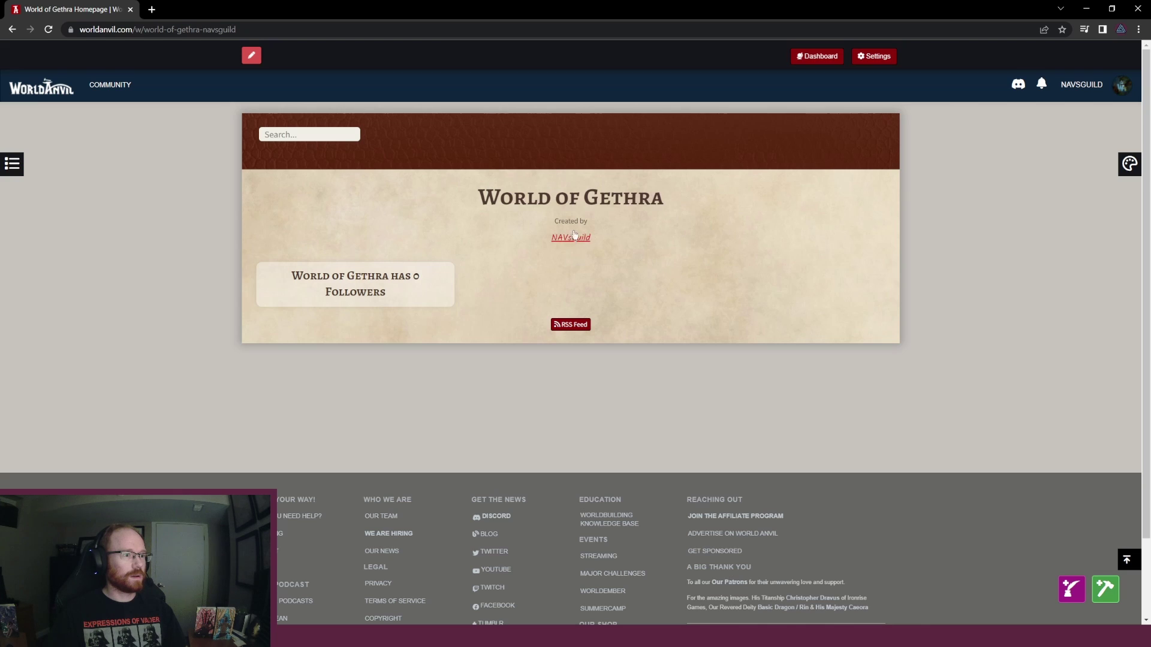
Check the world switcher and the list of owned worlds, and open the World of Gethra homepage from that list
left_click(813, 63)
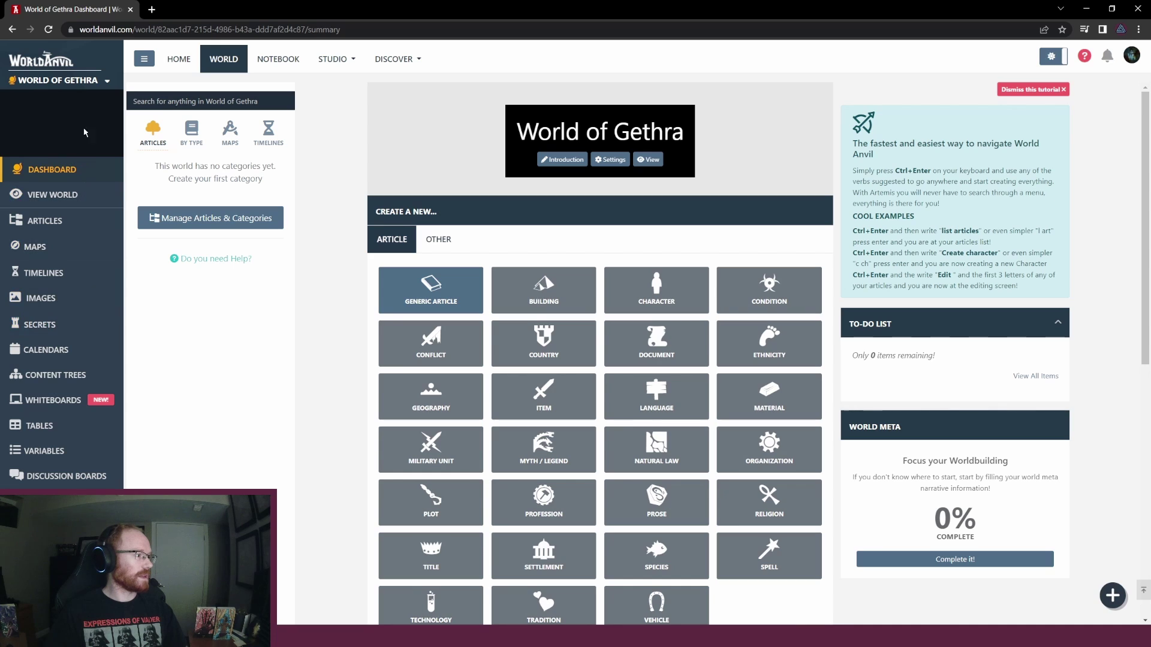
left_click(84, 85)
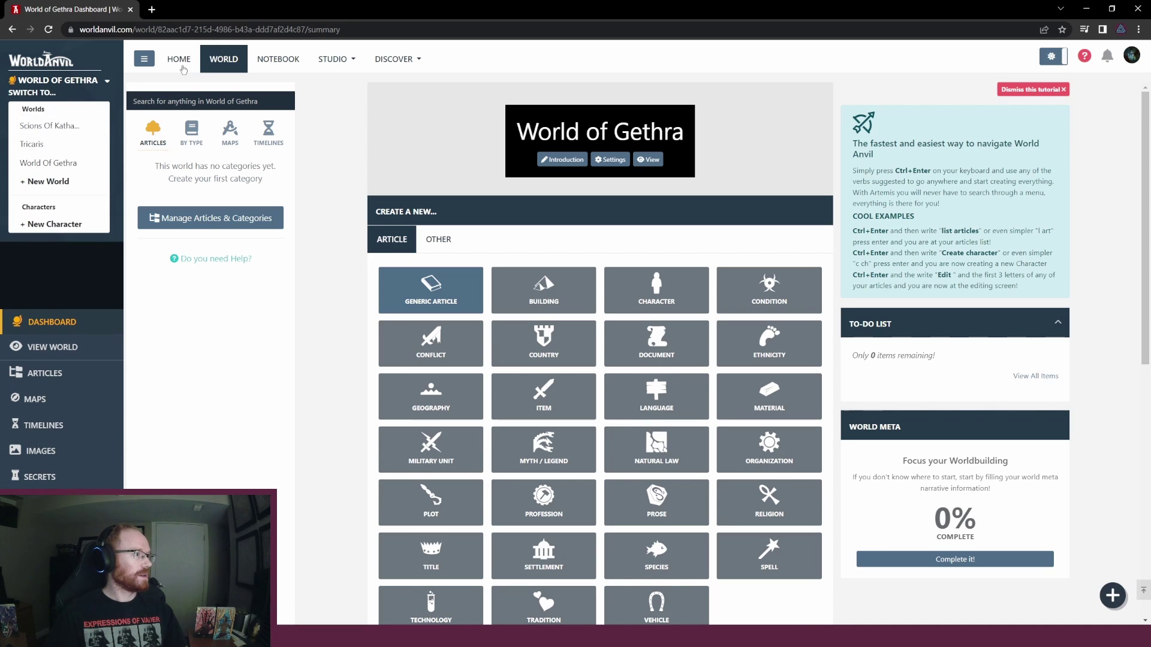
left_click(188, 69)
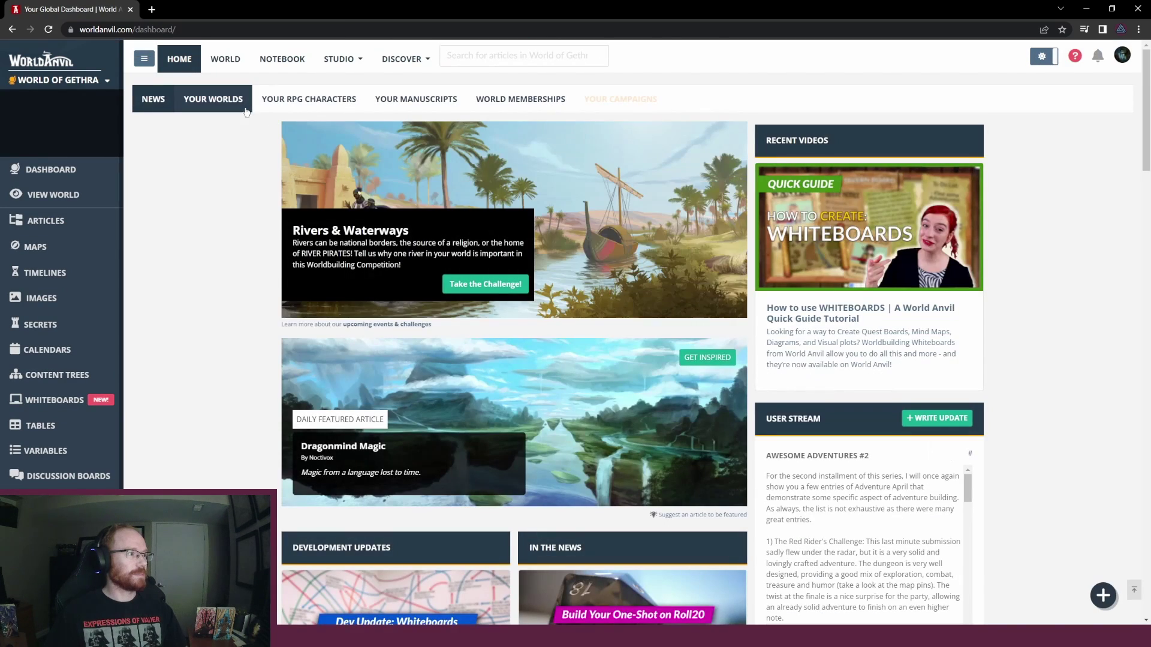
left_click(213, 99)
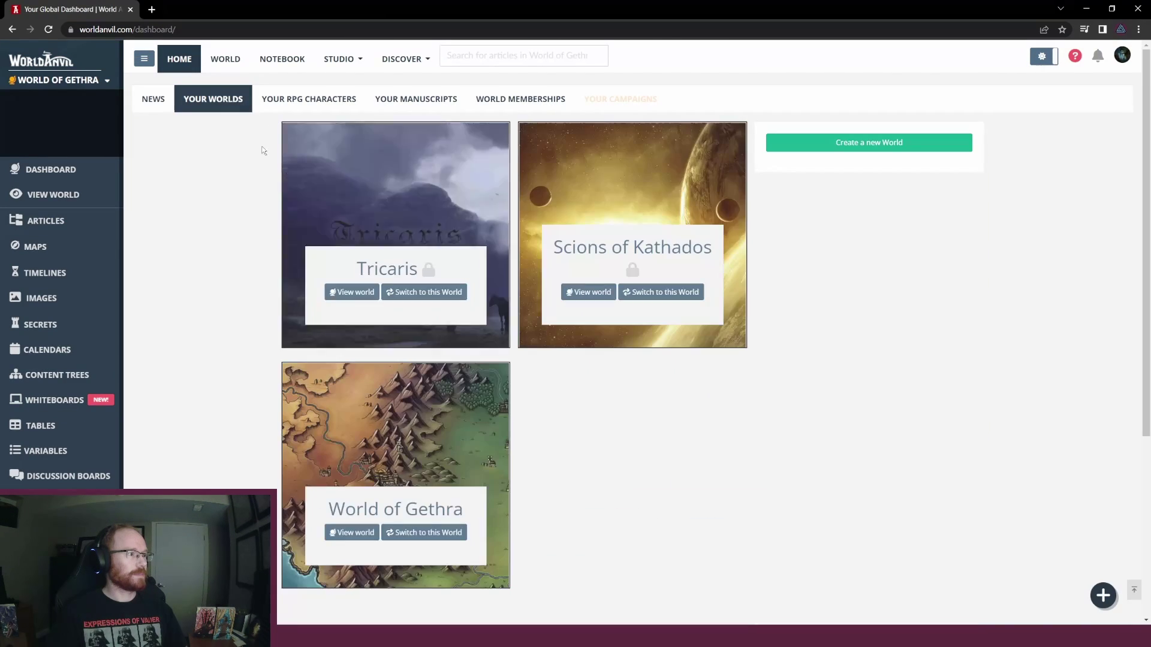
left_click(354, 532)
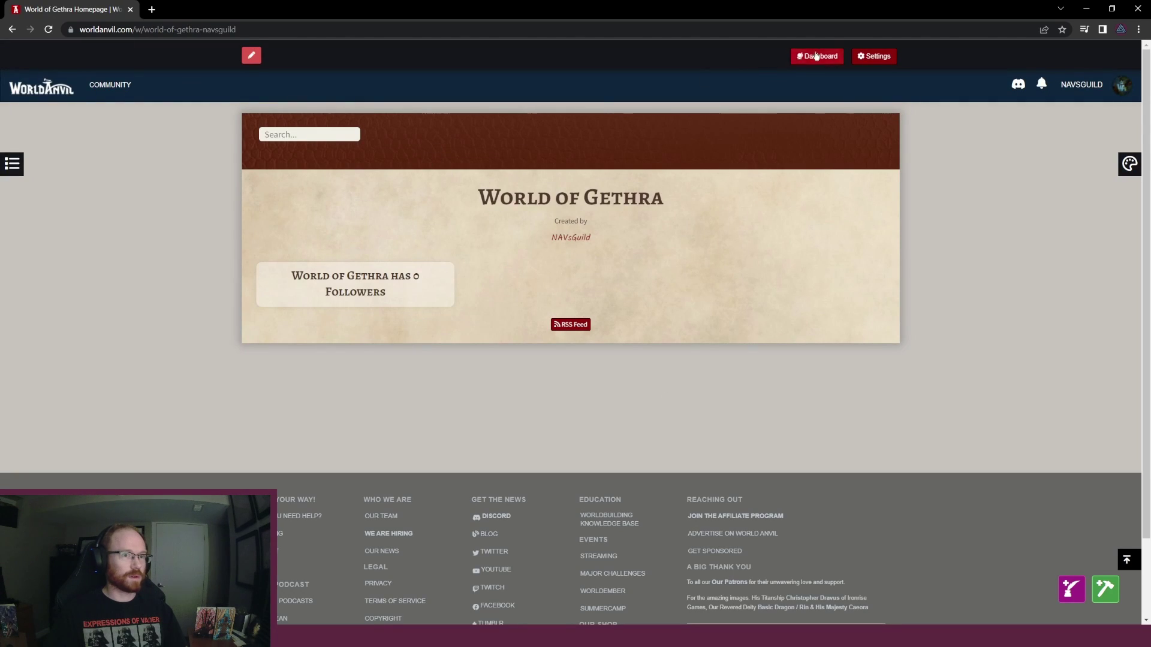
Open the World of Gethra settings and start editing the World Introduction / Description text
left_click(876, 58)
scroll(456, 455, "down", 2)
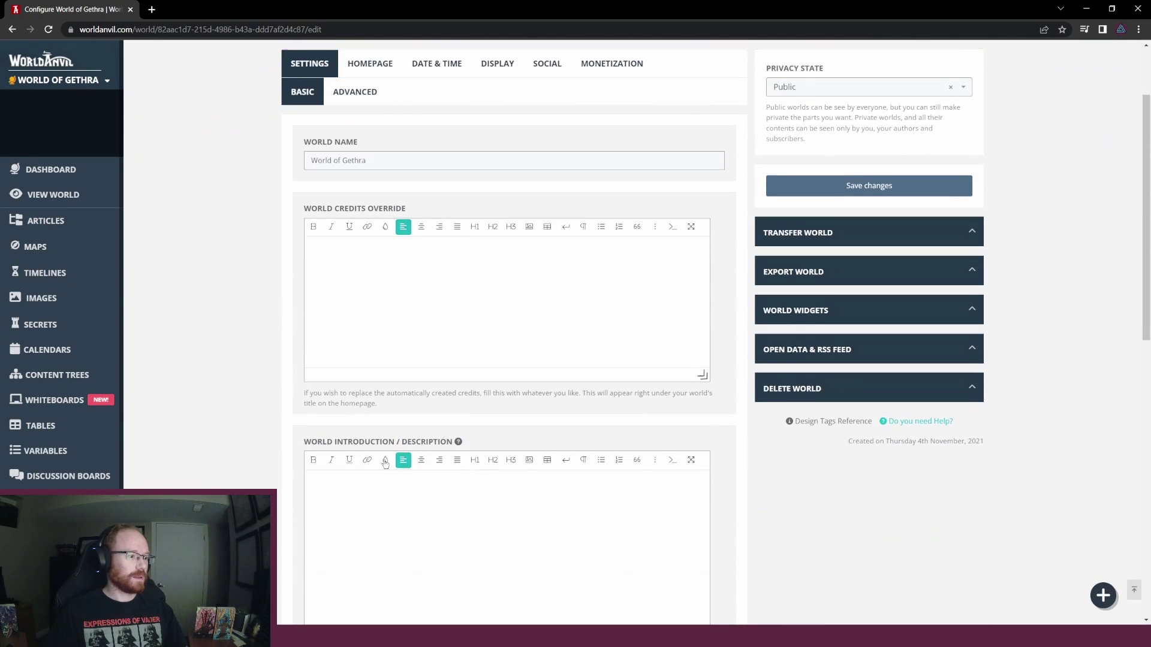
left_click(418, 493)
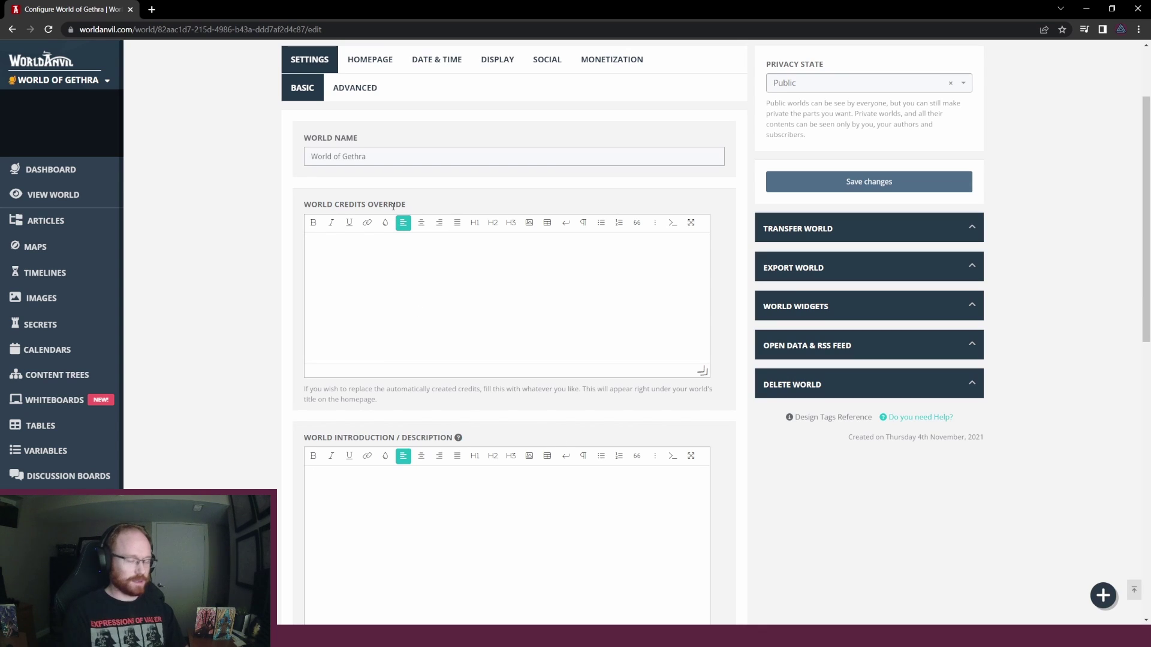
scroll(385, 352, "down", 5)
scroll(380, 429, "up", 2)
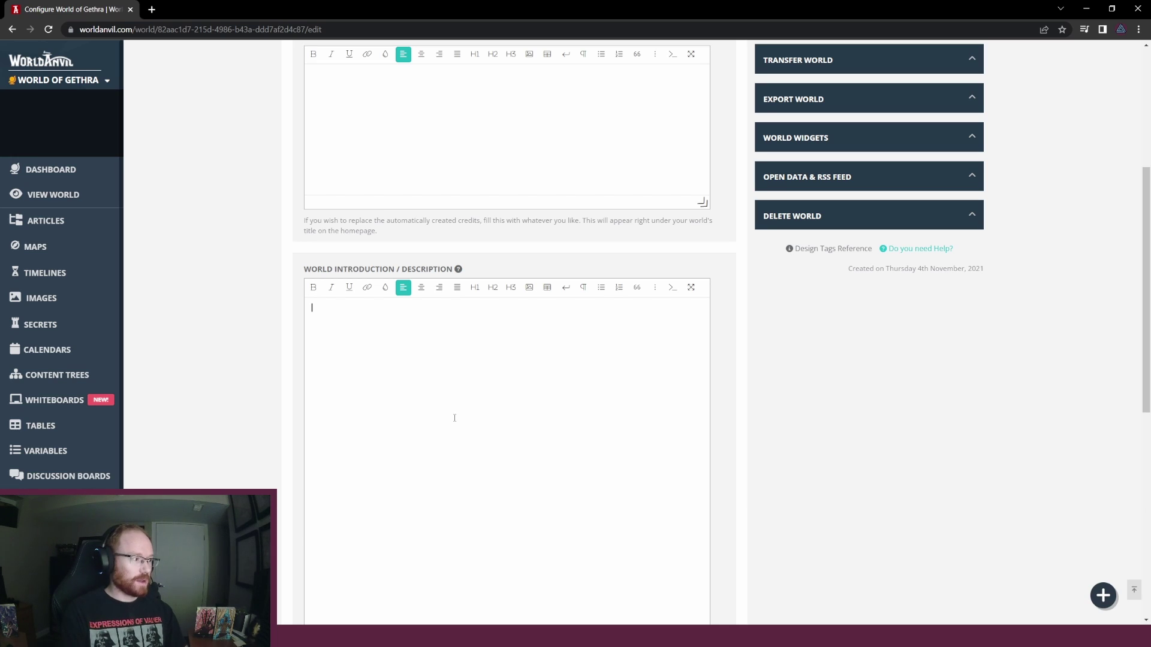
Write "The world of Gethra is an interactive fantasy roleplaying setting, curated by author" followed by the author's name as the introduction's first sentence
type("The world of Geth")
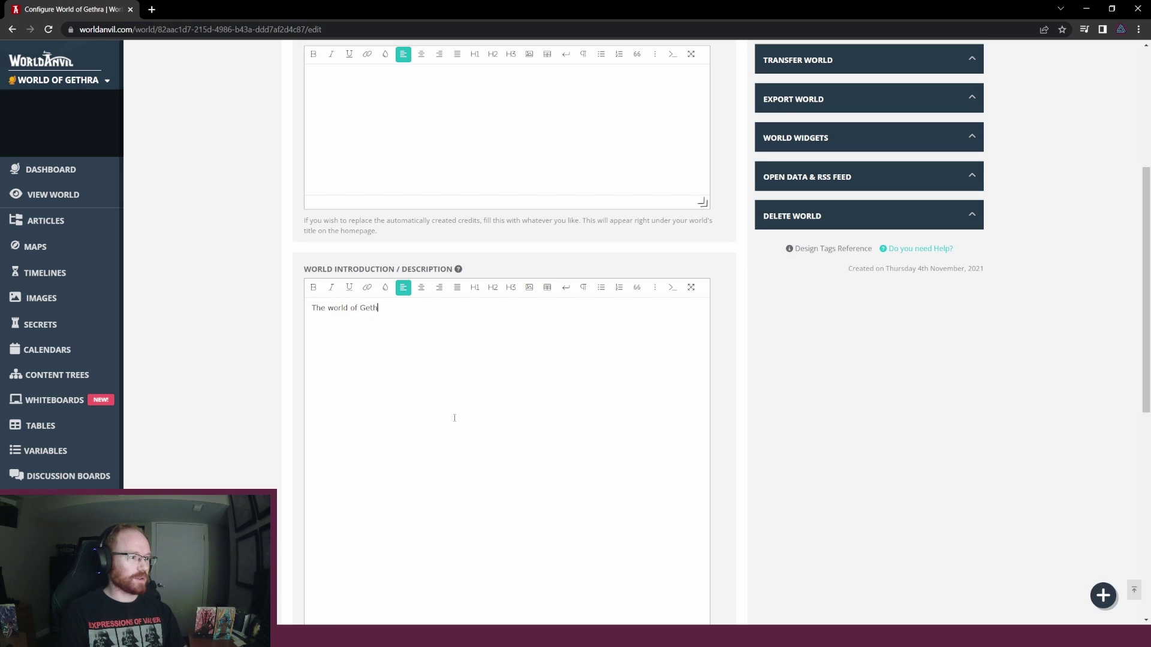
type("ra is an in")
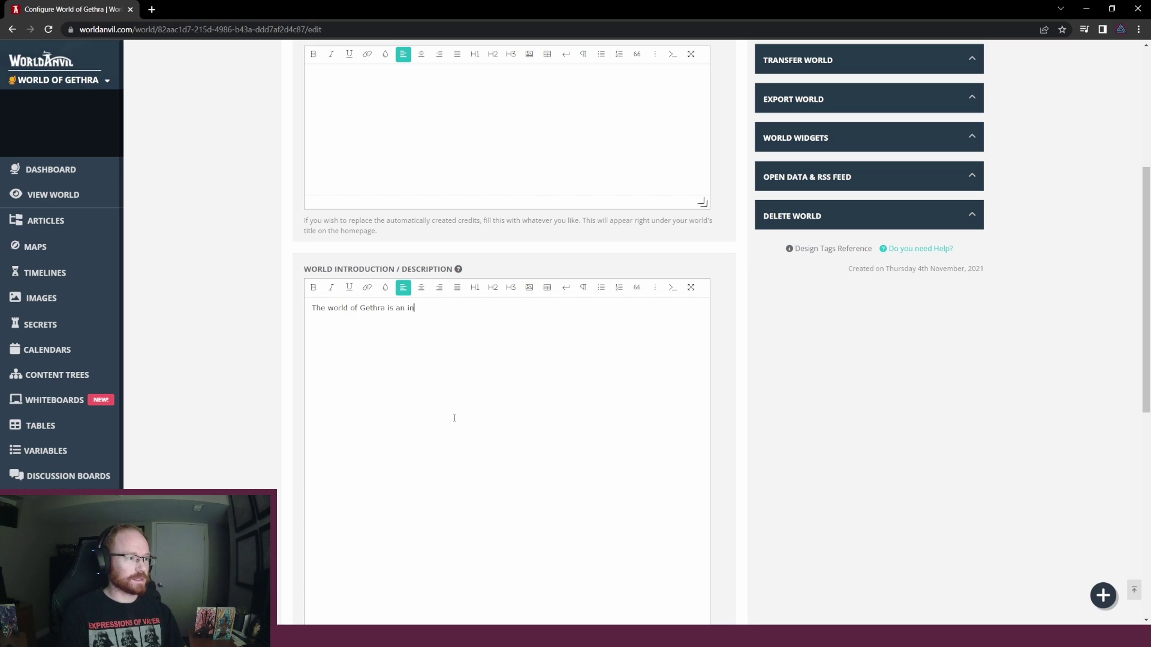
type("teractive fa")
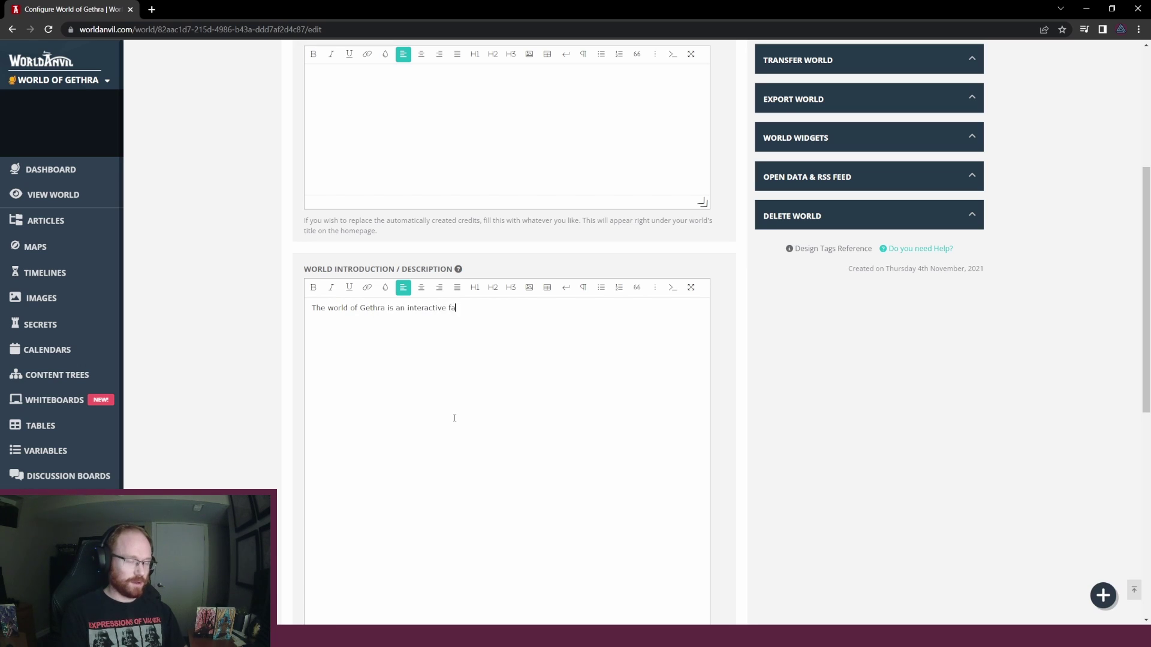
type("ntasy roleplaying setting")
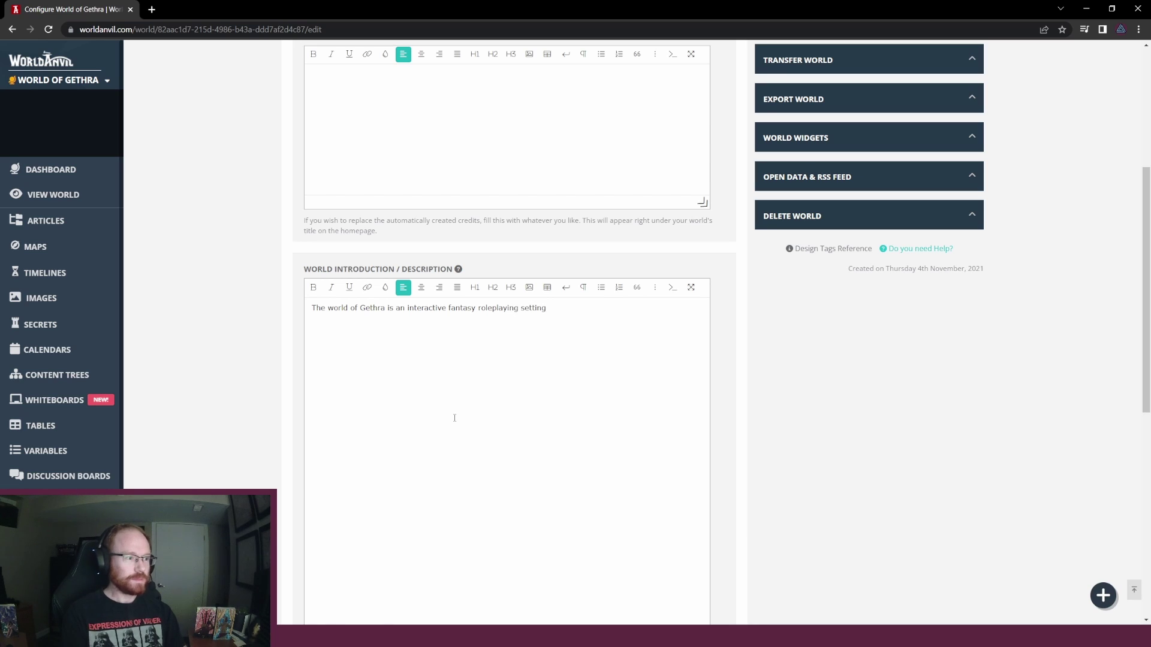
type(", curated by")
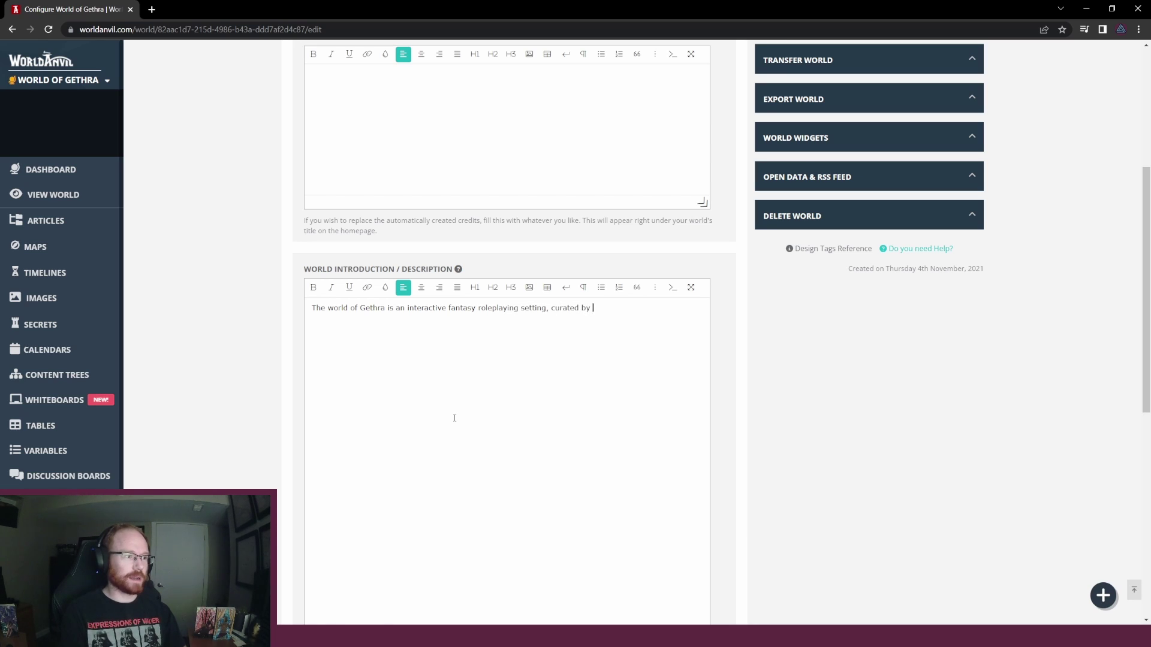
type(" author N.A. Vreug")
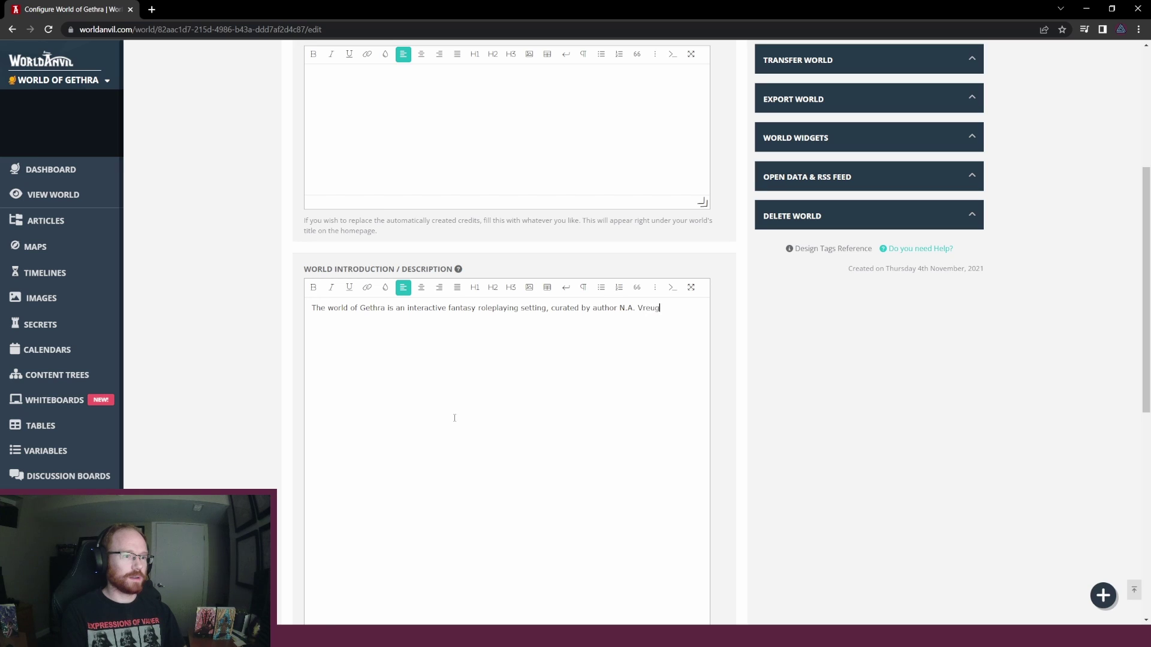
type("denhil. ")
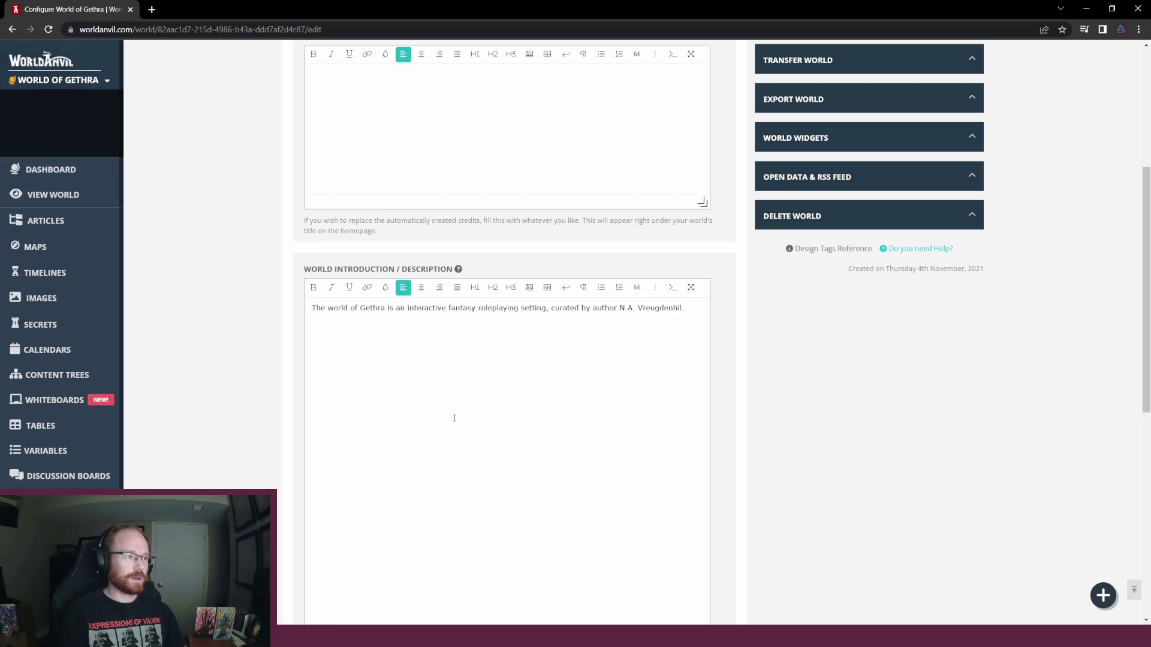
Add the sentence "Its stories unfold on twitch.tv/navsguild and on lives-of-gethra.com." to the world introduction
type("Its t")
type("tories unfold ")
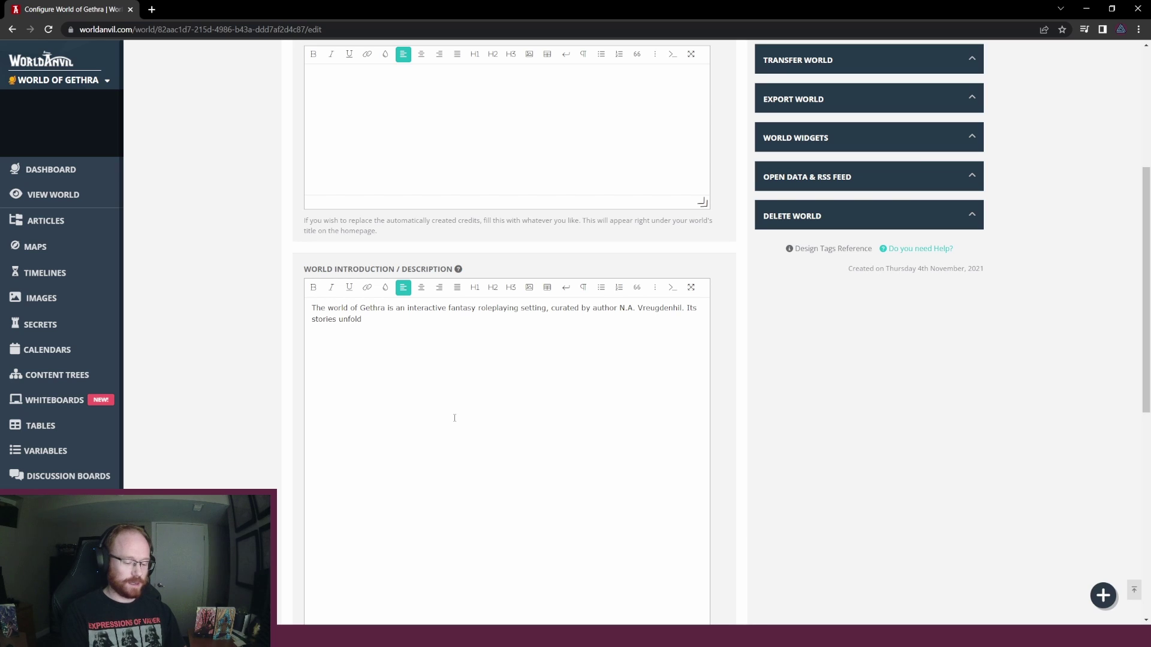
type("on two")
key("BackSpace")
key("BackSpace")
key("BackSpace")
key("BackSpace")
type("tw")
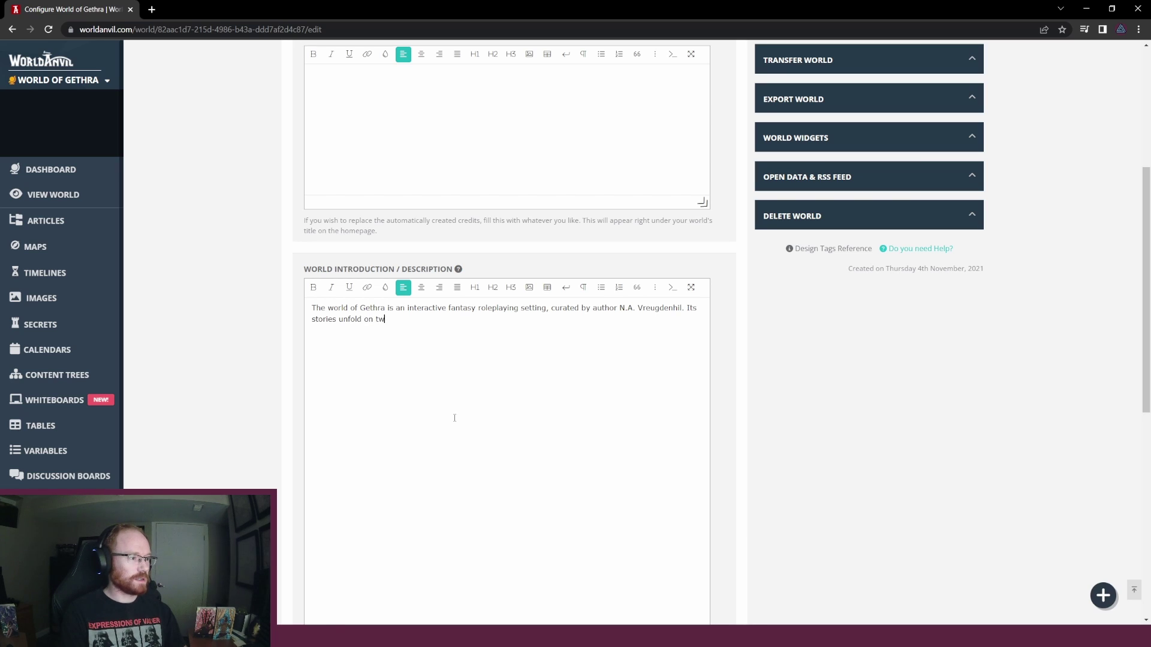
type("itch.tv/na")
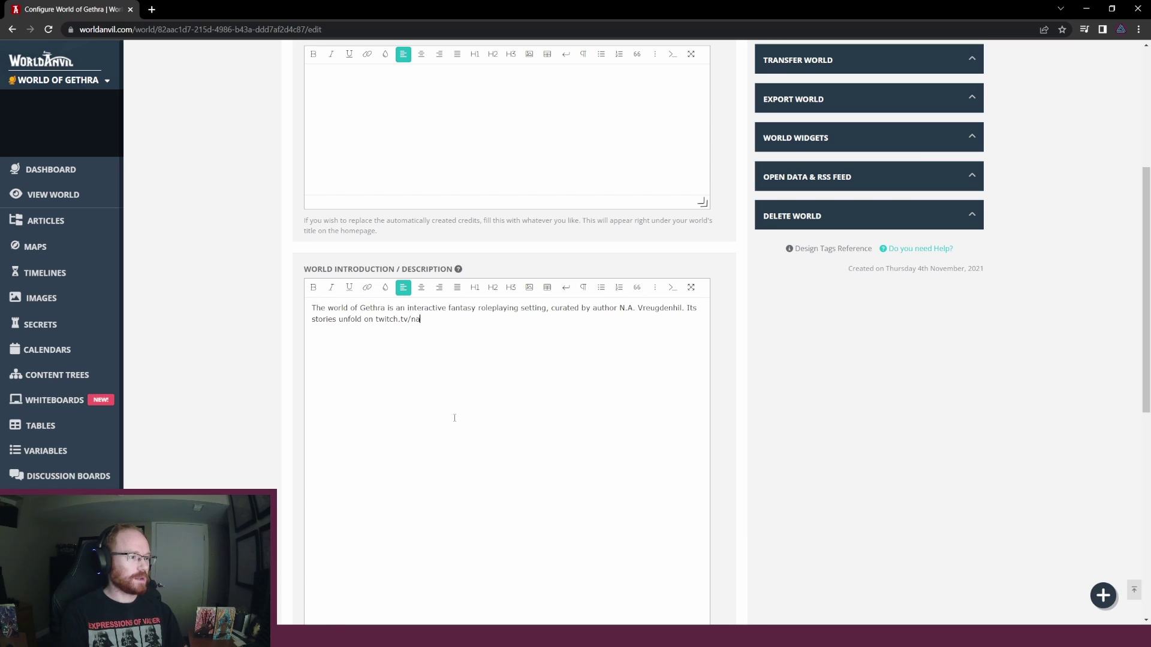
type("vsguild and ")
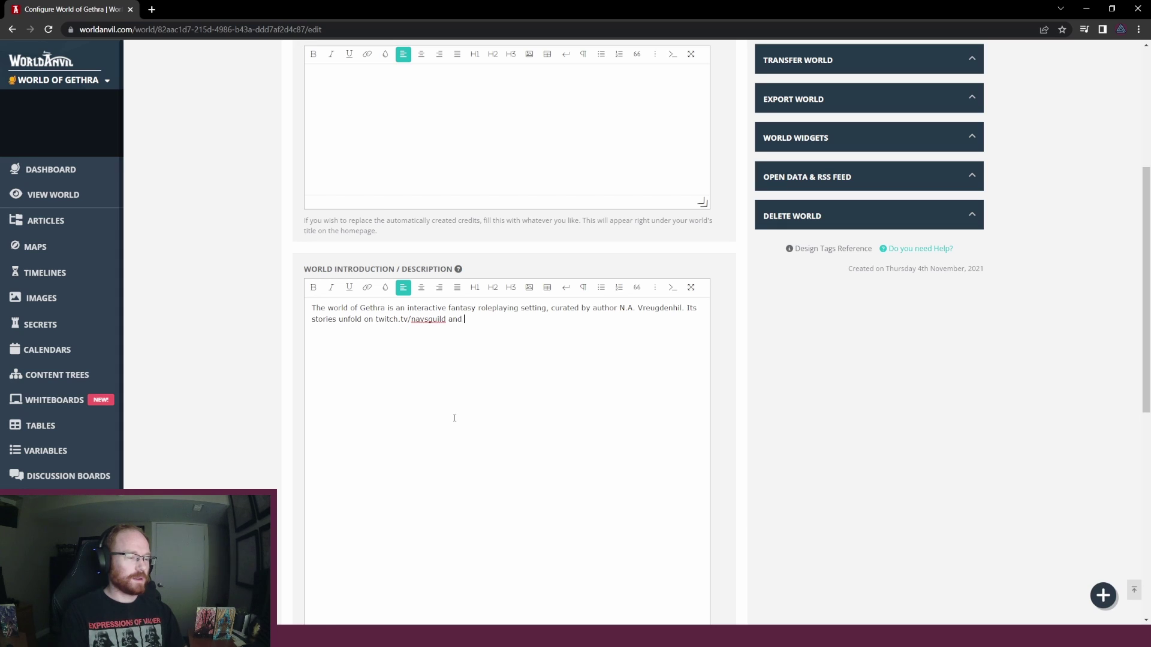
type("on w")
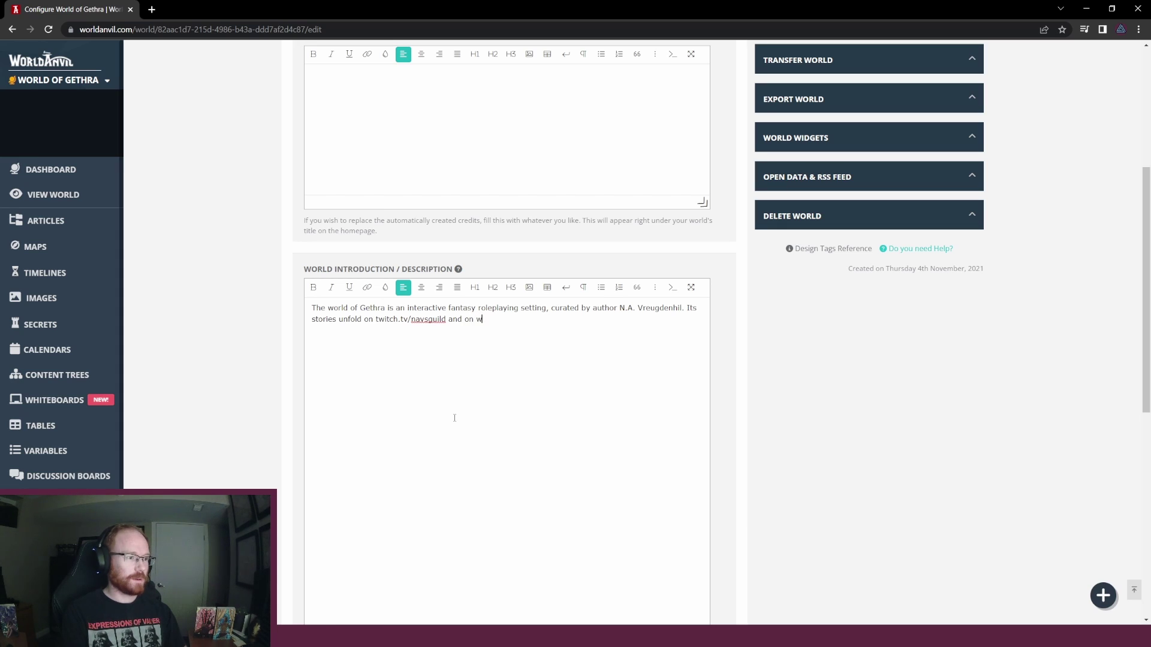
key("BackSpace")
type("lives-of-gethra.com.")
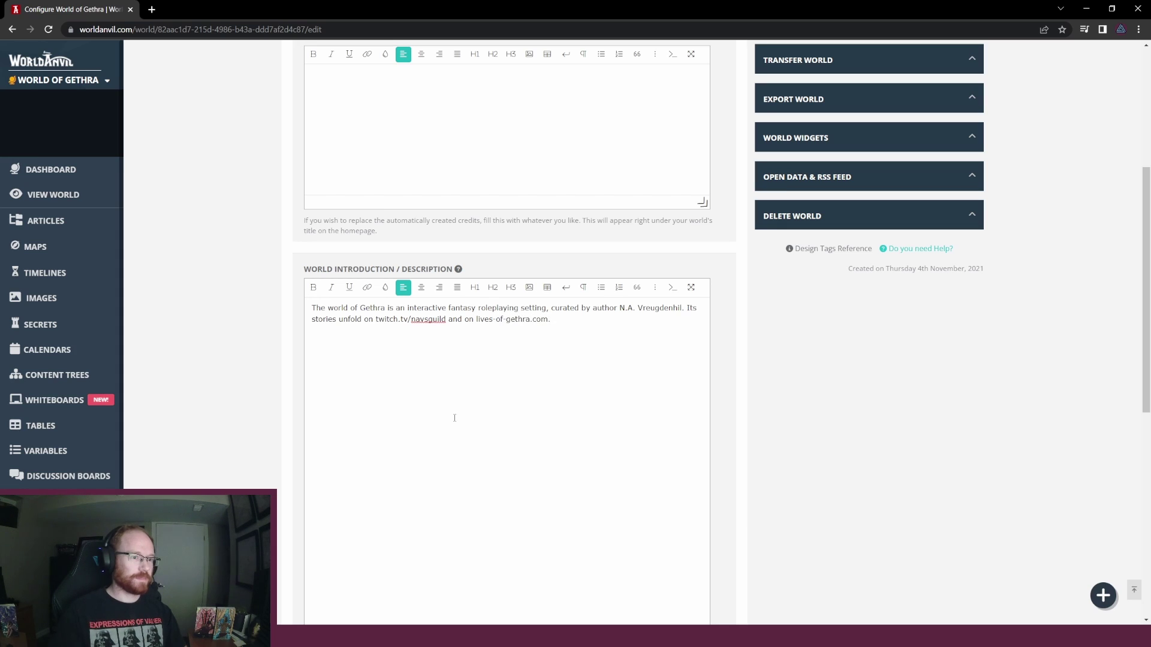
Start a second paragraph with the word "Gethra", separated from the first paragraph by a blank line
type(" Gethra")
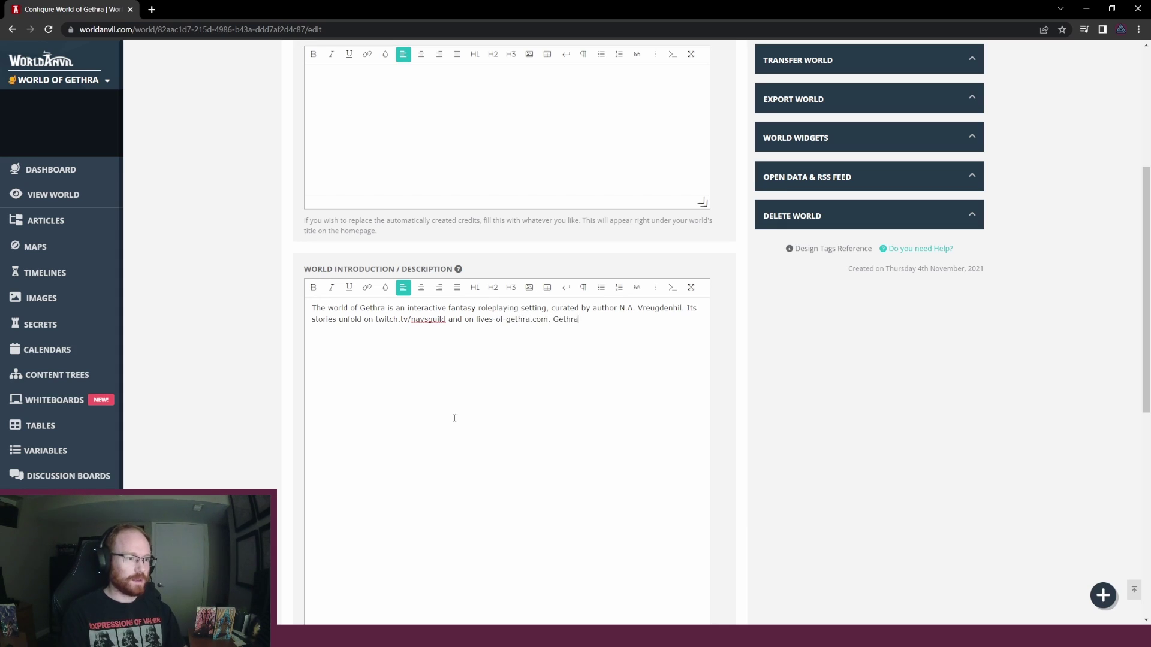
left_click(553, 320)
key("Return")
key("Return")
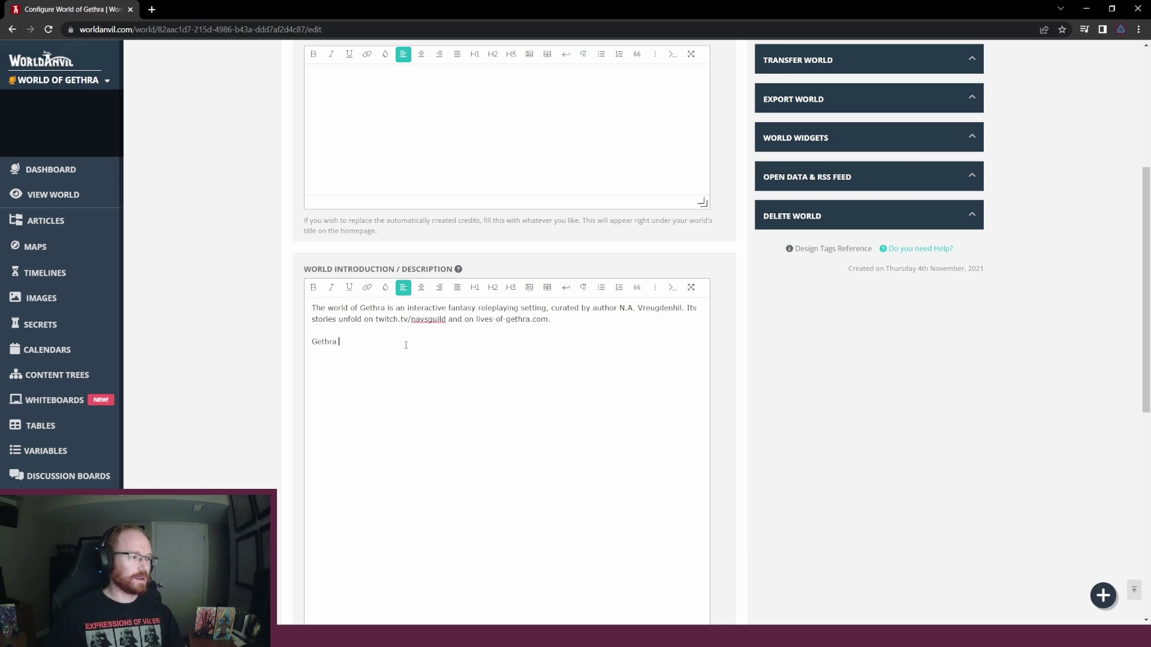
scroll(428, 386, "up", 4)
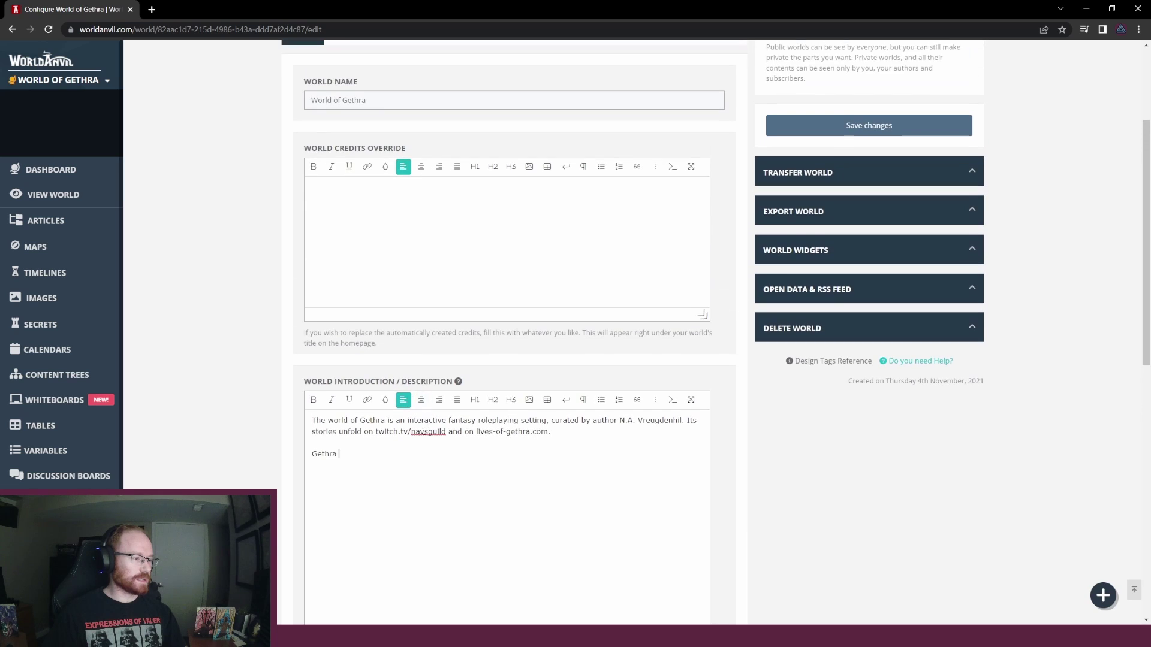
scroll(396, 576, "down", 1)
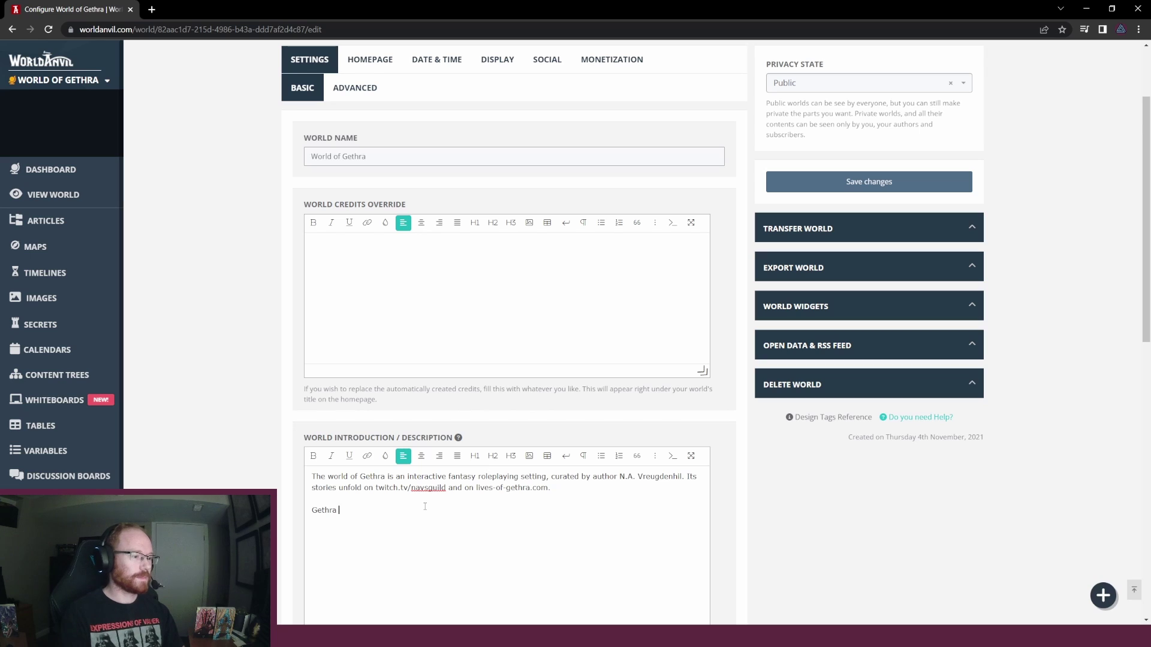
Complete the second paragraph's first sentence as "Gethra is sometimes a ruthless world, but always a vibrant and diverse one."
type("is")
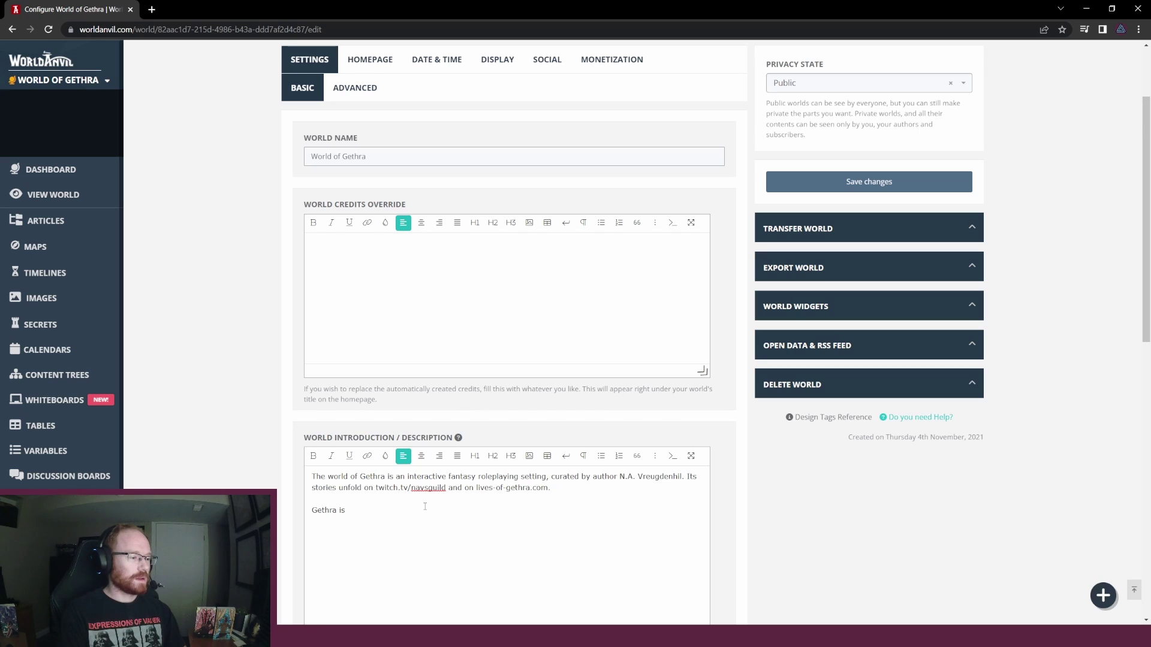
type(" a ruthl")
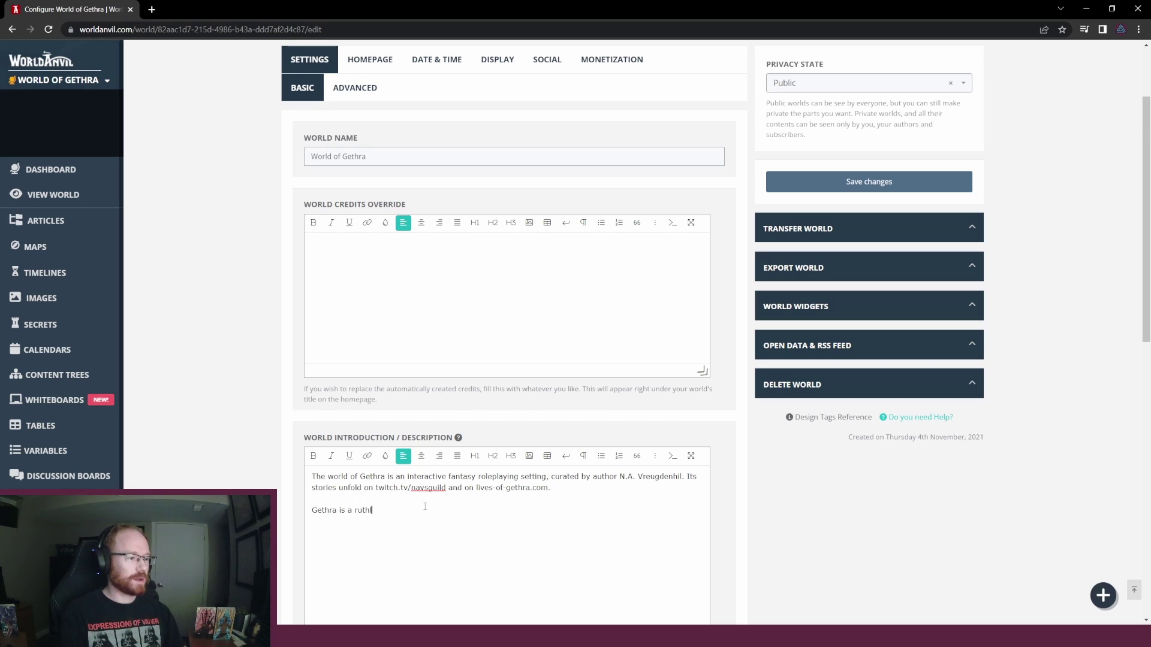
key("BackSpace")
key("BackSpace")
key("BackSpace")
key("BackSpace")
key("BackSpace")
key("BackSpace")
key("BackSpace")
type("sometimes a ruthless wor")
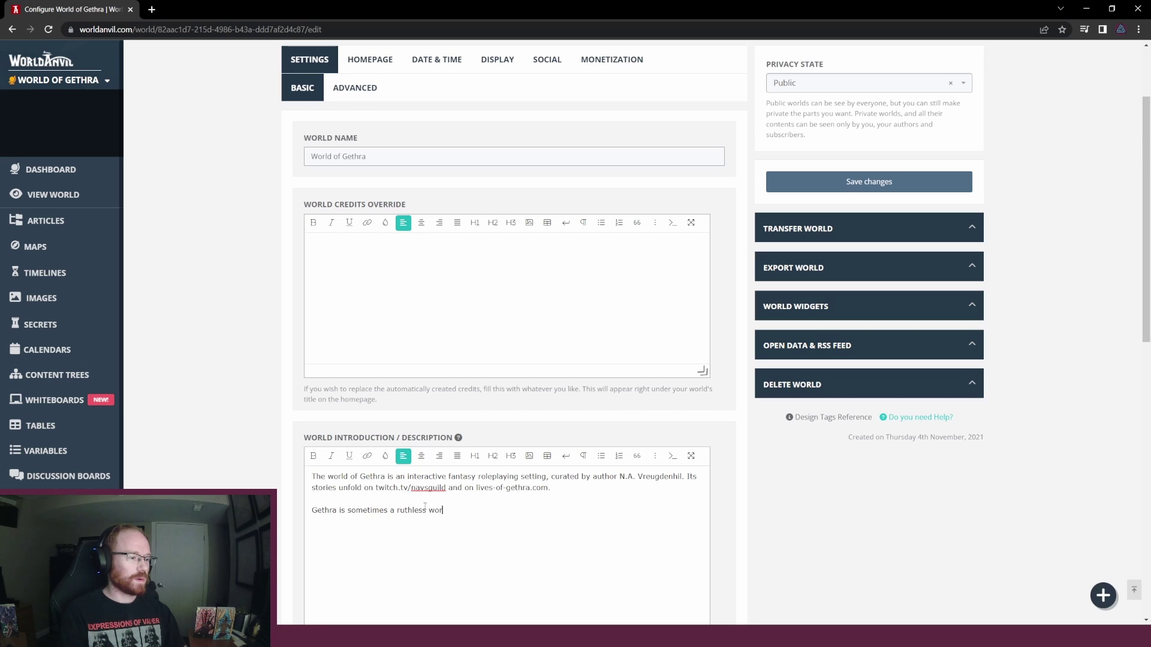
type("ld, but always a vib")
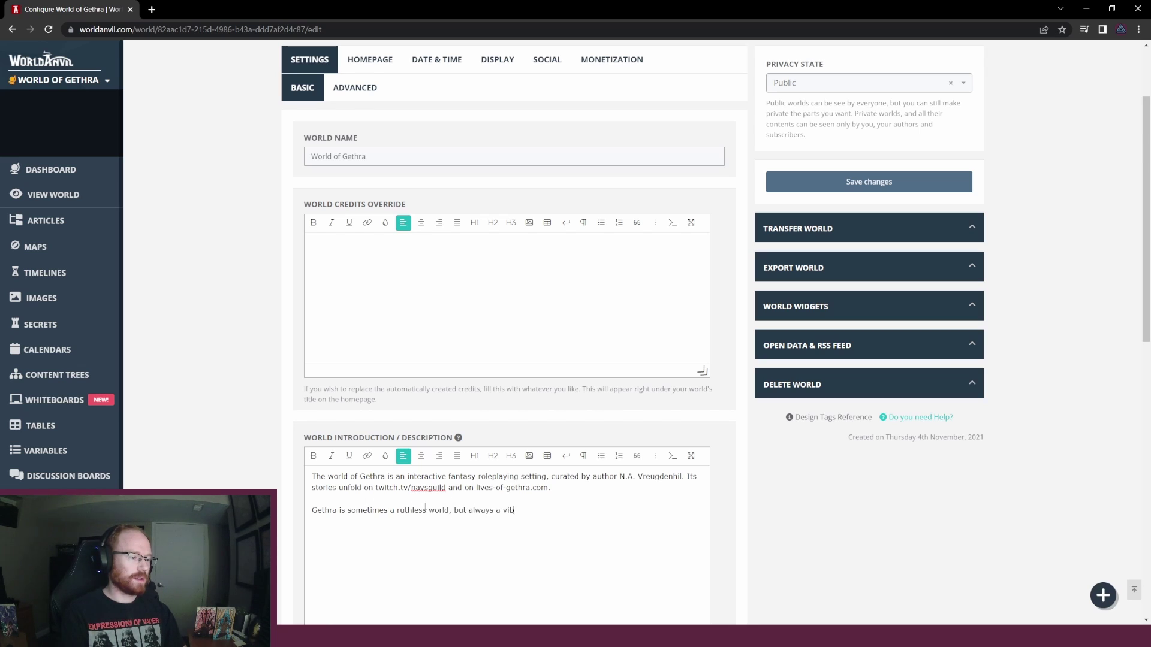
type("rant and ")
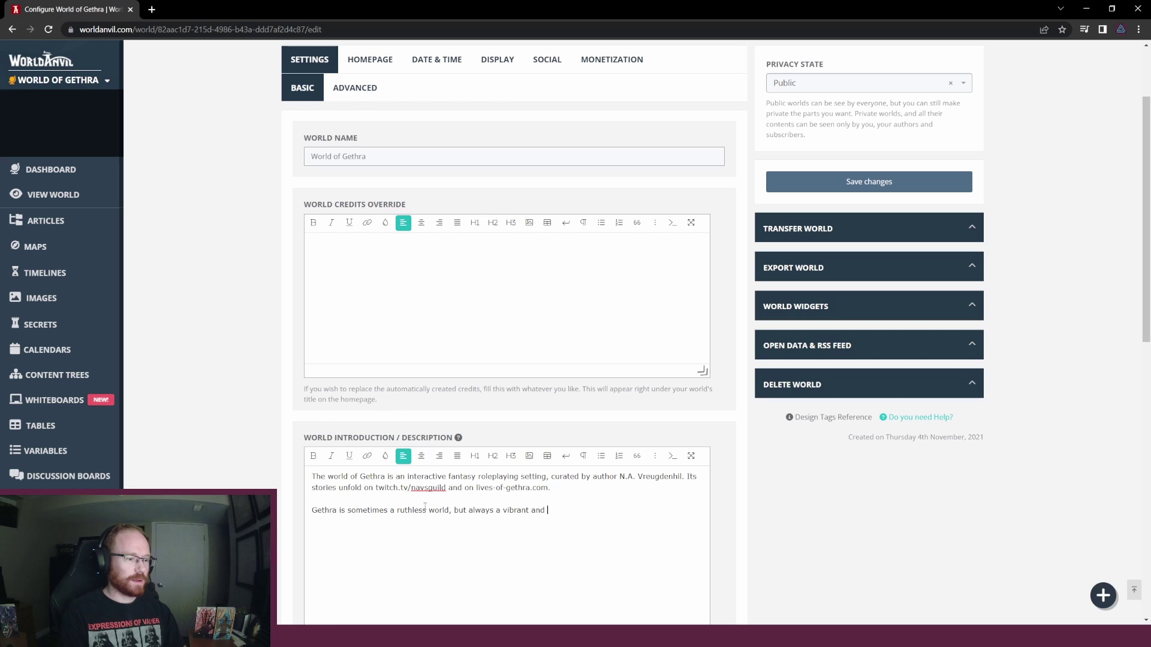
type("diverse one.")
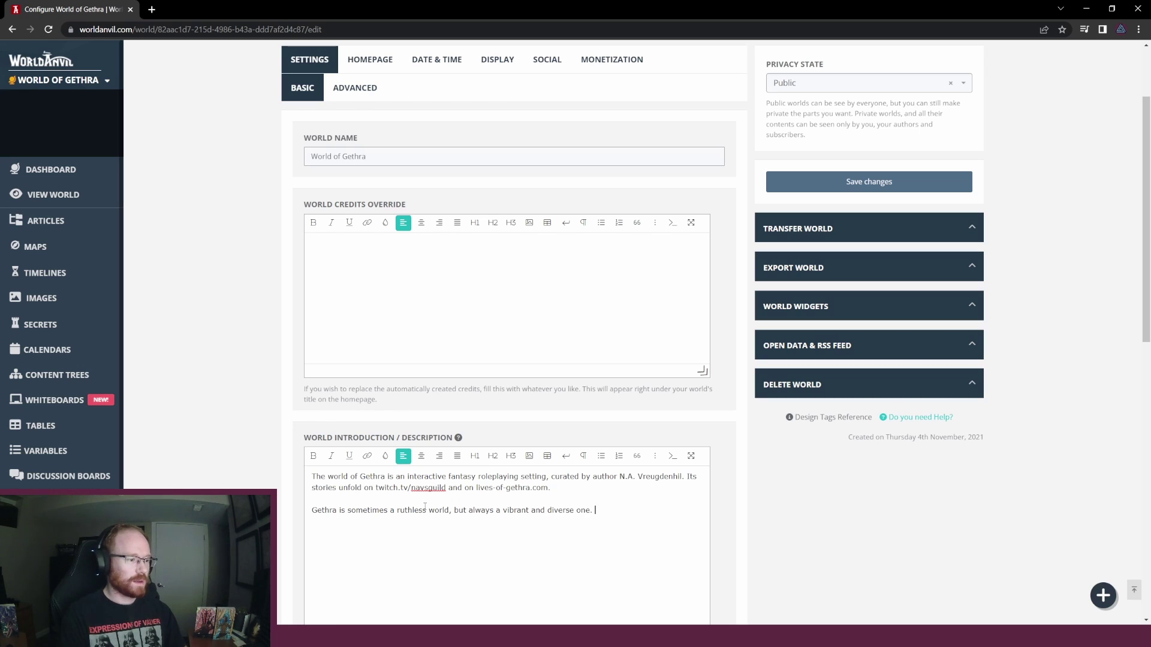
Begin the second paragraph's next sentence with "Its history and intriguing settings are revealed through all manner of perspective" followed by a dash
type(" Its ")
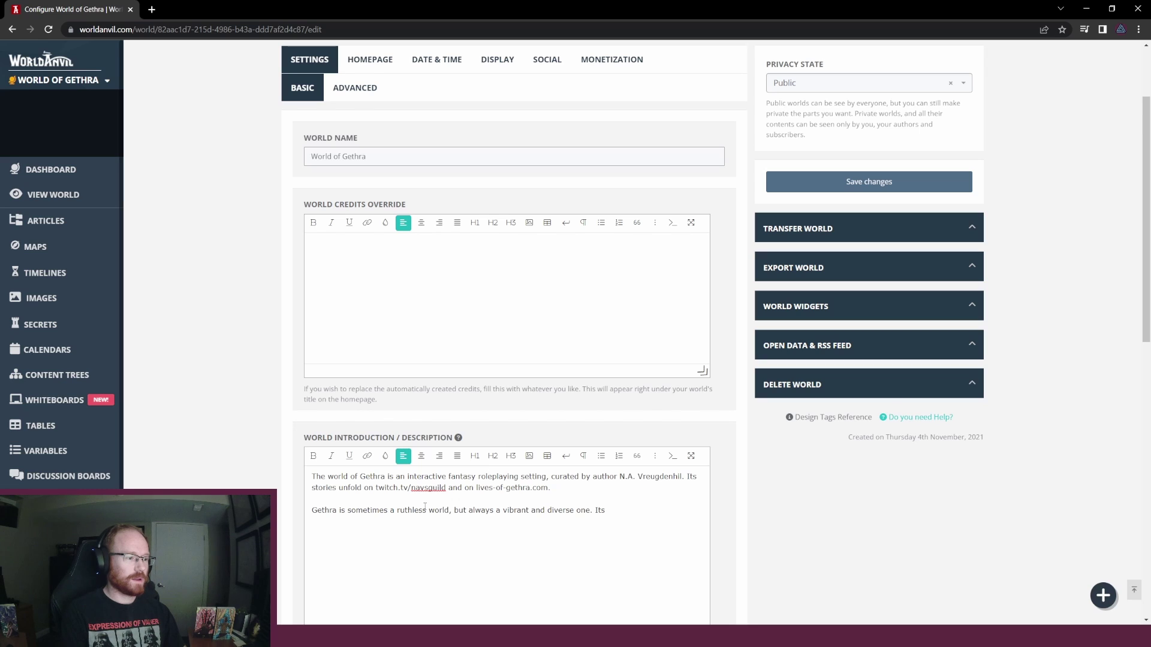
type("history and")
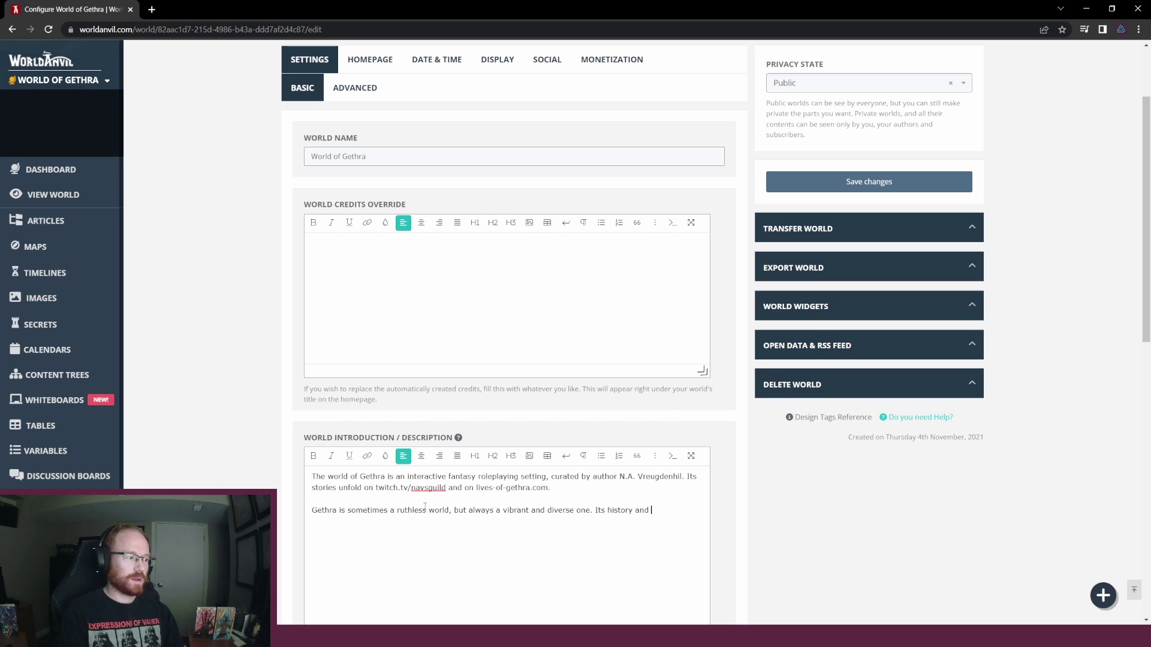
type(" intrig")
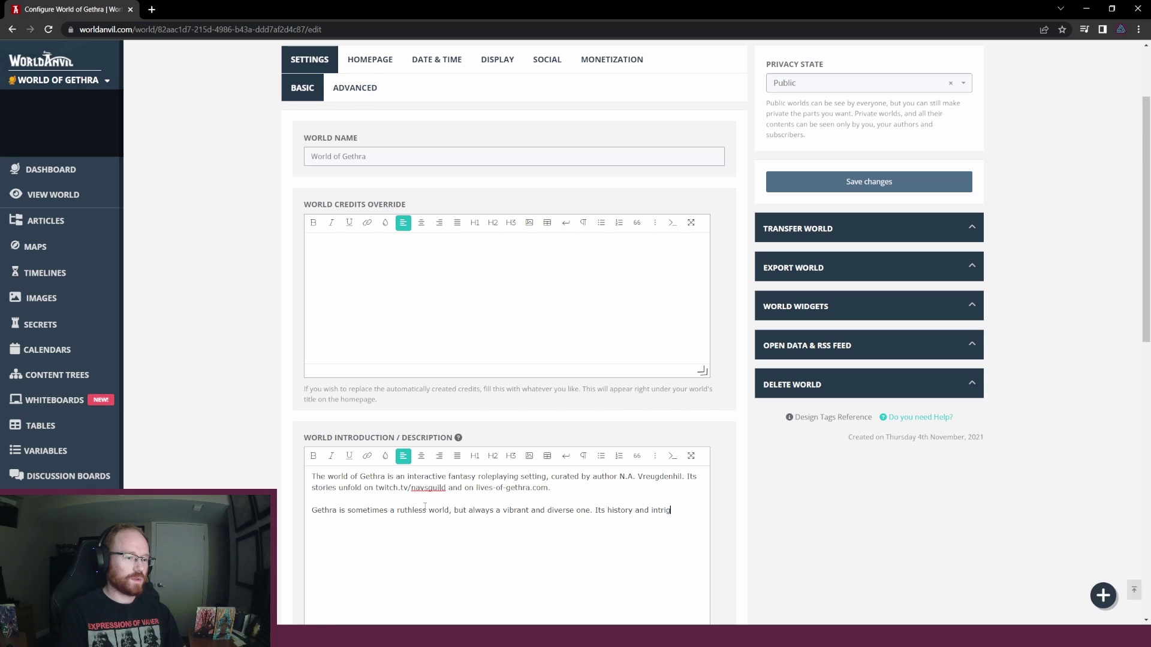
type("uing settings")
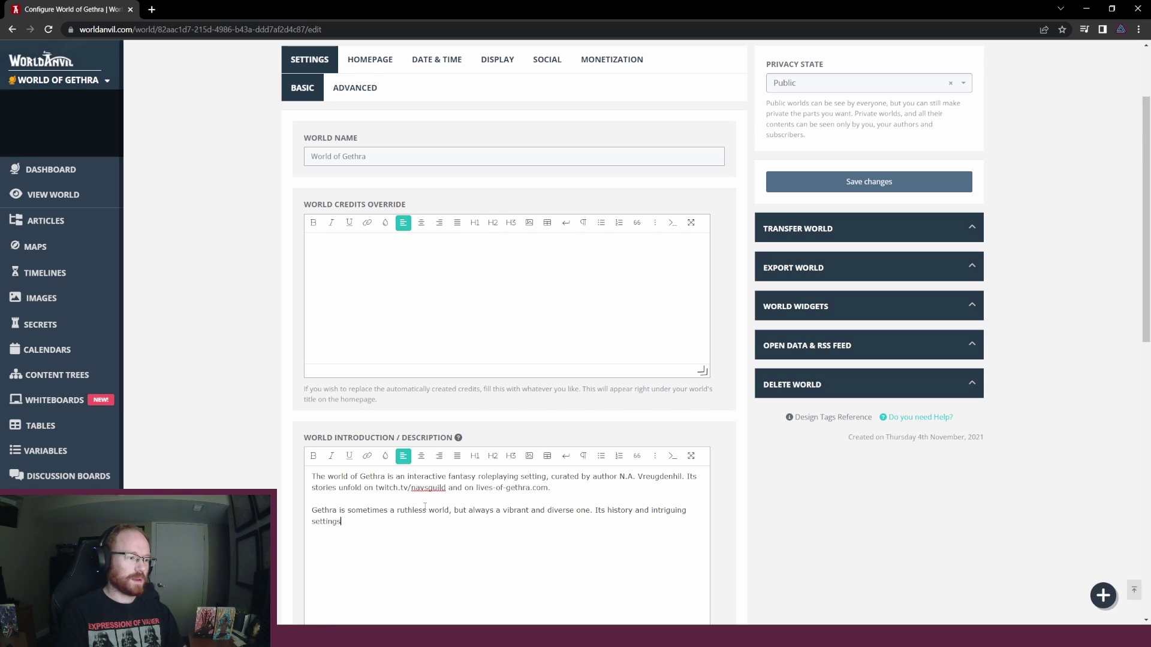
type(" are revealed through")
type(" a m")
type("ll manner of pers")
type("pective")
type("-")
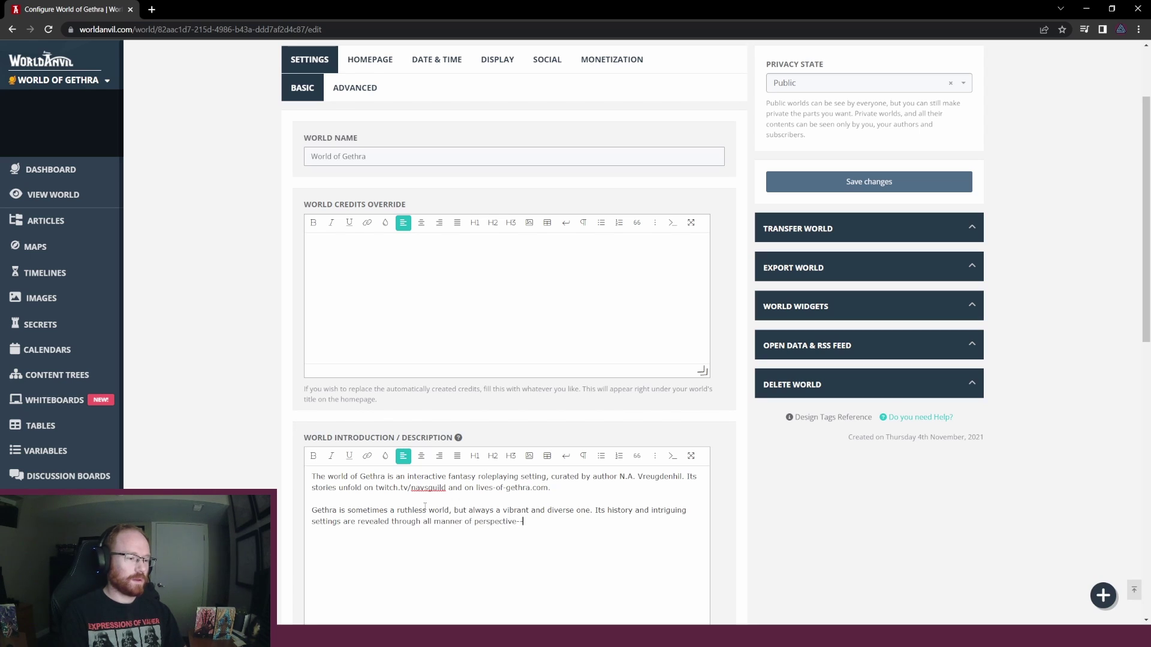
Continue the sentence after the dash with "lowly vagabonds," as the first example of a perspective
type("-lowly travel")
type("er")
key("BackSpace")
key("BackSpace")
key("BackSpace")
key("BackSpace")
key("BackSpace")
key("BackSpace")
key("BackSpace")
key("BackSpace")
type("vagabonds,")
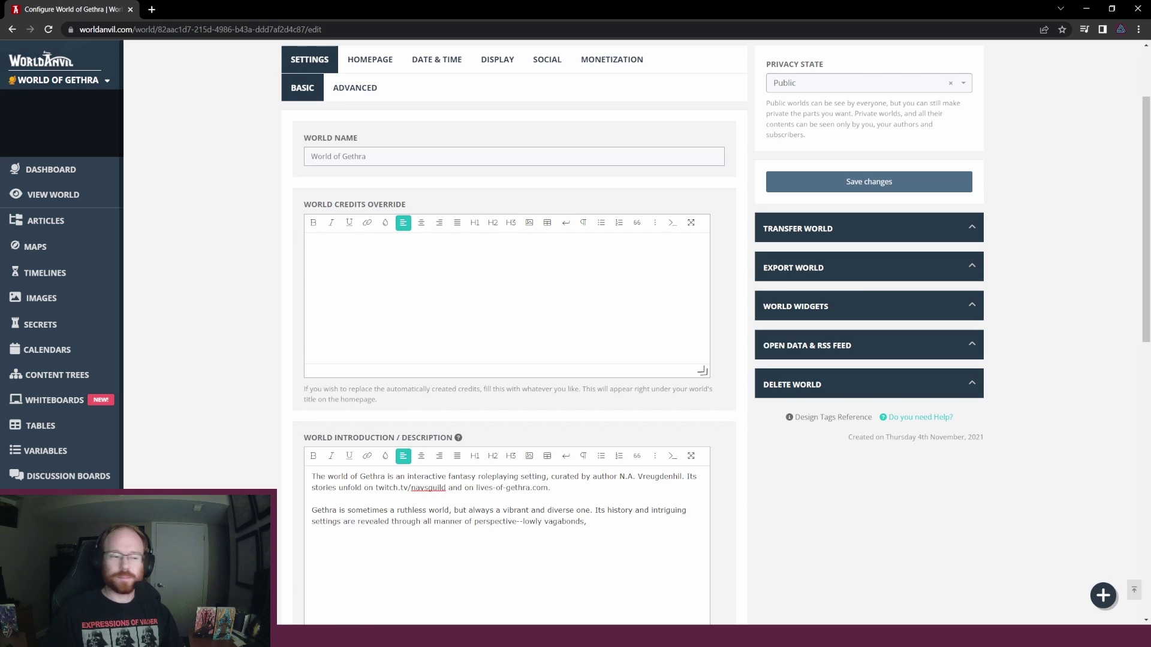
Replace the double hyphen between "perspective" and "lowly" with a single hyphen that has a space on each side
left_click(524, 521)
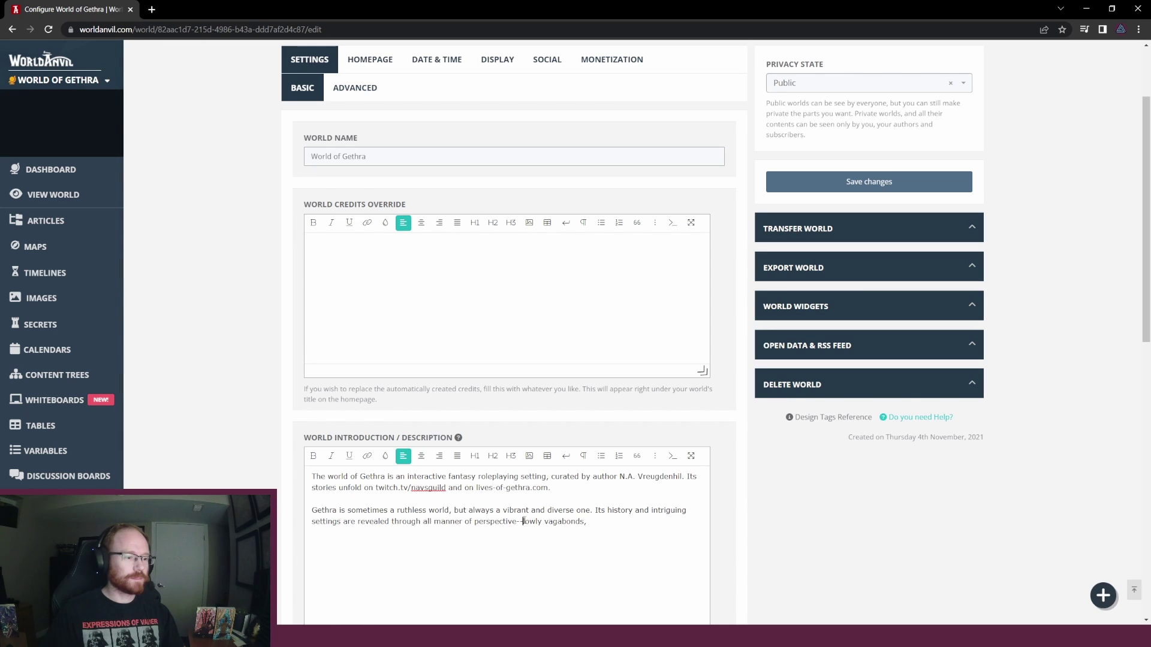
key("BackSpace")
key("Left")
key("Right")
key("End")
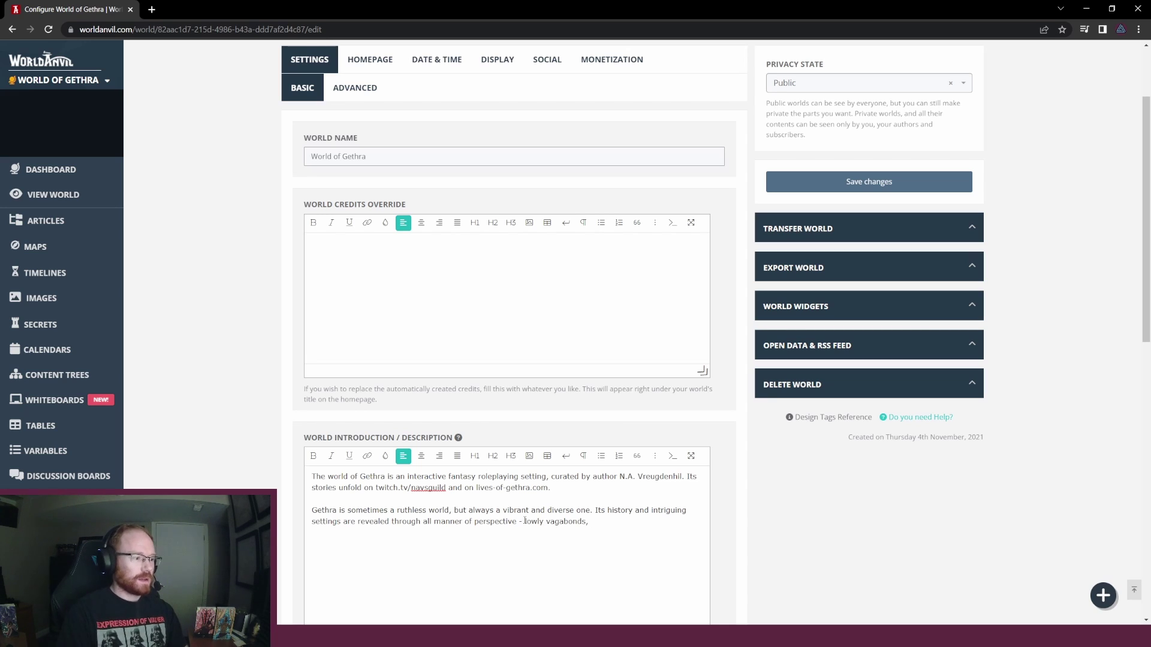
Replace the word "settings" with "lands" in the second paragraph's sentence about history
double_click(333, 521)
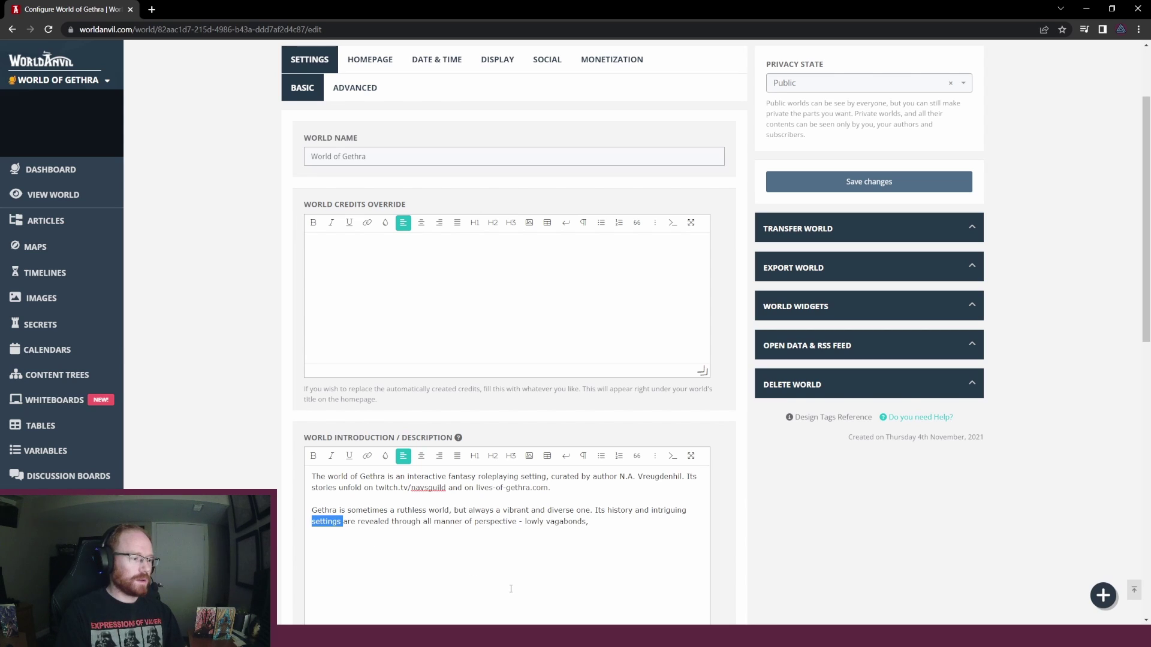
key("BackSpace")
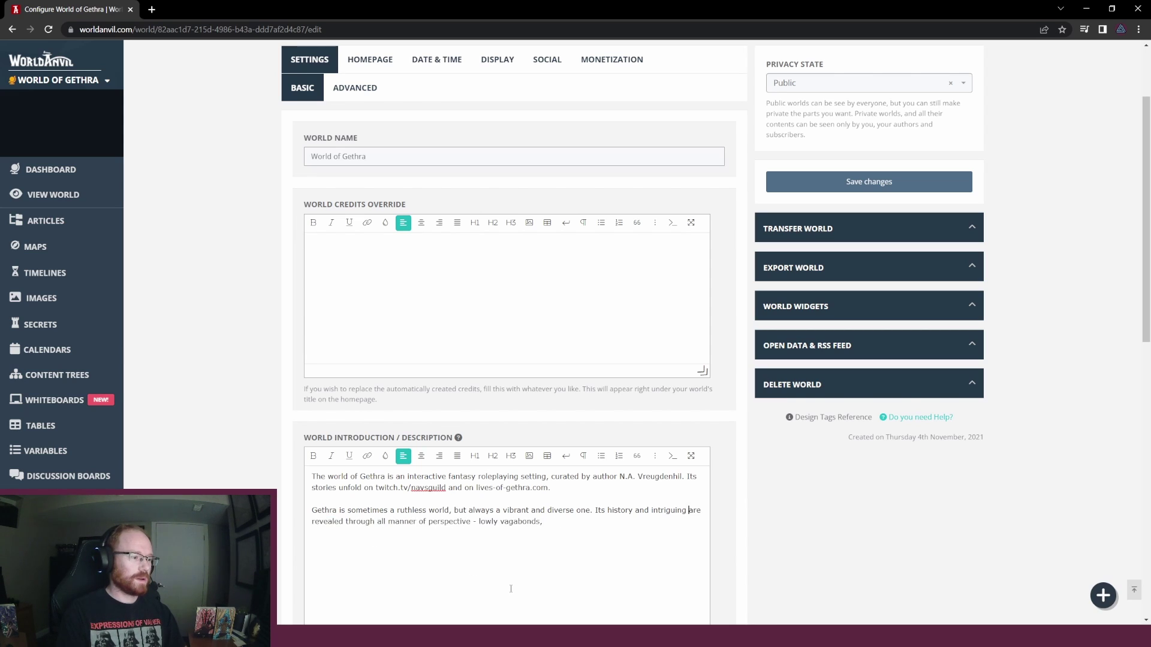
type("lands")
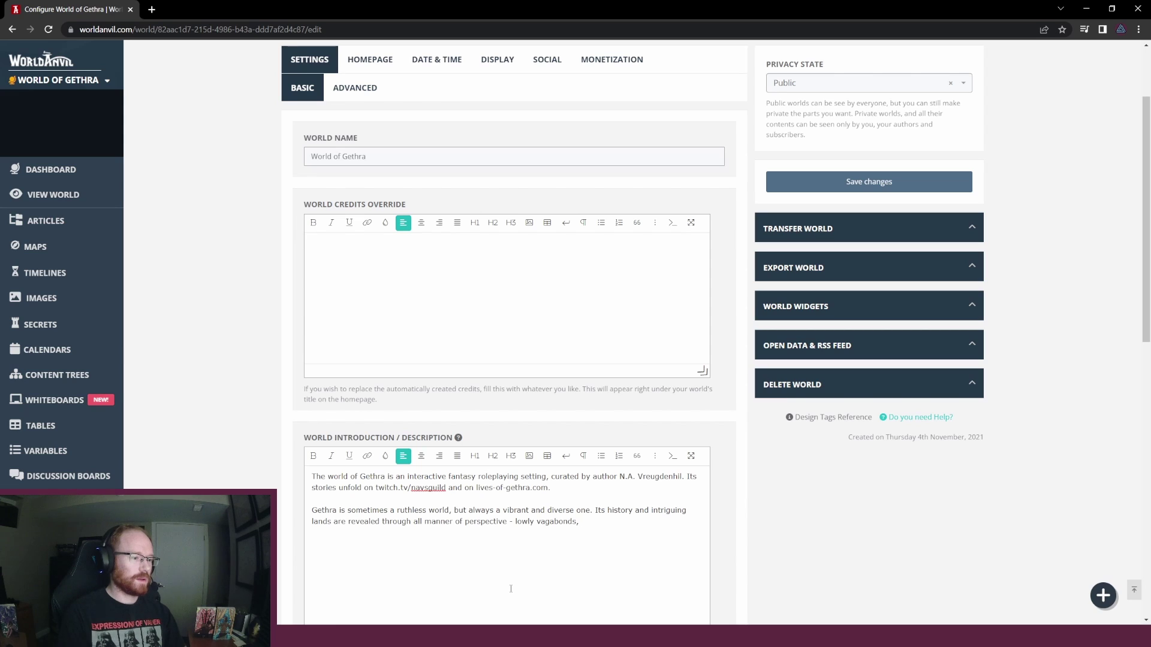
Finish the second paragraph after "lowly vagabonds," with "advisors to the kings, general, criminals, and more."
left_click(511, 589)
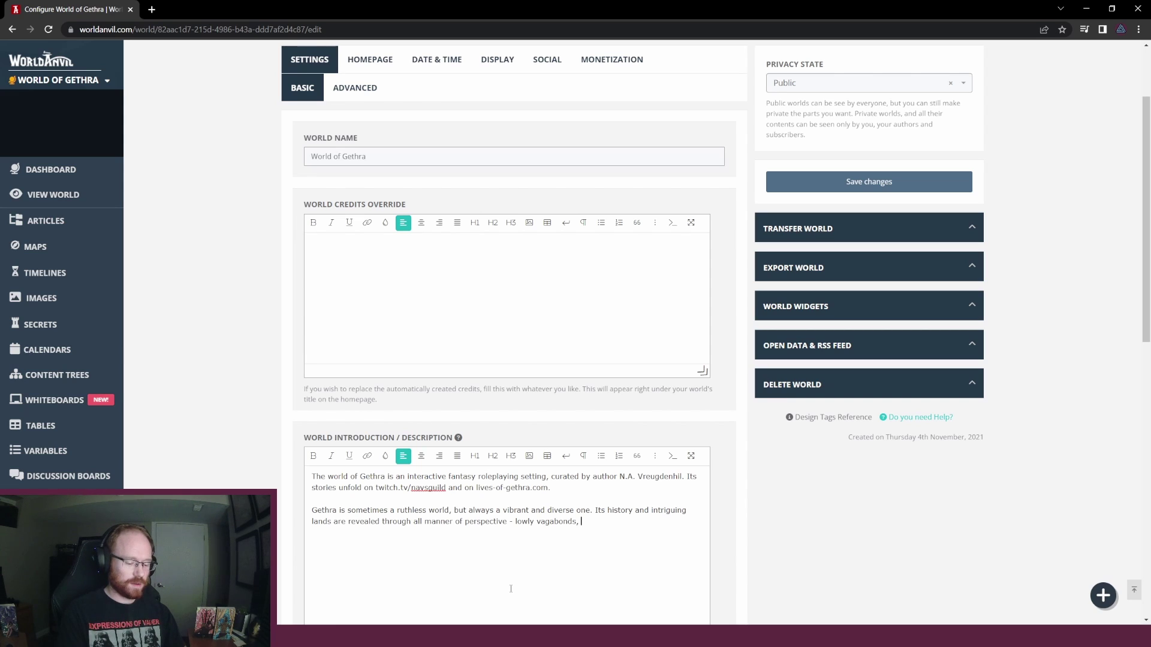
type("adv")
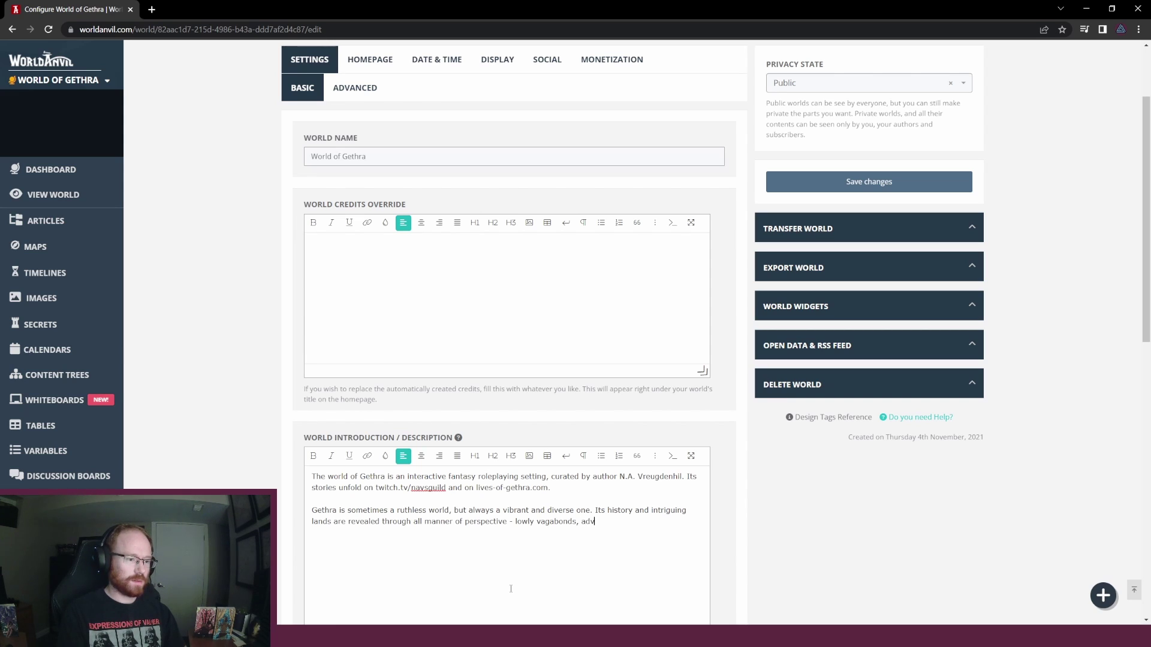
key("BackSpace")
key("BackSpace")
key("BackSpace")
type("advisors")
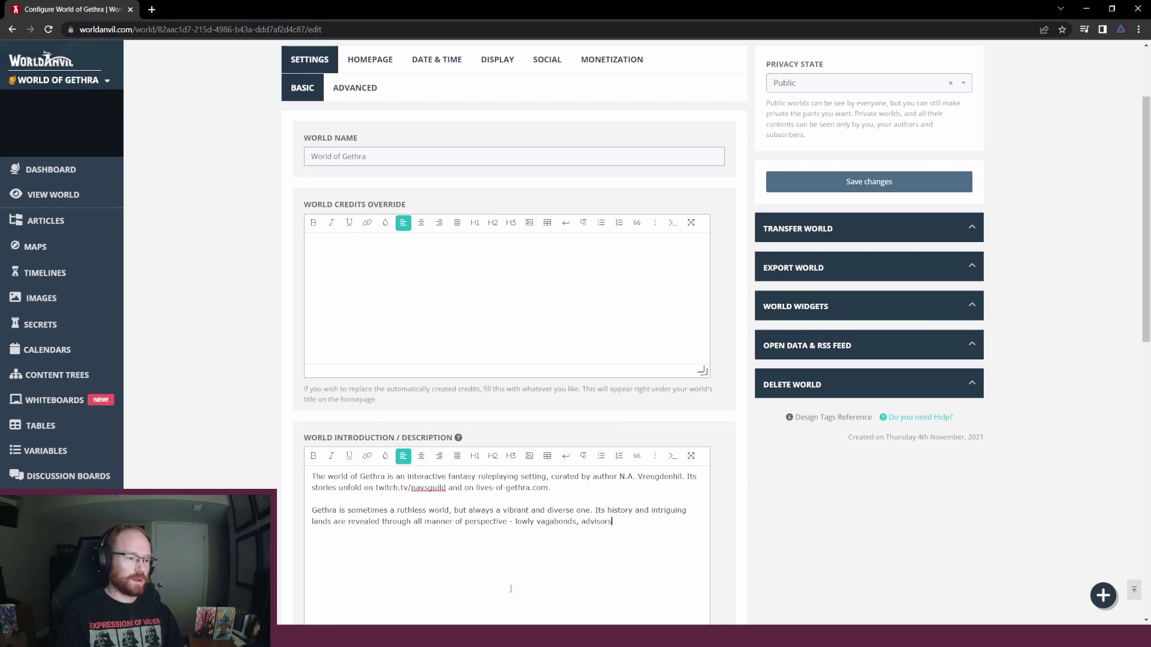
type(" to the kings, general,")
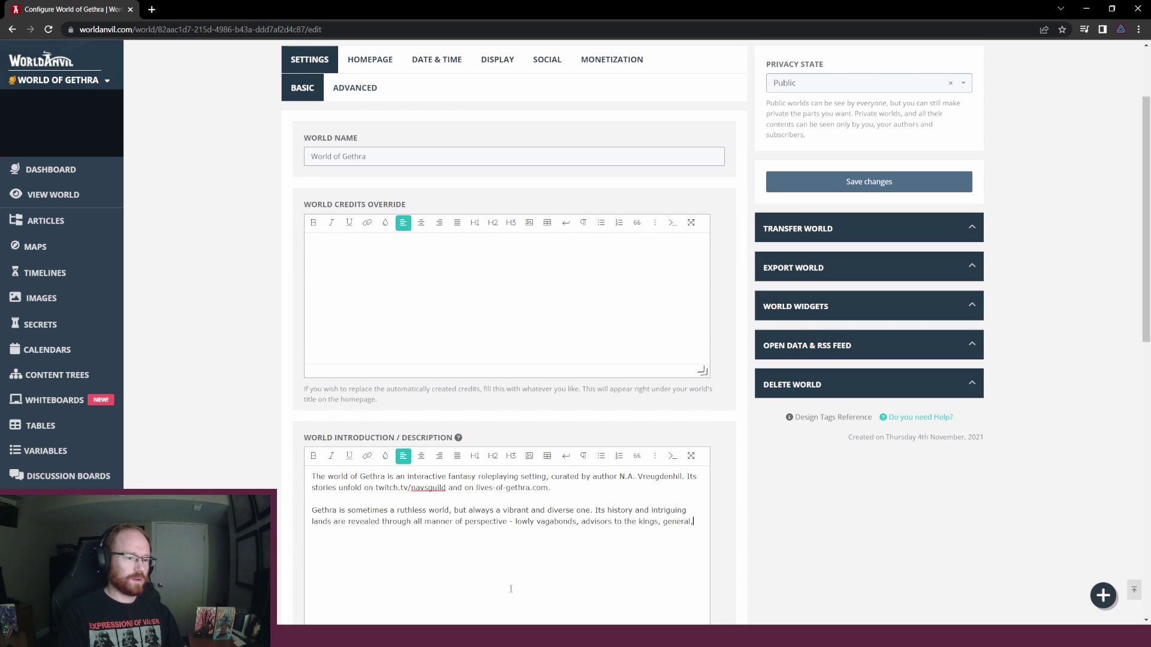
type(" criminals, and more.")
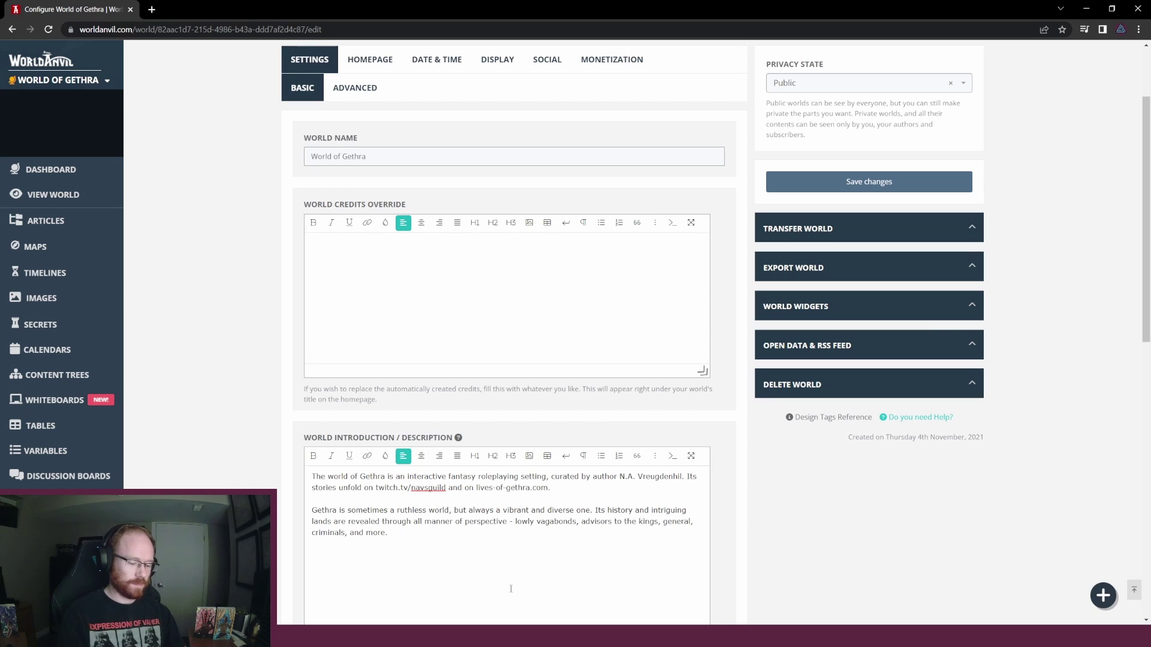
key("BackSpace")
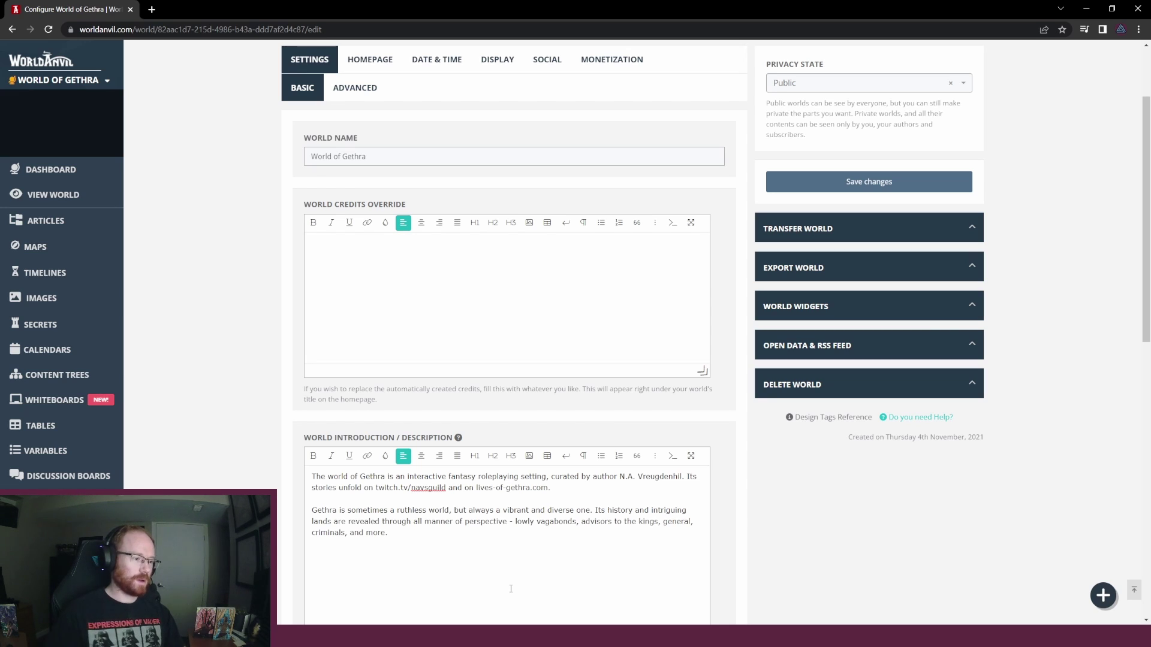
Start a third paragraph, separated by a blank line, with "Here at the World of Gethra wiki,"
key("Return")
key("Return")
type("Her")
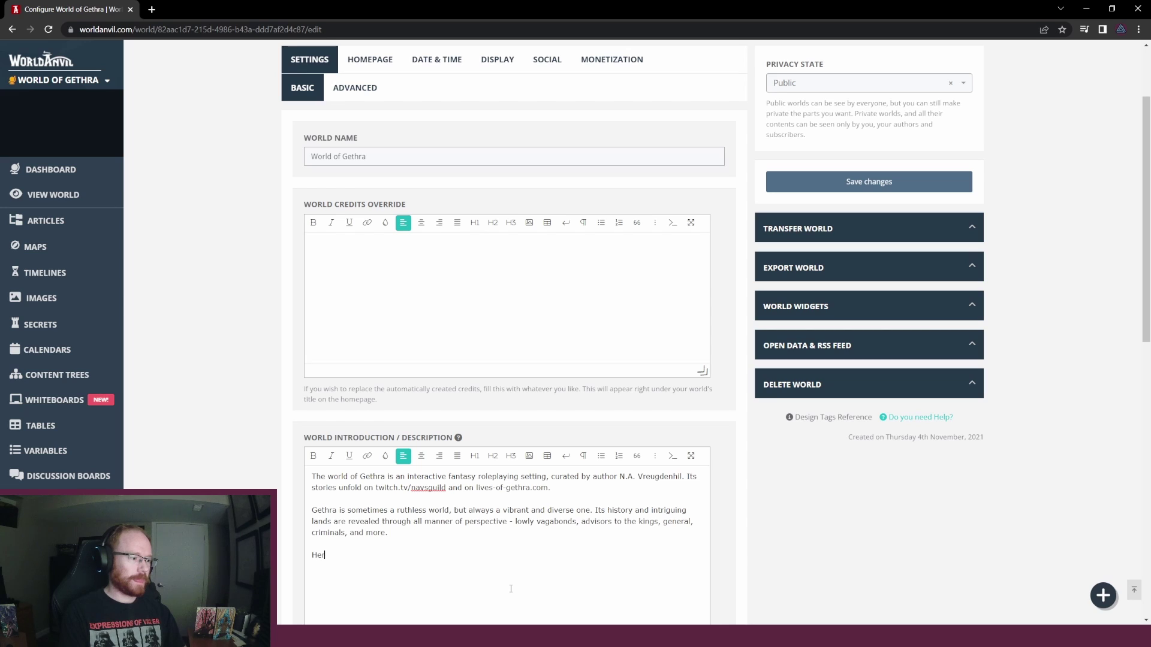
type("e at the World fo Get")
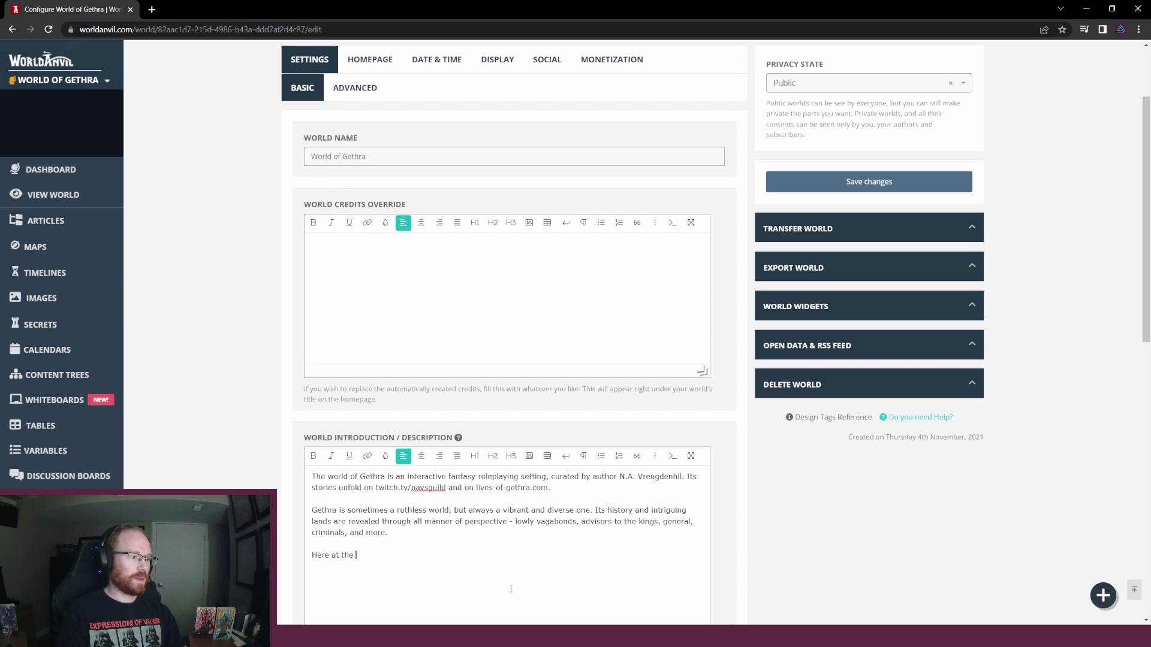
key("BackSpace")
key("BackSpace")
key("BackSpace")
key("BackSpace")
key("BackSpace")
key("BackSpace")
type("of Gethra wiki, ")
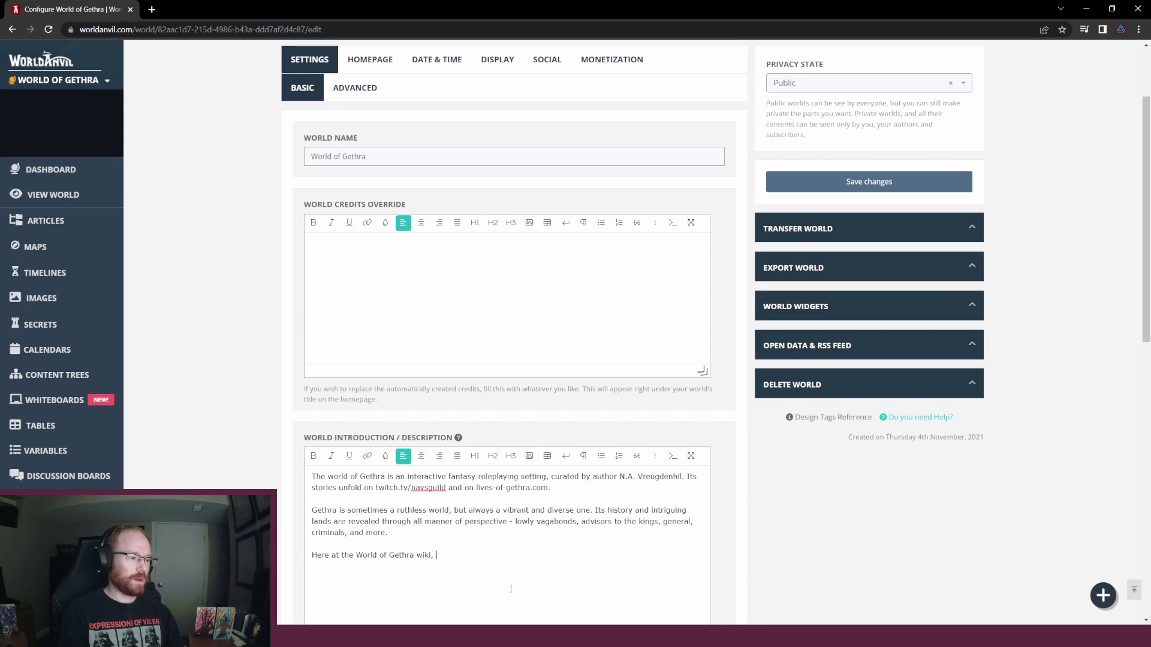
Continue the third paragraph's sentence with "the interactions and contributed ideas will be"
type("the inte")
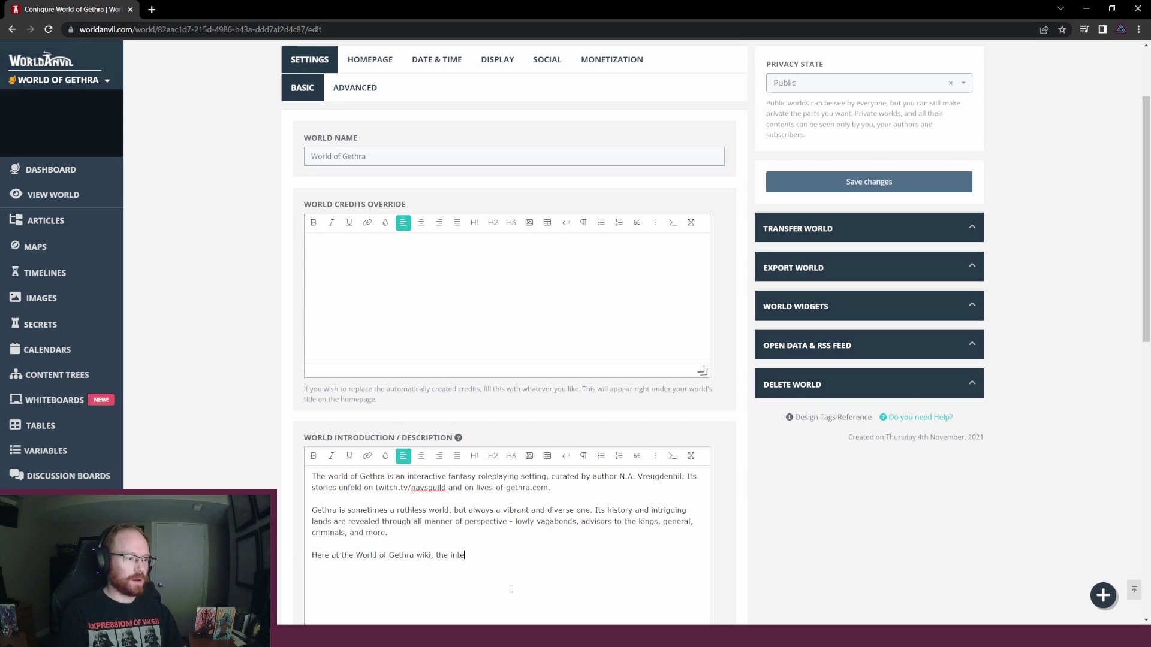
type("ractive and ")
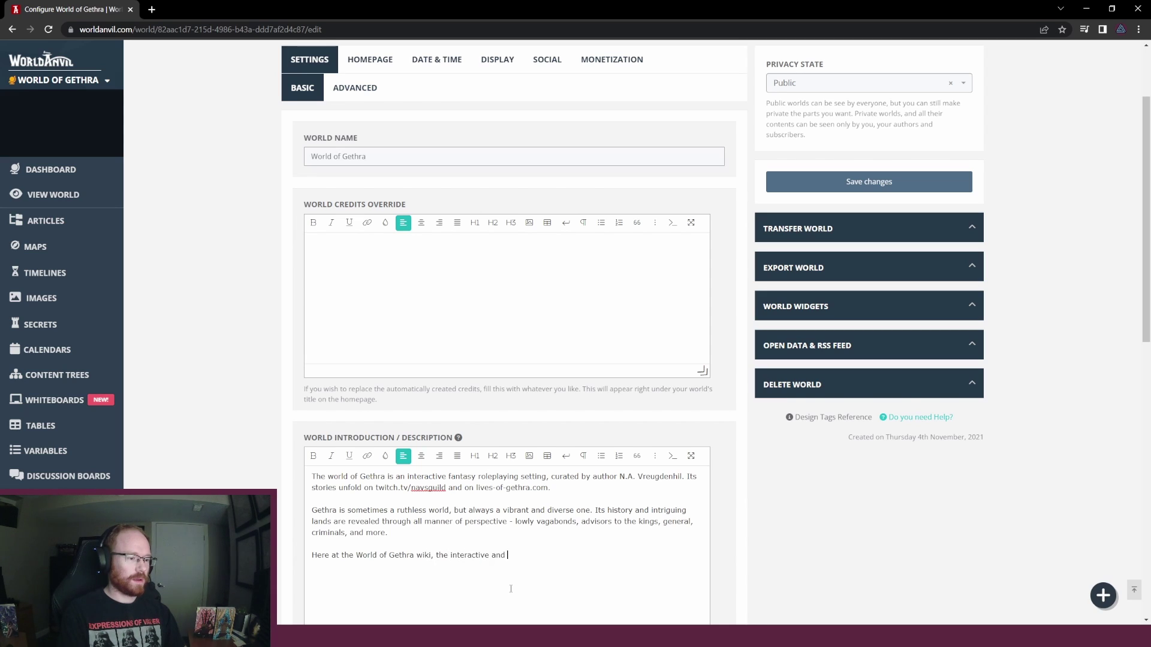
type("c")
key("BackSpace")
key("BackSpace")
key("BackSpace")
key("BackSpace")
key("BackSpace")
key("BackSpace")
key("BackSpace")
key("BackSpace")
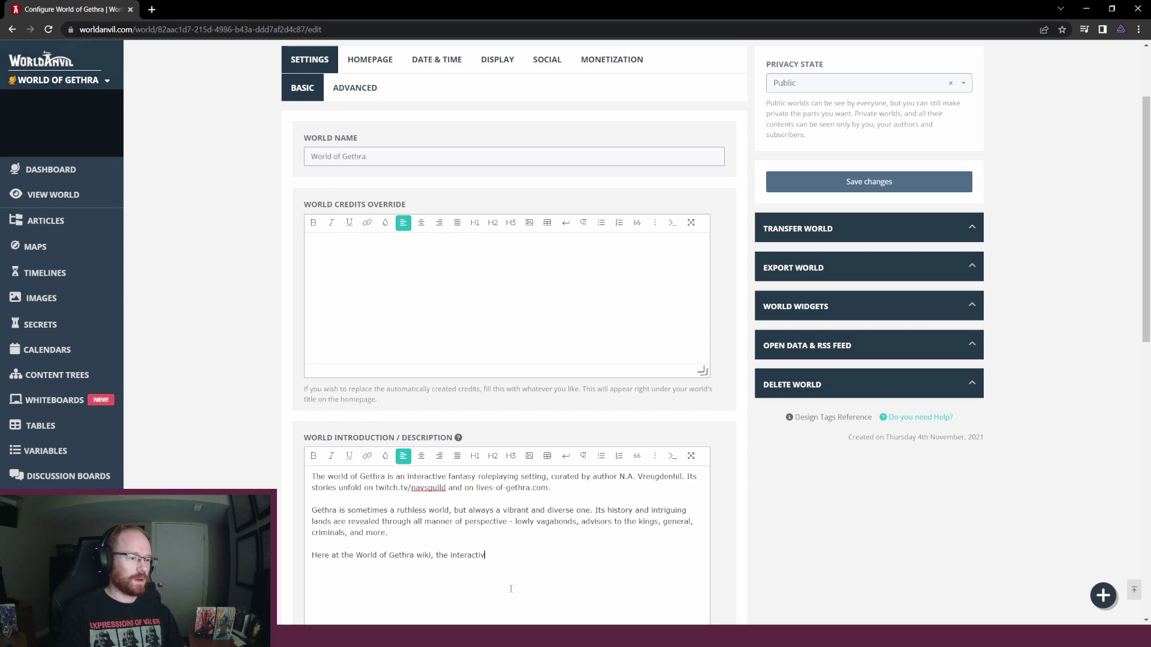
type("ons and contribu")
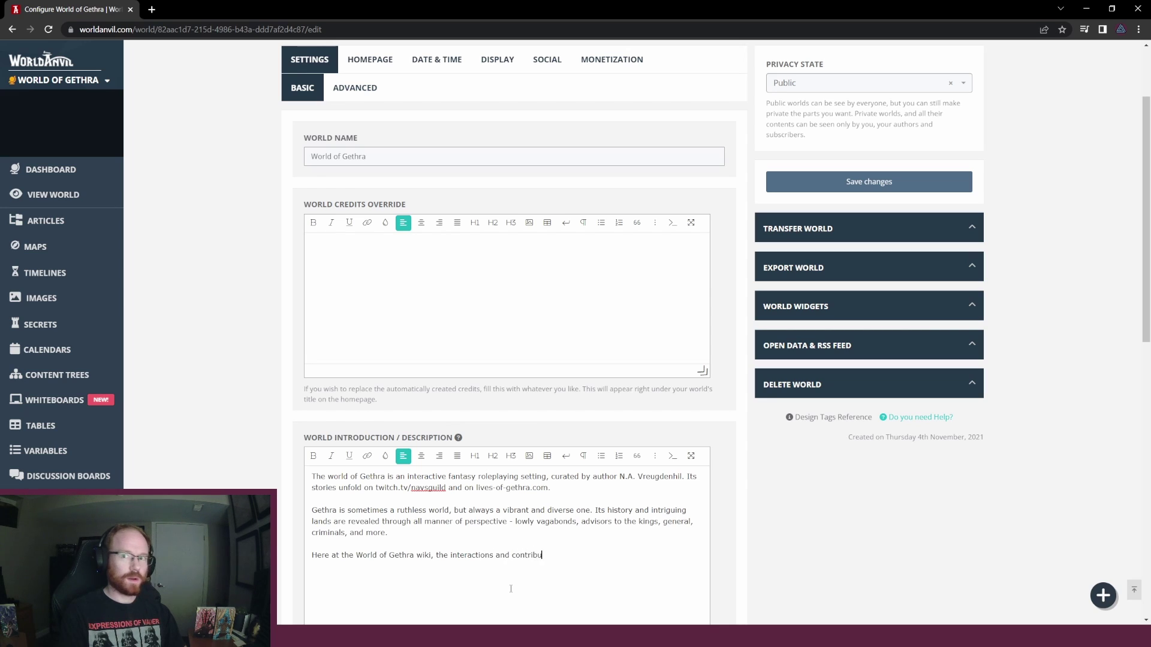
type("ted ideas will be")
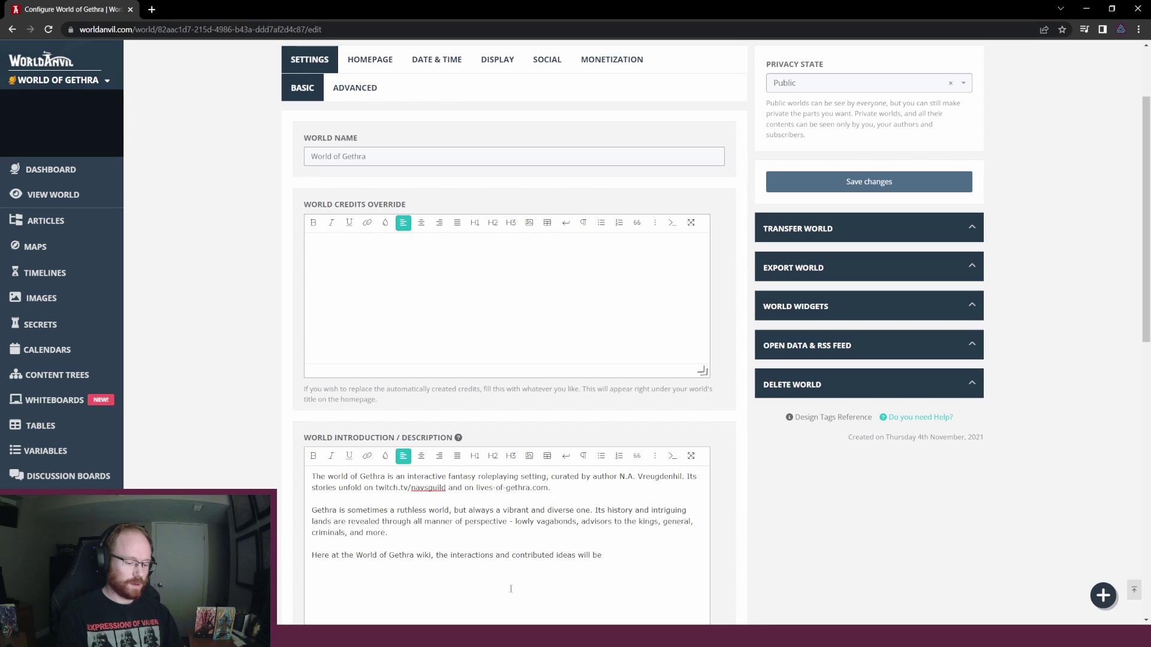
Extend the third paragraph's sentence with "drawn together into professional articles and"
type("drawn together ")
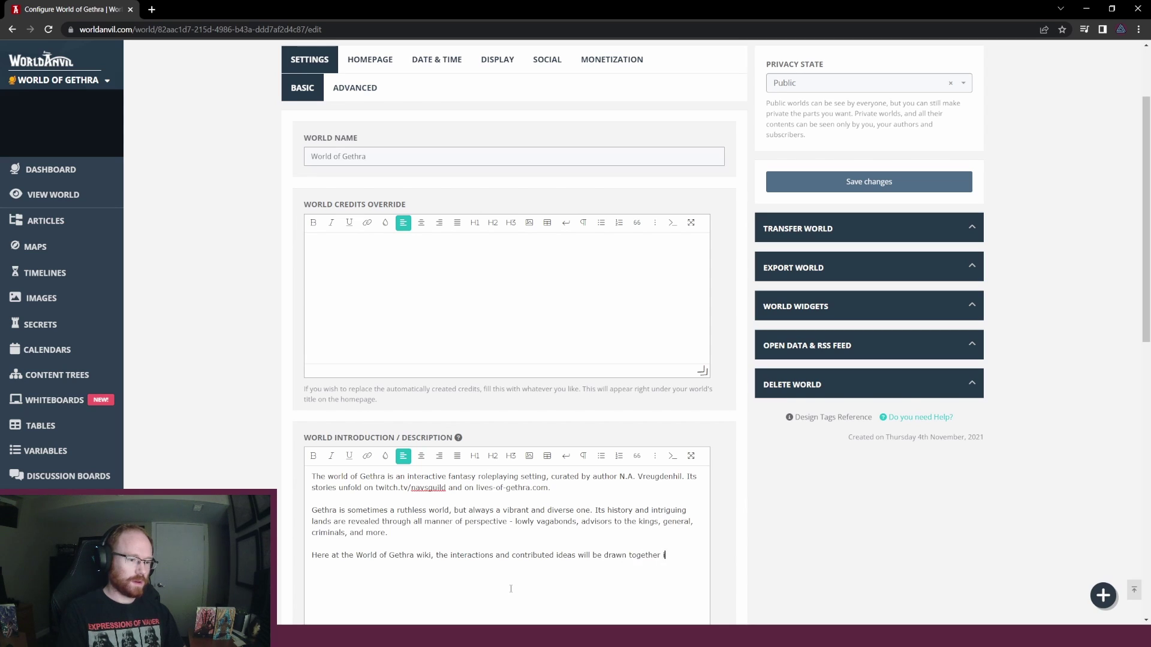
type("into con")
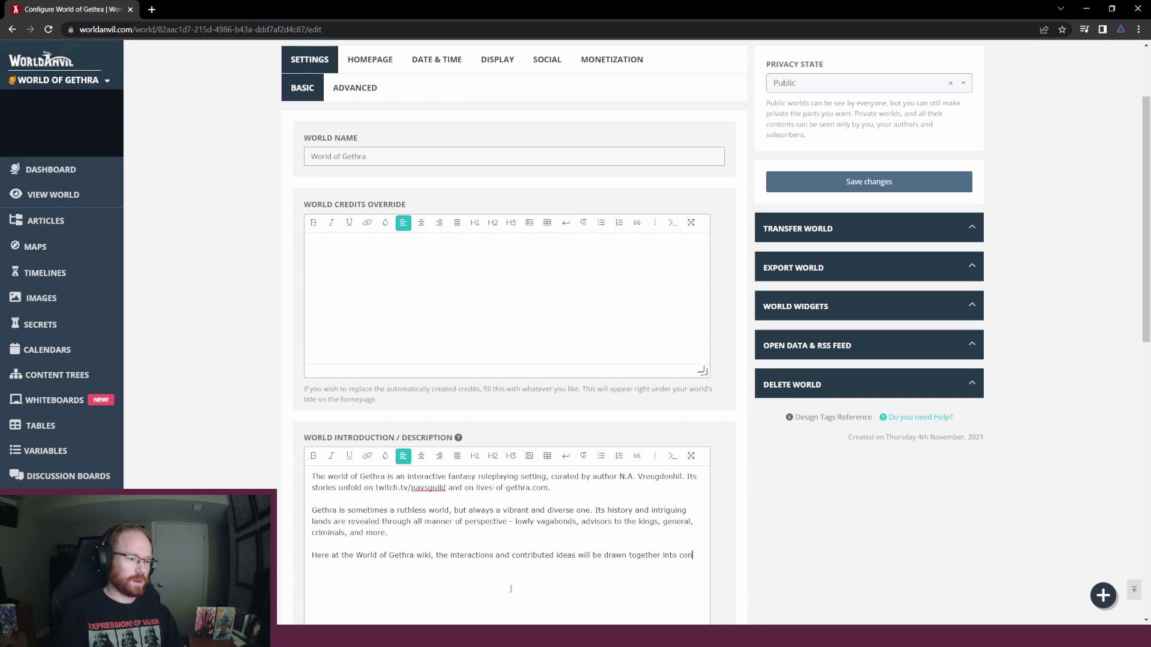
key("BackSpace")
key("BackSpace")
key("BackSpace")
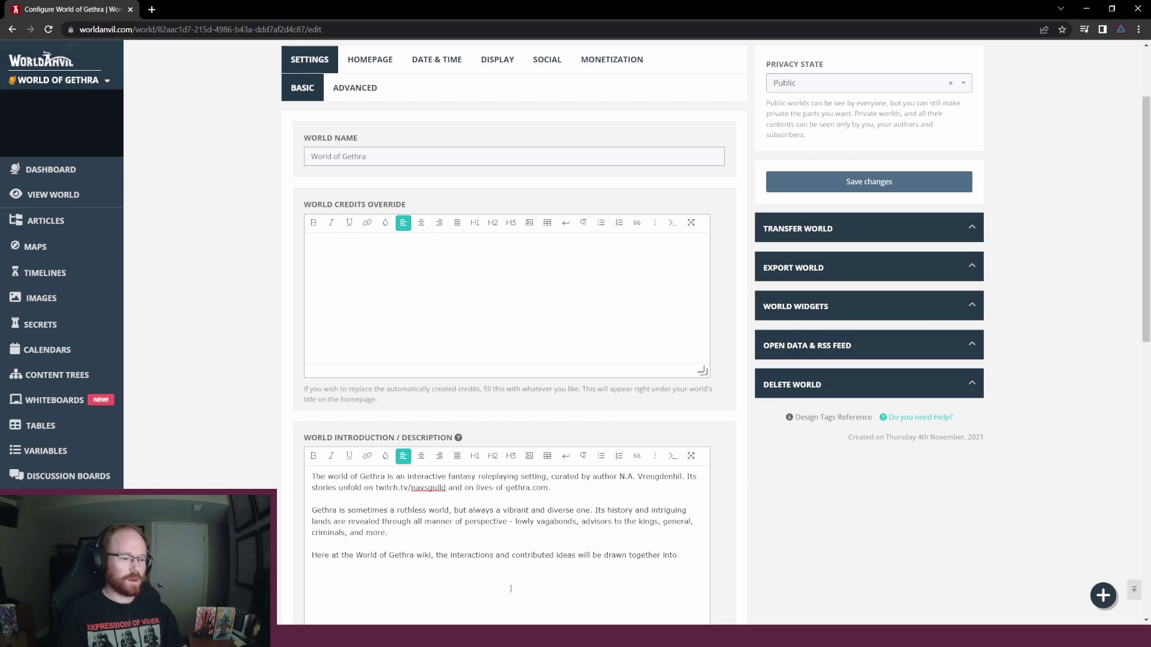
type("po")
type("ofess")
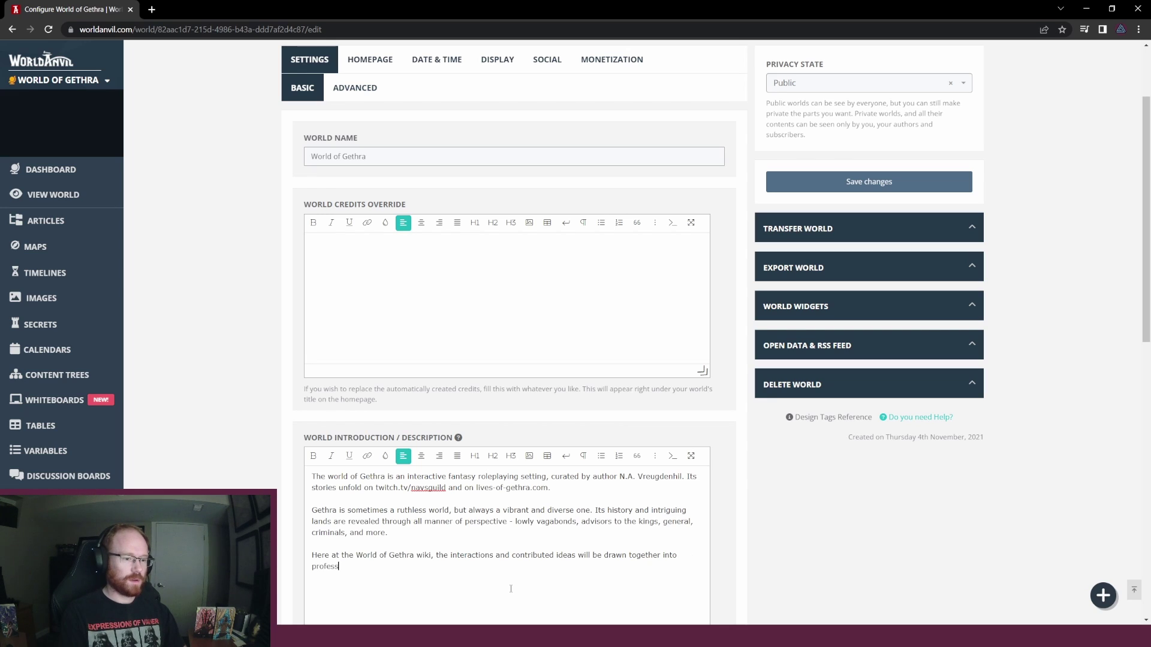
type("ional articles and ")
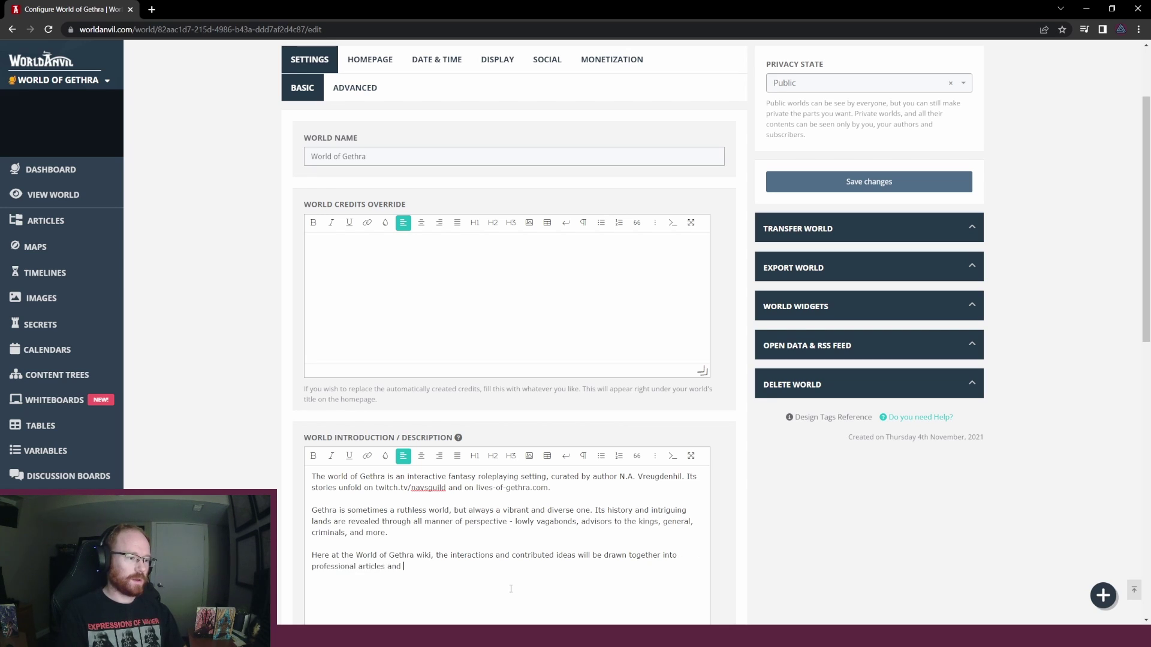
Finish the third paragraph with "curated into a public resource for the community to access, enjoy, and share."
type("curated into a public forum")
key("BackSpace")
key("BackSpace")
key("BackSpace")
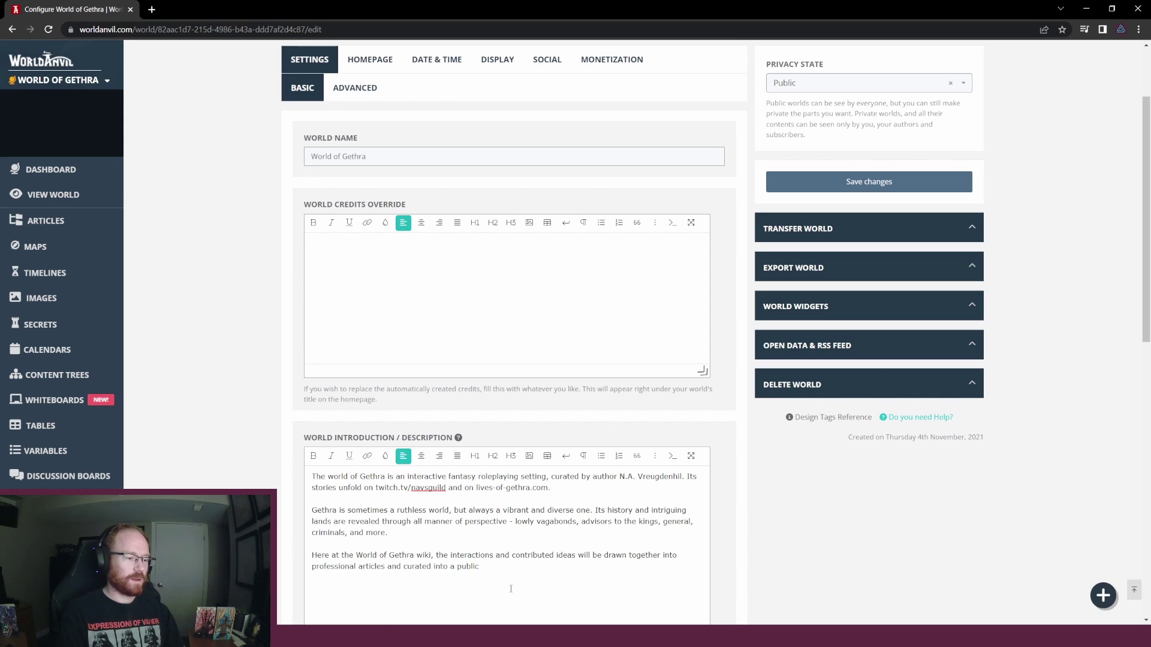
type("res")
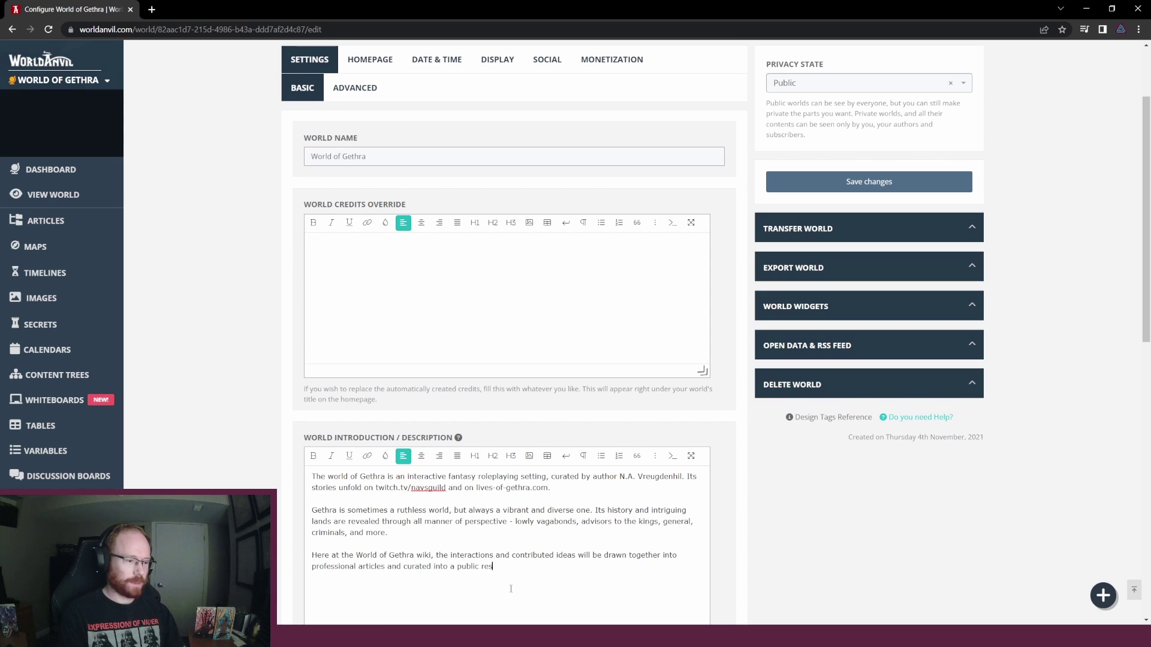
type("ource for th")
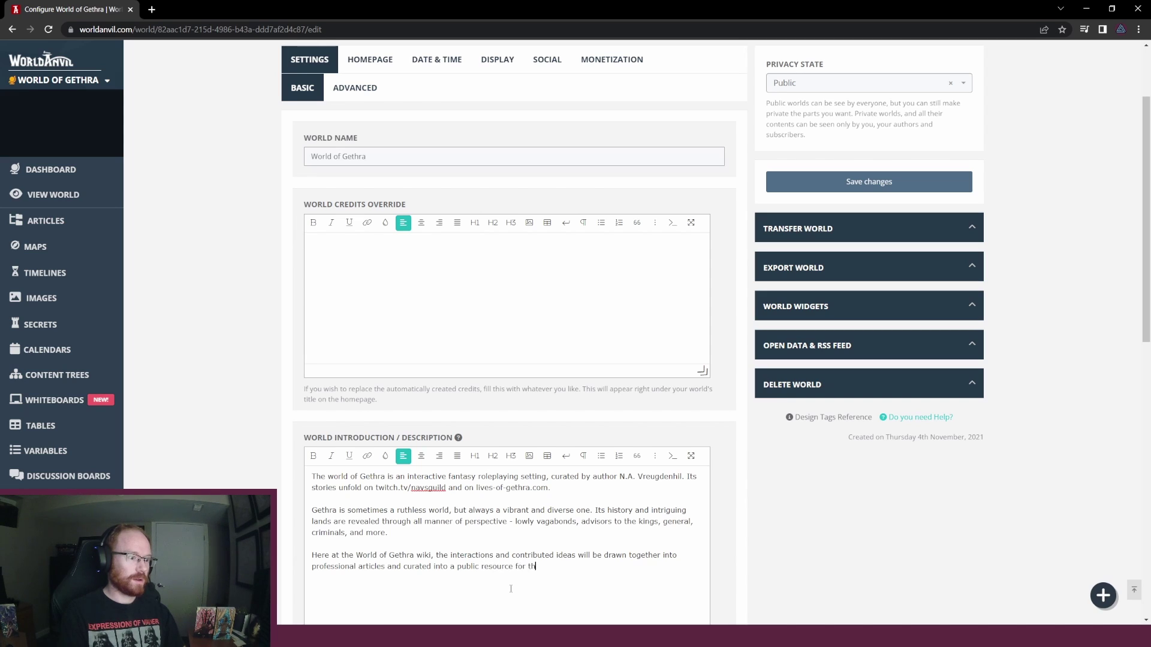
type("e community to acce")
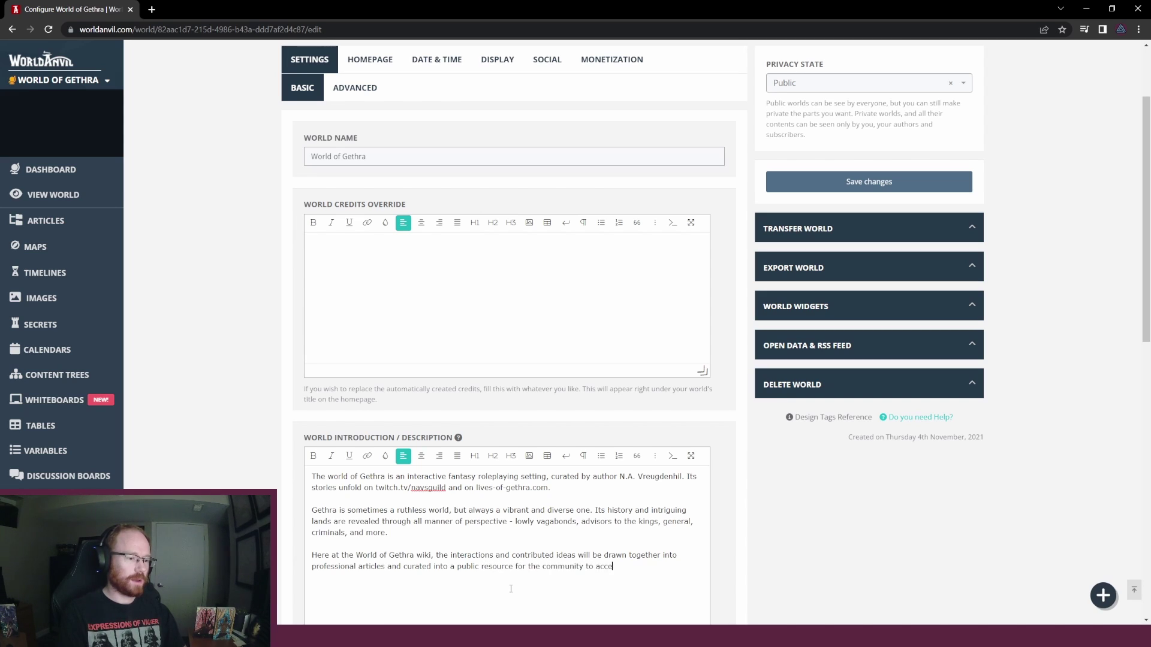
type("ss, enjoy, a")
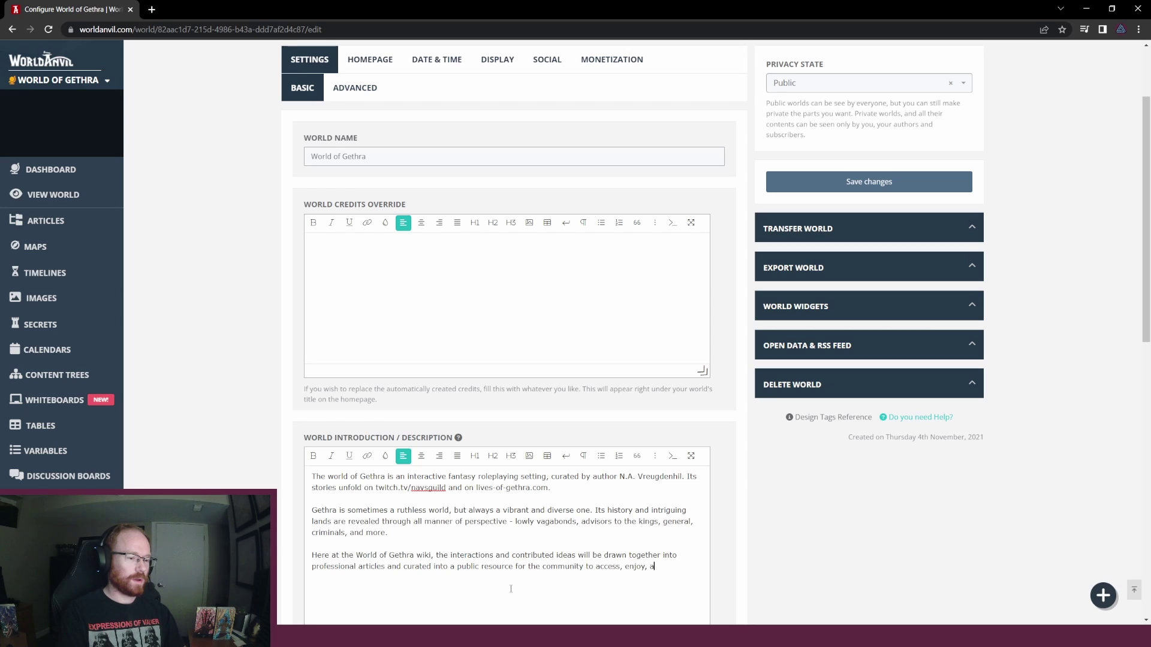
type("nd share.")
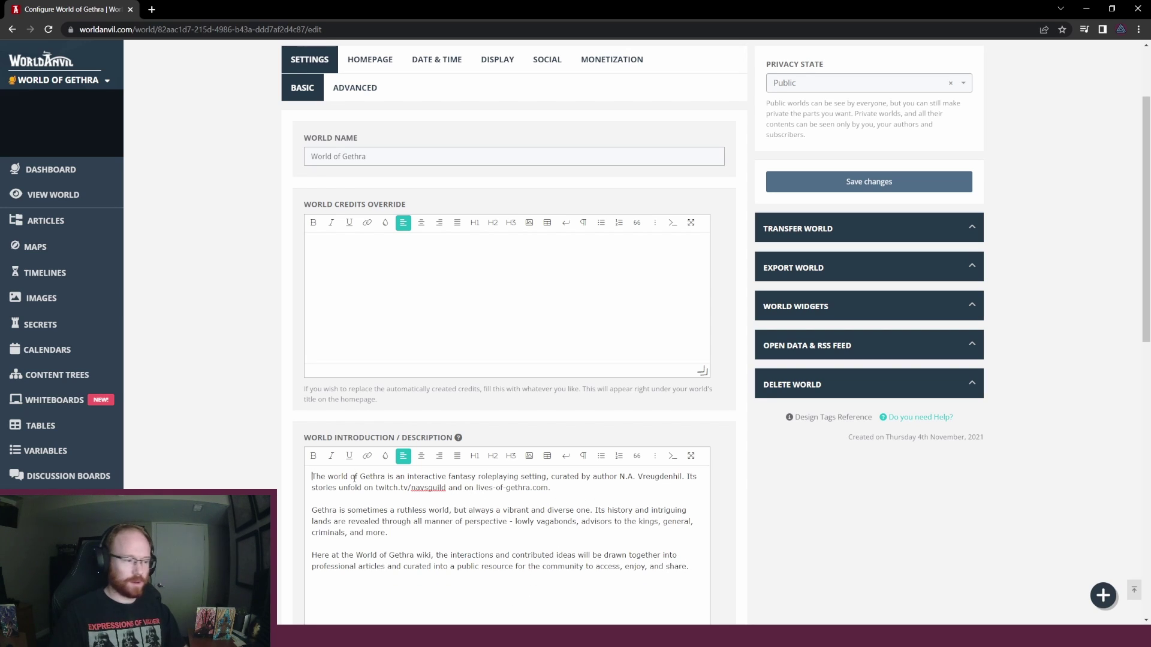
Add two blank lines above the first paragraph and link its "twitch.tv/navsguild" text to twitch.tv/navsguild, opening in a new tab
key("Return")
key("Return")
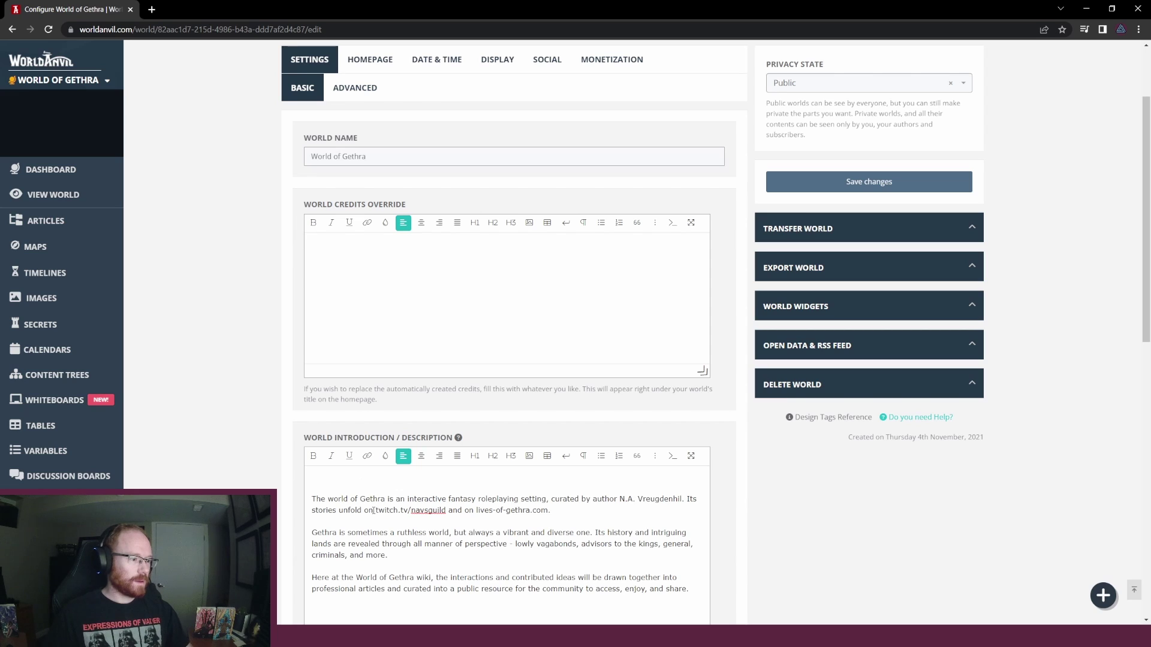
left_click_drag(376, 510, 450, 510)
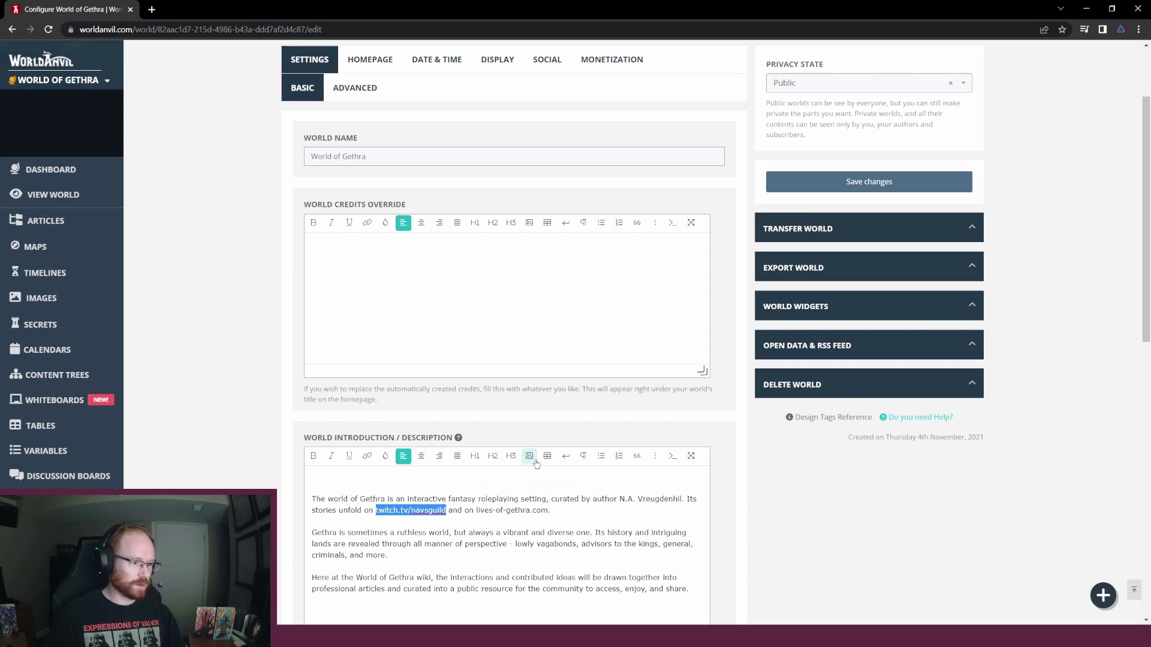
left_click(654, 456)
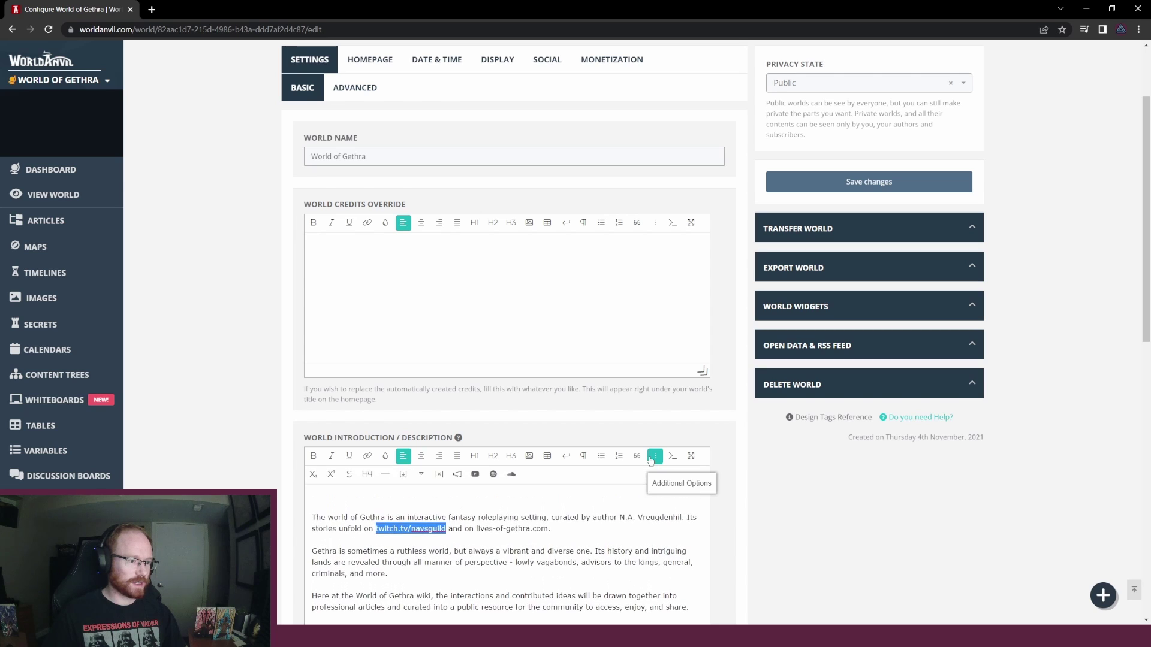
left_click(653, 457)
left_click(367, 457)
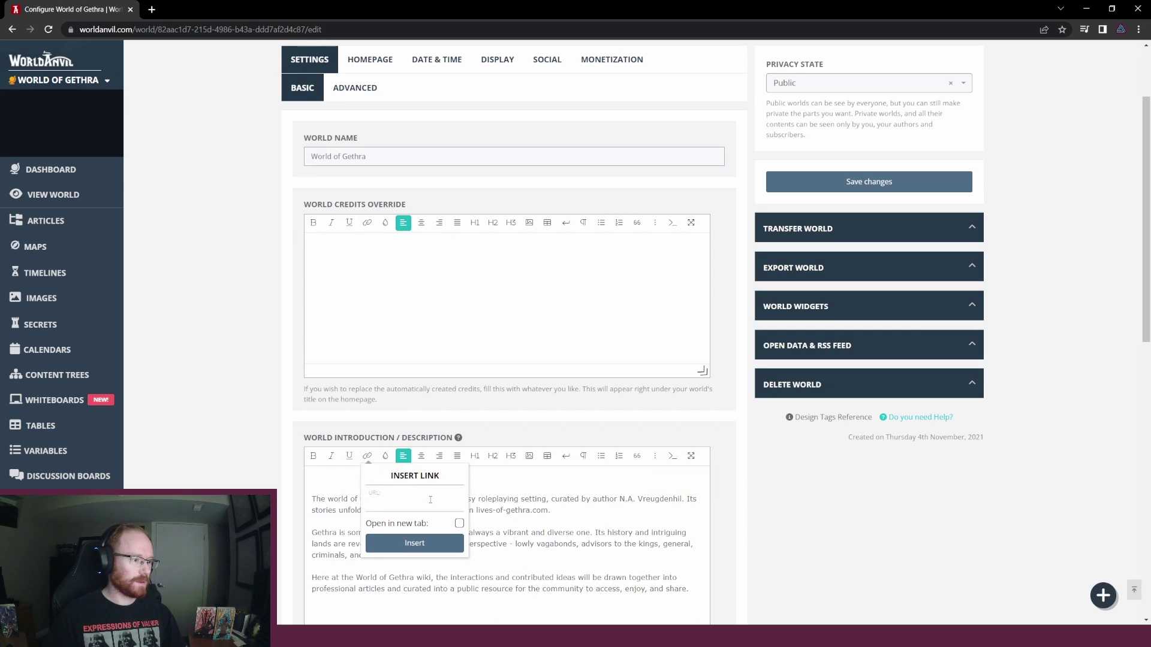
type("twitch.")
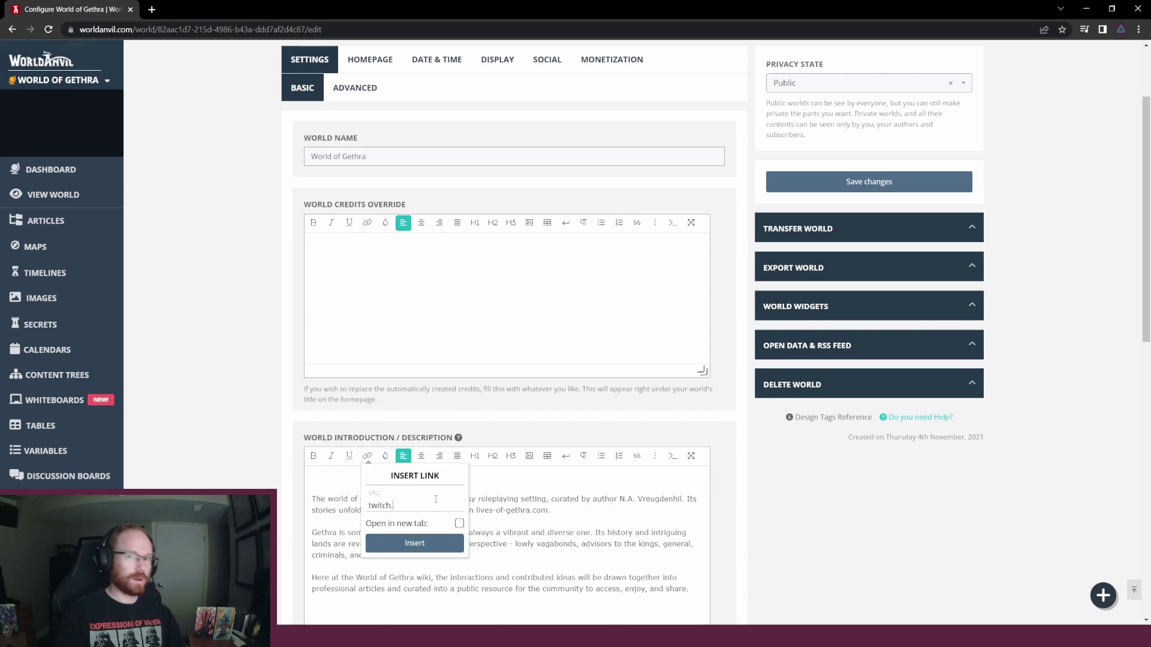
type("tv/navsguild")
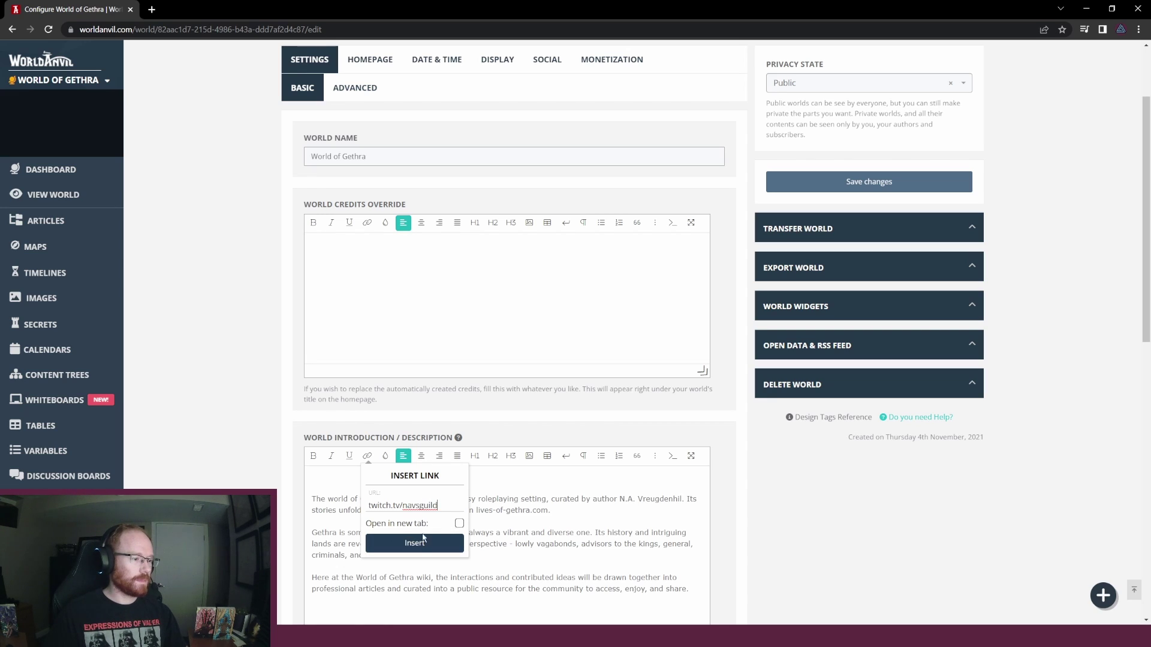
left_click(459, 523)
left_click(444, 543)
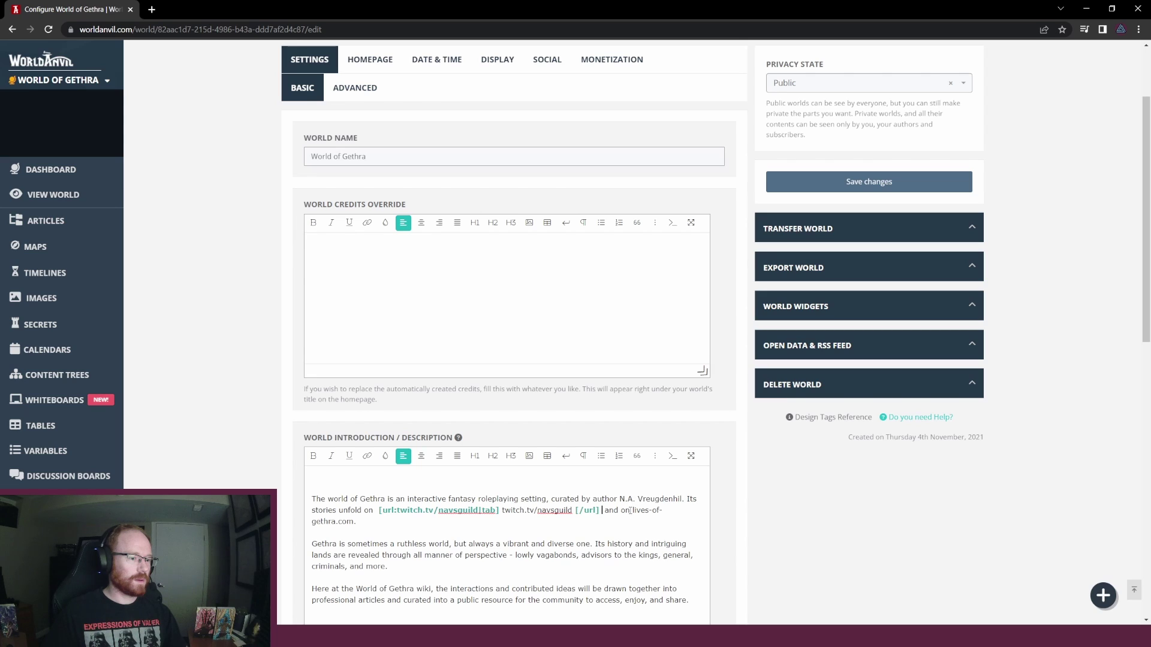
Link the "lives-of-gethra.com" text in the first paragraph to lives-of-gethra.com, opening in a new tab
left_click_drag(632, 510, 624, 520)
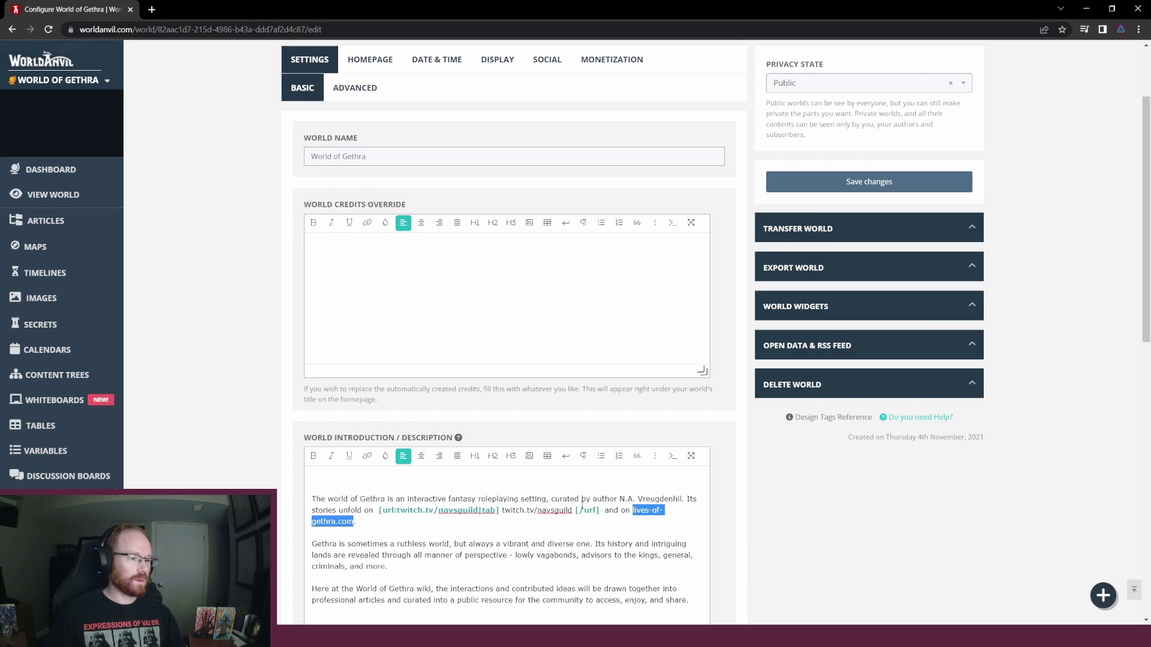
left_click(368, 456)
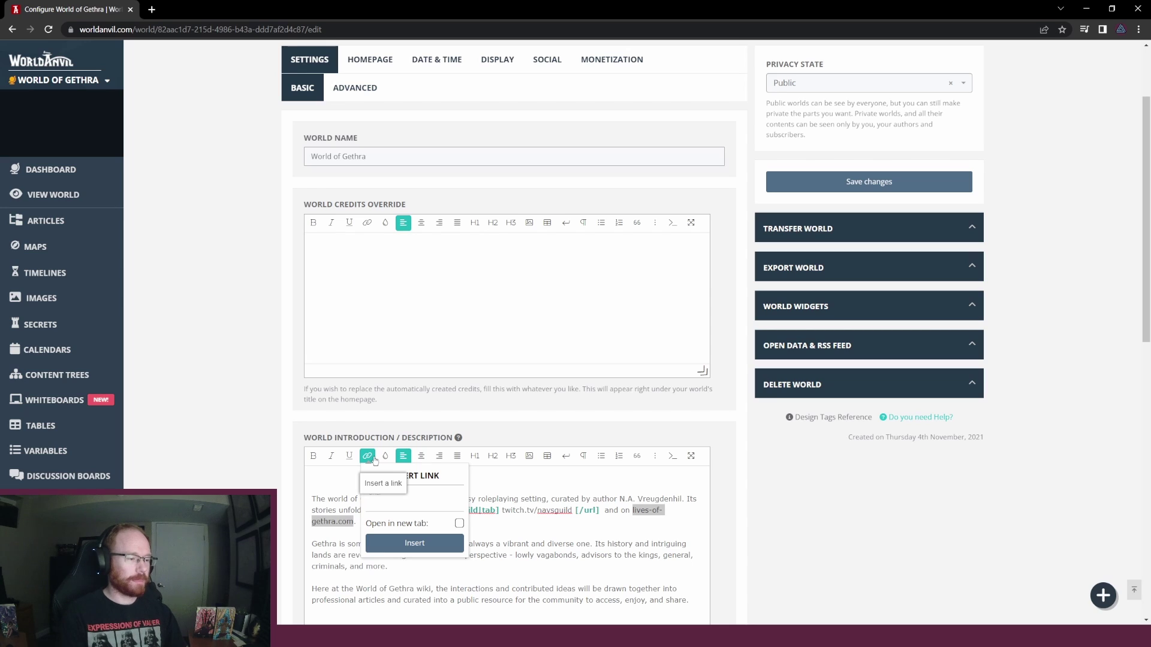
type("tw")
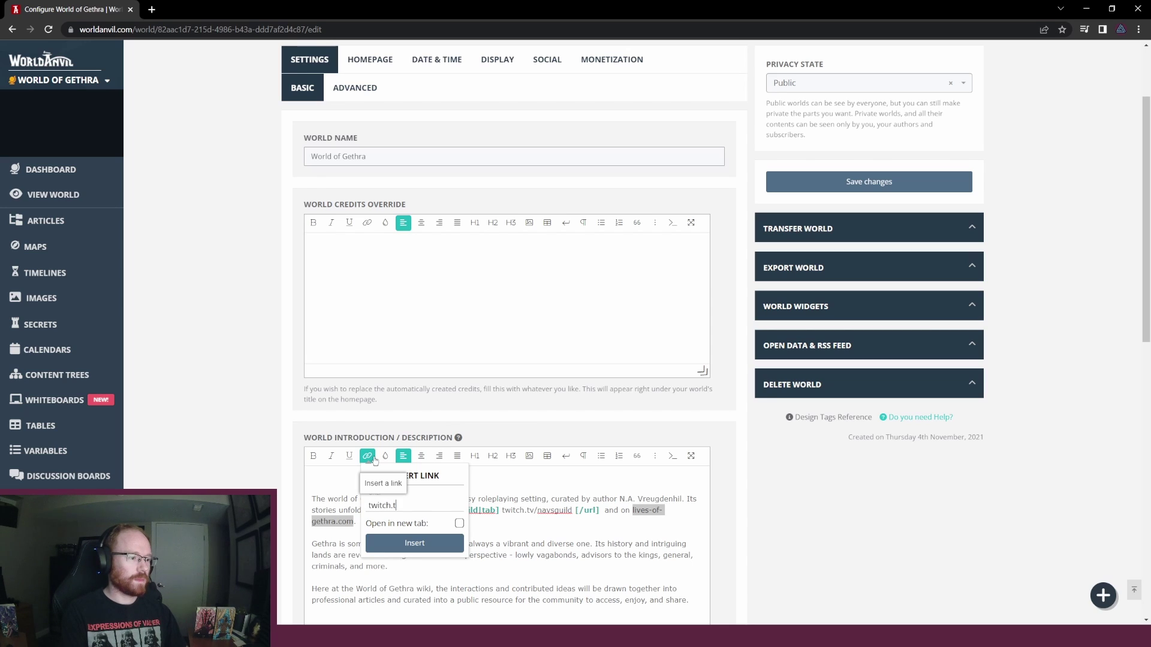
type("itch.")
key("ctrl+a")
type("lives-of-gethra.com")
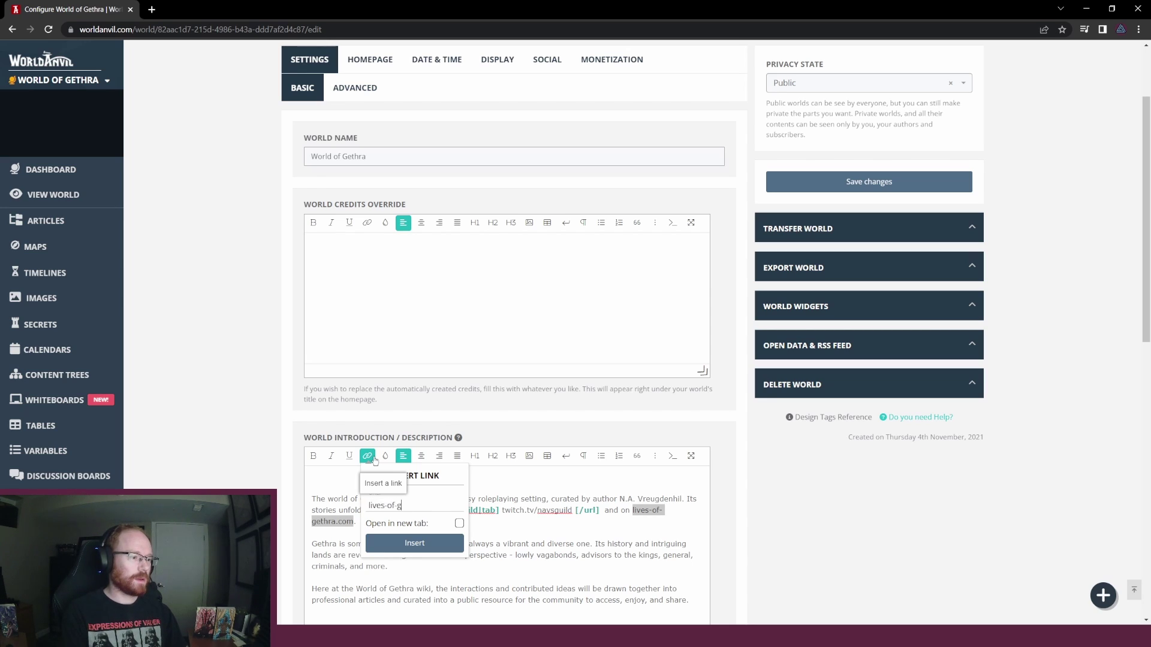
left_click(459, 523)
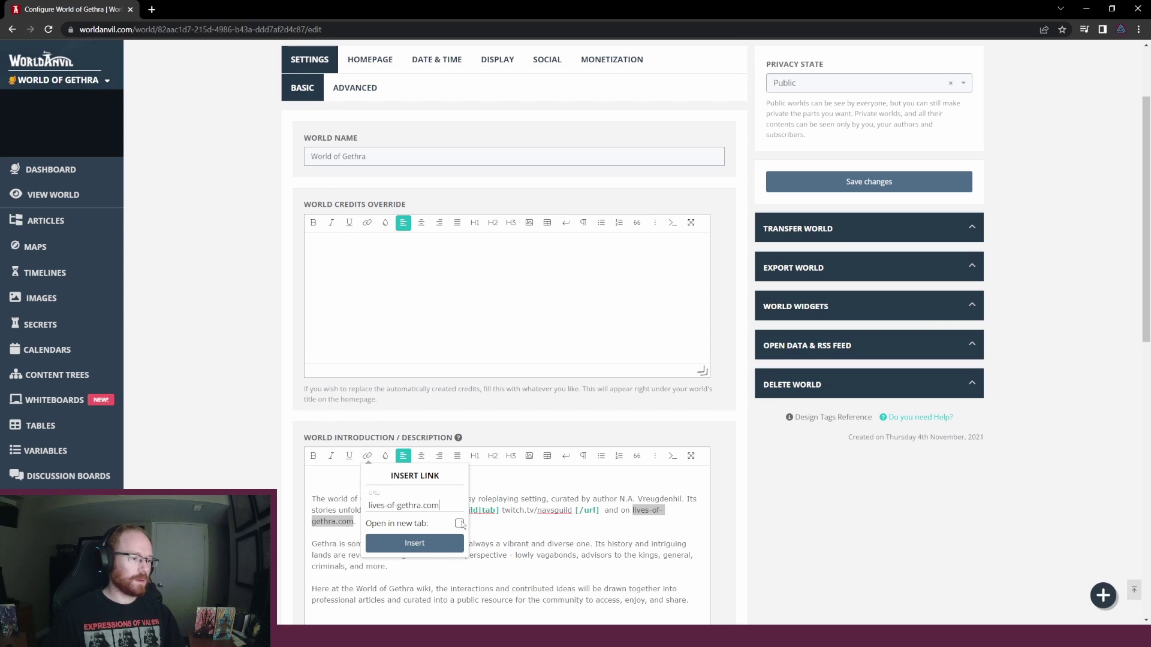
left_click(442, 543)
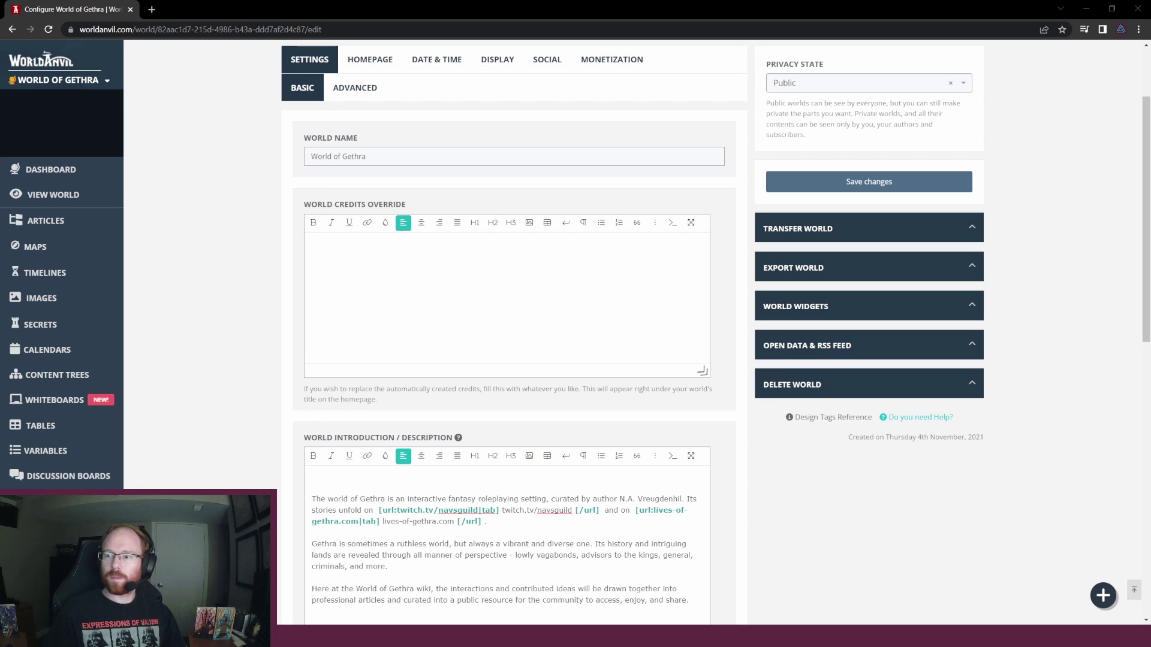
Try to insert the local image file "Favicon copy.jpg" above the first paragraph of the introduction
left_click_drag(1147, 335, 369, 480)
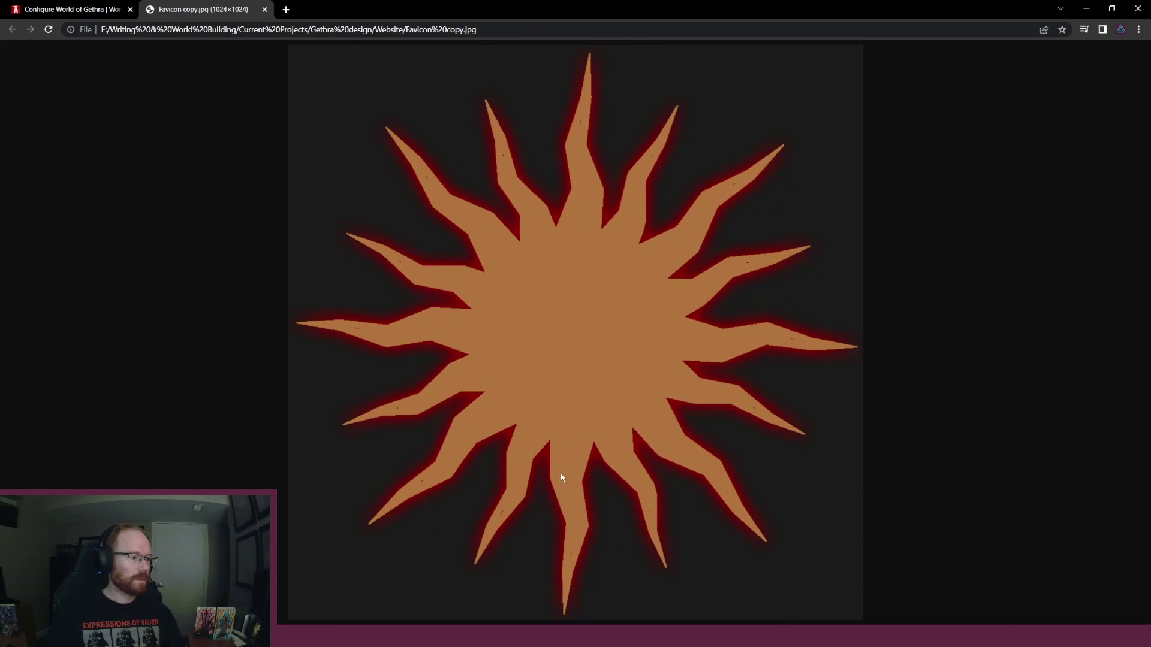
left_click(262, 9)
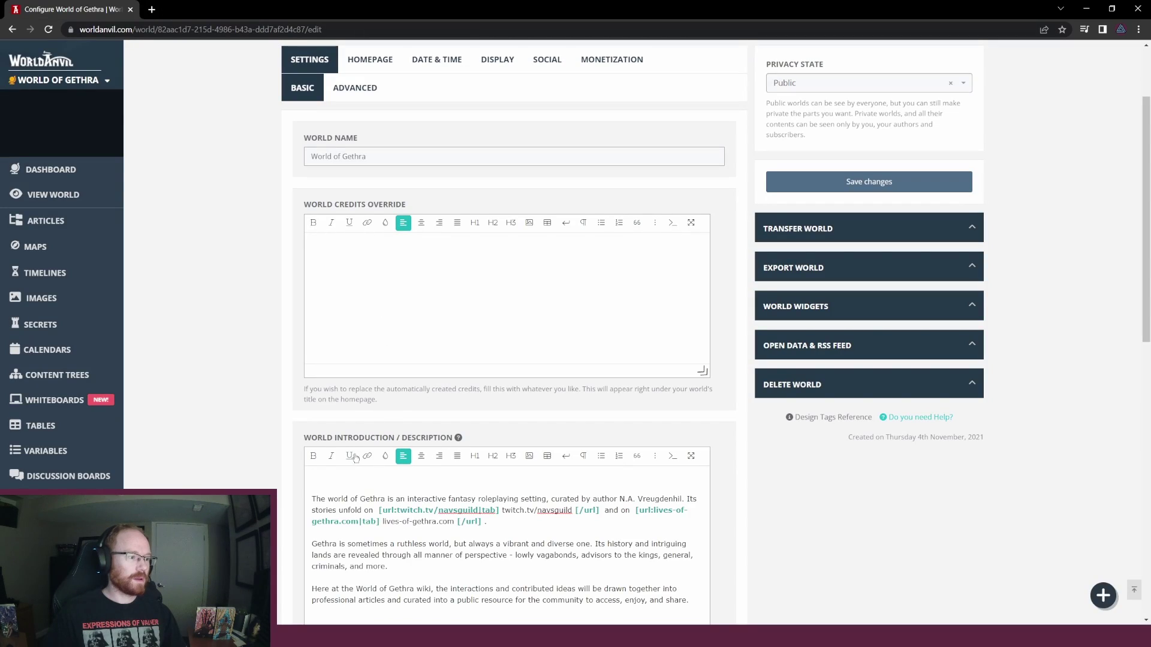
left_click(530, 456)
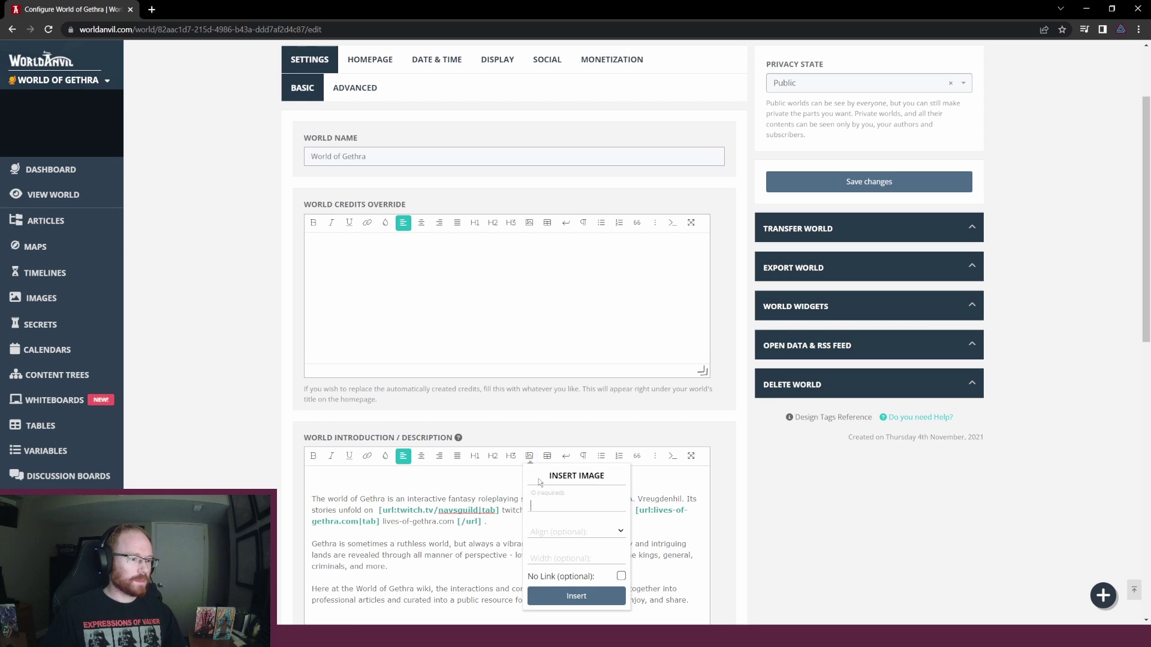
left_click(561, 504)
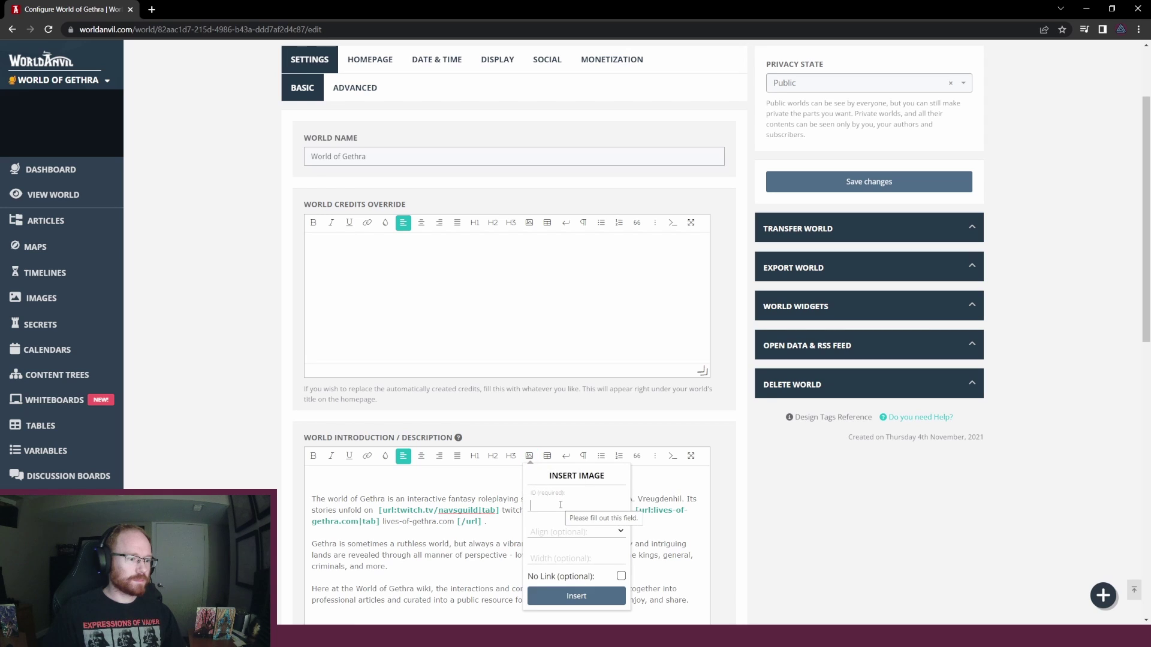
left_click(201, 368)
Open the world's image file manager in a new browser tab
right_click(59, 304)
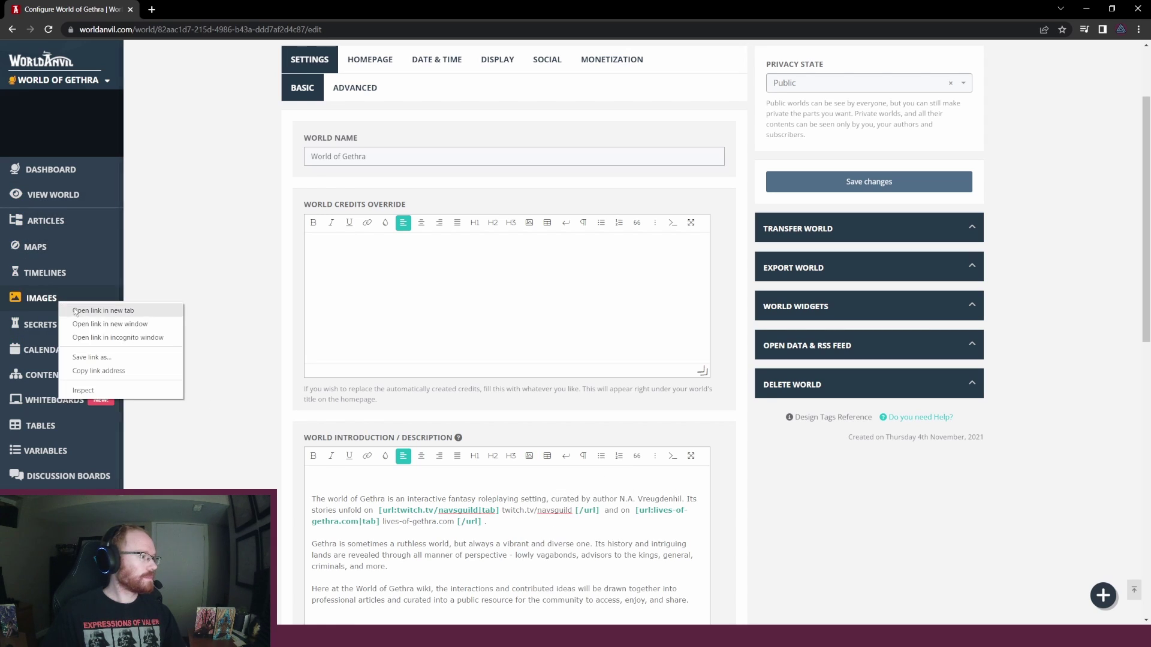
left_click(90, 308)
key("ctrl+Tab")
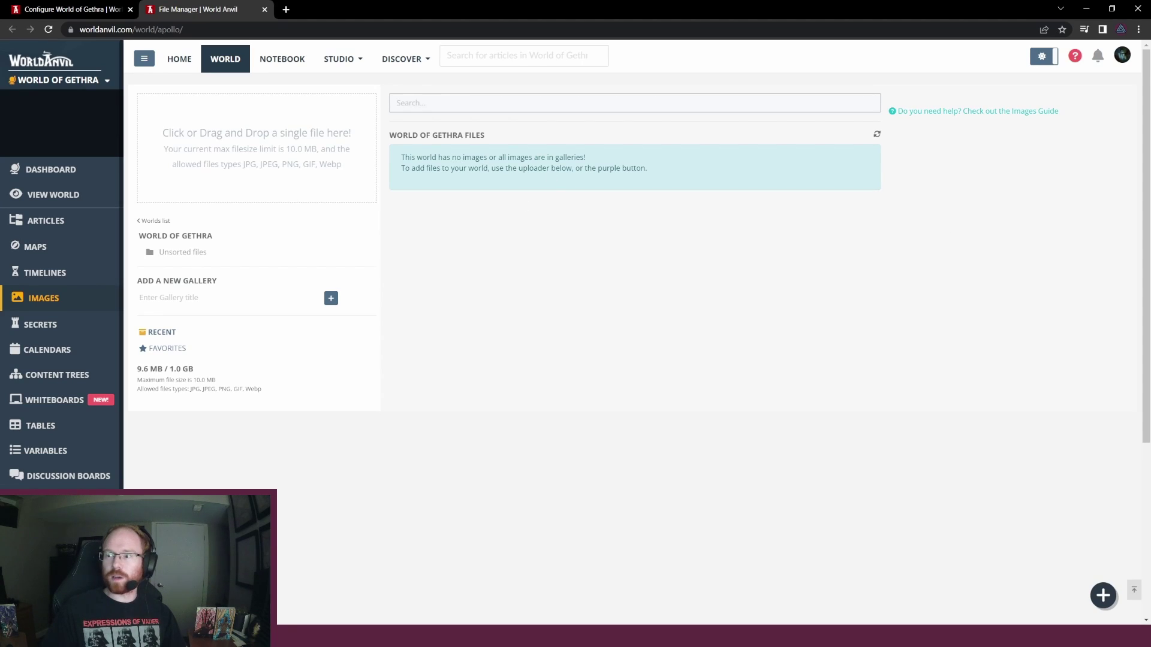
Upload the local images "Favicon copy.jpg", "Logo2.png" and the Gethra Globe known-world map to the world's files
left_click_drag(721, 282, 590, 282)
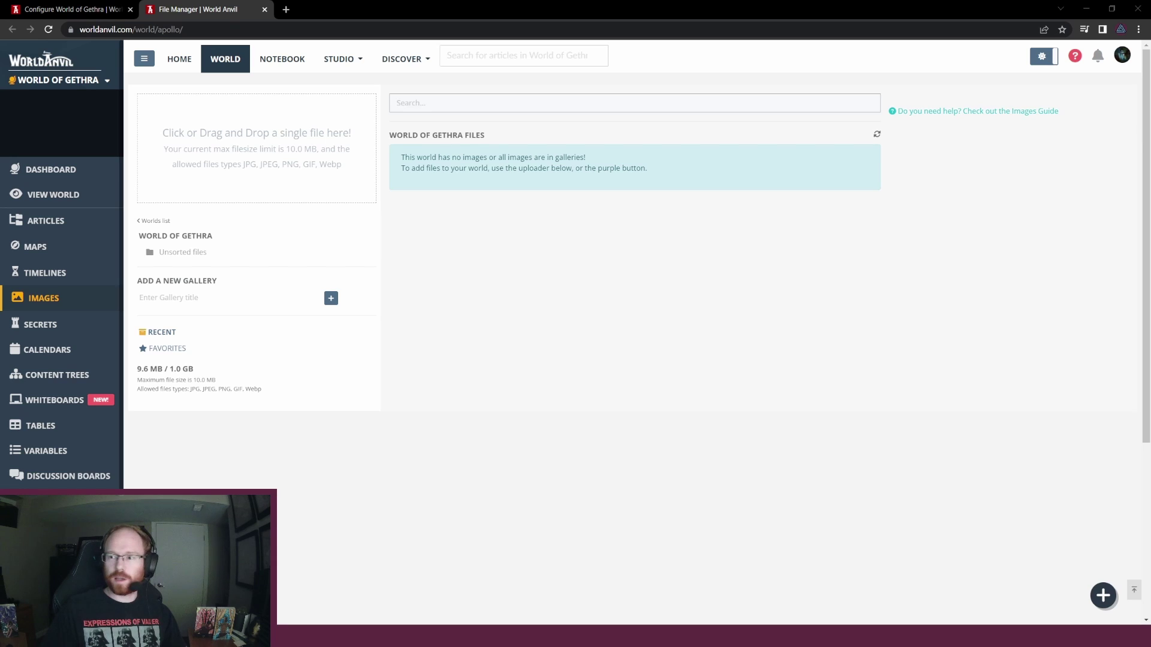
left_click_drag(472, 201, 288, 146)
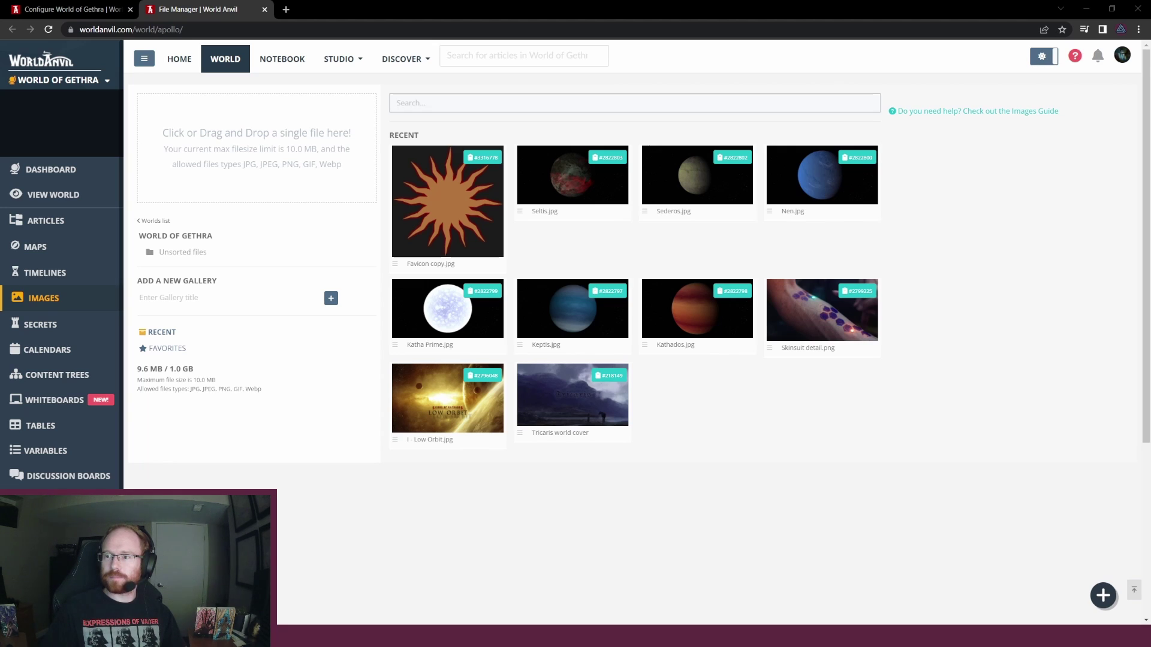
left_click_drag(1150, 282, 198, 171)
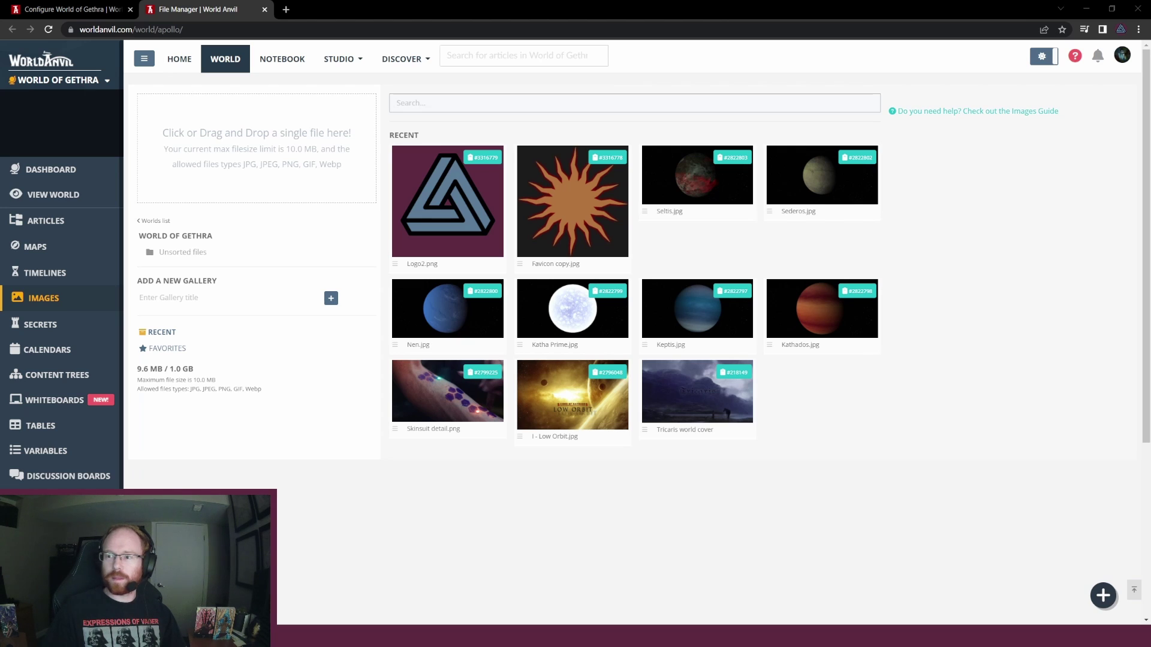
left_click_drag(911, 281, 257, 201)
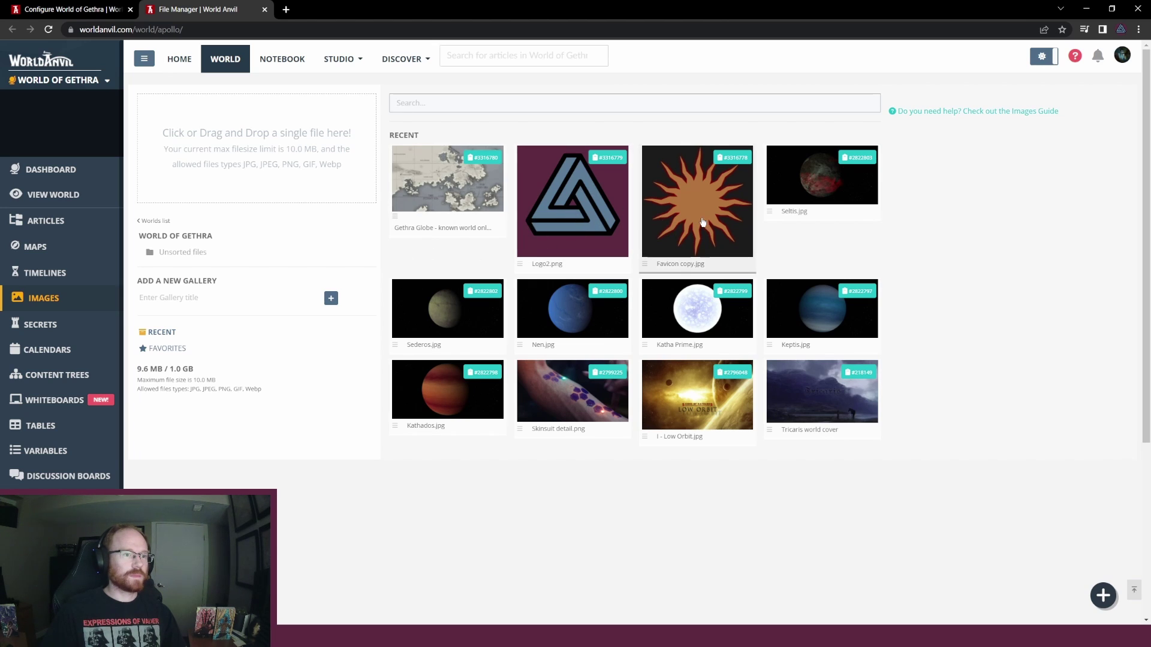
Open the file details of Logo2.png and copy its image ID
left_click(646, 266)
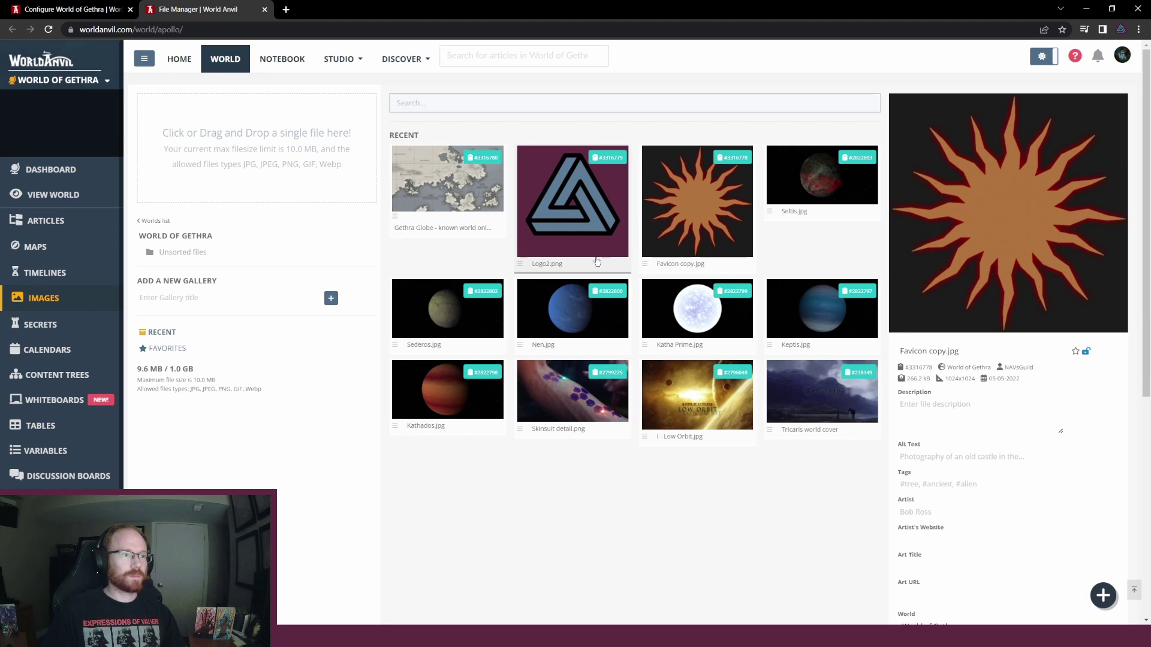
left_click(572, 216)
scroll(961, 317, "down", 6)
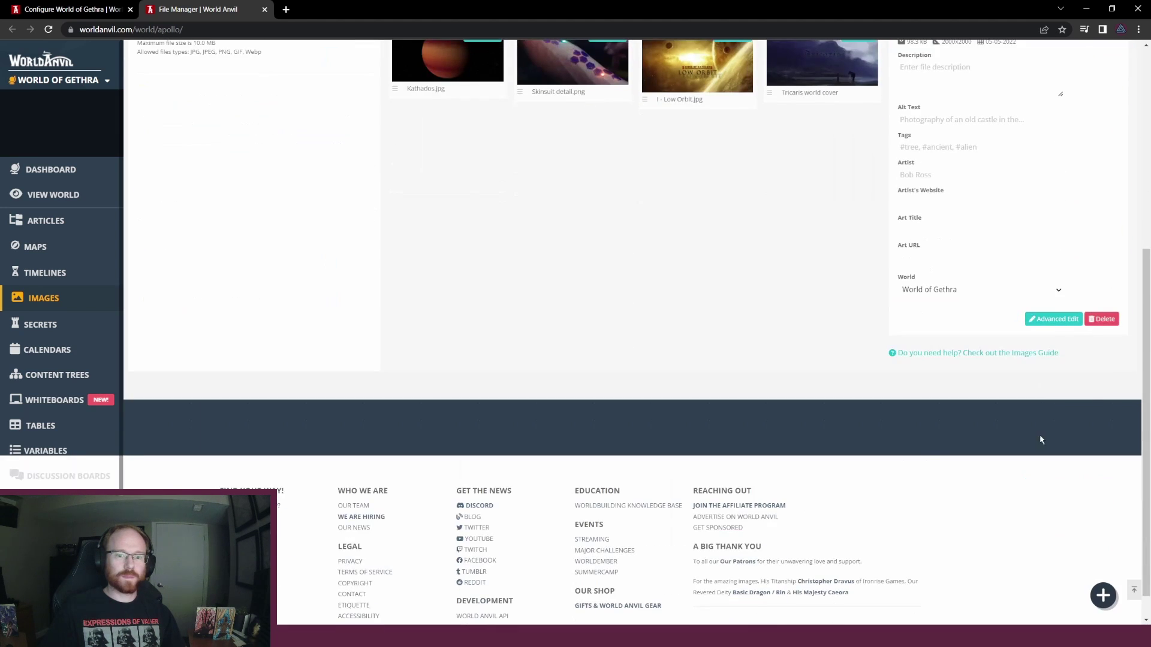
scroll(1054, 323, "up", 6)
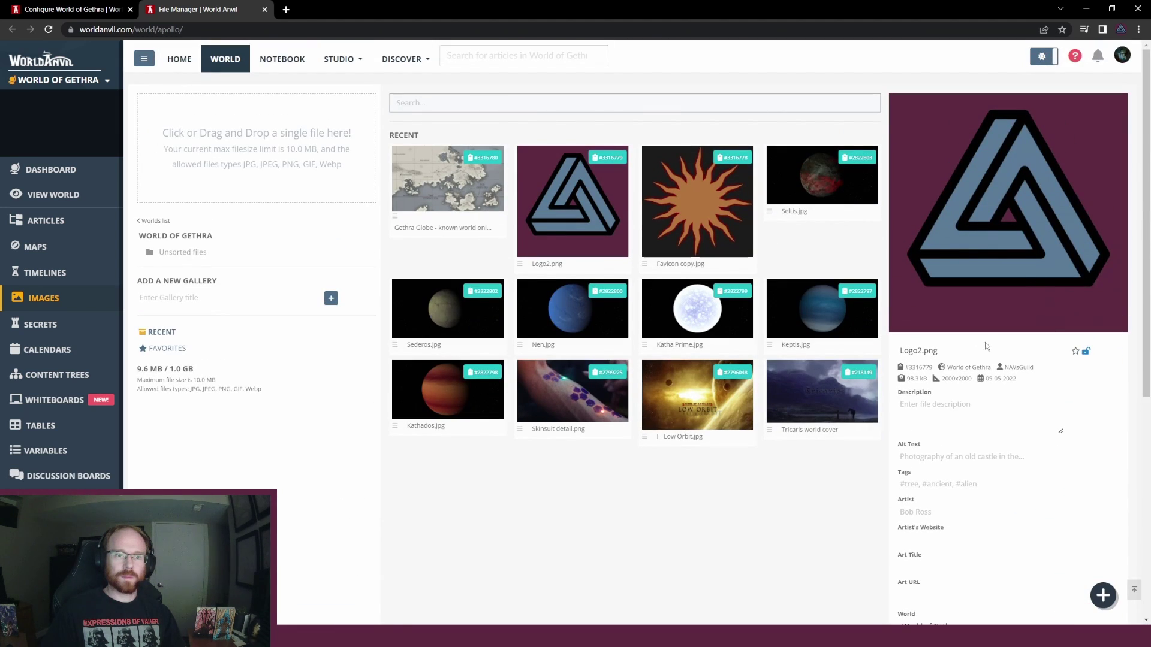
left_click(918, 367)
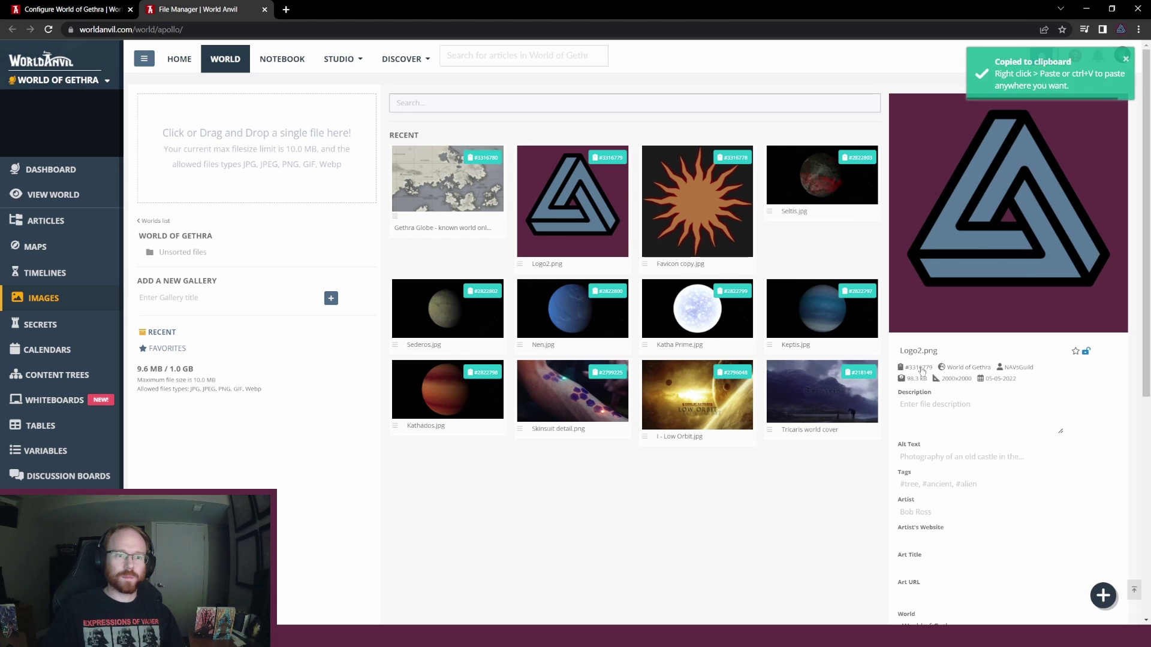
Try to insert Logo2.png above the introduction's first paragraph with the copied tag [img:3316779] and Center alignment
key("ctrl+Tab")
left_click(444, 477)
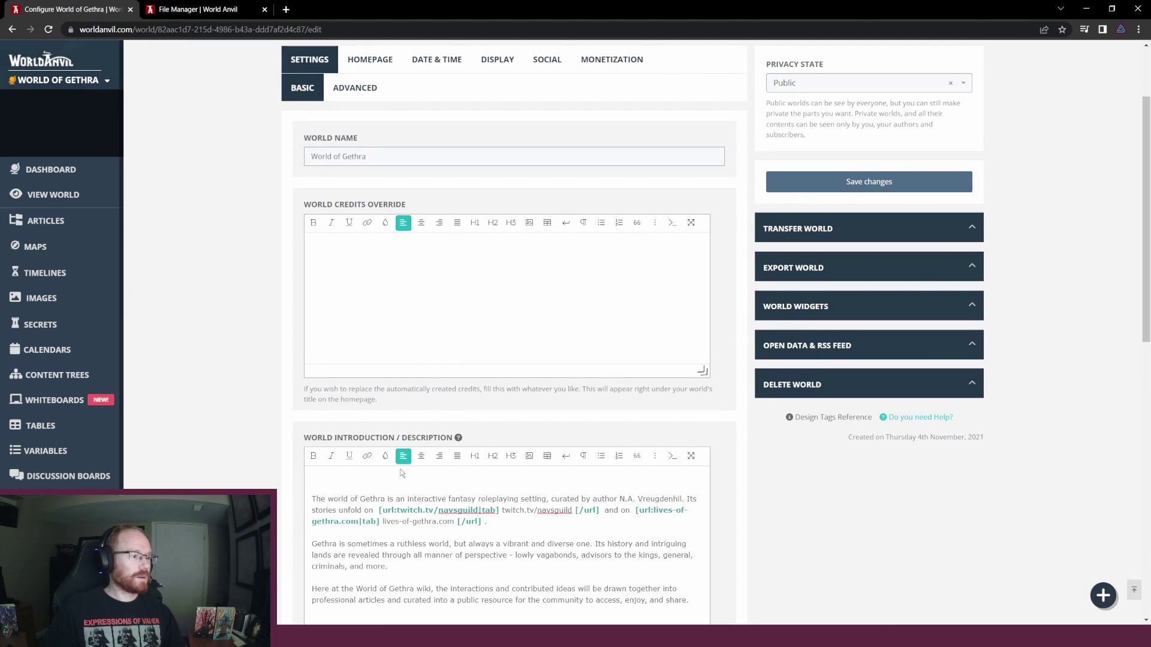
left_click(530, 458)
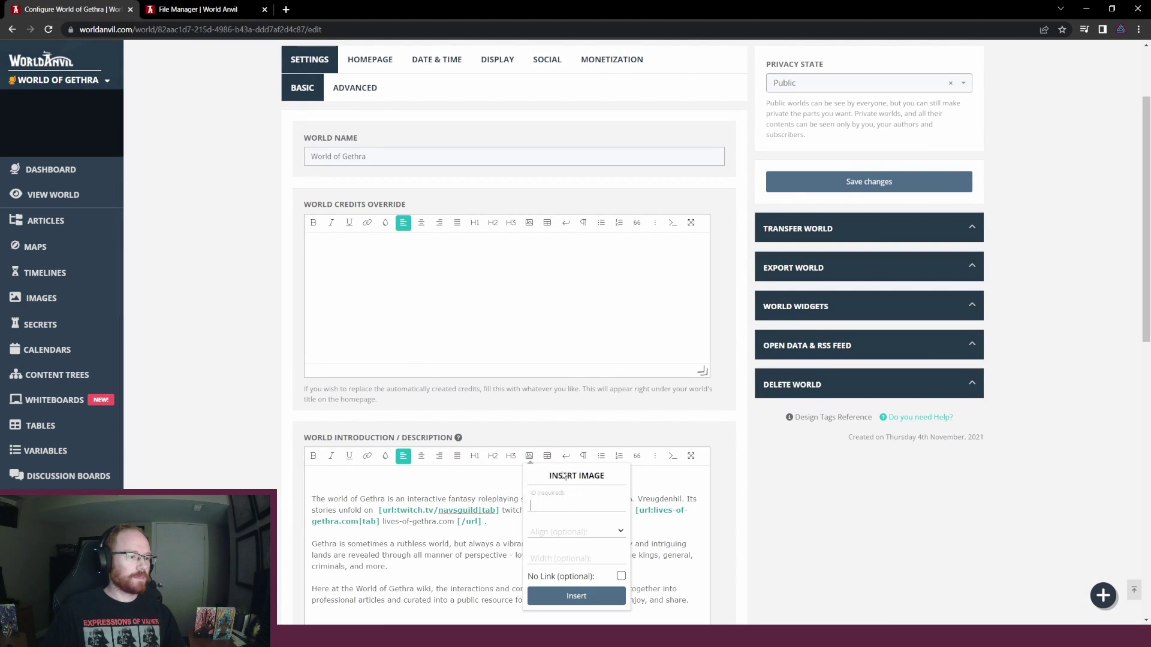
right_click(540, 500)
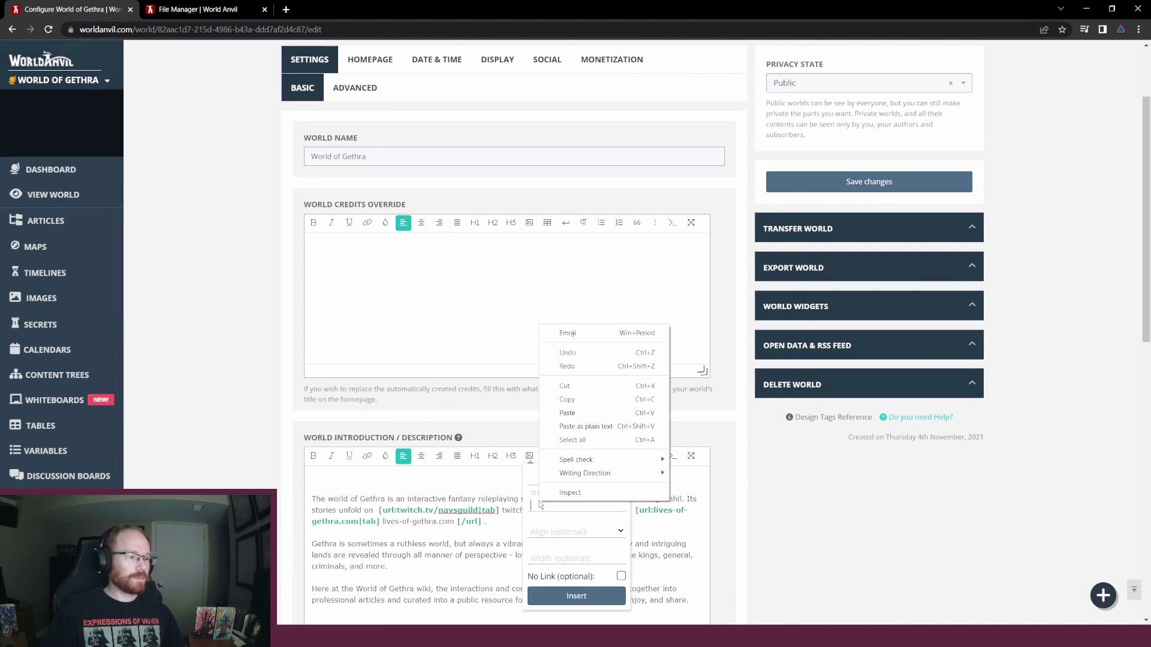
left_click(567, 413)
left_click(576, 531)
left_click(580, 557)
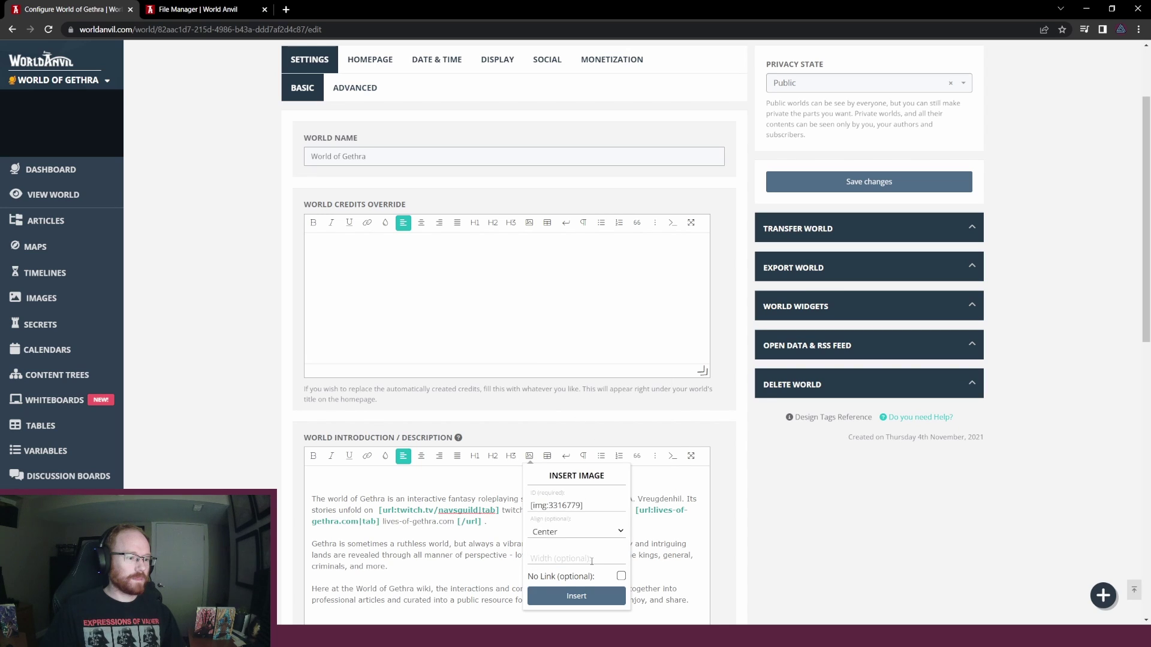
left_click(607, 596)
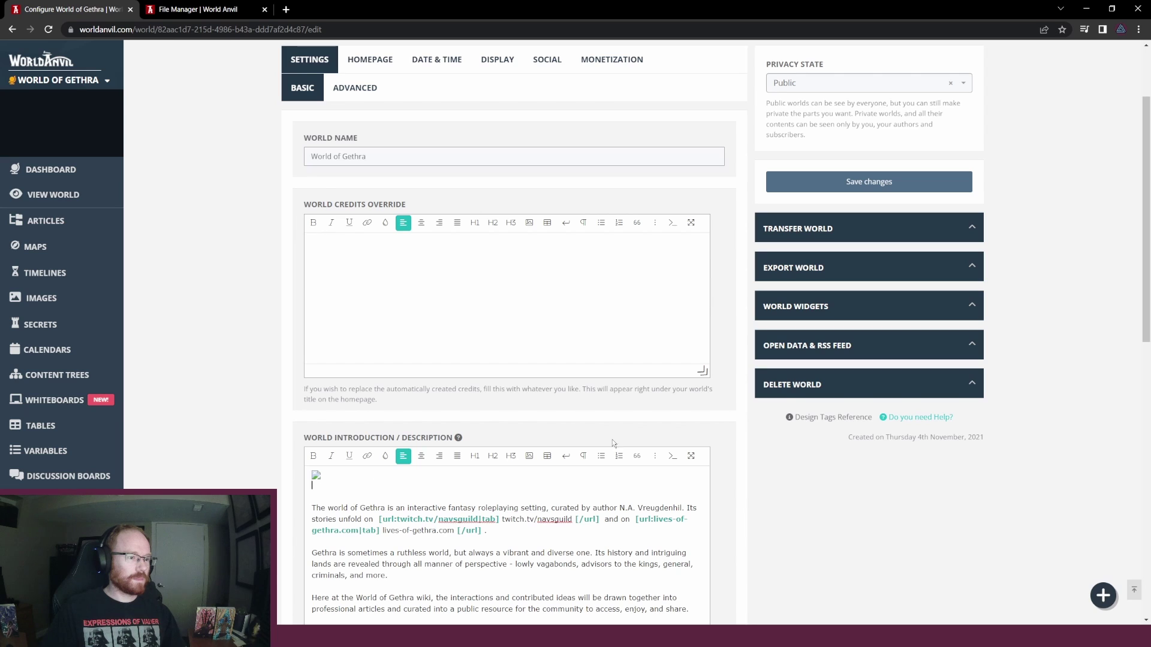
Save the world changes and view the World of Gethra homepage to check how the introduction and its image display
scroll(613, 440, "up", 2)
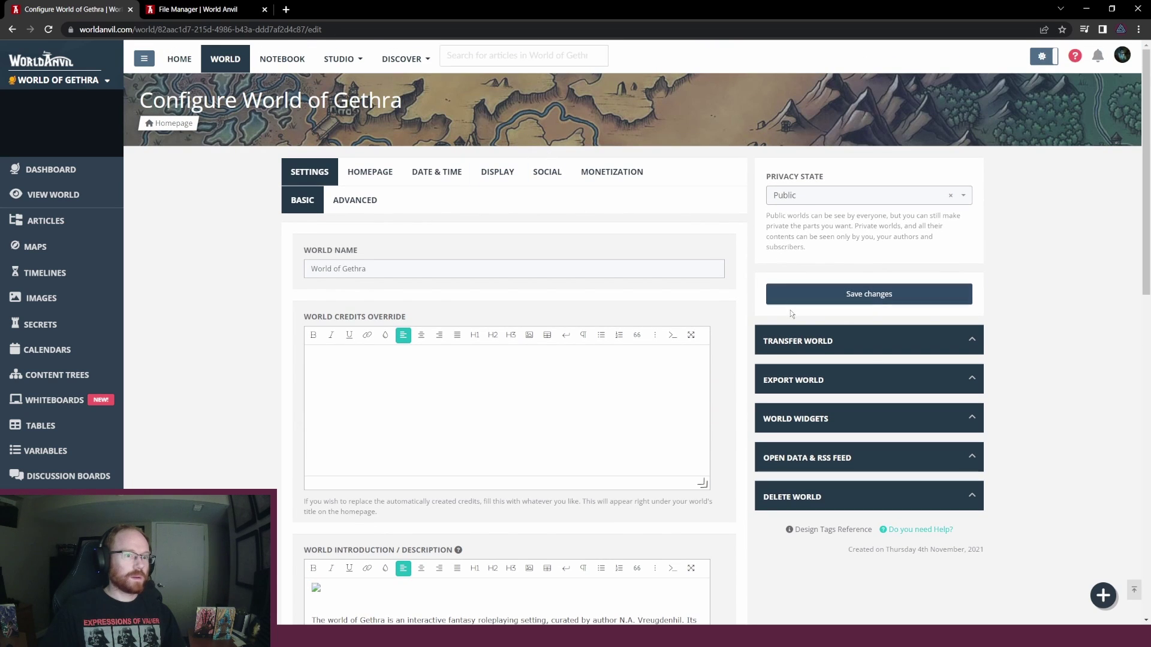
left_click(792, 297)
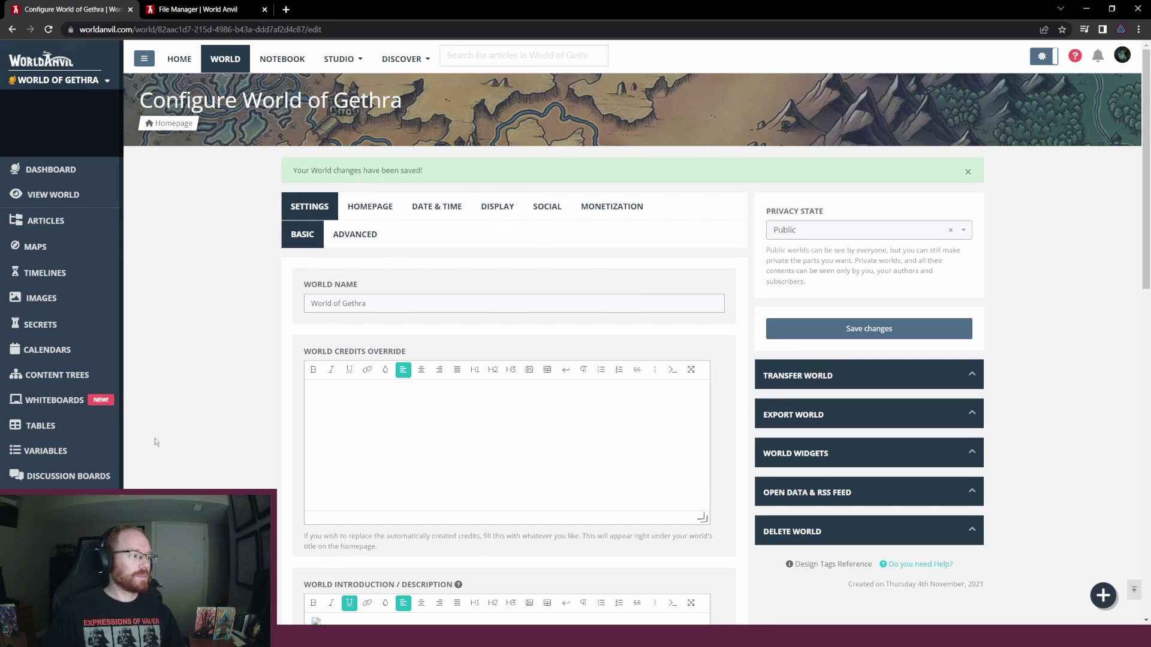
left_click(60, 196)
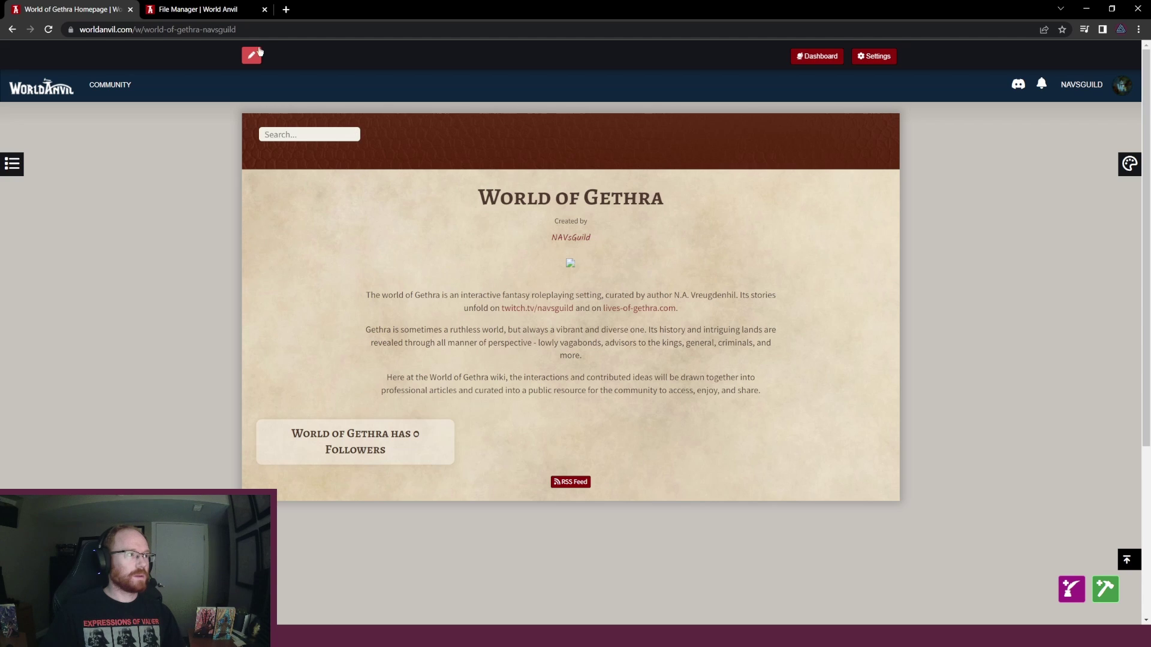
left_click(198, 9)
left_click(101, 7)
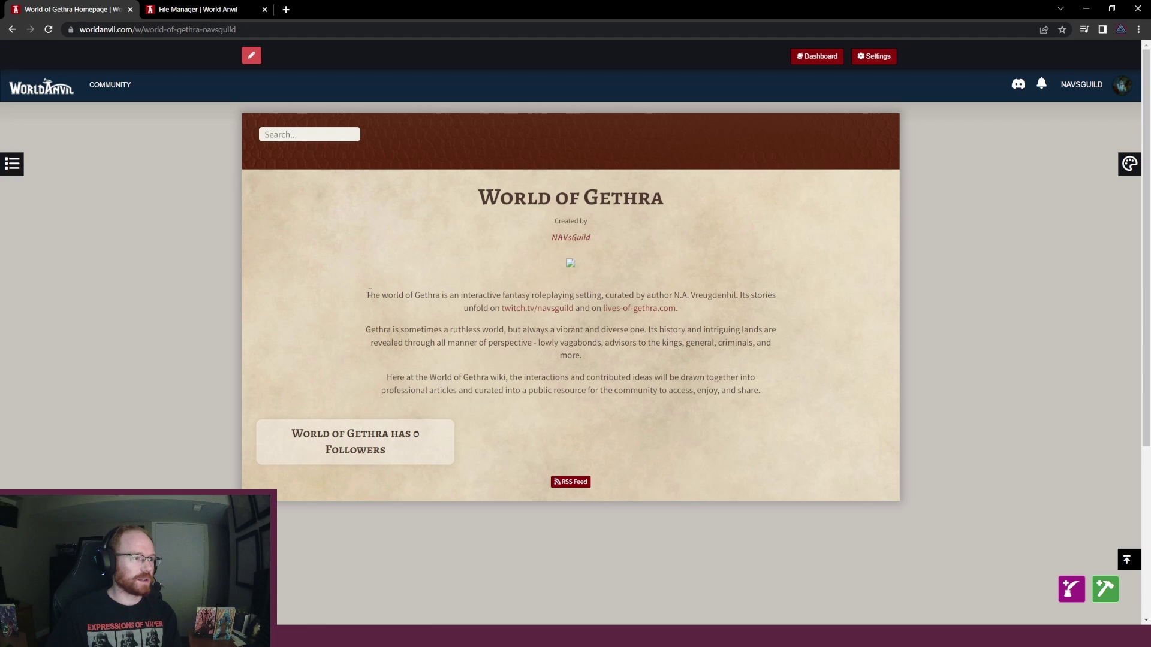
left_click_drag(370, 293, 479, 294)
left_click(481, 348)
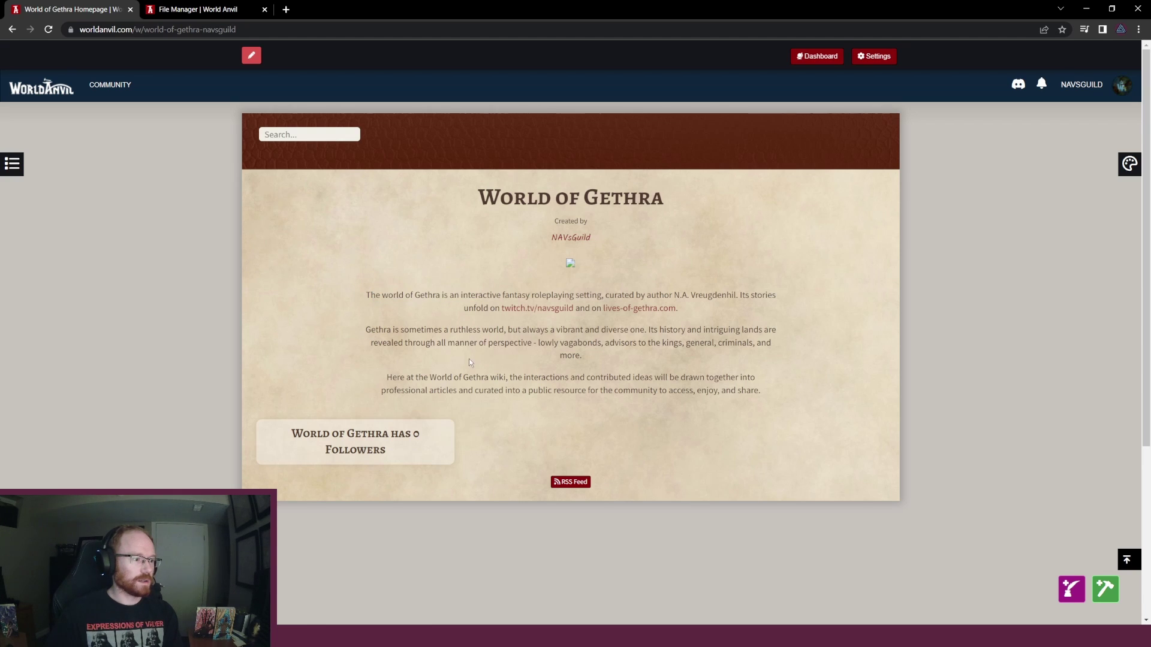
Open the file details of Favicon copy.jpg in the file manager and copy its image ID
left_click(204, 9)
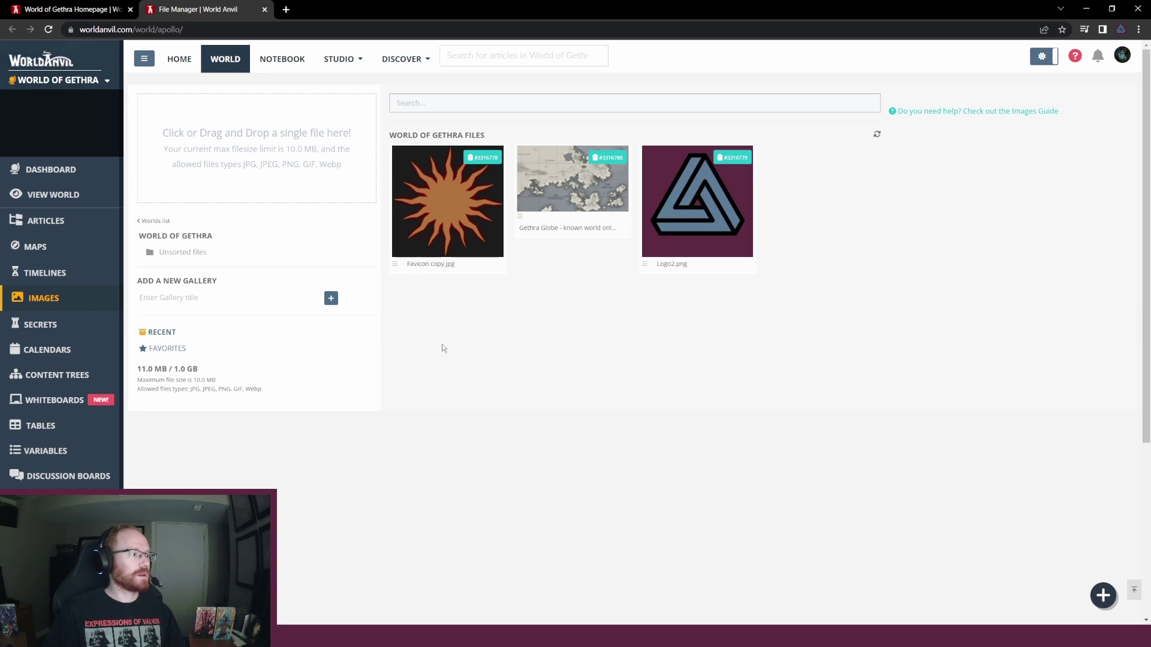
left_click(430, 229)
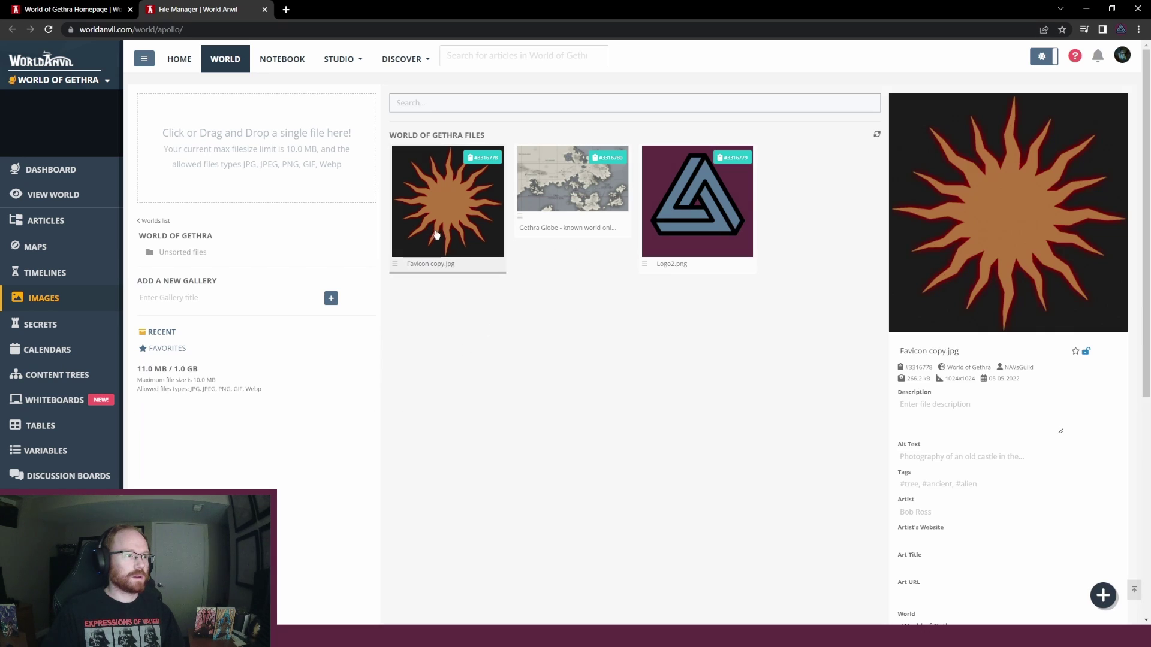
left_click(491, 158)
Return to the world's settings and try to delete the image above the introduction's first paragraph
left_click(69, 9)
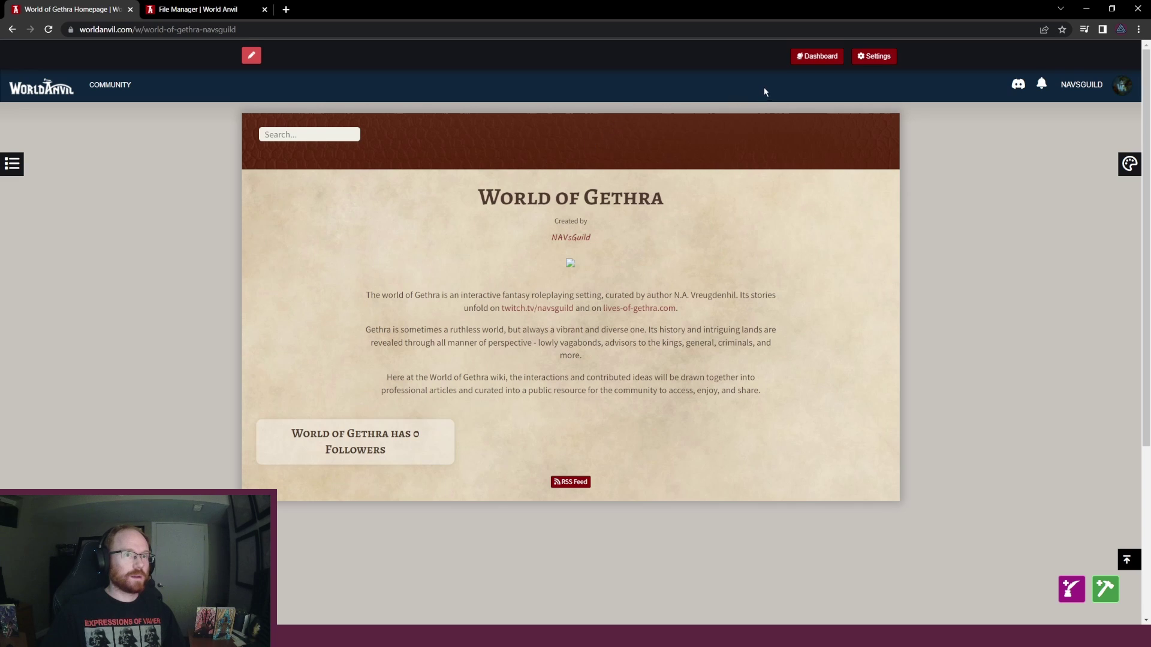
left_click(871, 57)
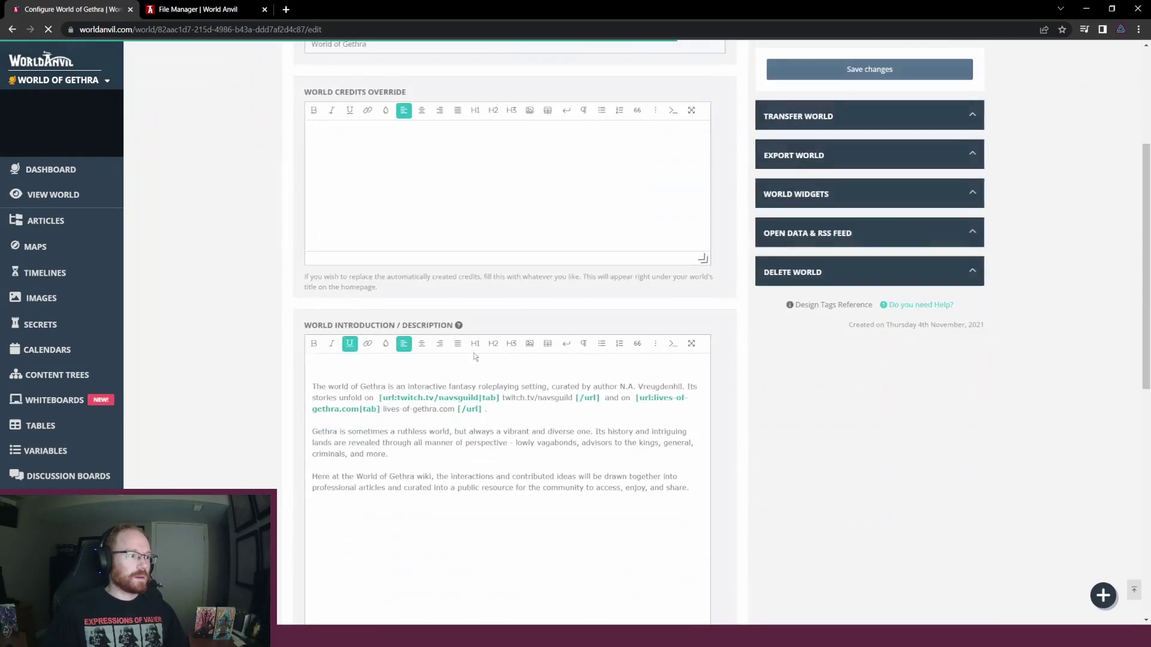
scroll(475, 357, "down", 3)
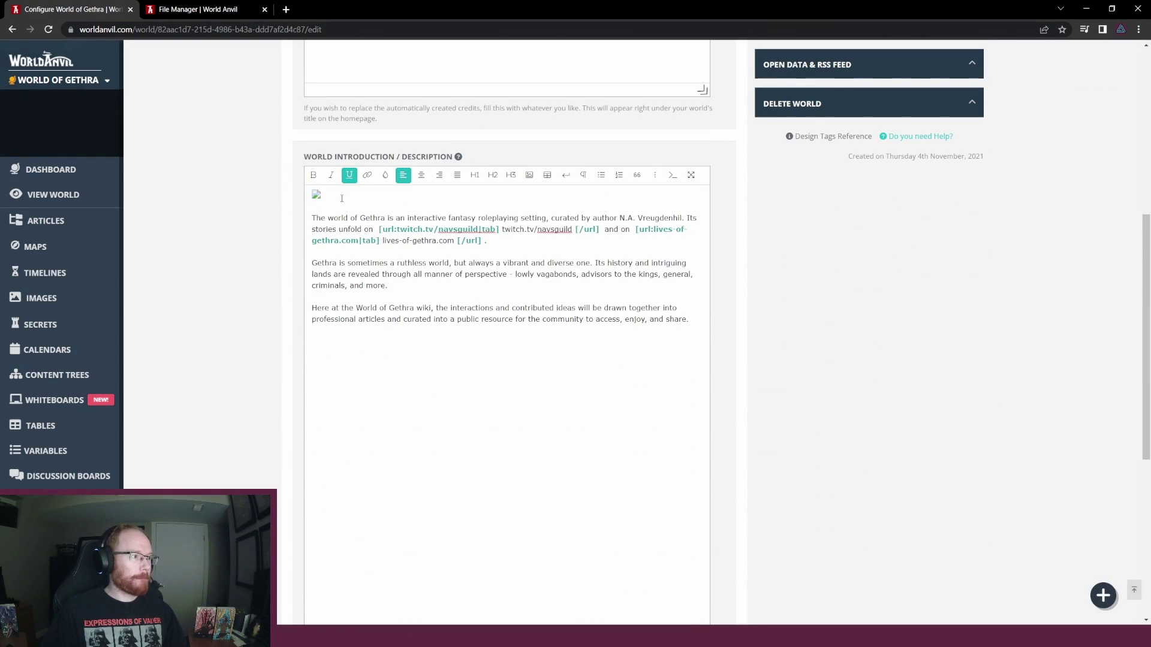
left_click(341, 198)
key("Delete")
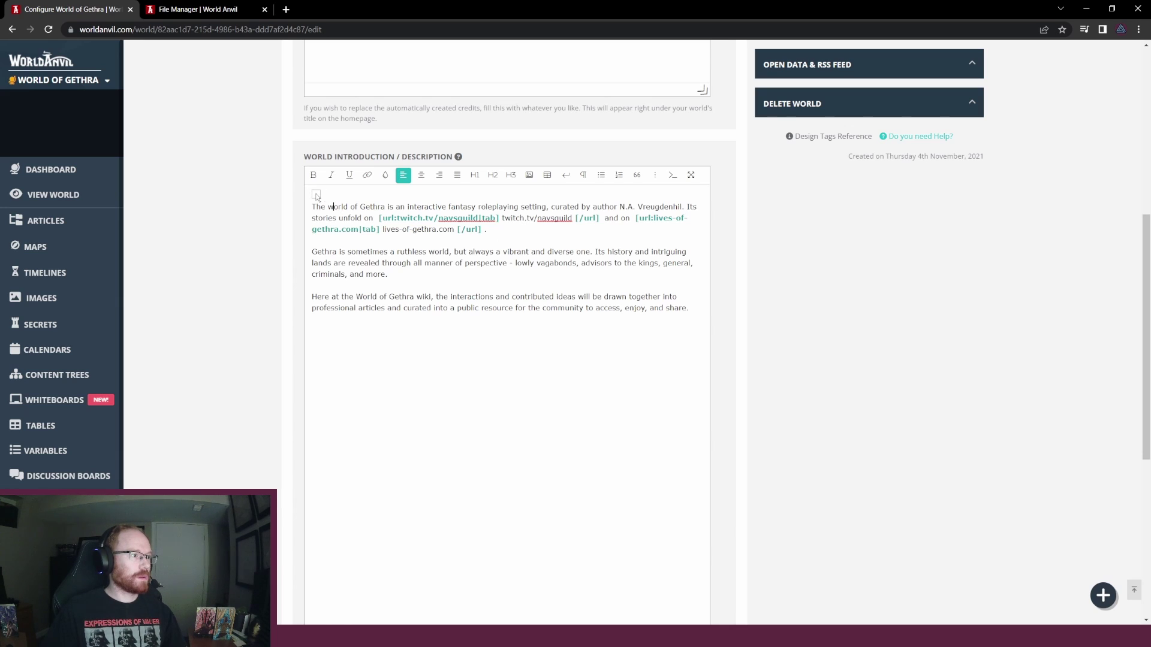
right_click(319, 196)
left_click(313, 196)
Try to insert Favicon copy.jpg with its copied ID, and clear all images above the introduction's first paragraph
left_click(529, 174)
right_click(554, 226)
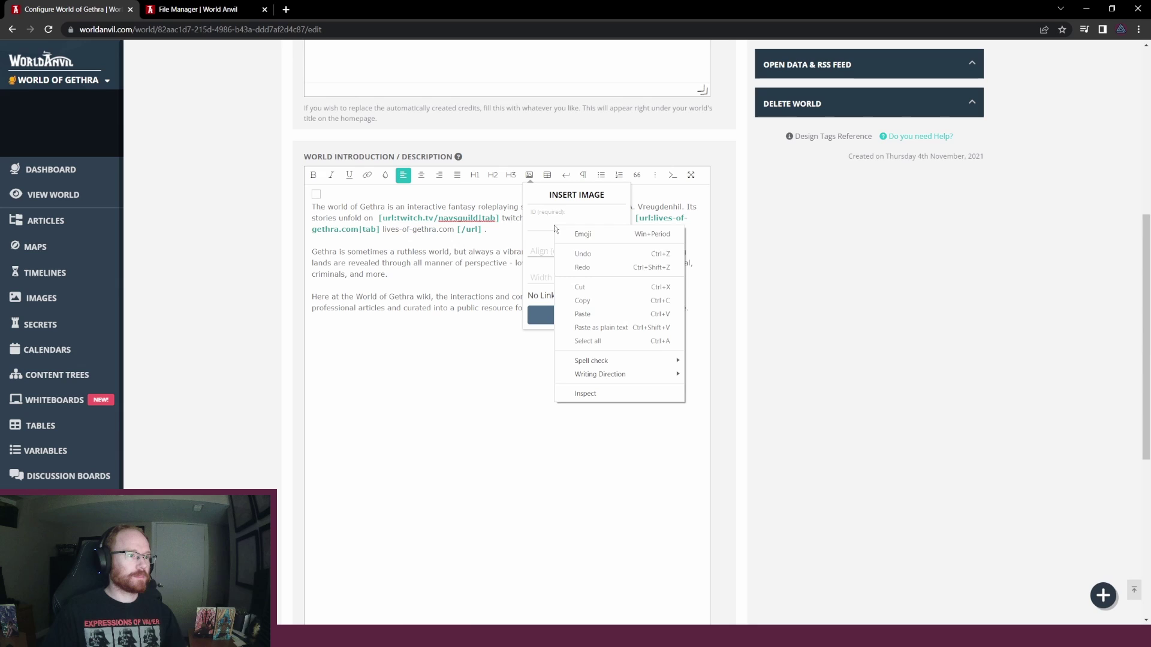
left_click(585, 313)
left_click(585, 315)
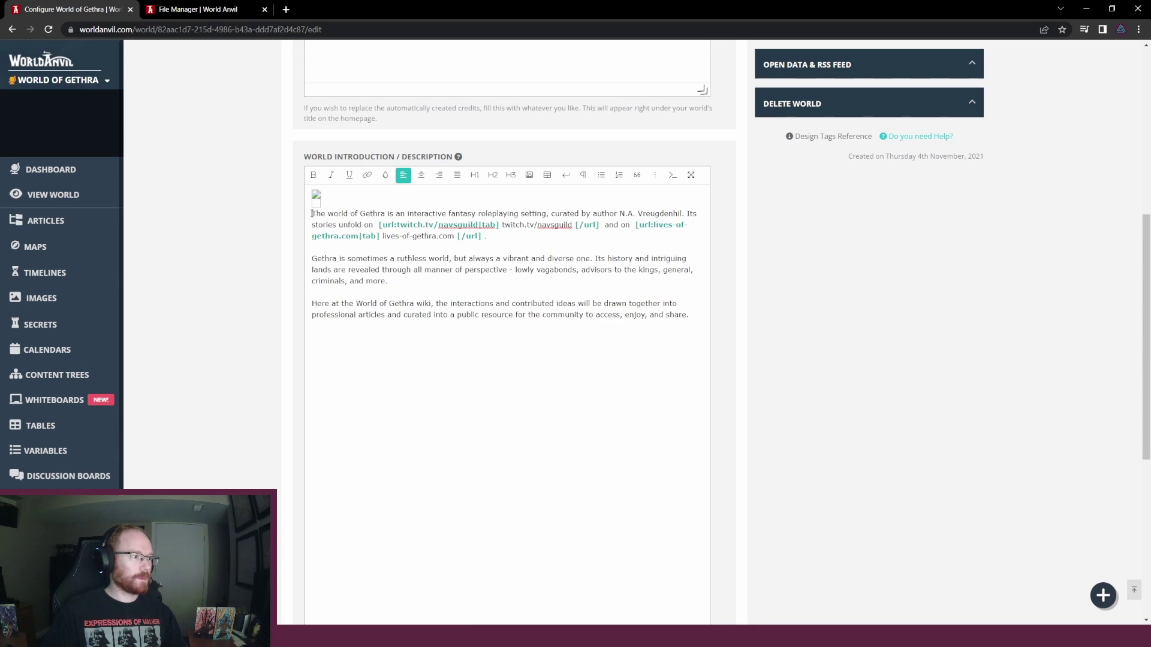
key("BackSpace")
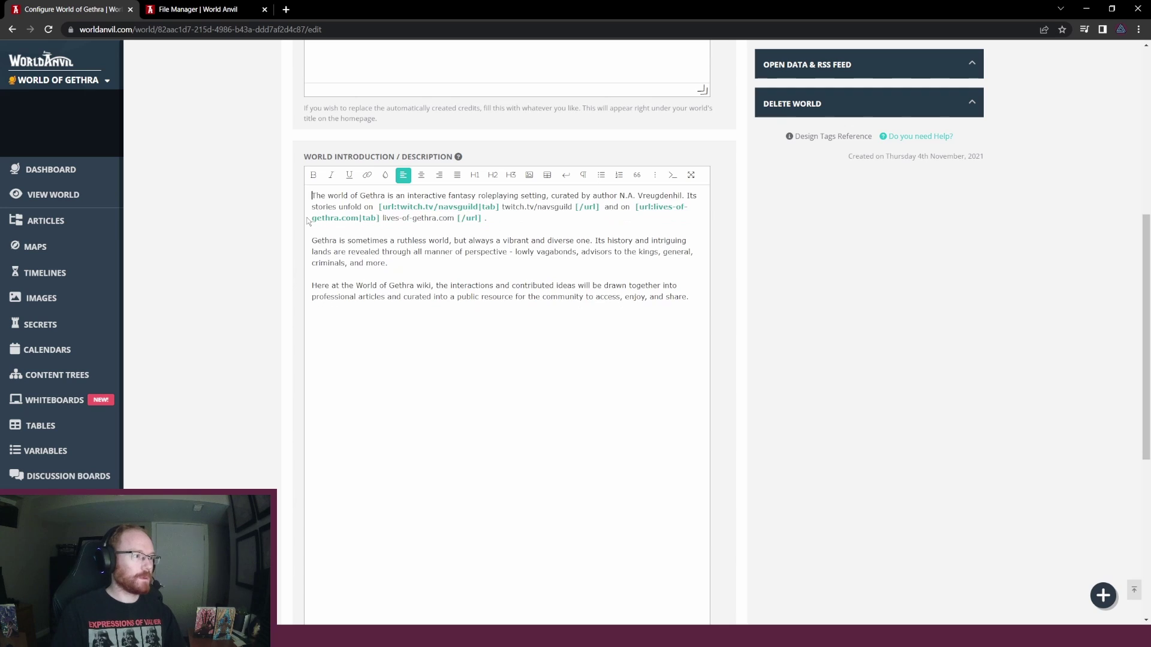
Try to insert [img:3316778] with Center alignment on a new line above the first paragraph, and remove it again
key("Return")
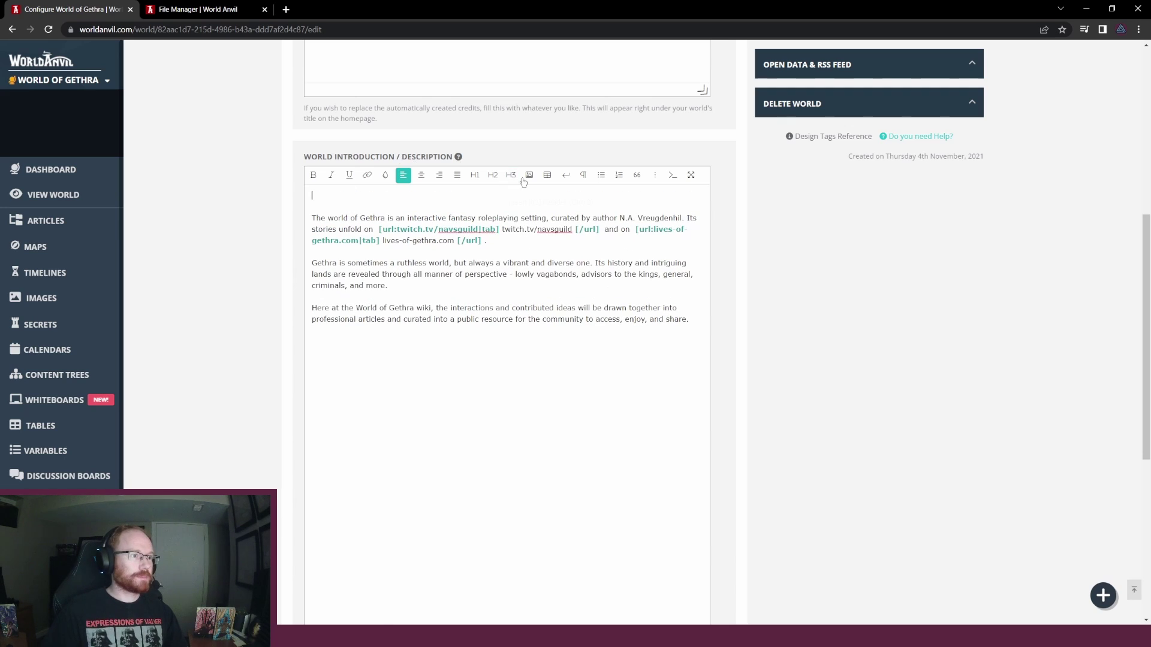
left_click(529, 175)
key("ctrl+v")
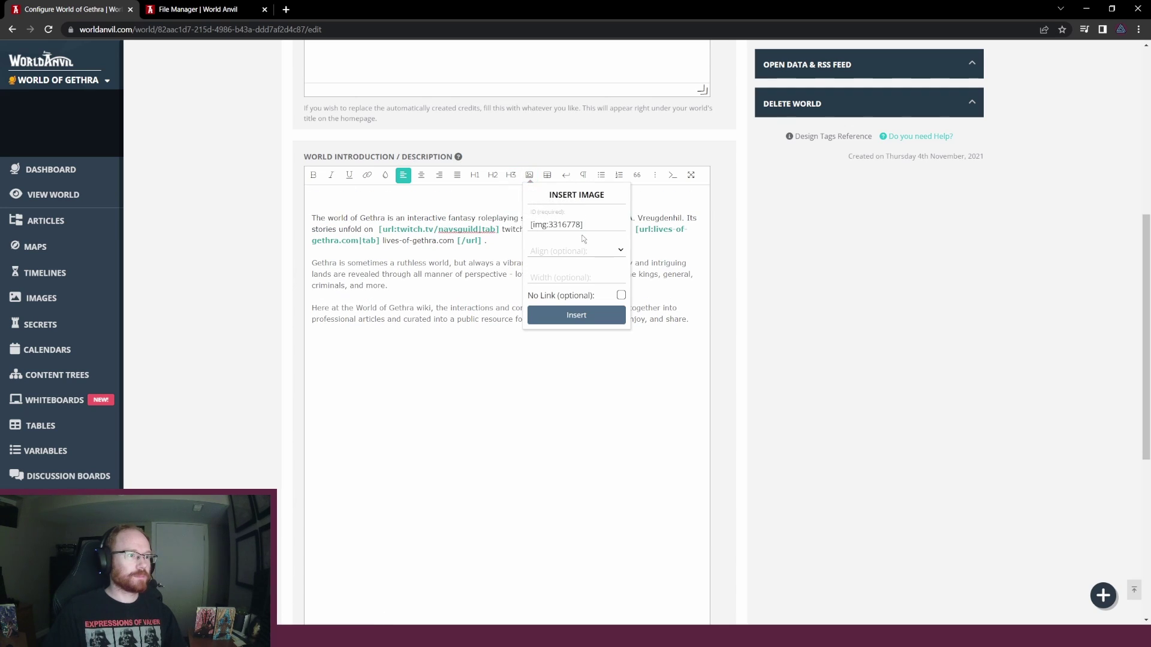
left_click(572, 254)
left_click(571, 270)
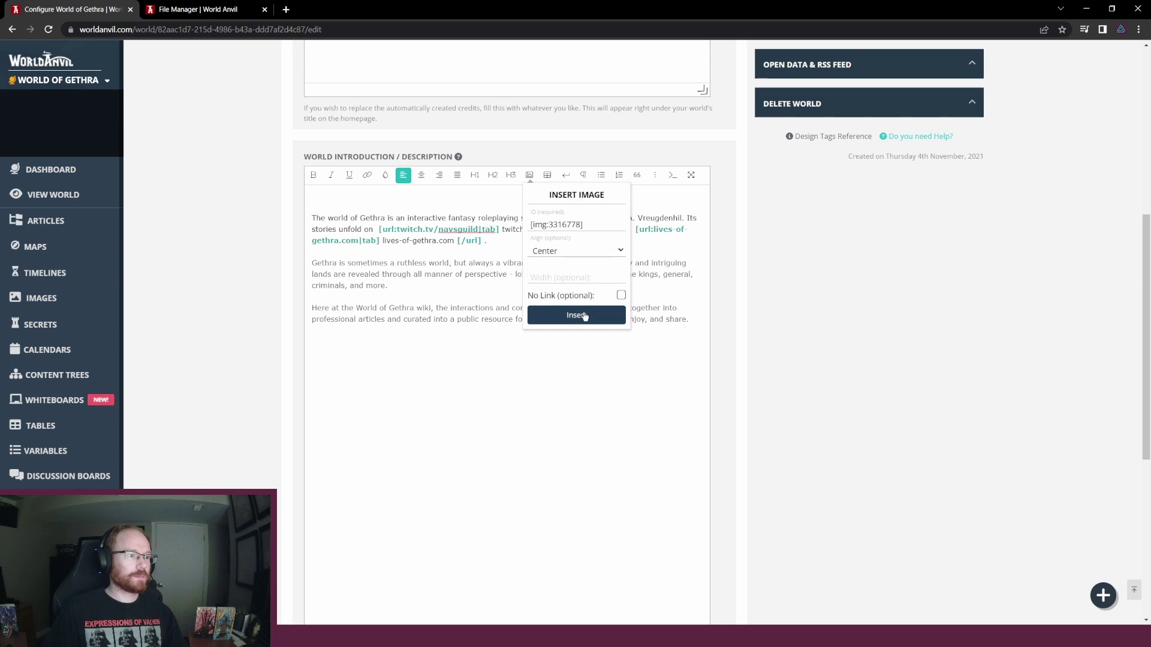
left_click(576, 315)
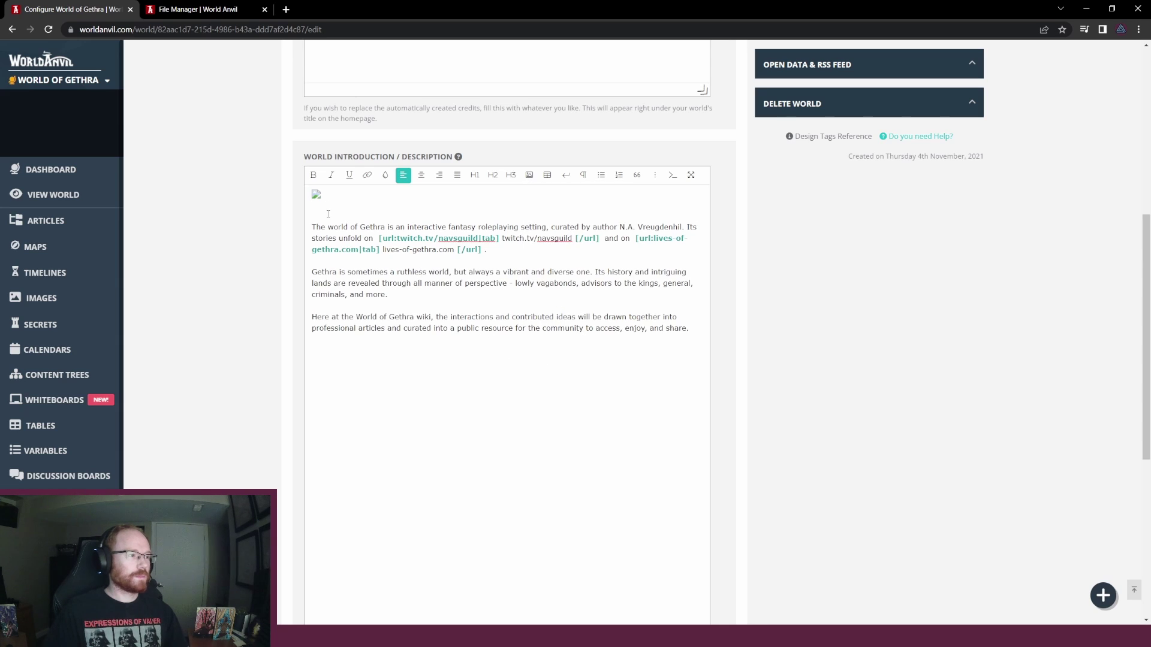
key("BackSpace")
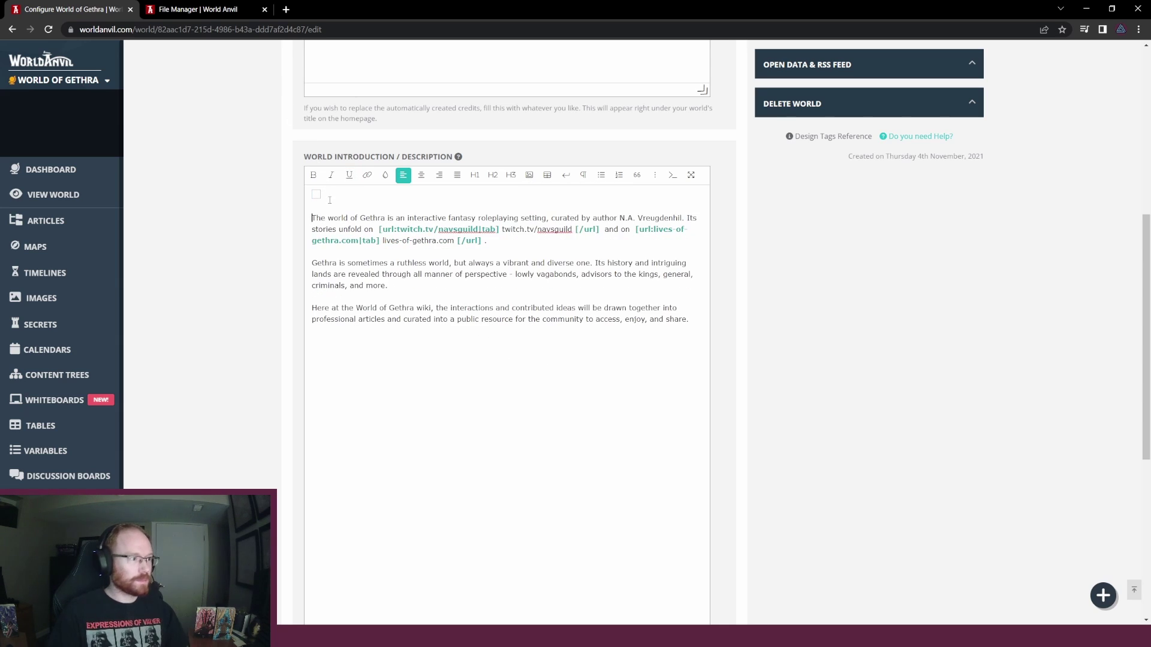
key("Delete")
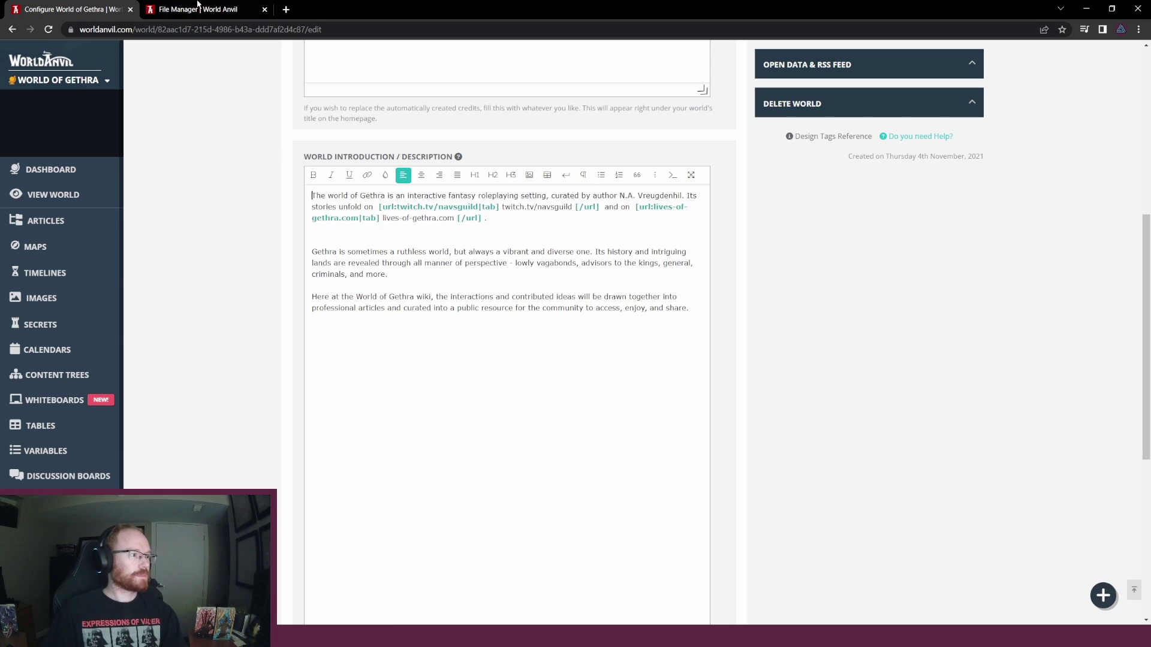
Open Favicon copy.jpg for advanced editing in the file manager and copy its [imgblock:3316778] tag
left_click(198, 9)
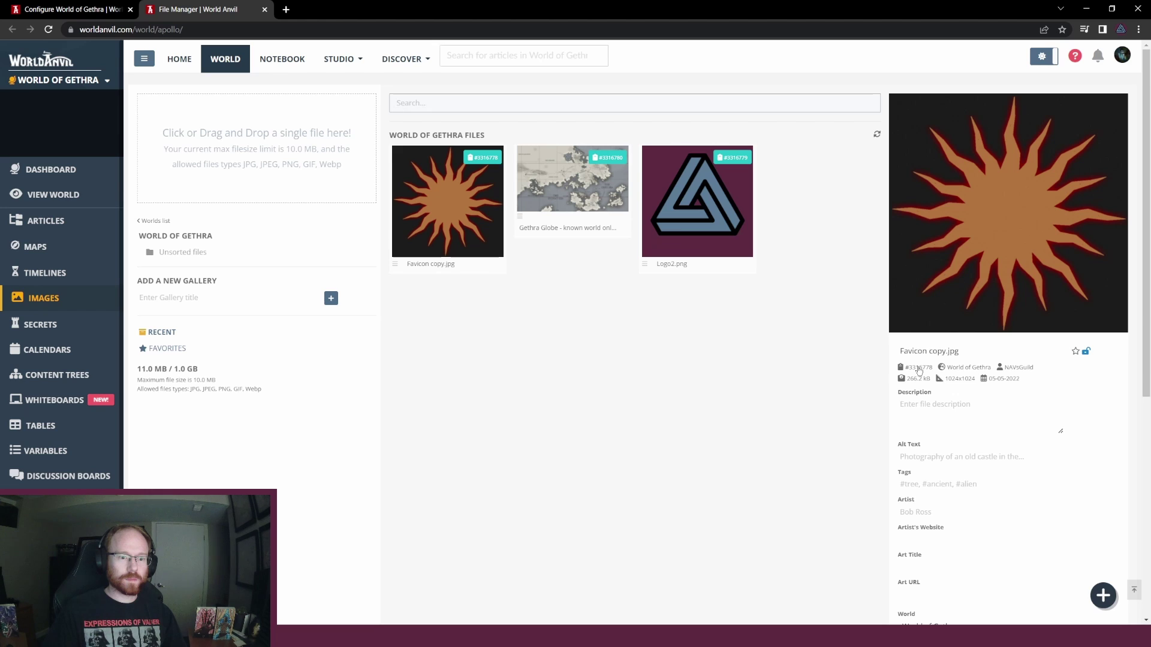
scroll(987, 340, "down", 2)
right_click(462, 118)
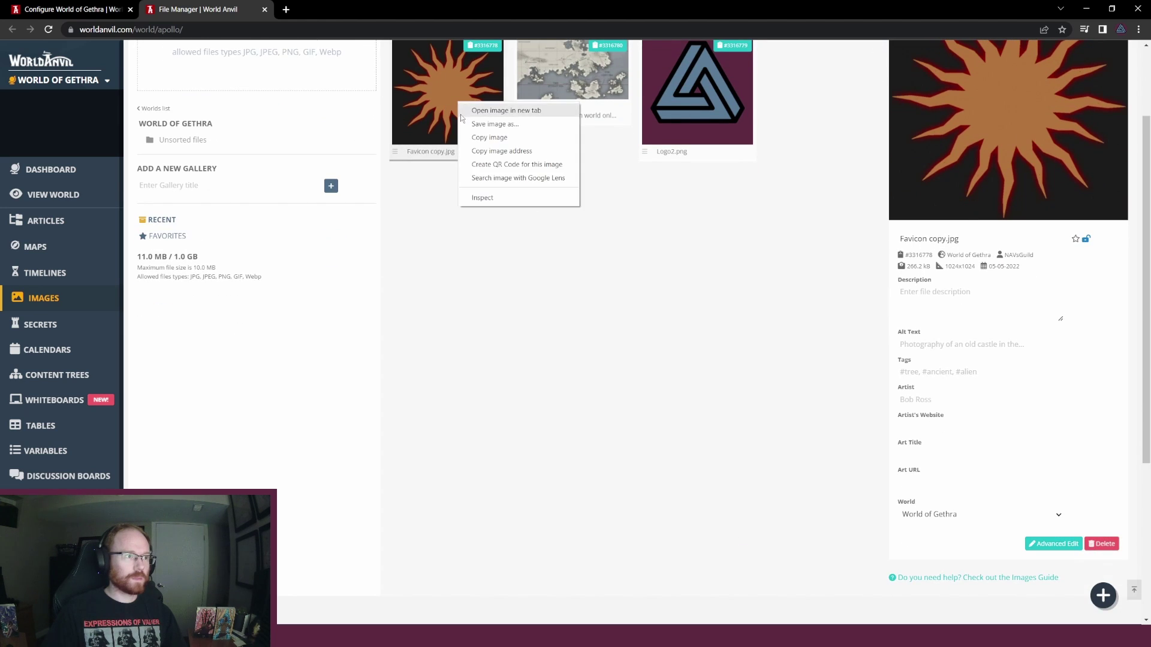
left_click(487, 297)
left_click(1050, 540)
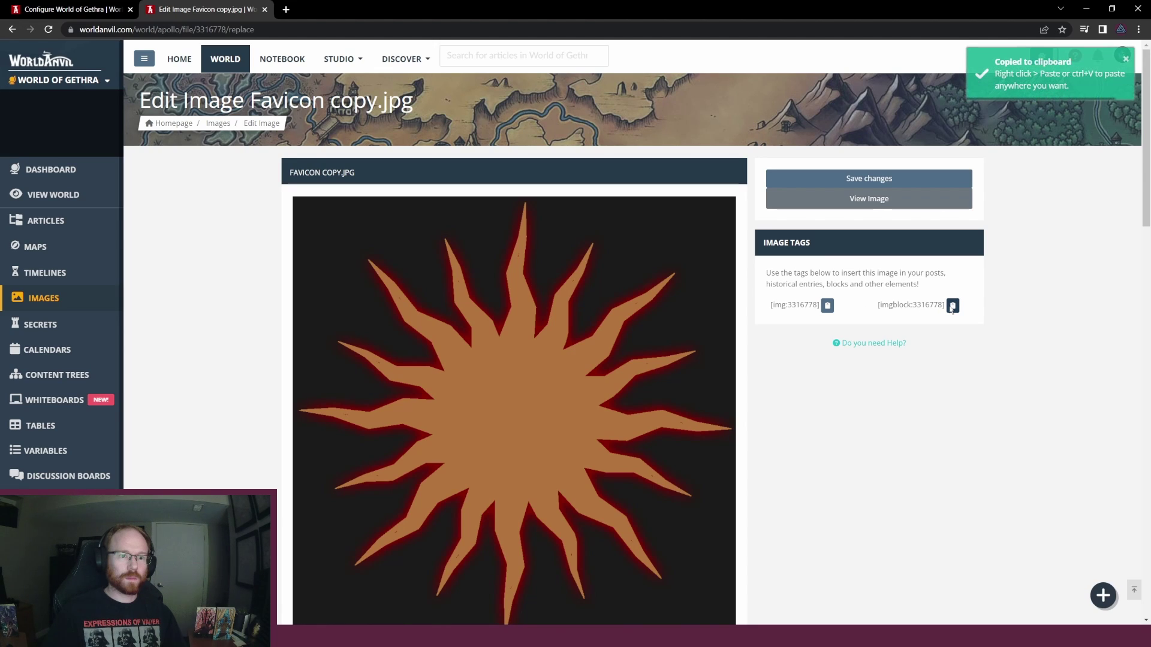
Add blank lines above the introduction's first paragraph and insert an aligned image there using the tag [imgblock:3316778]
key("ctrl+Page_Up")
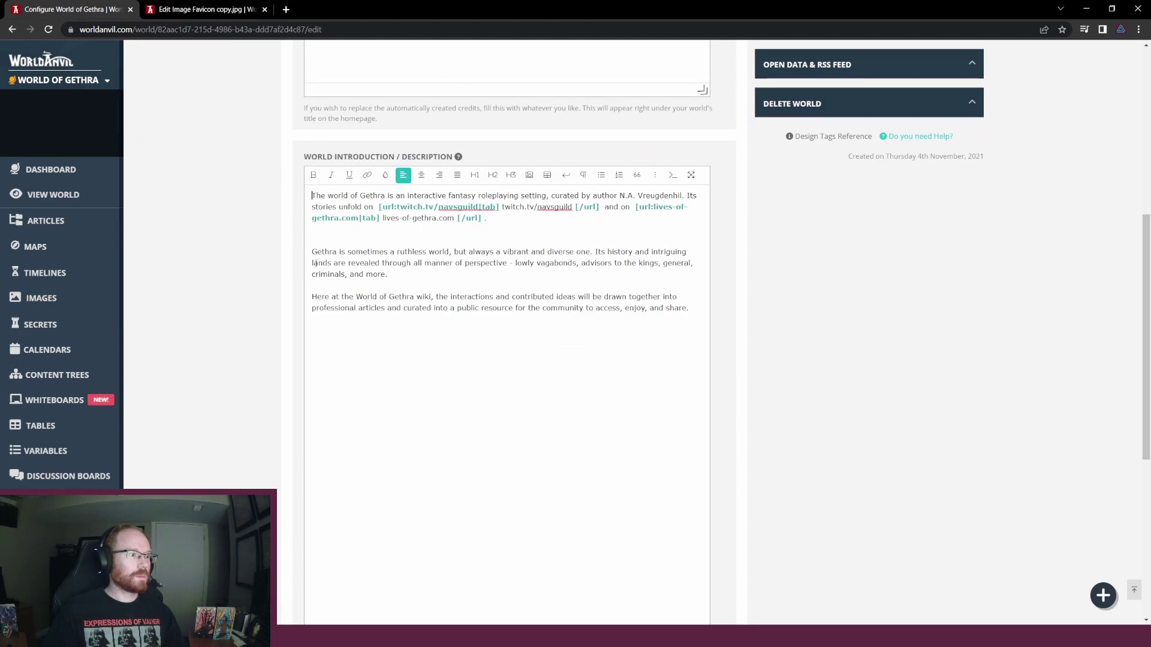
key("Return")
key("Return")
left_click(502, 195)
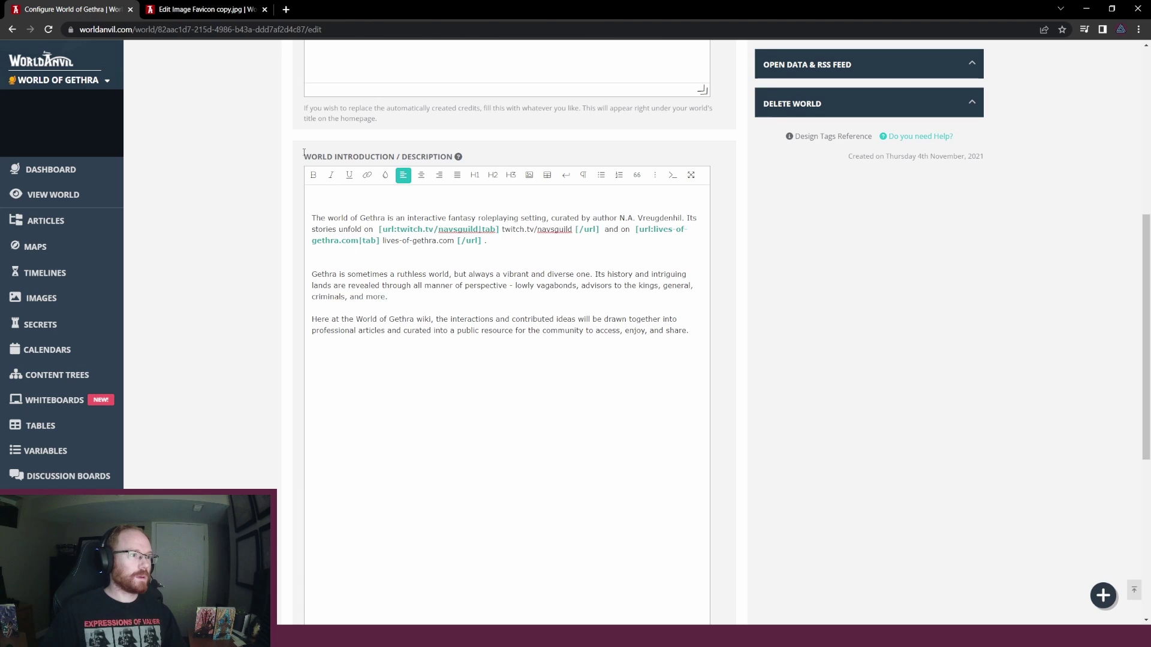
left_click(528, 175)
type("[imgblock:3316778]")
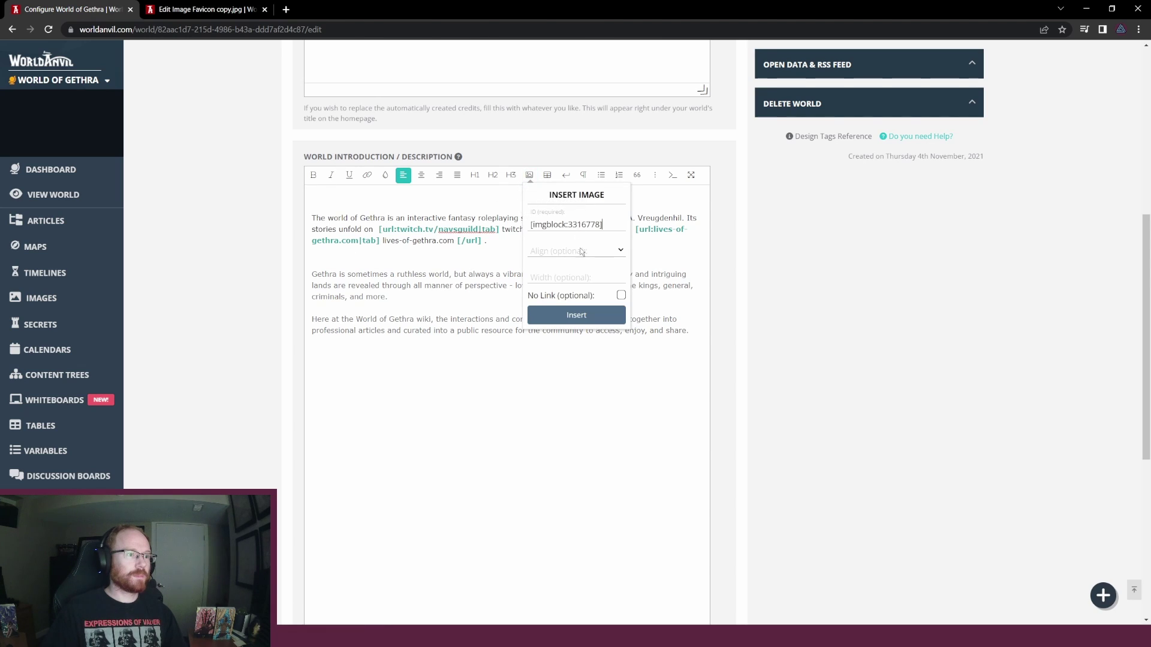
left_click(591, 253)
left_click(561, 274)
left_click(593, 314)
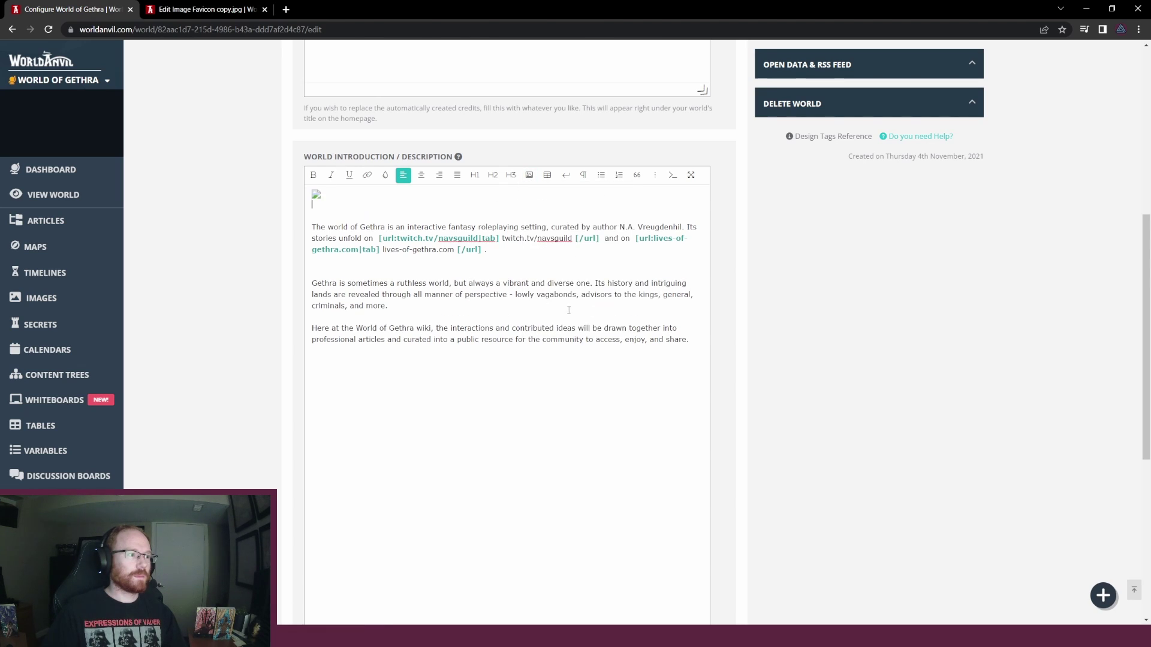
Copy Favicon copy.jpg's [img:3316778] tag and use it to insert a second image below the existing one in the world introduction
left_click(204, 9)
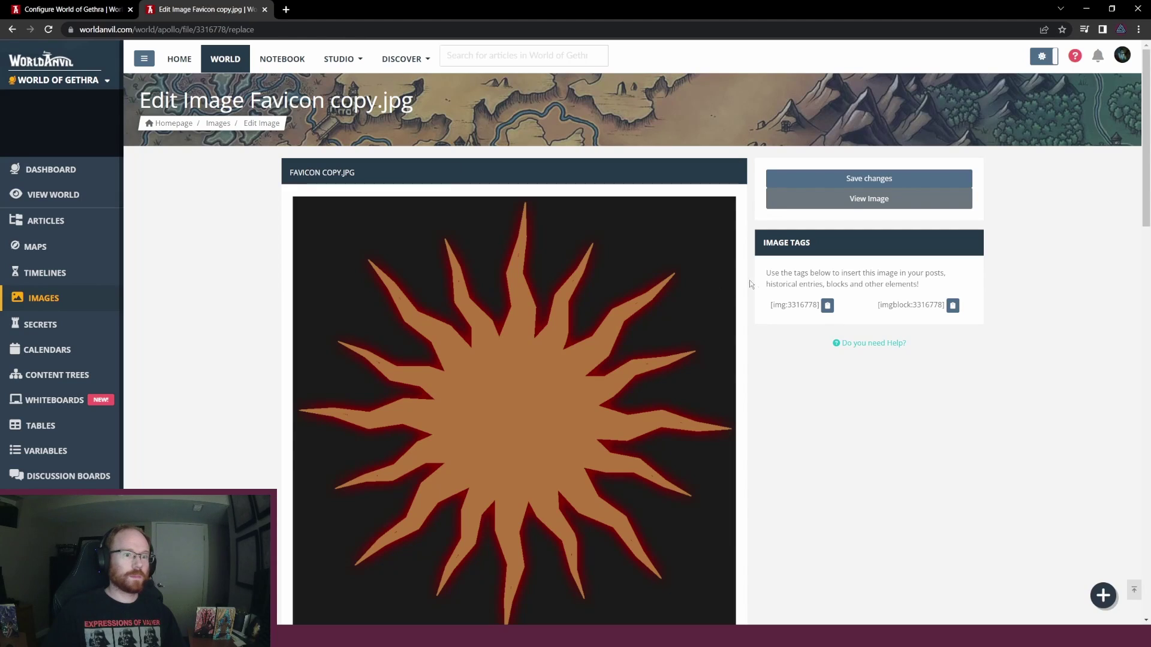
left_click(827, 305)
left_click(72, 9)
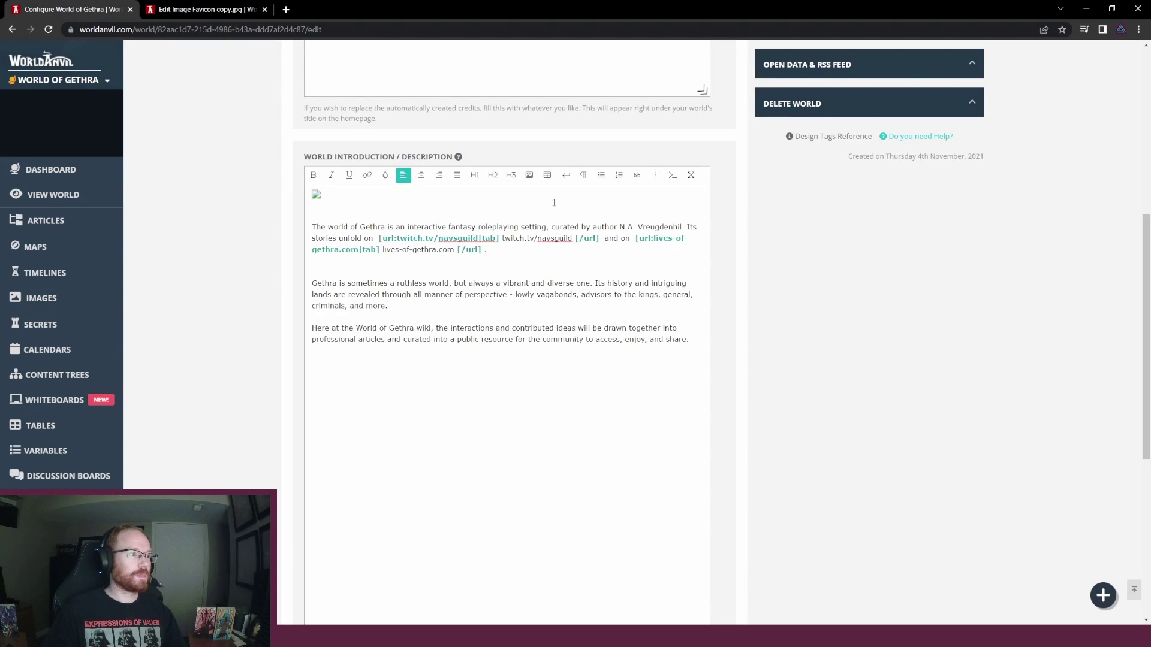
left_click(528, 175)
key("ctrl+v")
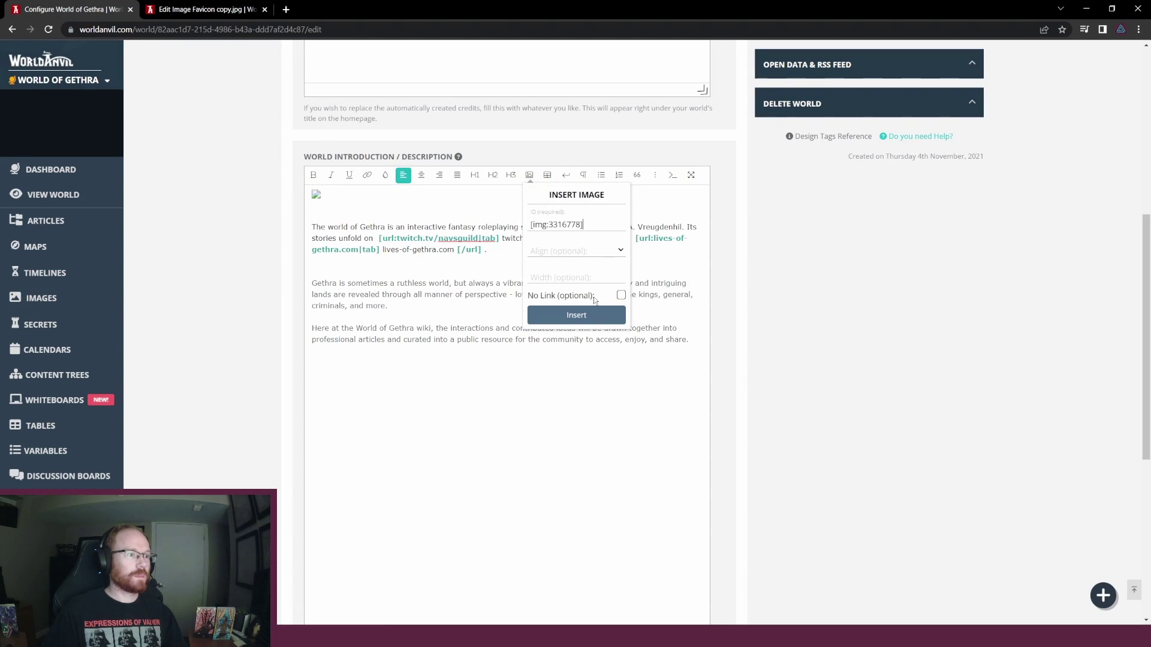
left_click(590, 315)
Save the world's changes and view the World of Gethra homepage to check how both inserted images display
scroll(342, 219, "up", 5)
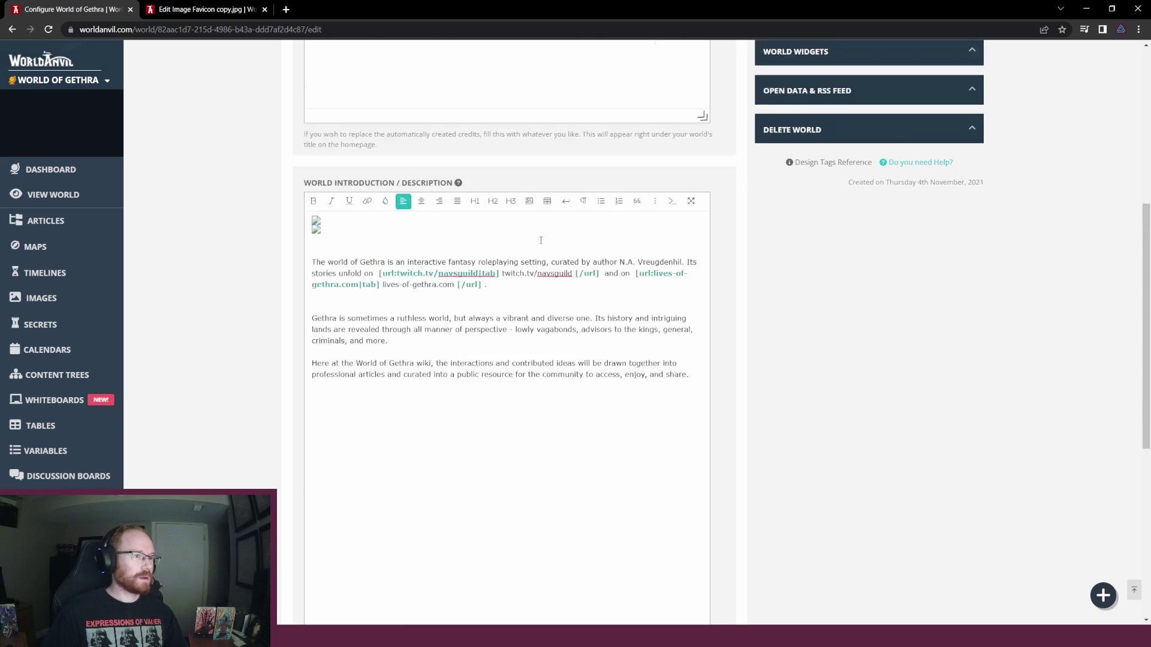
key("ctrl+s")
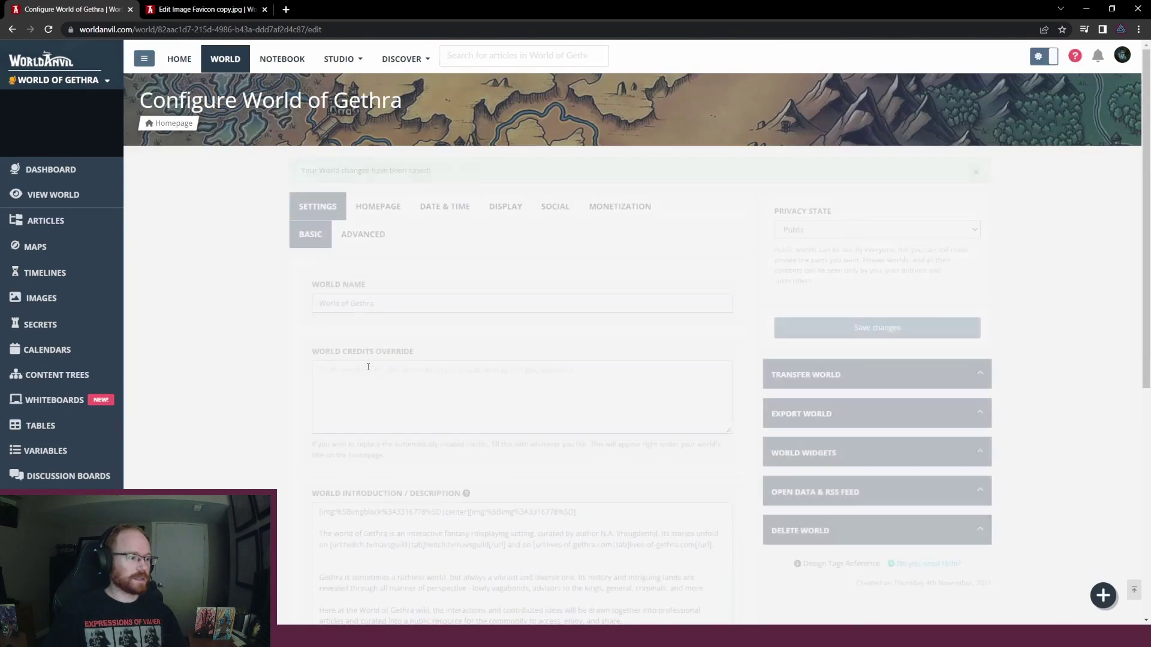
left_click(50, 195)
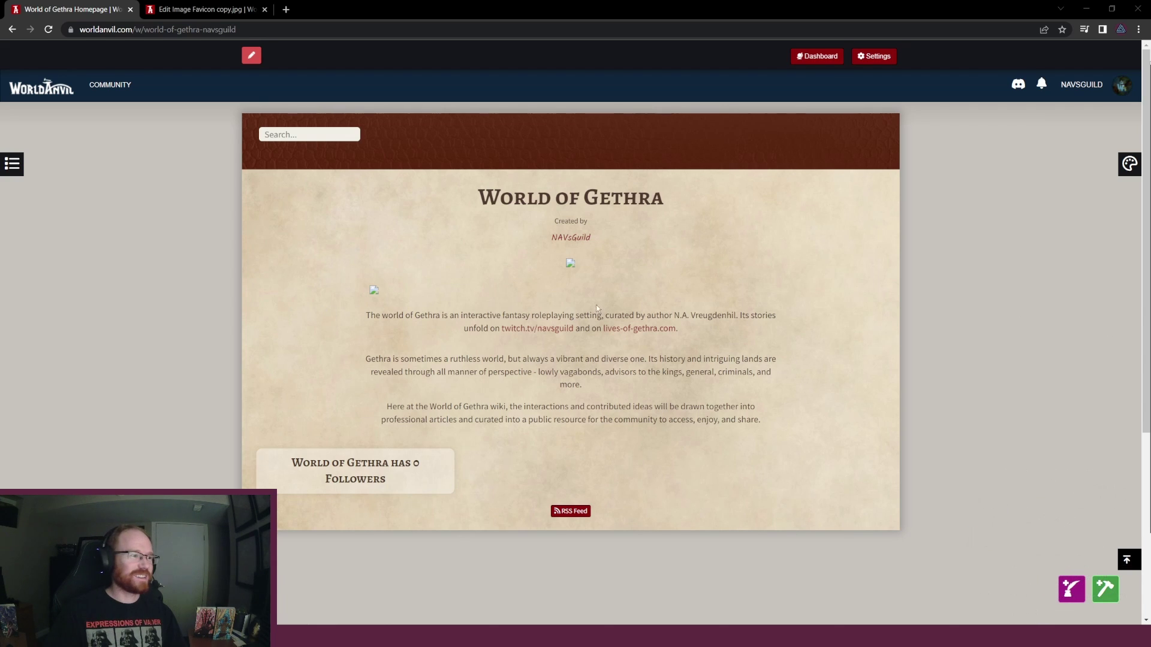
left_click(204, 9)
left_click(72, 9)
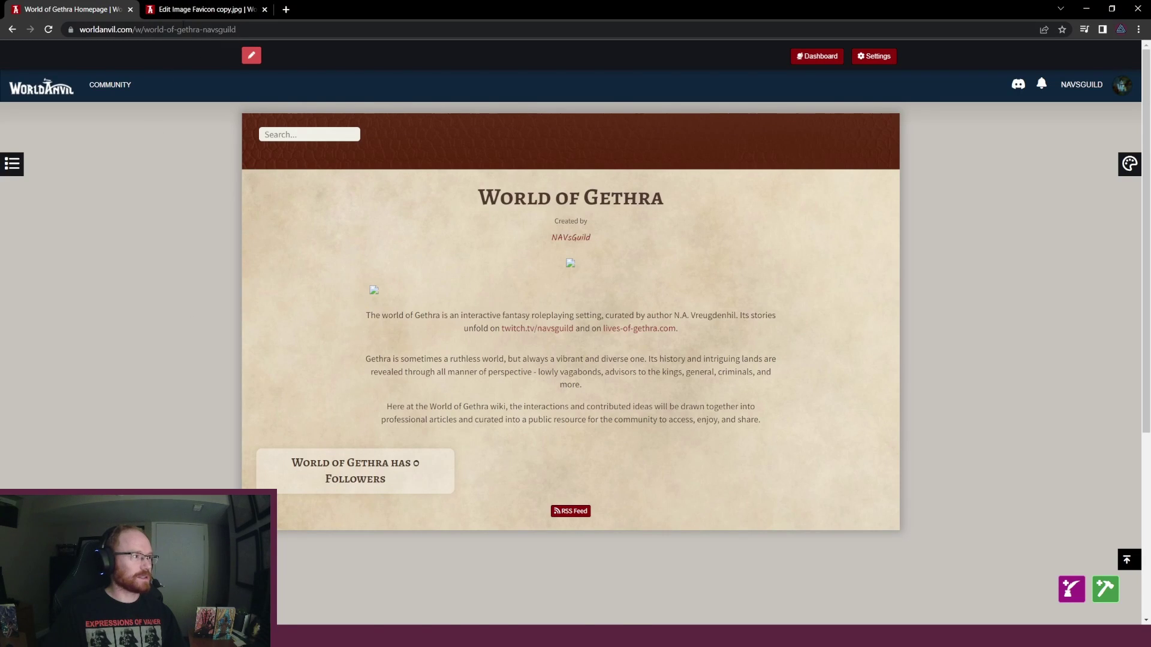
Start a new map for the World of Gethra and choose the Gethra image ending in 1478.png as its primary image
key("ctrl+Tab")
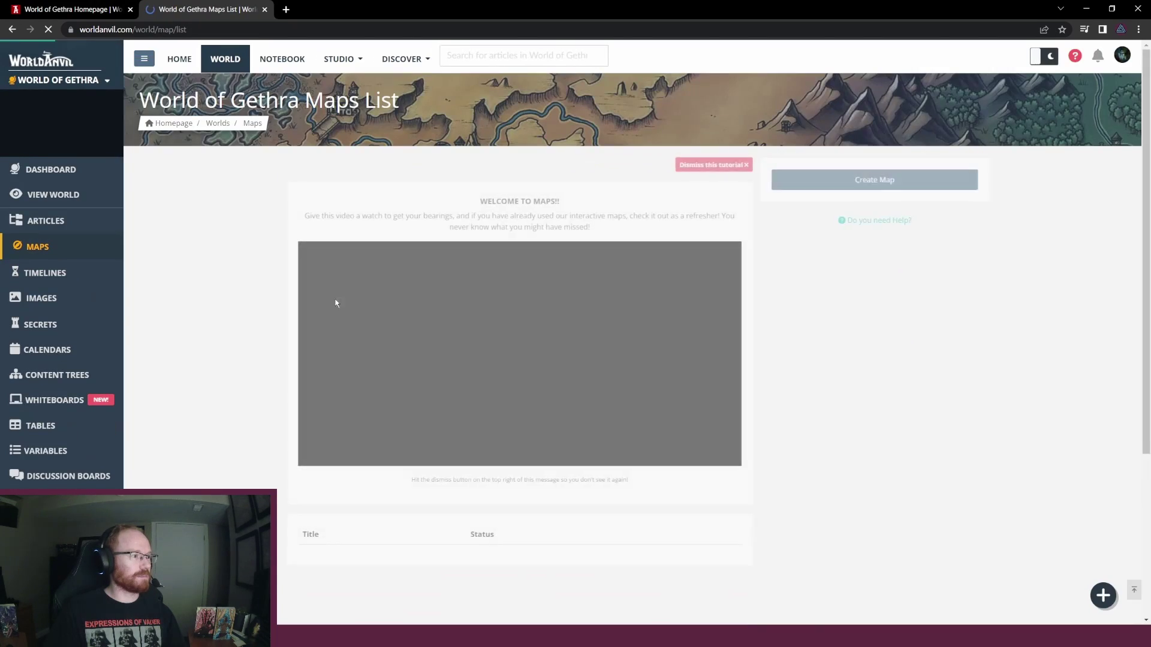
left_click(814, 183)
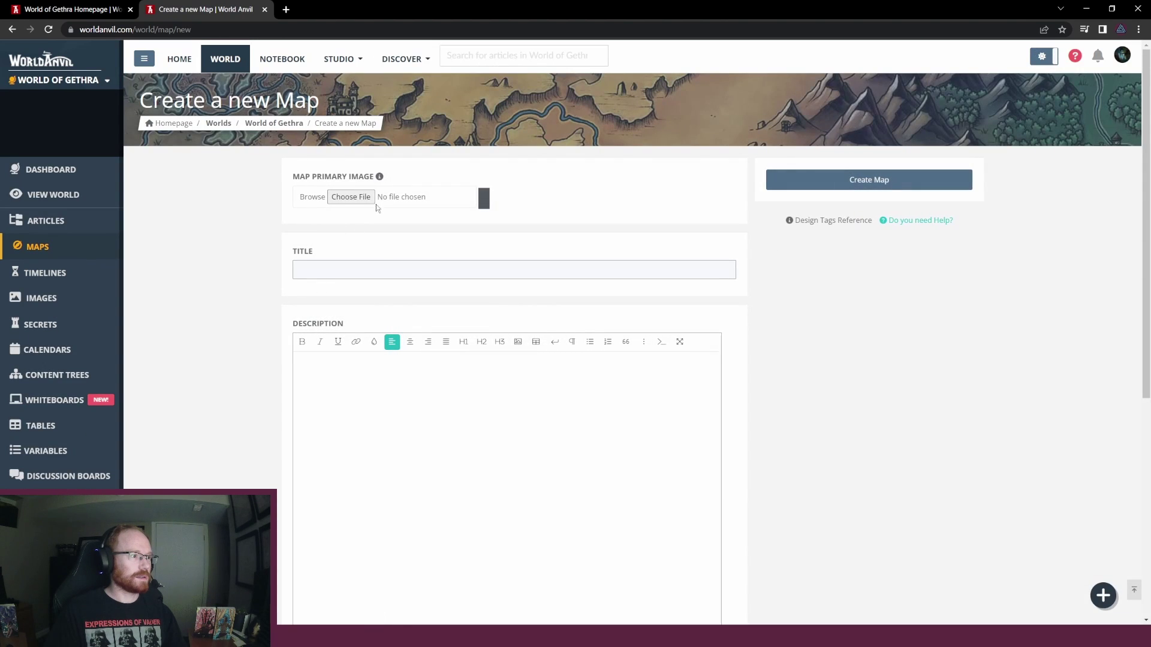
left_click(363, 199)
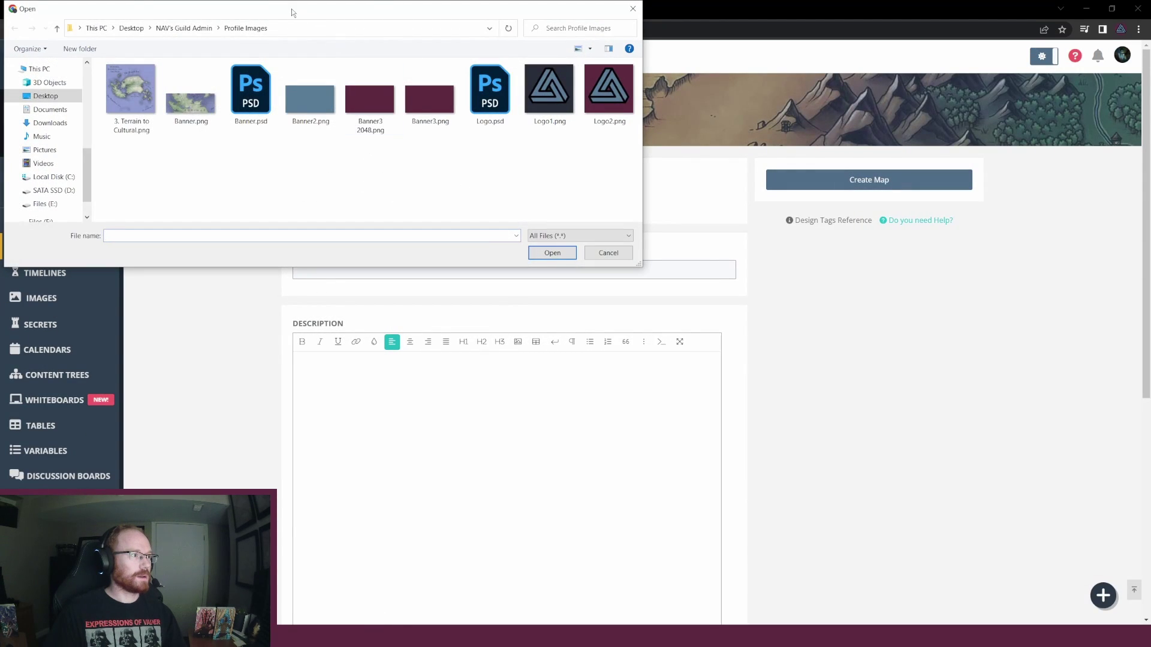
left_click_drag(293, 12, 1150, 263)
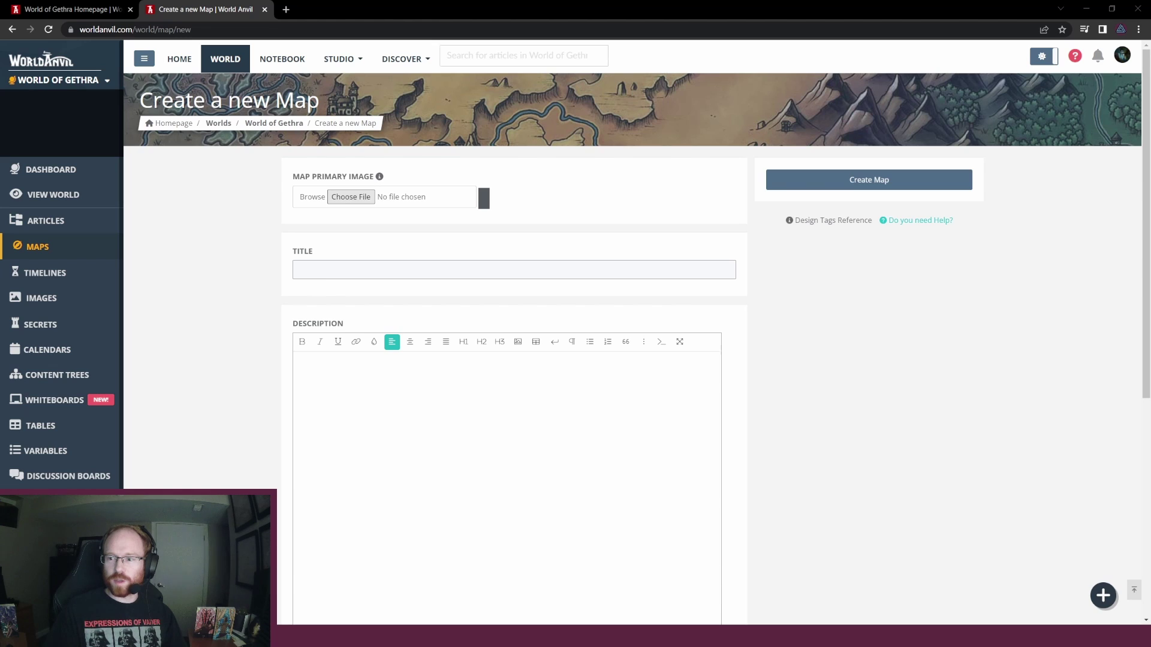
key("Return")
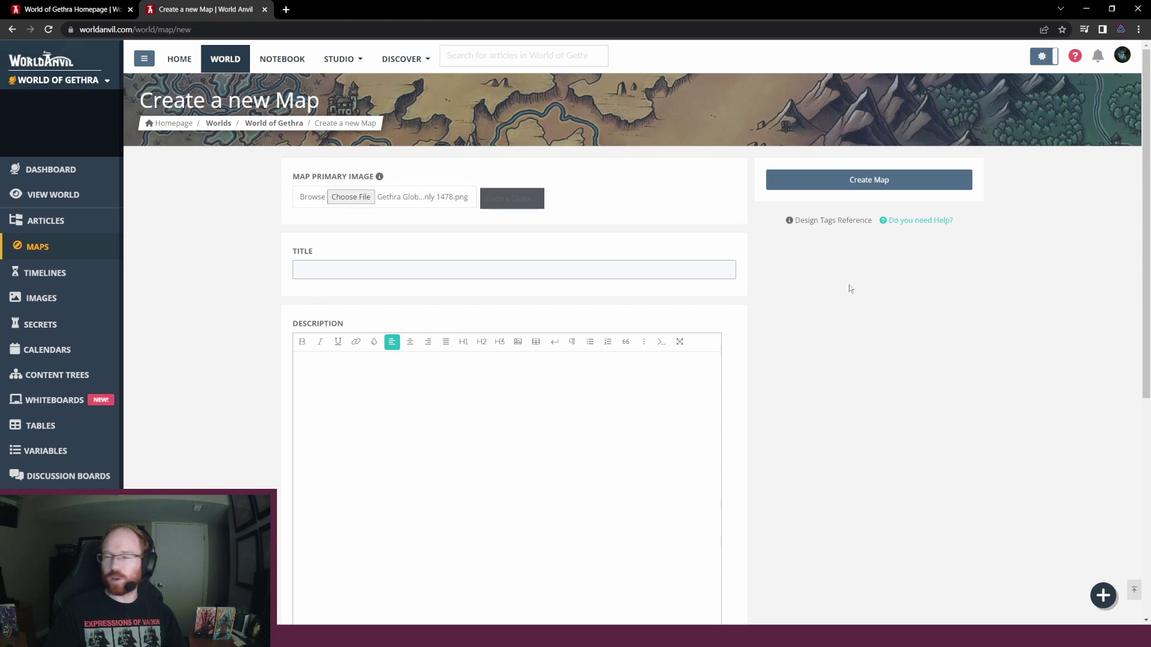
Title the map "The Known World of Gethra" and create it
left_click(332, 270)
left_click(472, 272)
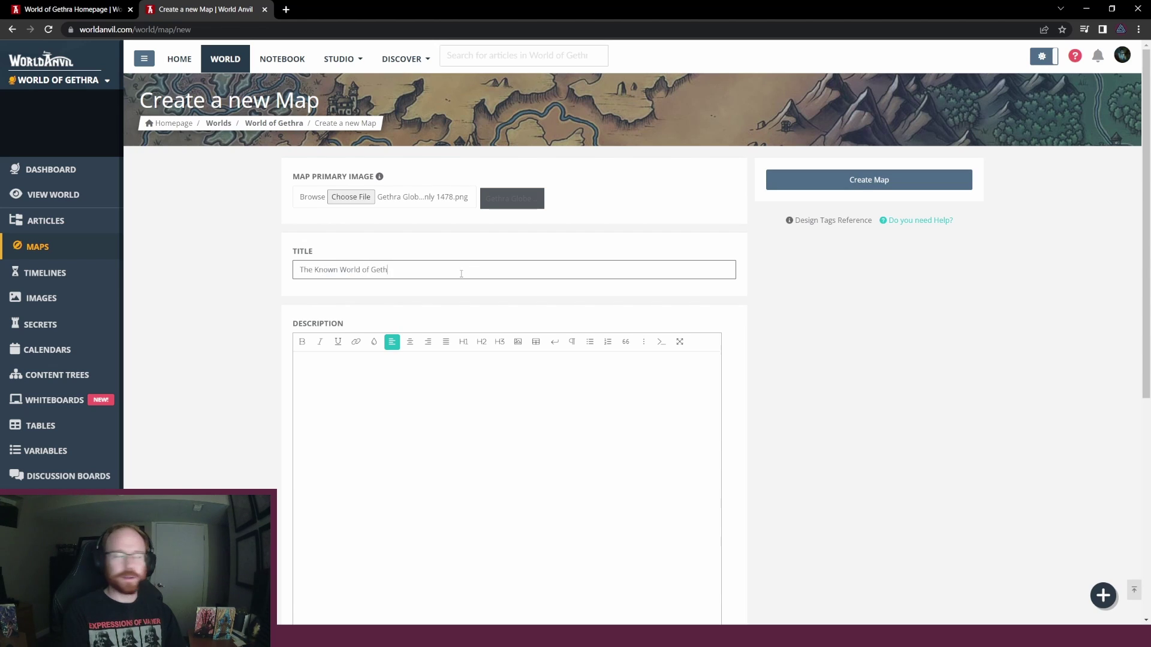
left_click(818, 189)
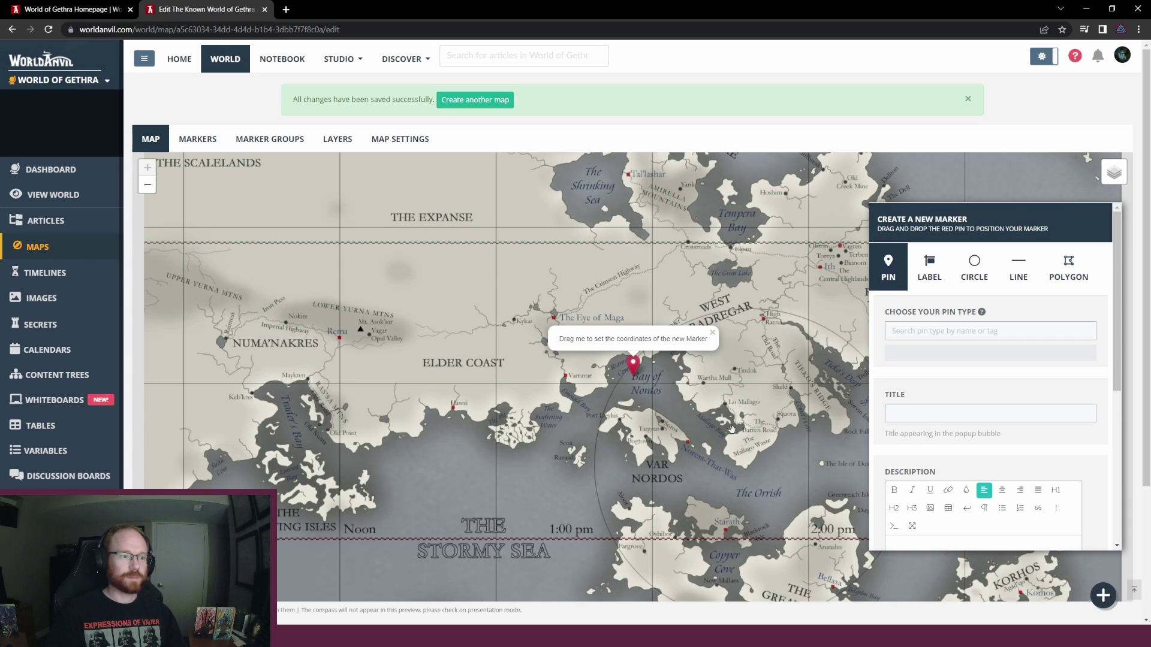
Move the new marker's red pin onto the isle of Kedar, just west of the KEDAR label
mouse_move(641, 358)
left_mouse_down()
mouse_move(730, 341)
mouse_move(652, 342)
mouse_move(558, 309)
left_mouse_up()
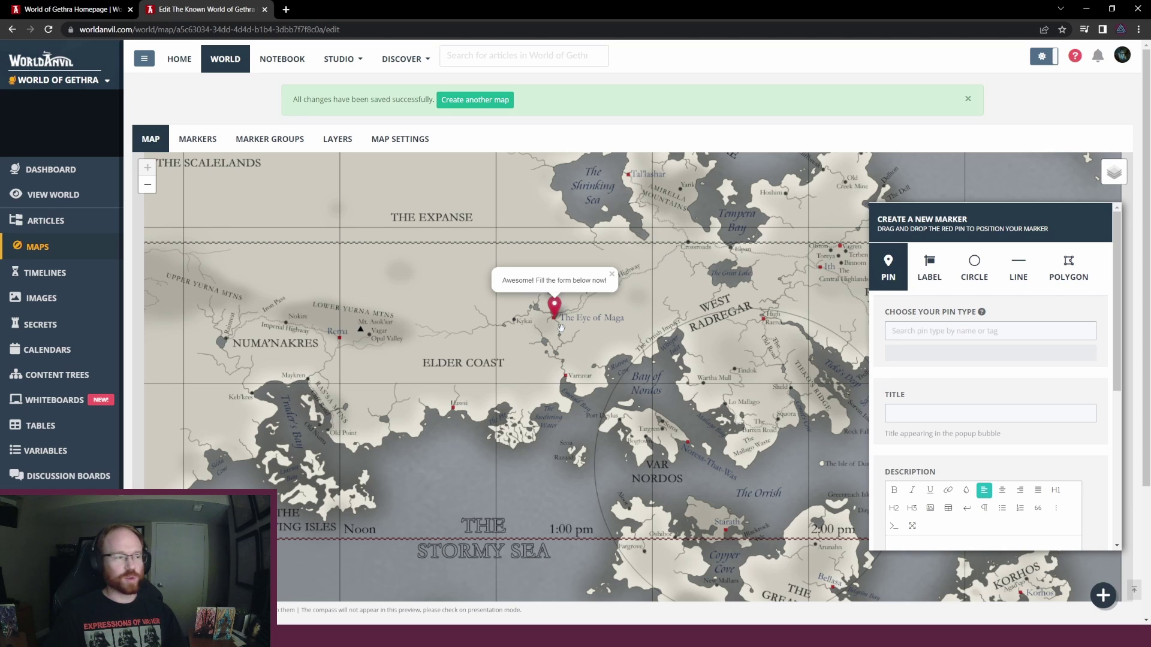
left_click(613, 275)
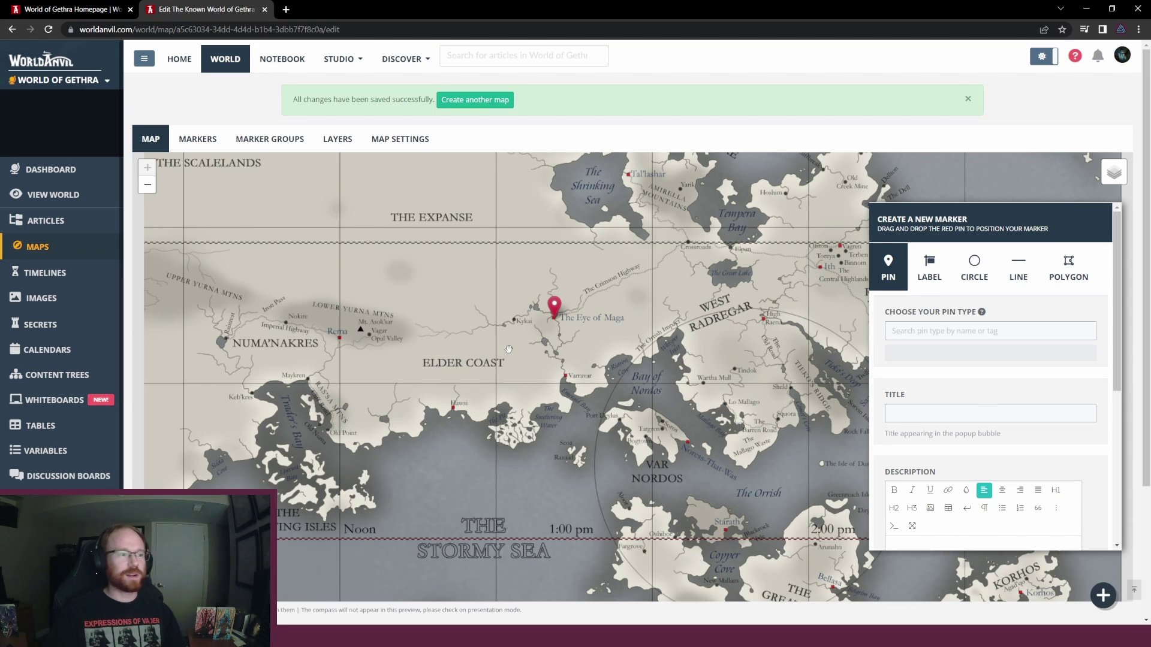
left_click_drag(555, 309, 564, 363)
left_click_drag(750, 424, 540, 340)
left_click_drag(354, 290, 777, 426)
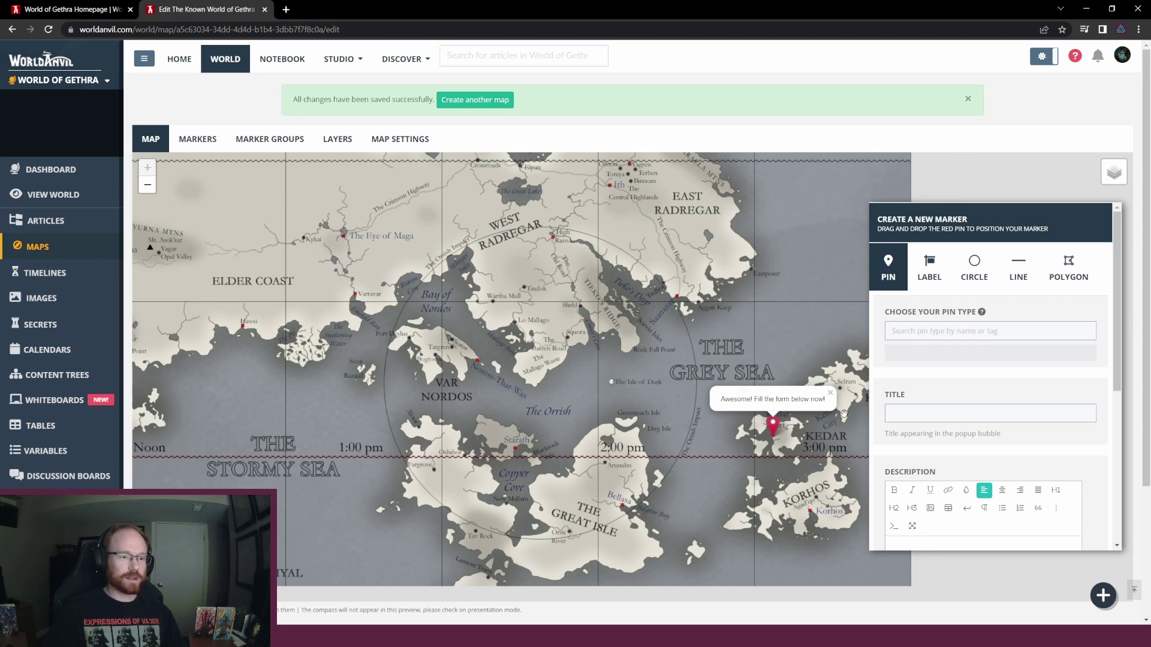
Give the marker the black circled-dot pin from the City pin types and the title "Kedar Port"
left_click(914, 329)
type("City")
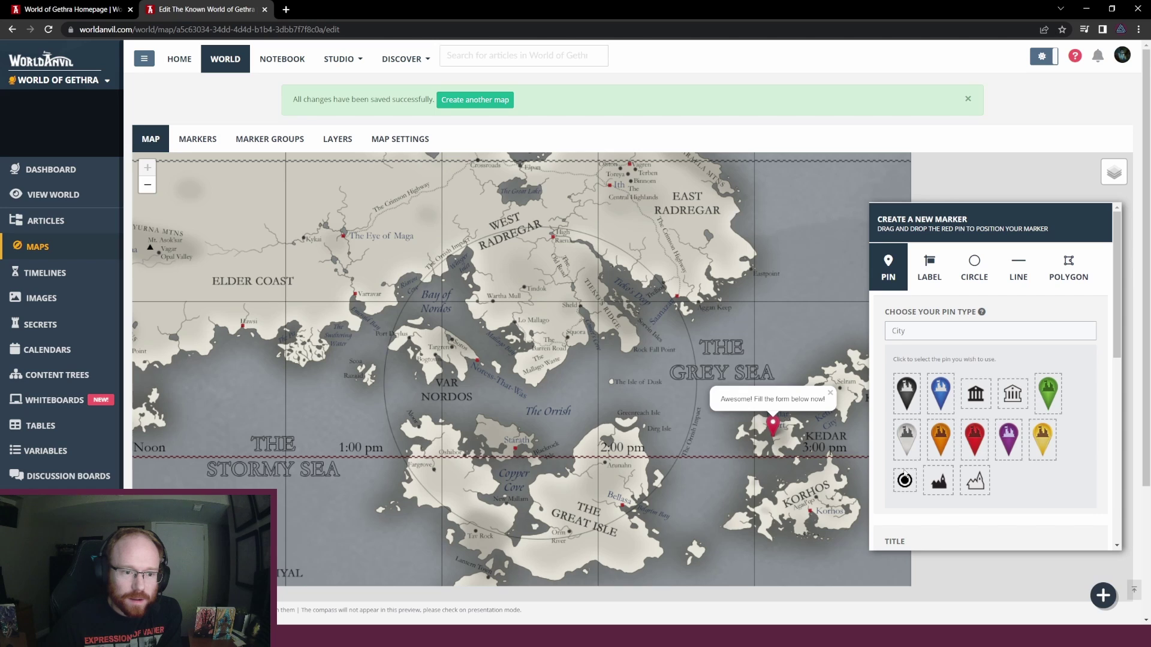
left_click(905, 479)
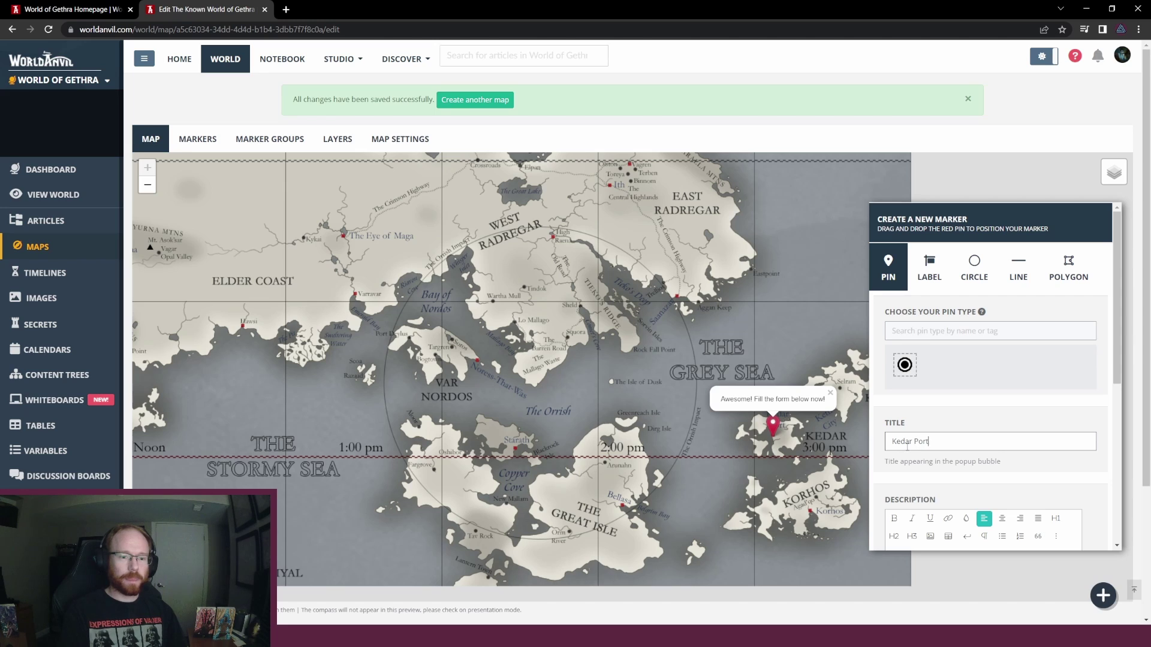
Enter the marker description "Kedar Port is a sprawling harbour on Kedar Isle, traditionally ruled by gangs and a haven for pirates."
scroll(927, 414, "down", 2)
left_click(927, 472)
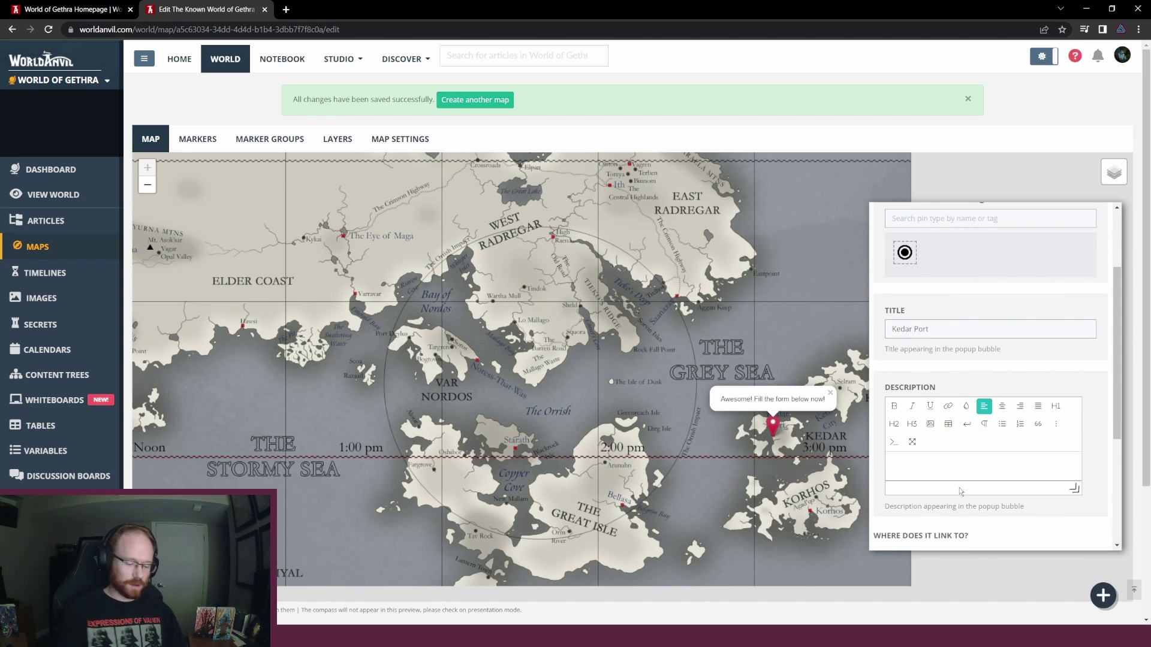
type("Kedar Port is a")
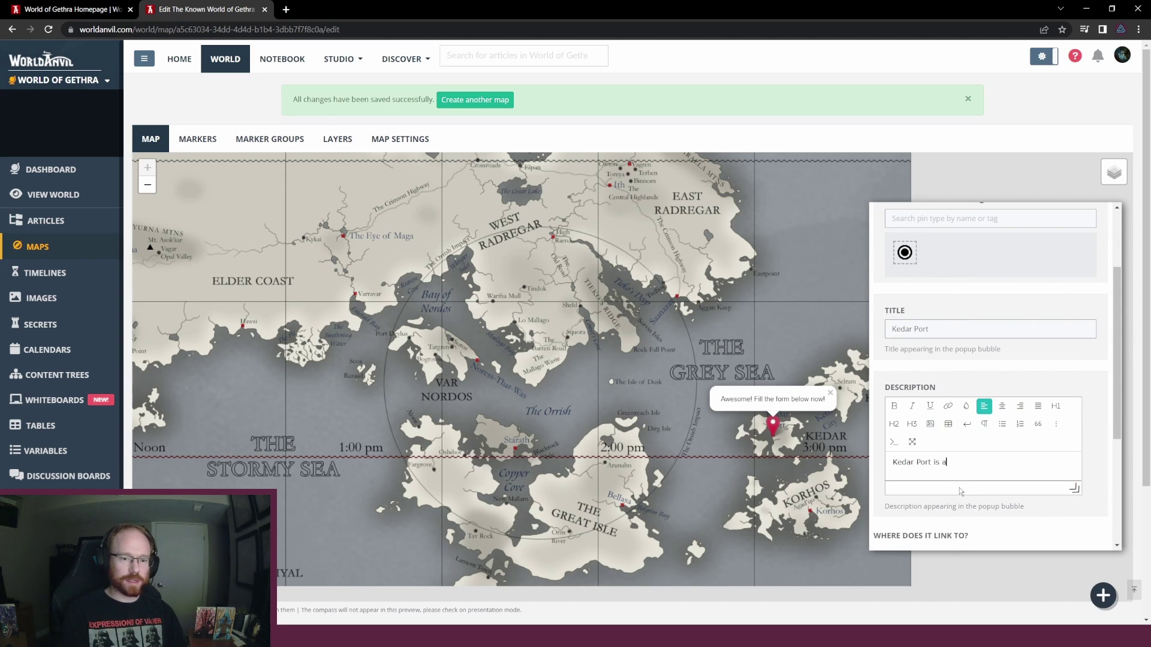
type(" sprawling ")
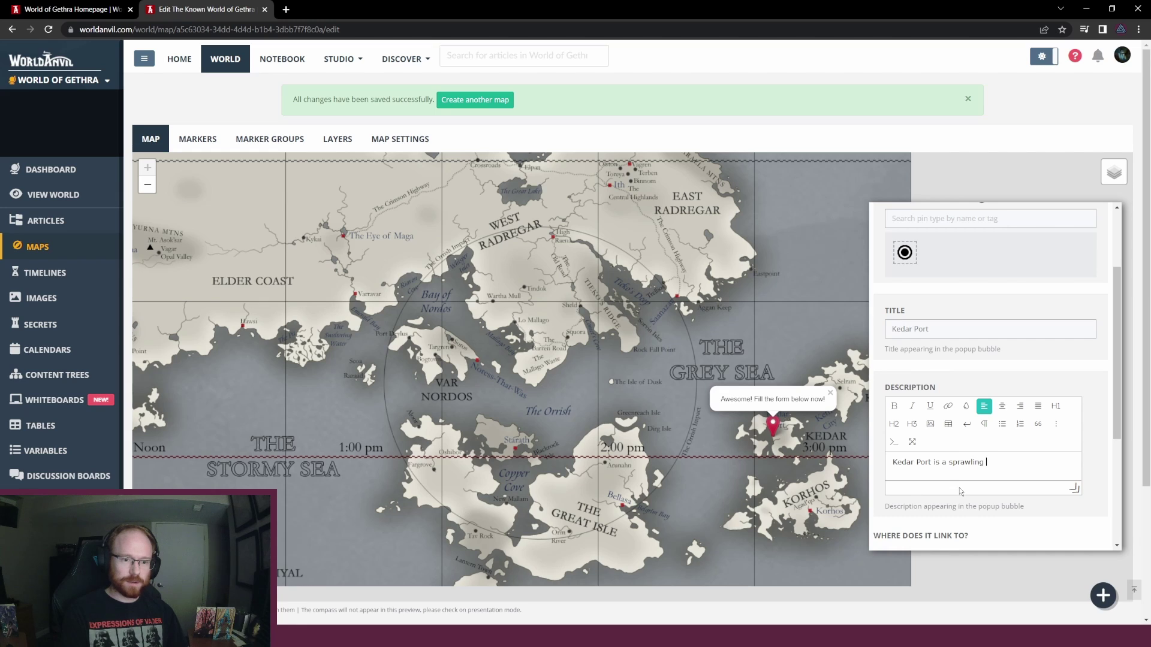
type("harbour")
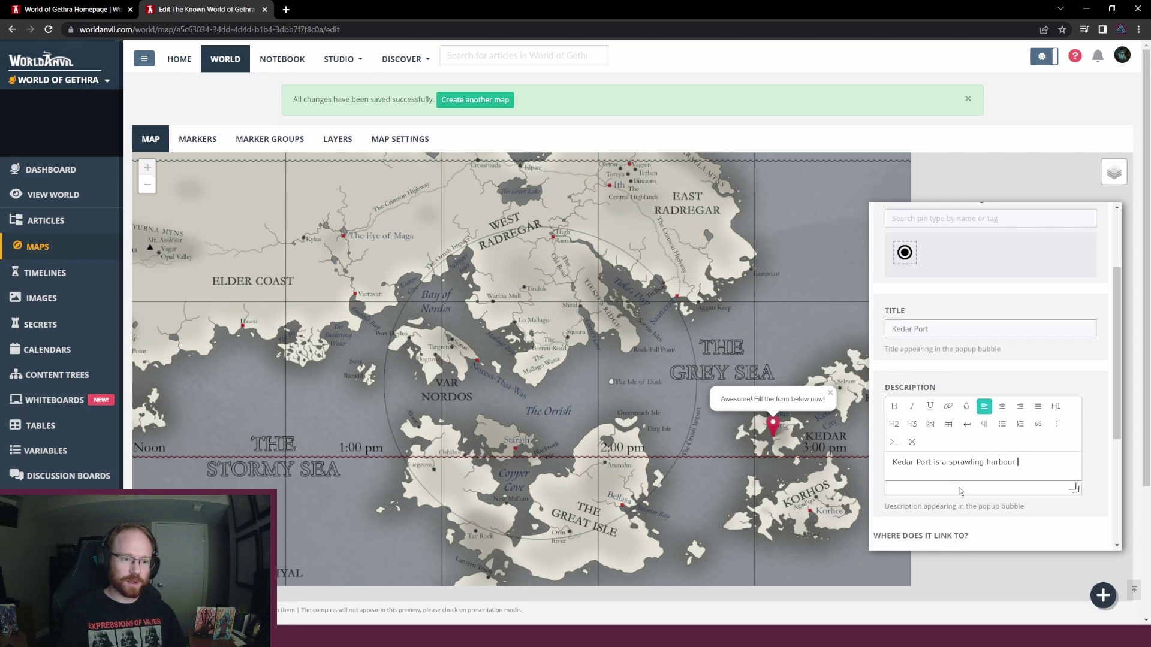
type(" on Kedar Isle, trad")
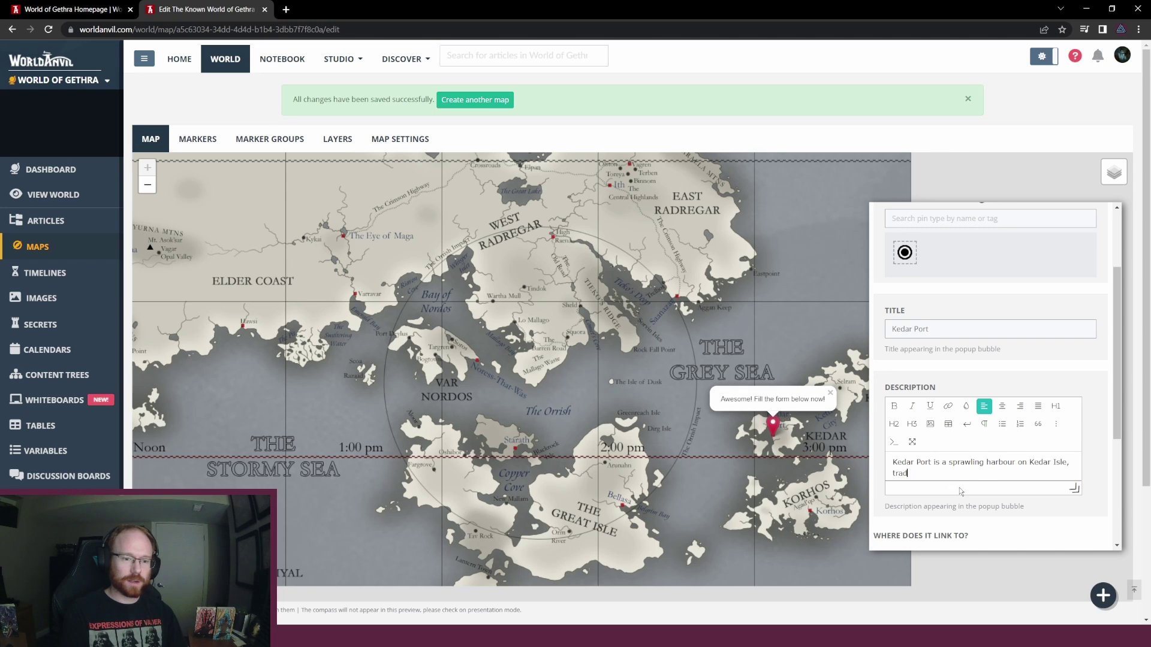
type("itionally ruled by ga")
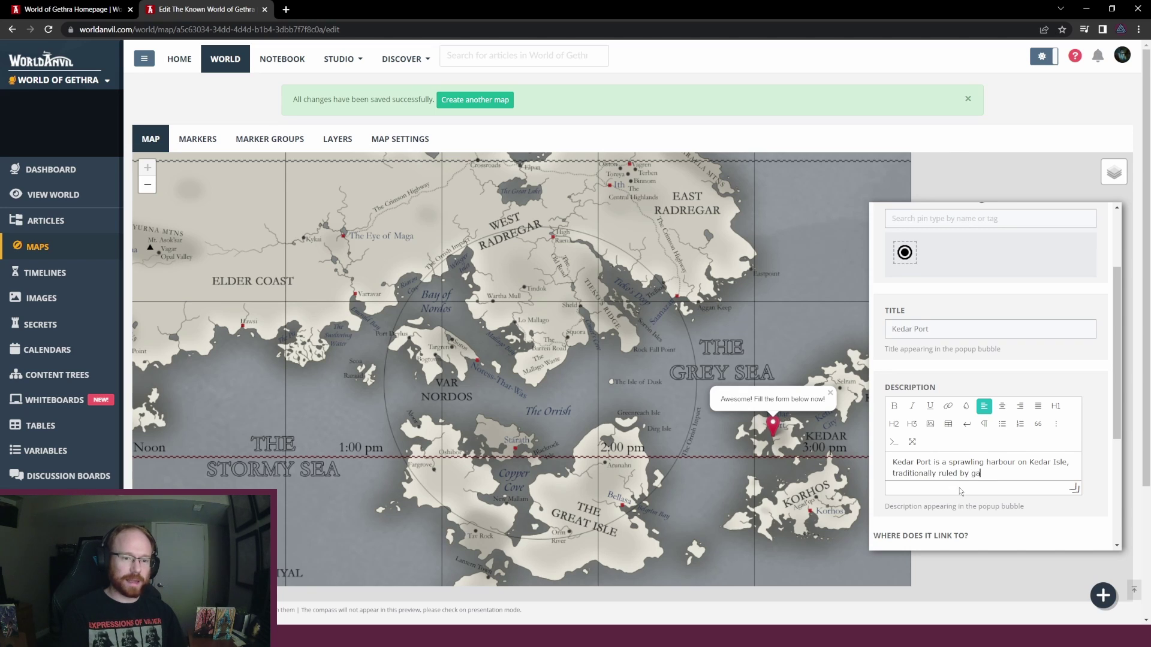
type("ngs and a haven for ")
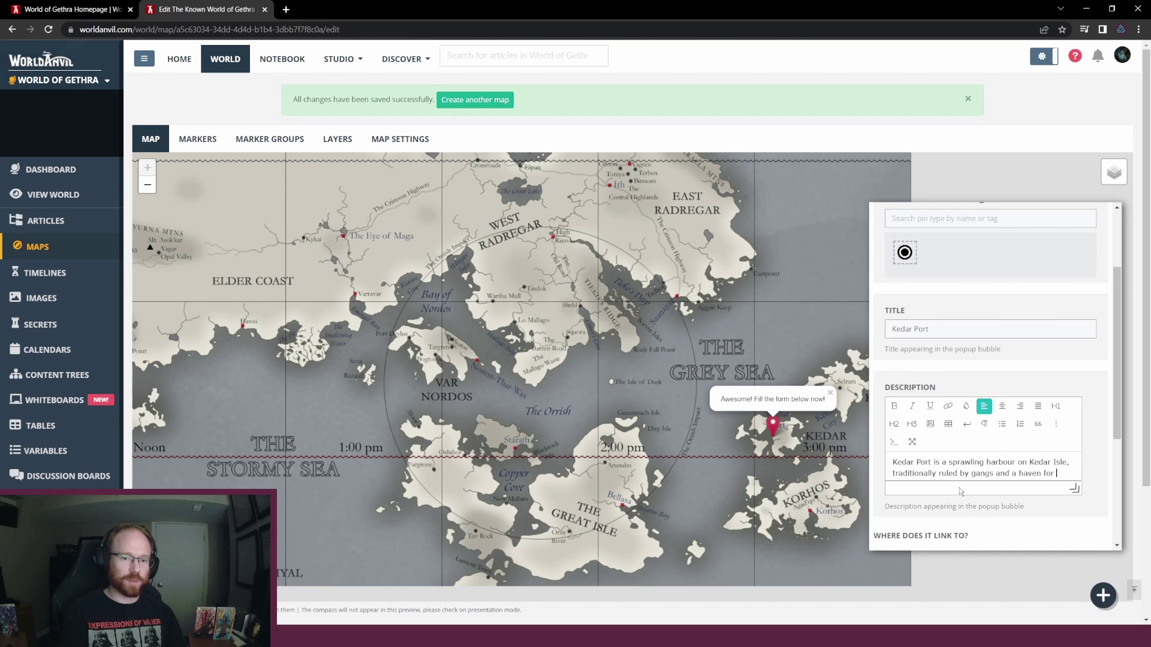
type("pirate.s")
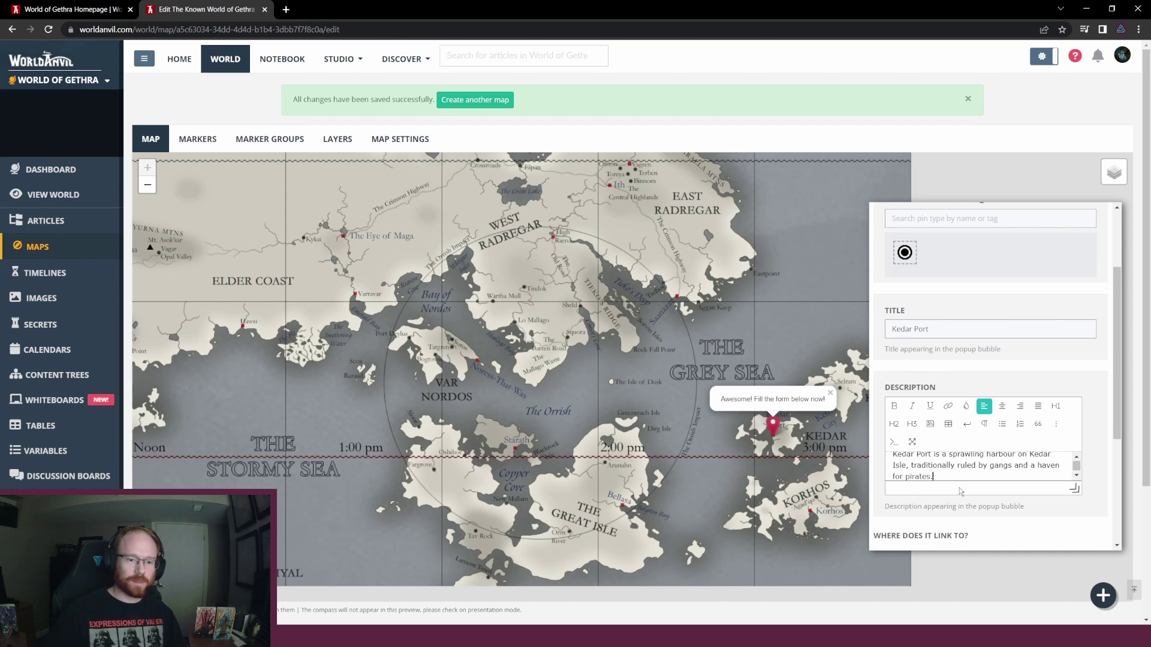
Create a Settlement article titled "Kedar Port" and link it to the marker as its related location
scroll(959, 491, "down", 2)
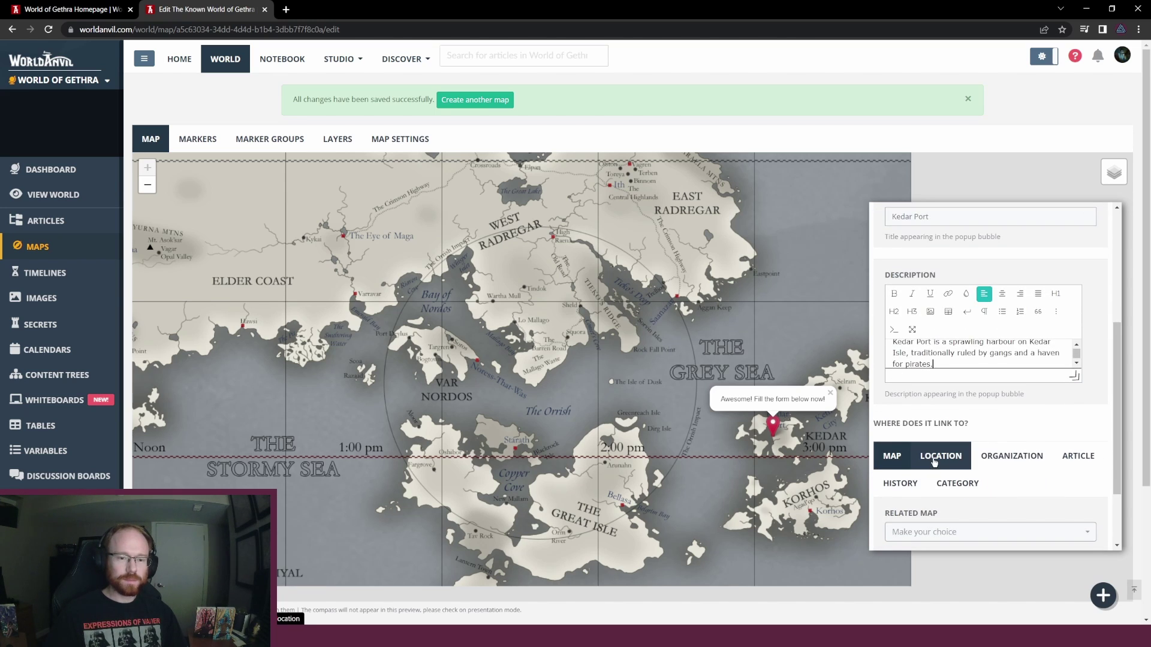
scroll(934, 461, "down", 1)
left_click(940, 400)
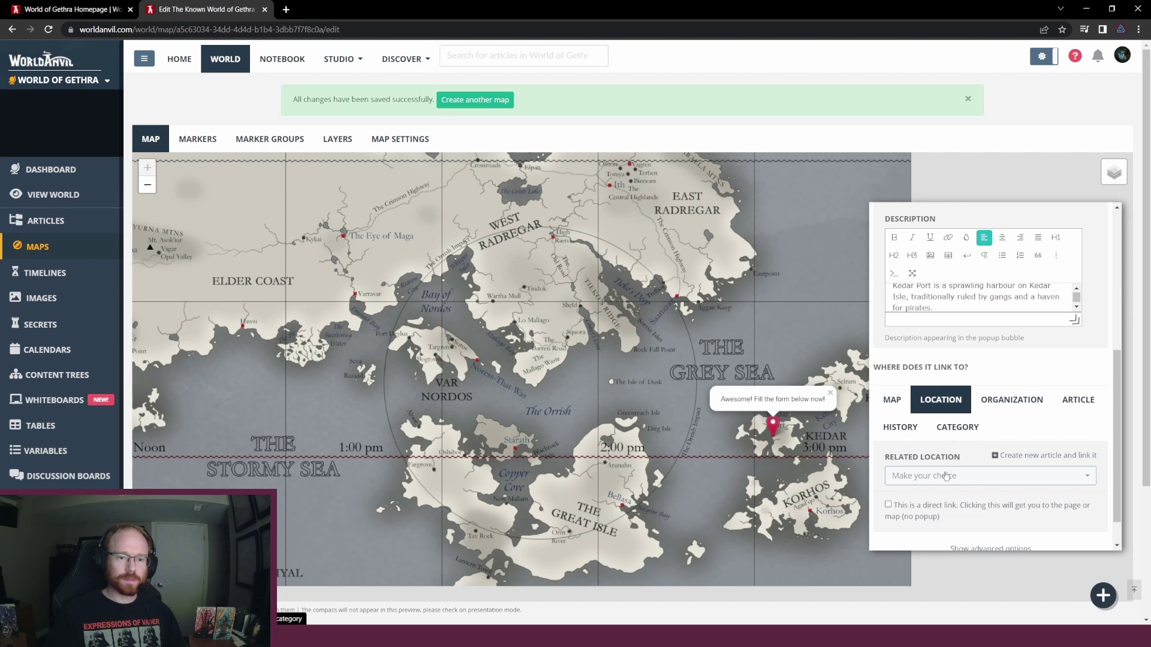
left_click(1024, 457)
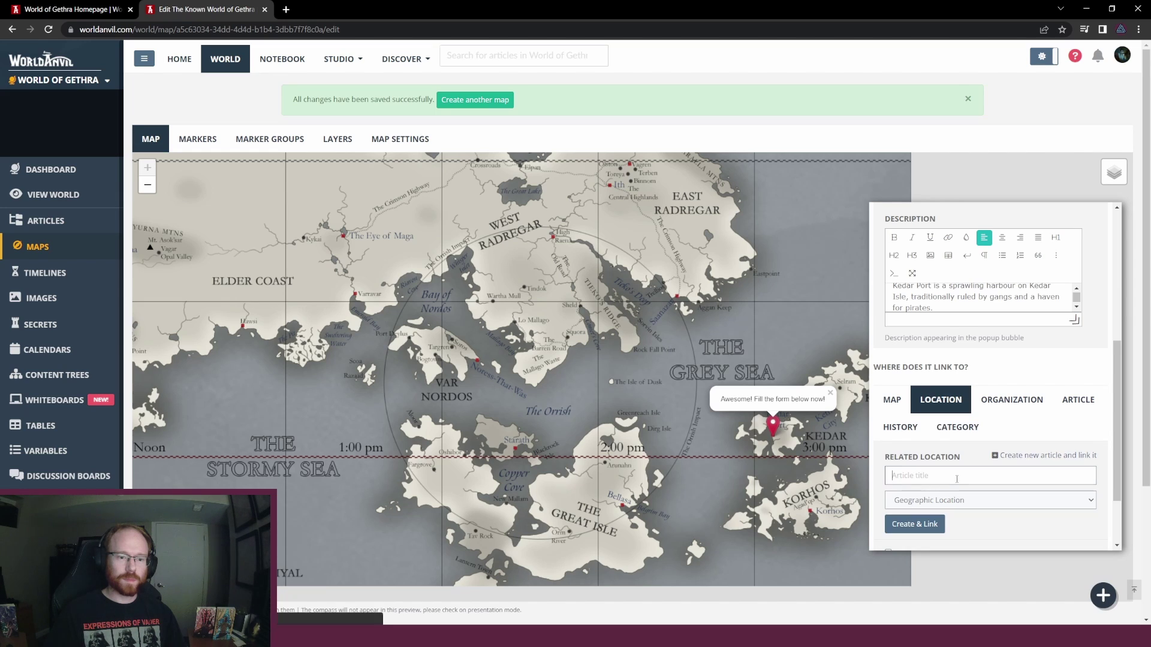
type("Ked")
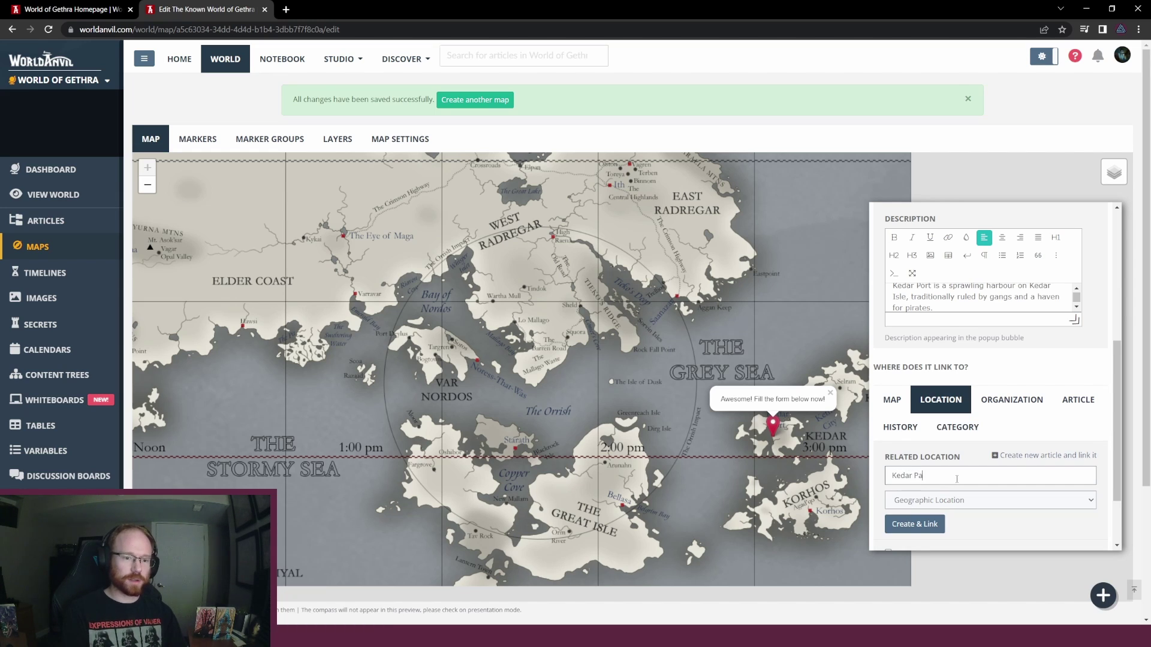
type("ar Port")
key("Tab")
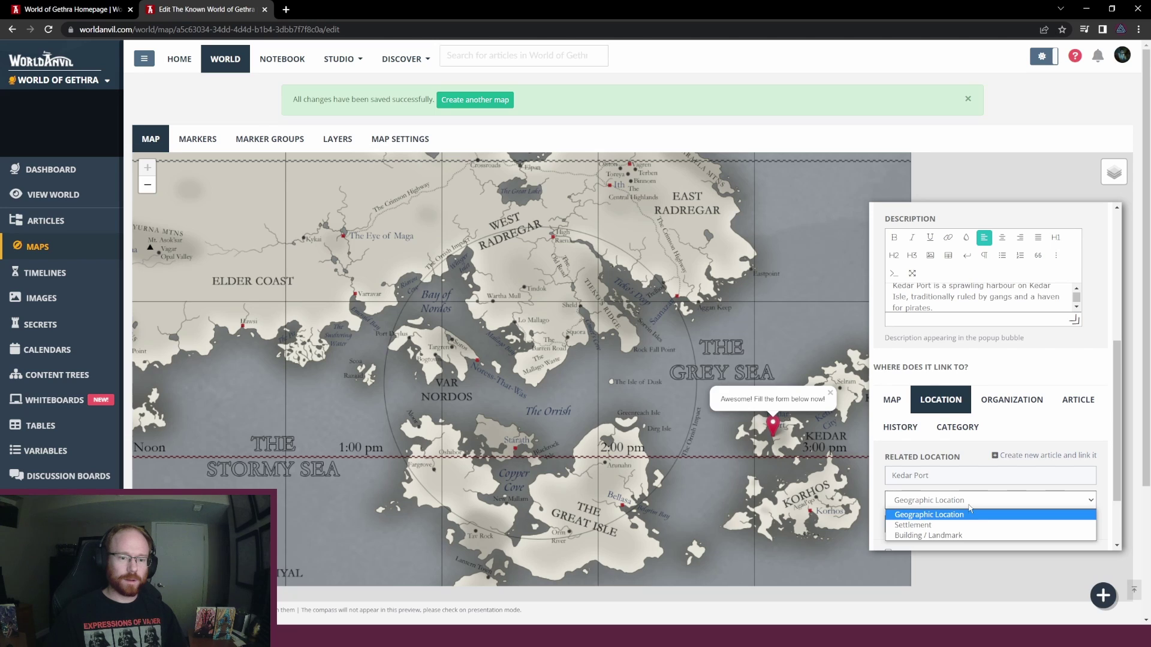
scroll(970, 510, "down", 1)
left_click(959, 444)
left_click(949, 468)
left_click(959, 444)
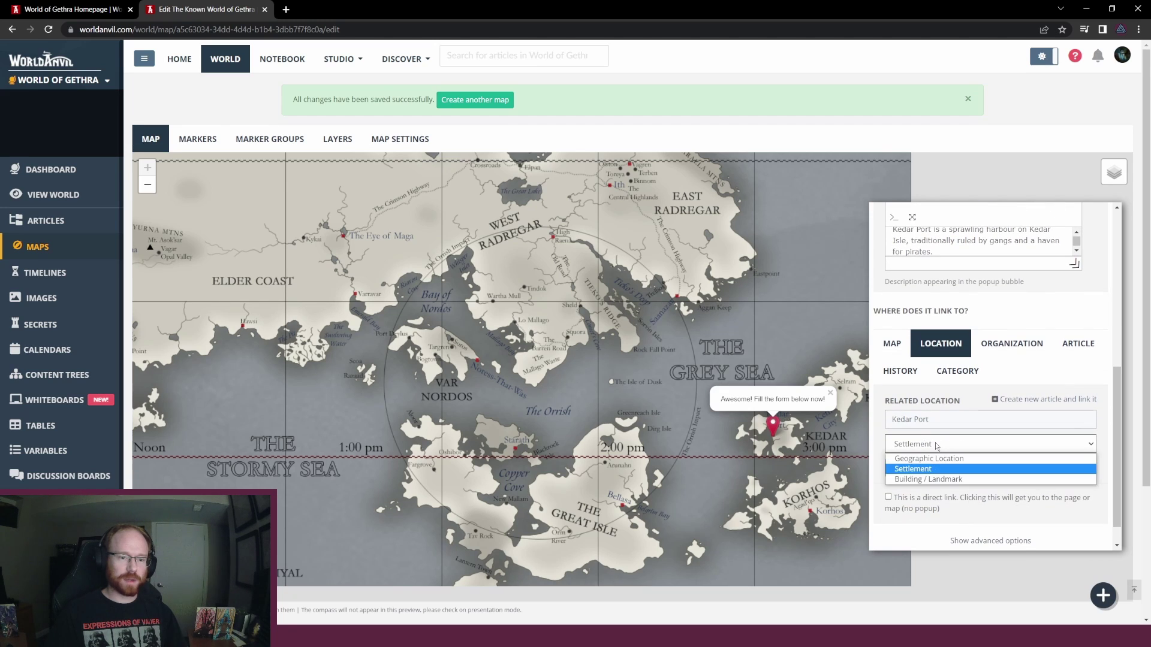
left_click(950, 470)
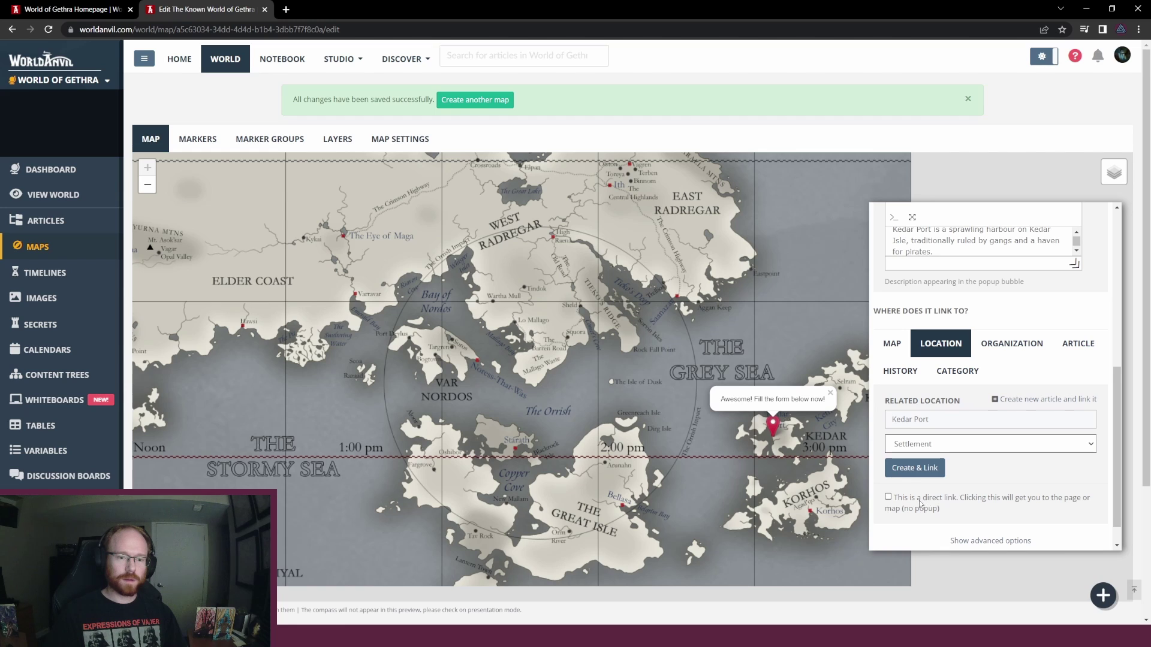
left_click(913, 468)
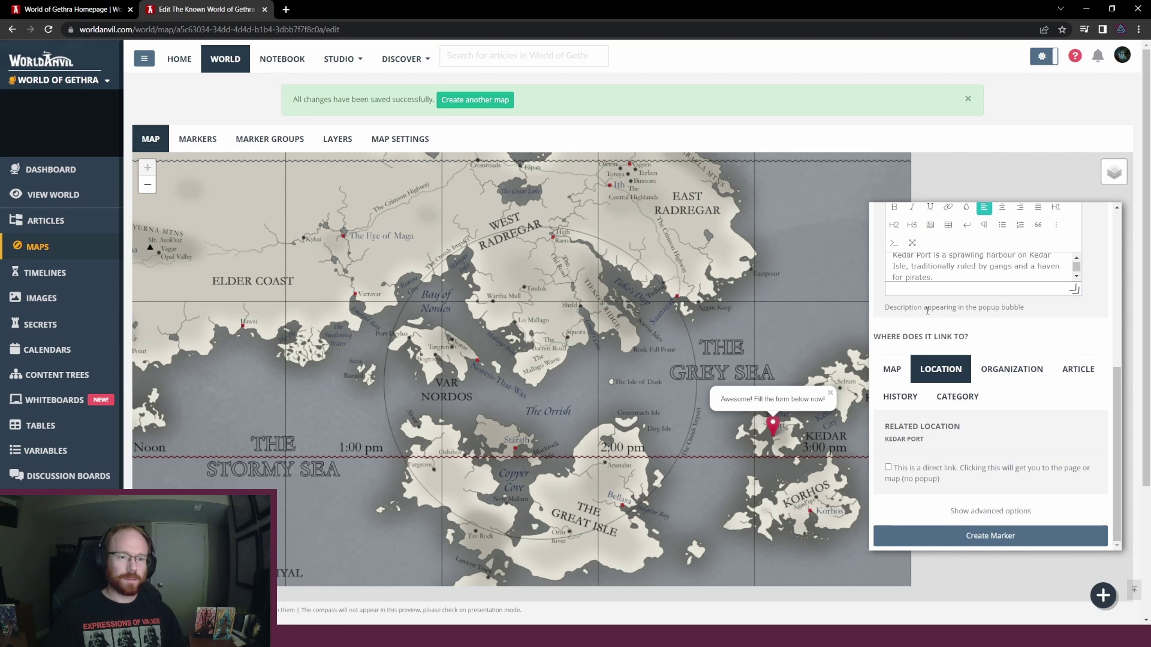
Create the Kedar Port marker and open its popup on the map to check the description and location link
left_click(984, 537)
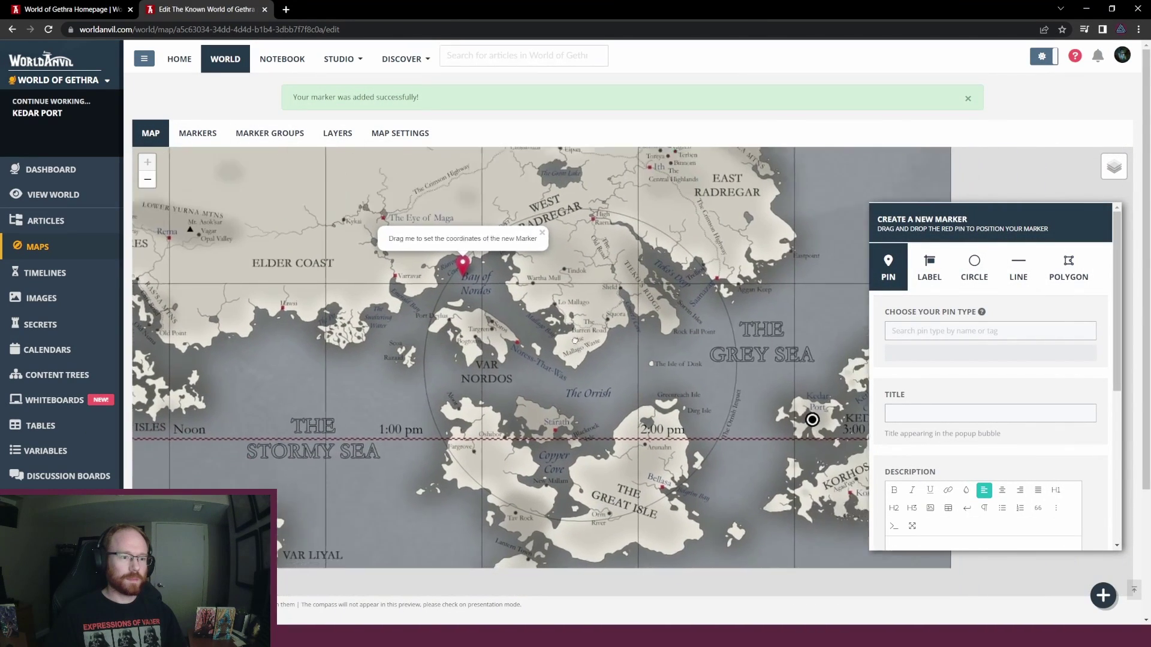
left_click(753, 386)
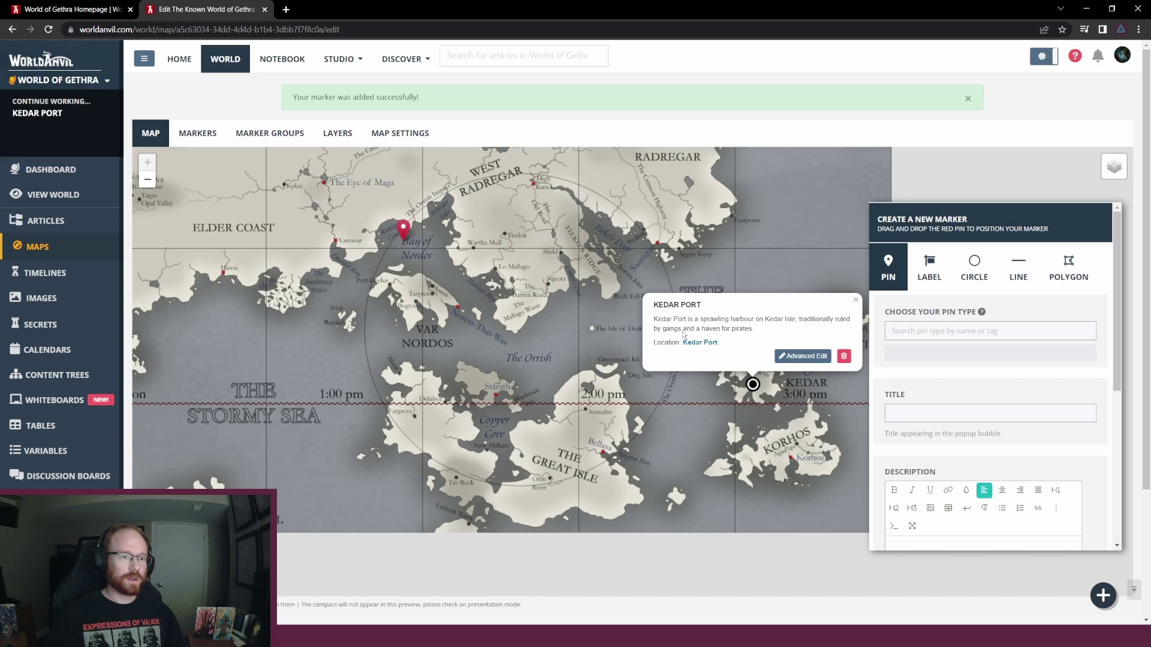
From the presented World of Gethra page, view the Known World map, select the Kedar Port marker and open its article for editing
left_click(72, 9)
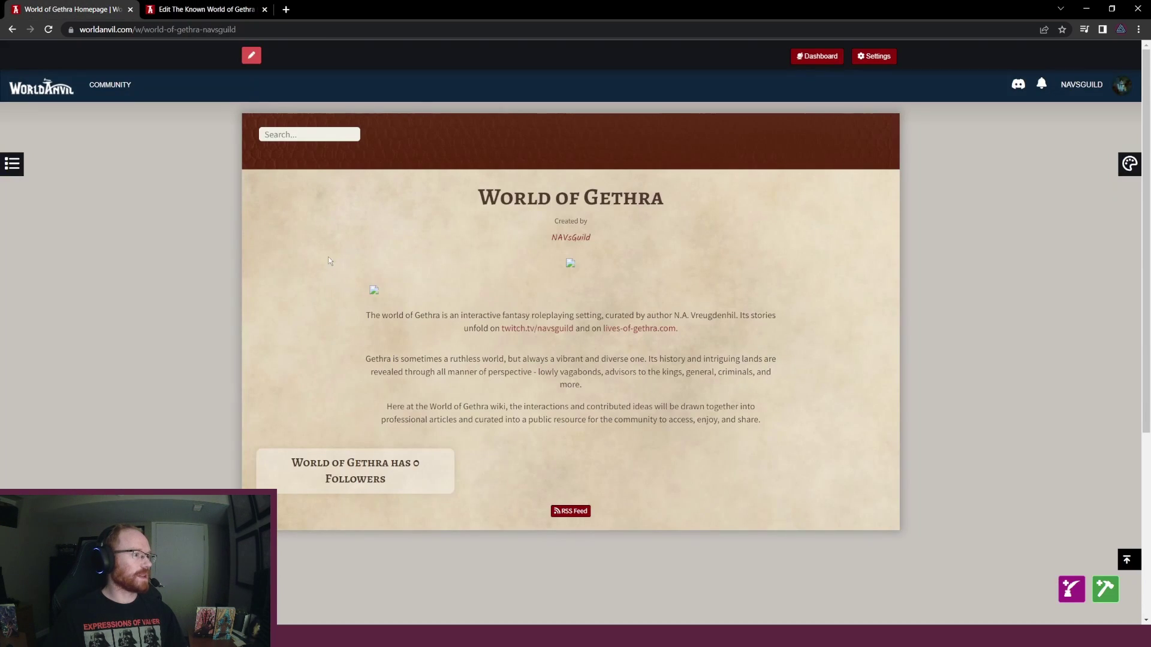
left_click(48, 30)
left_click(12, 163)
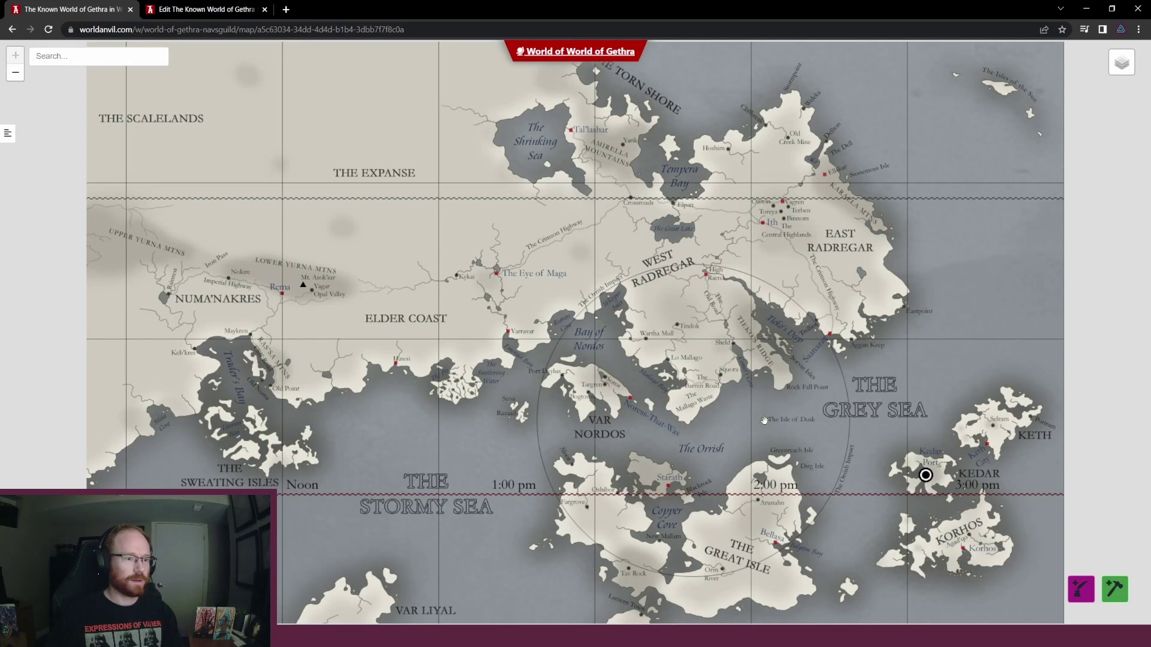
left_click(931, 481)
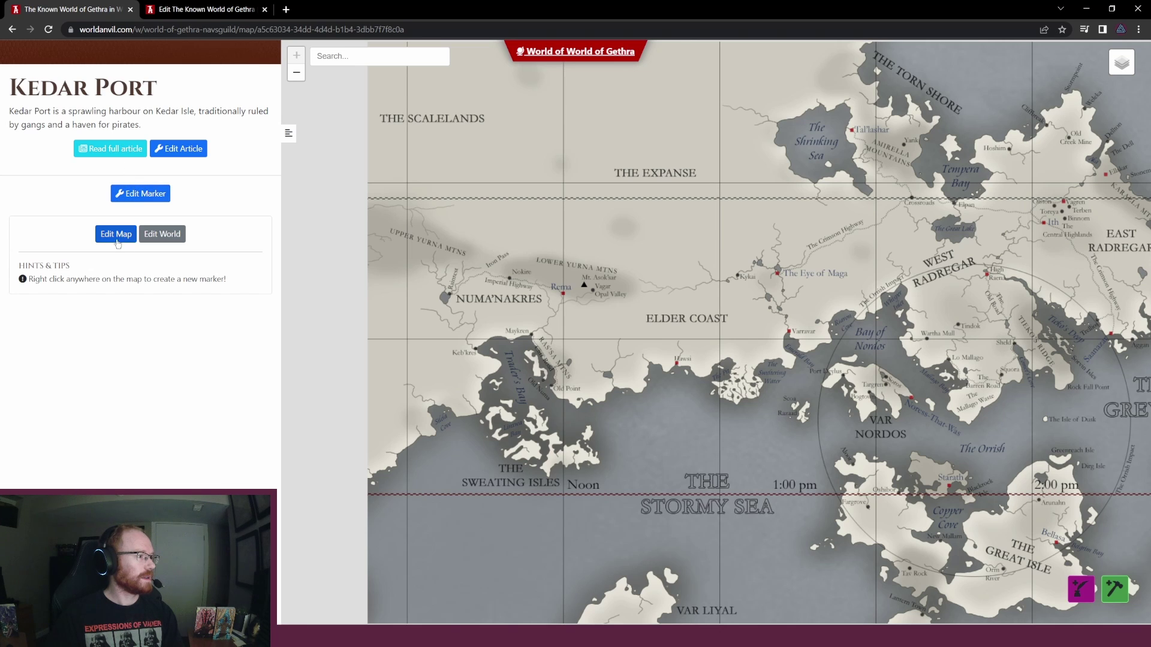
left_click(178, 149)
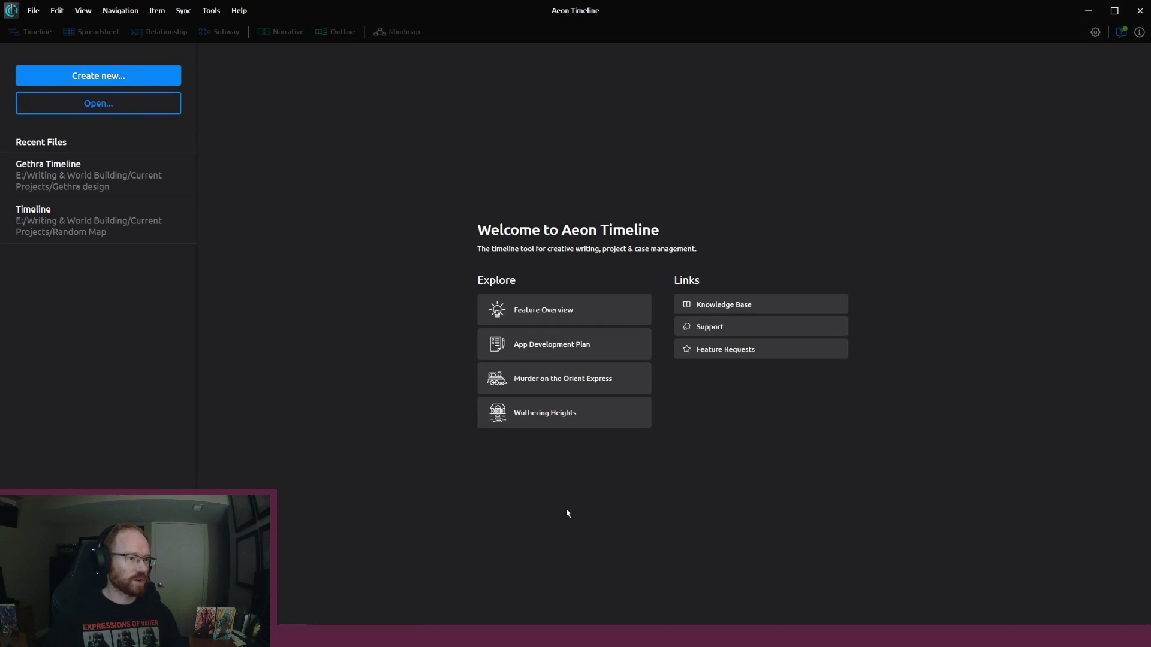
In Aeon Timeline, open the Gethra Timeline file and examine the King Asharo events, from his birth to his illness and cure
left_click(72, 175)
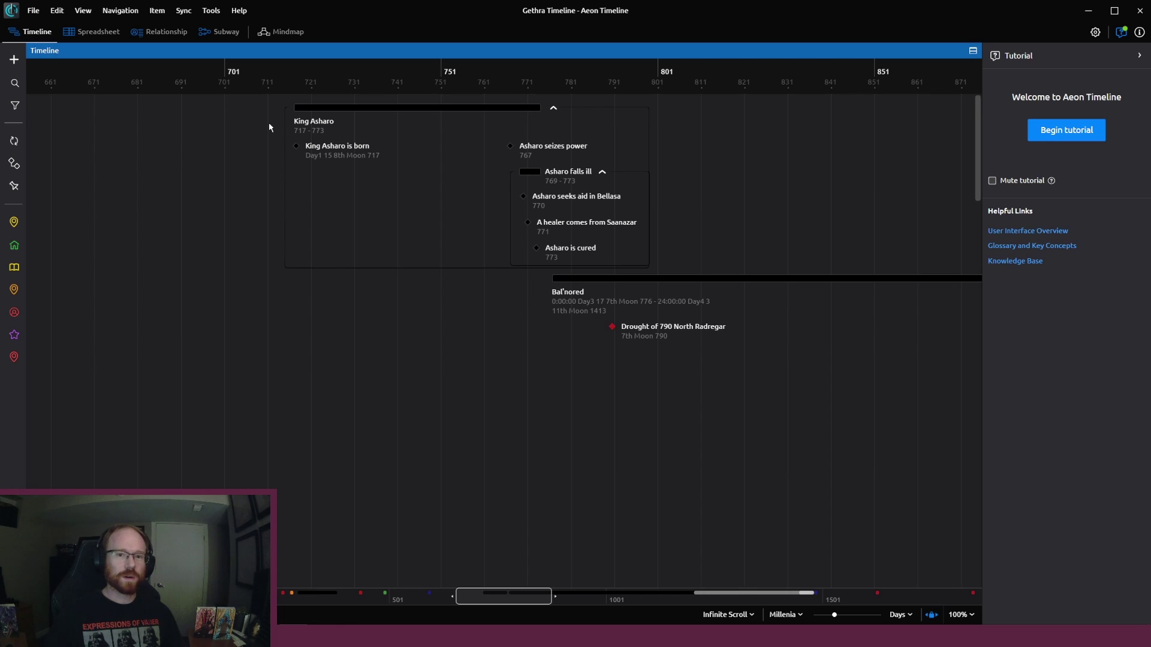
left_click(320, 156)
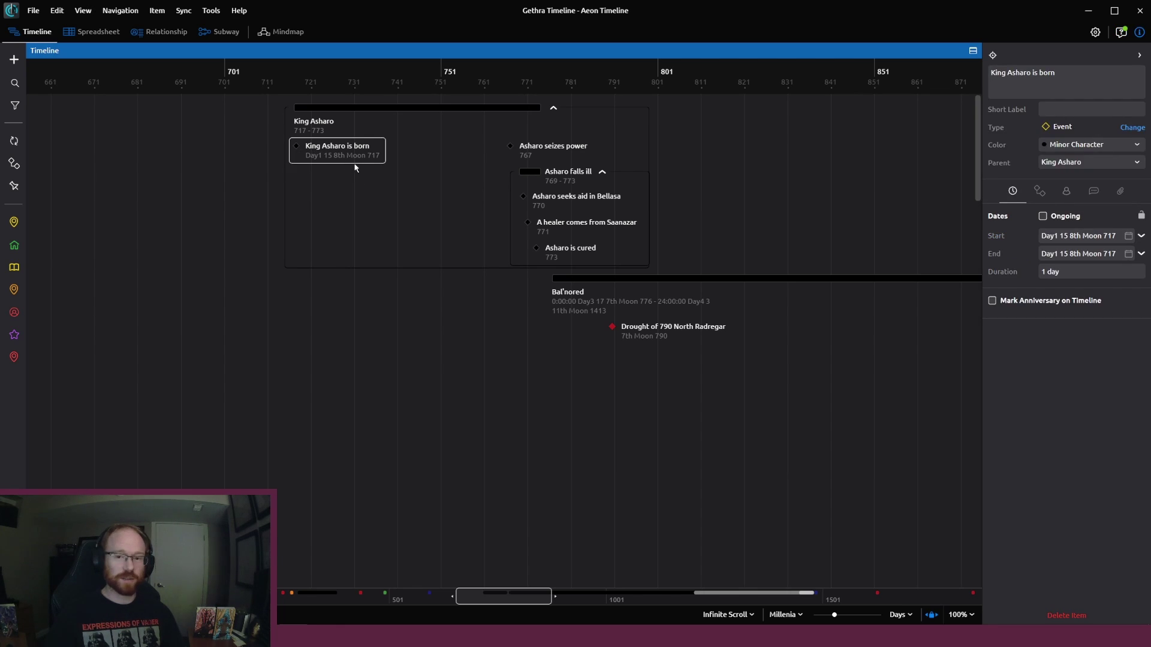
left_click(542, 154)
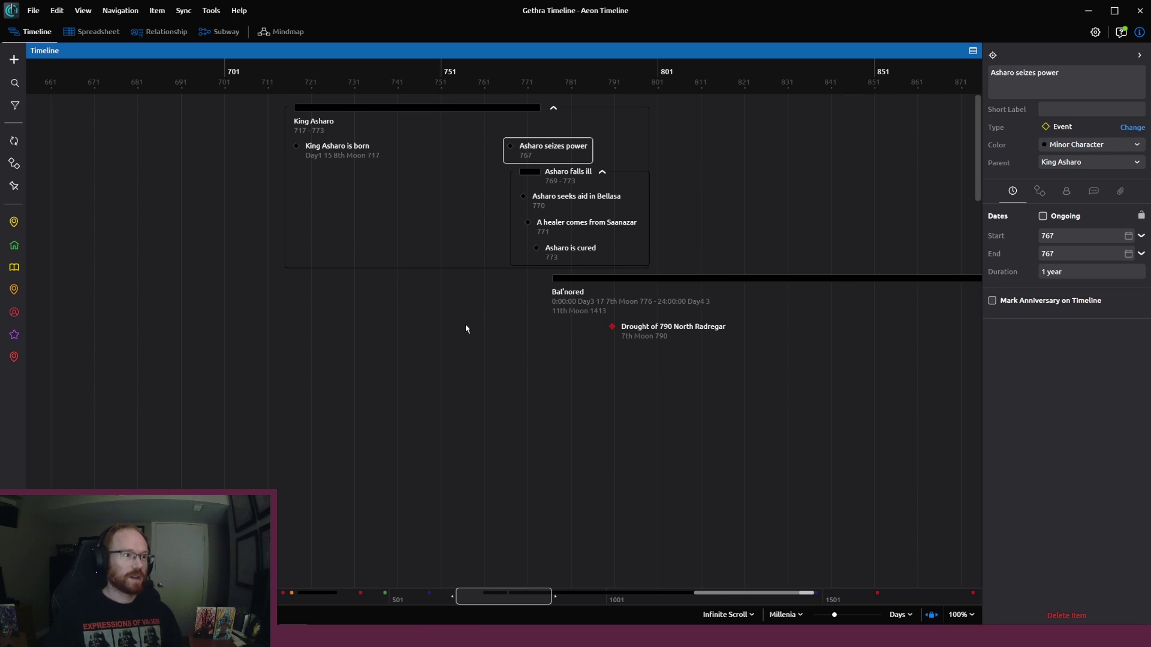
left_click(538, 184)
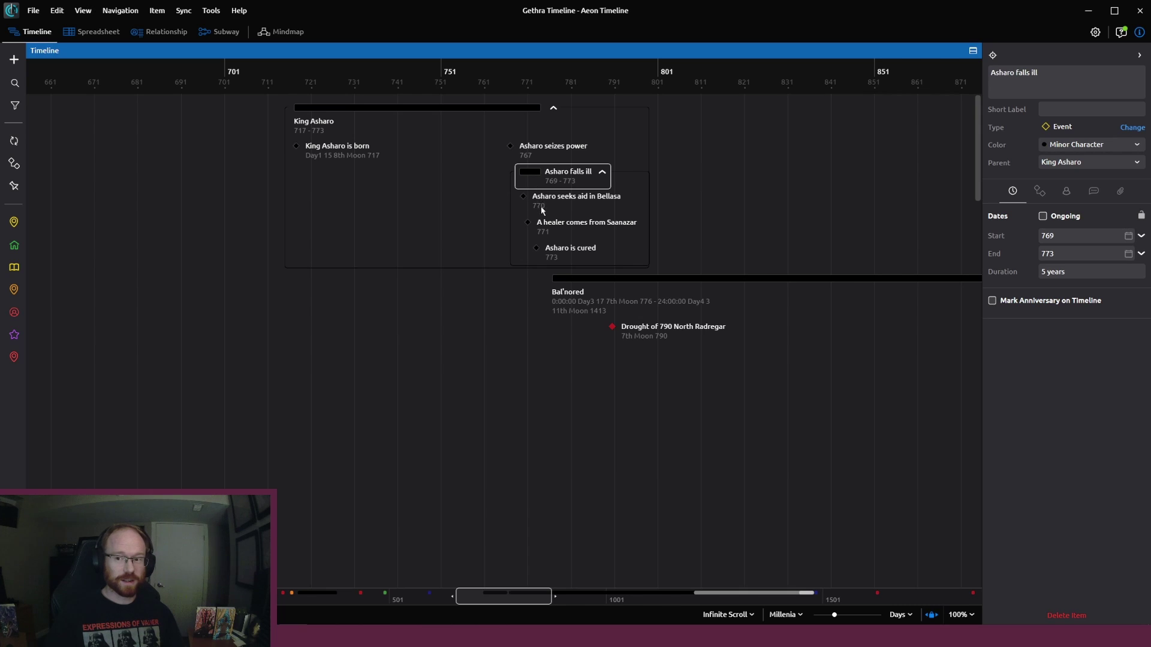
left_click(556, 255)
left_click(559, 203)
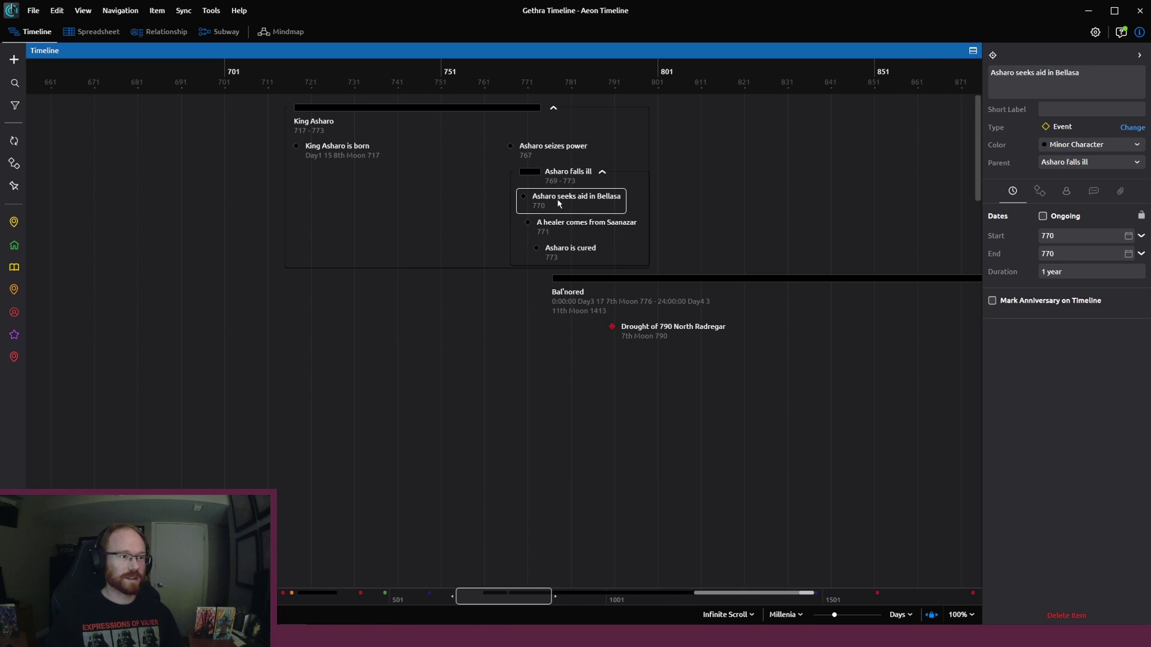
left_click(562, 253)
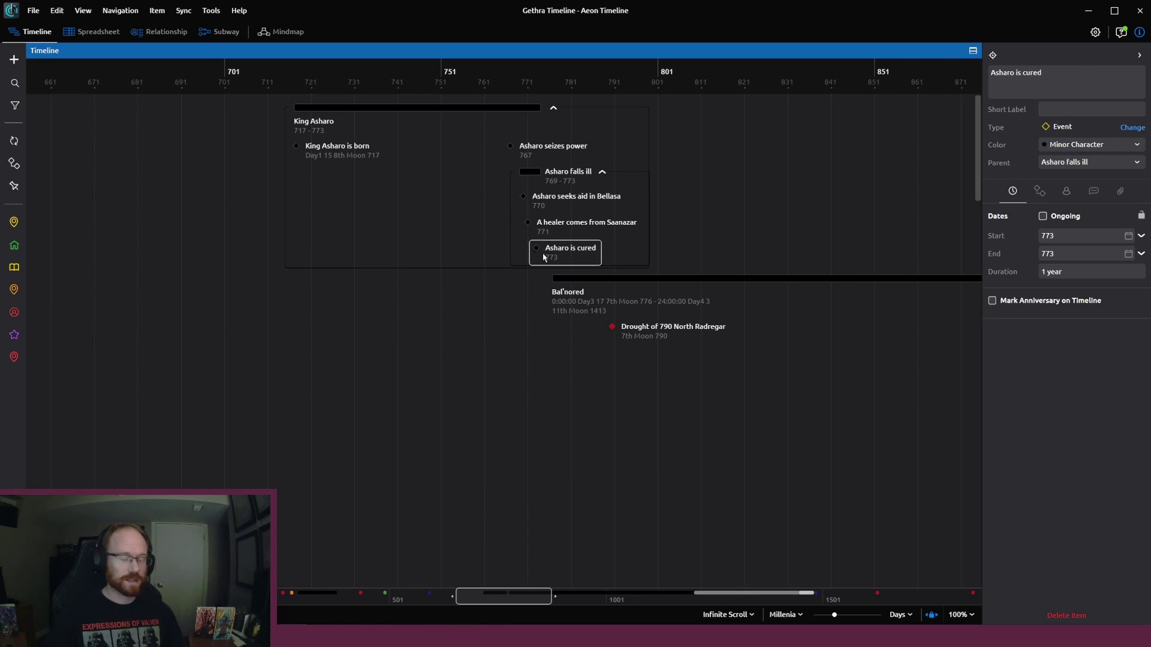
left_click(462, 246)
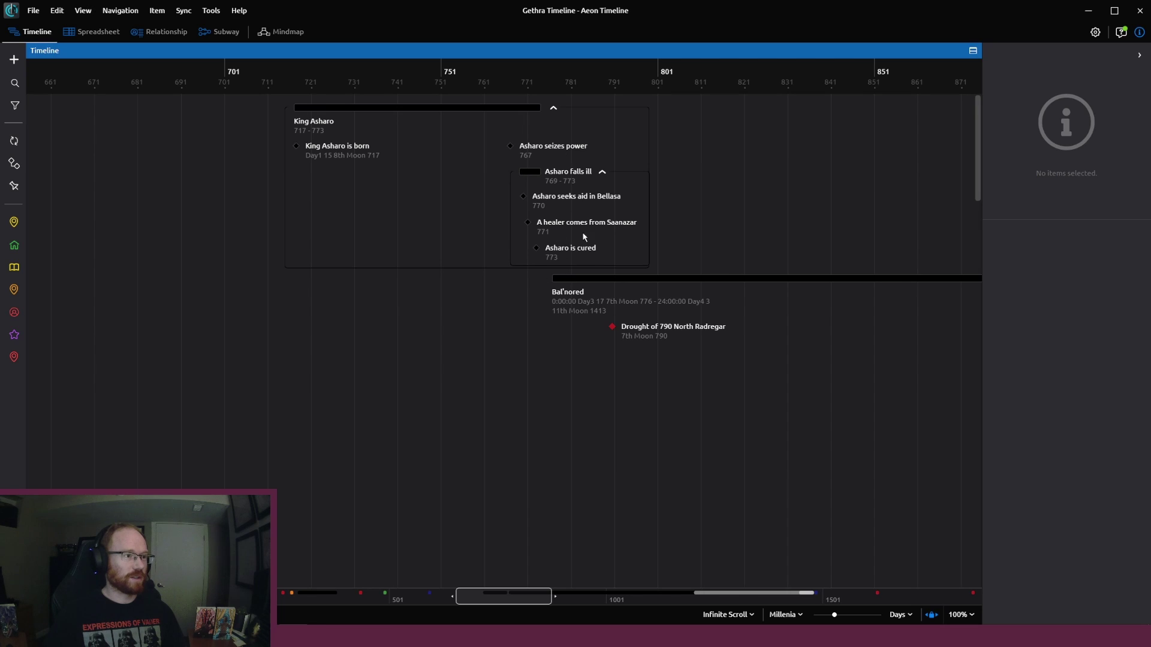
left_click(586, 256)
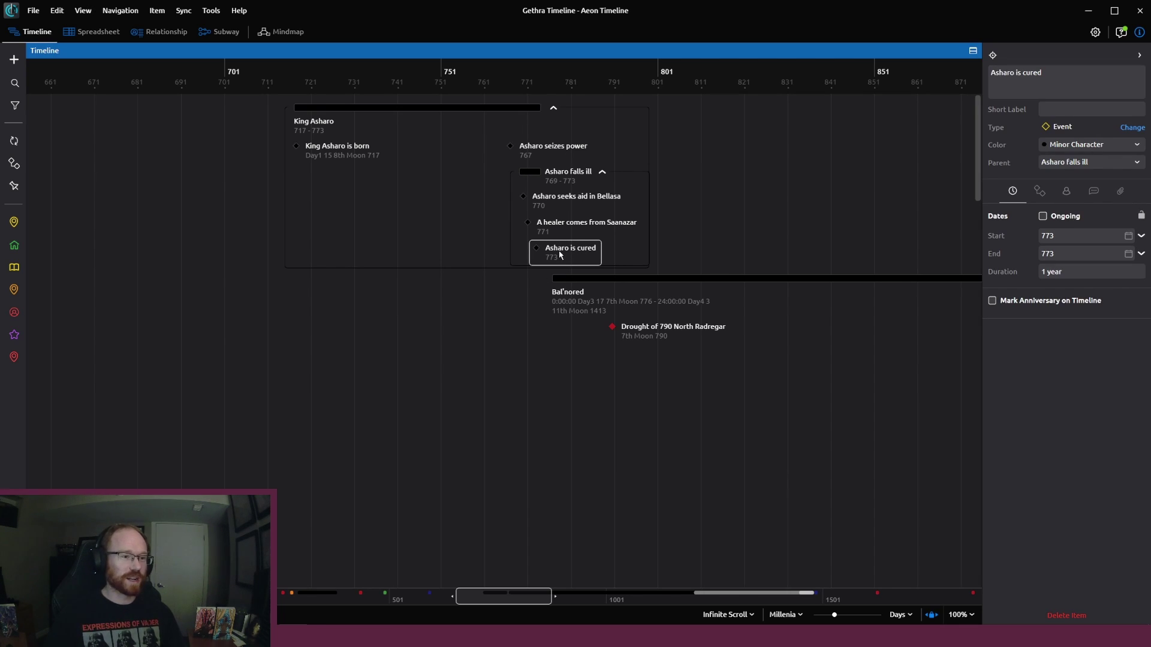
left_click(536, 176)
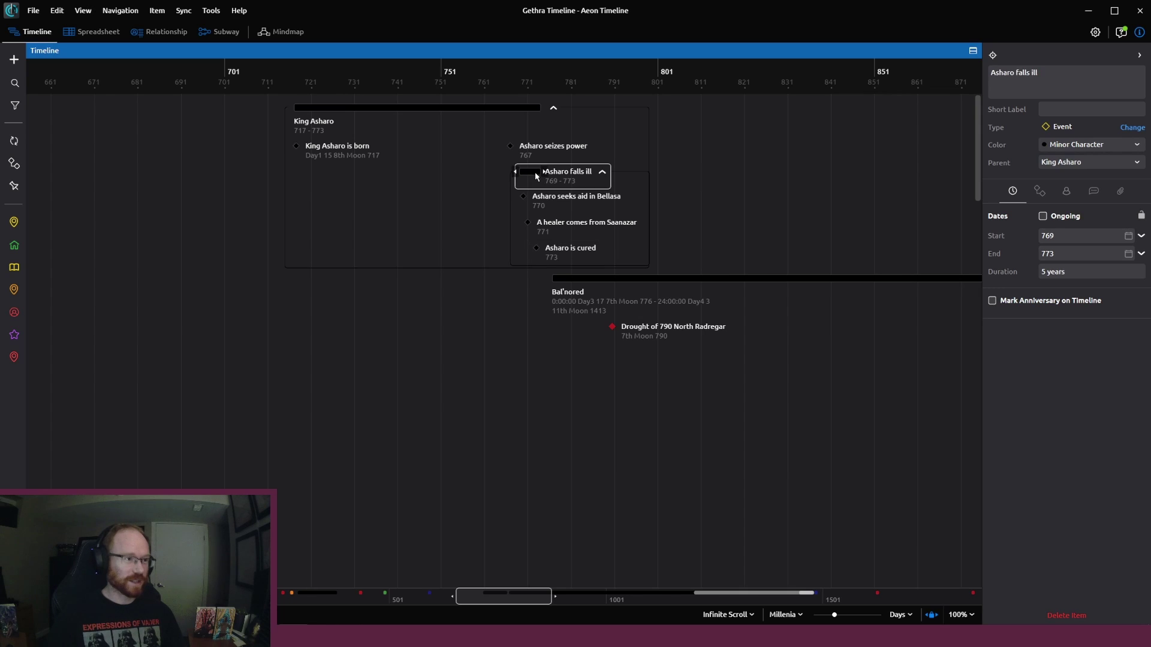
left_click(535, 152)
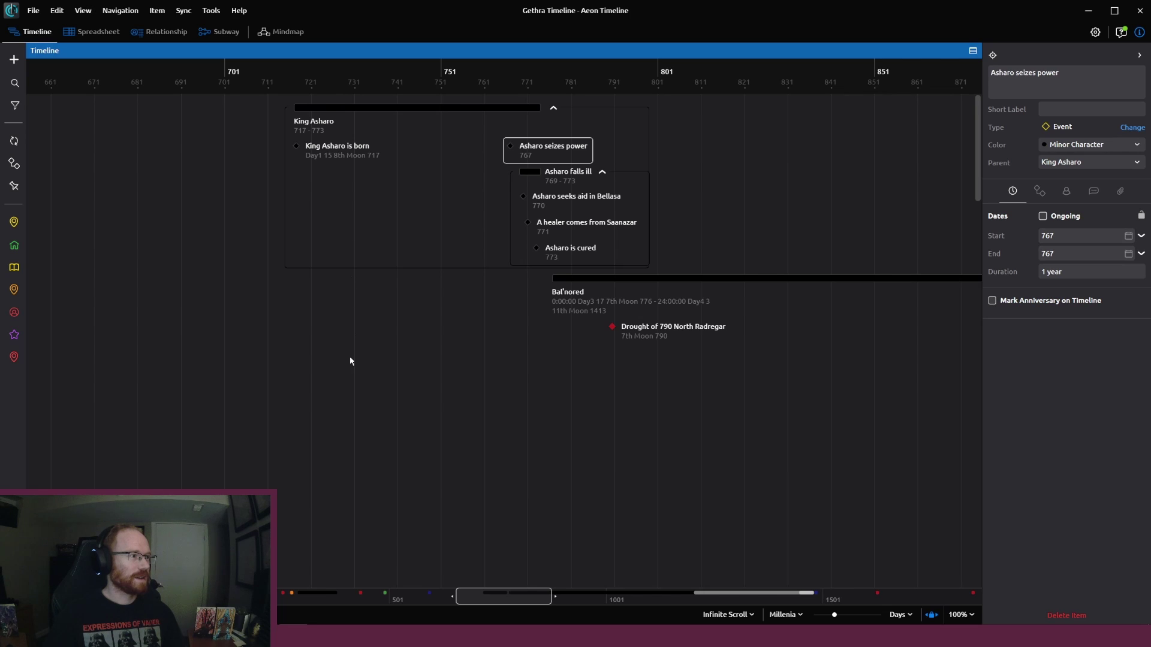
left_click(326, 173)
left_click(343, 383)
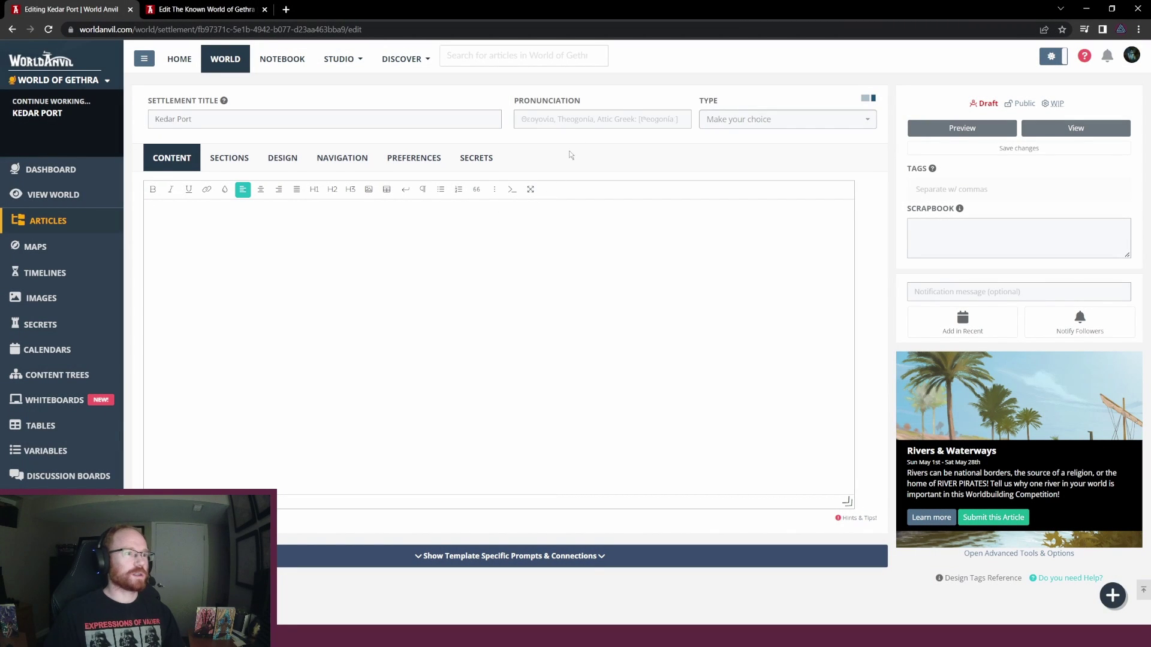
In World Anvil, set the Kedar Port article's settlement type to City and place the cursor in its main content
left_click(745, 123)
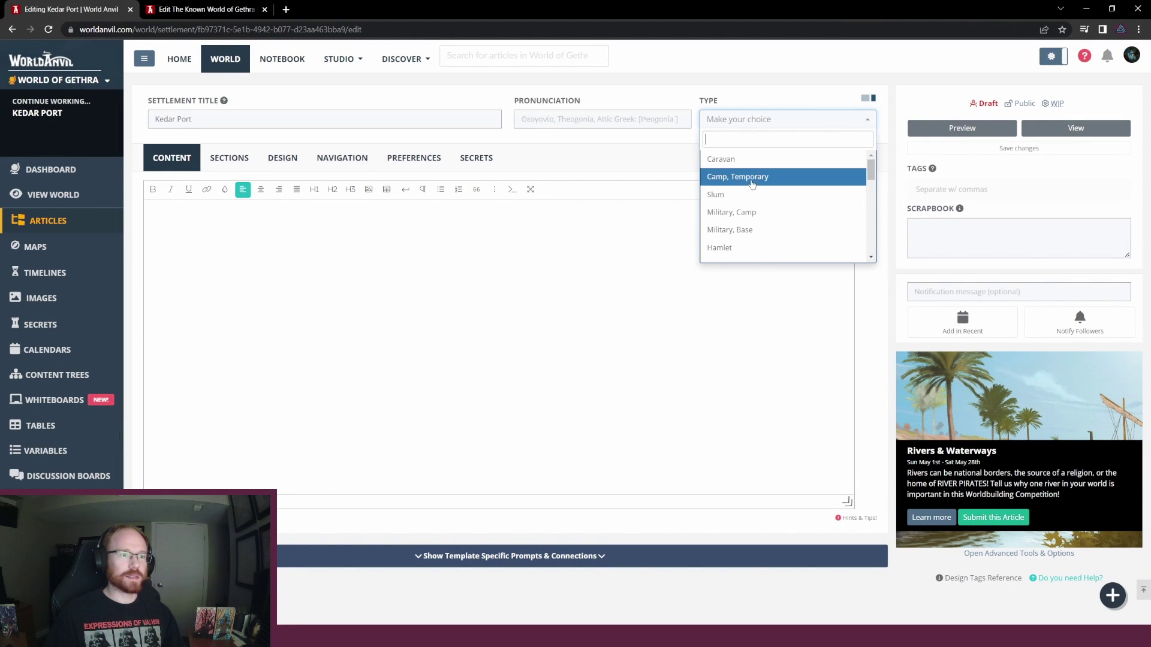
scroll(752, 192, "down", 1)
scroll(752, 198, "down", 4)
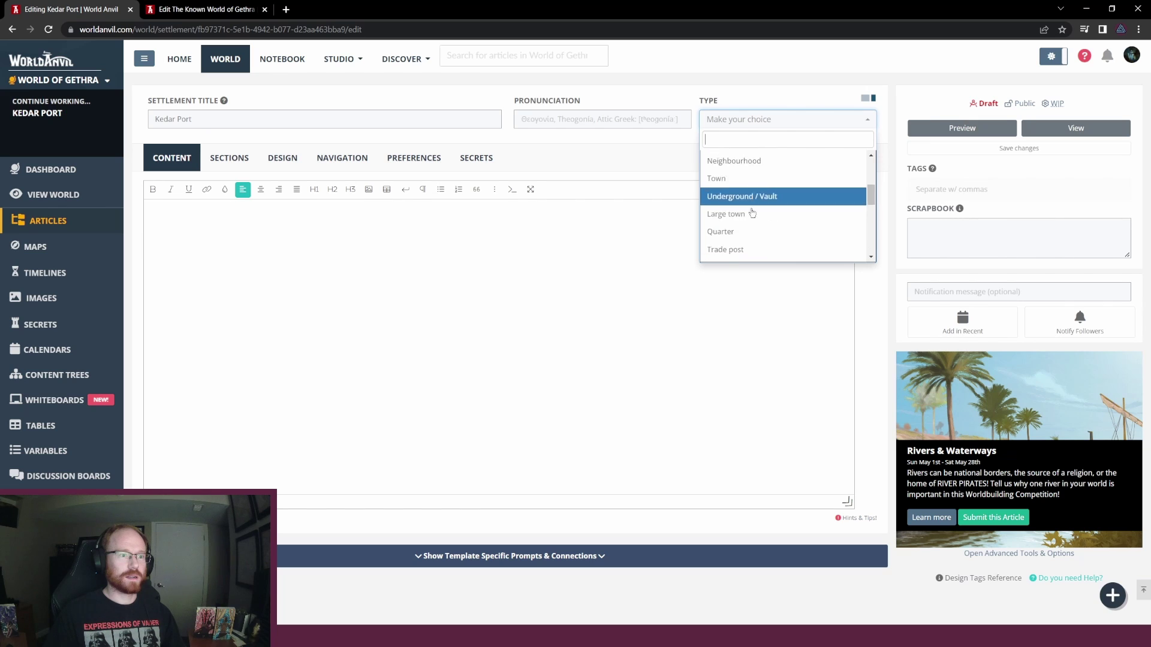
scroll(750, 222, "down", 2)
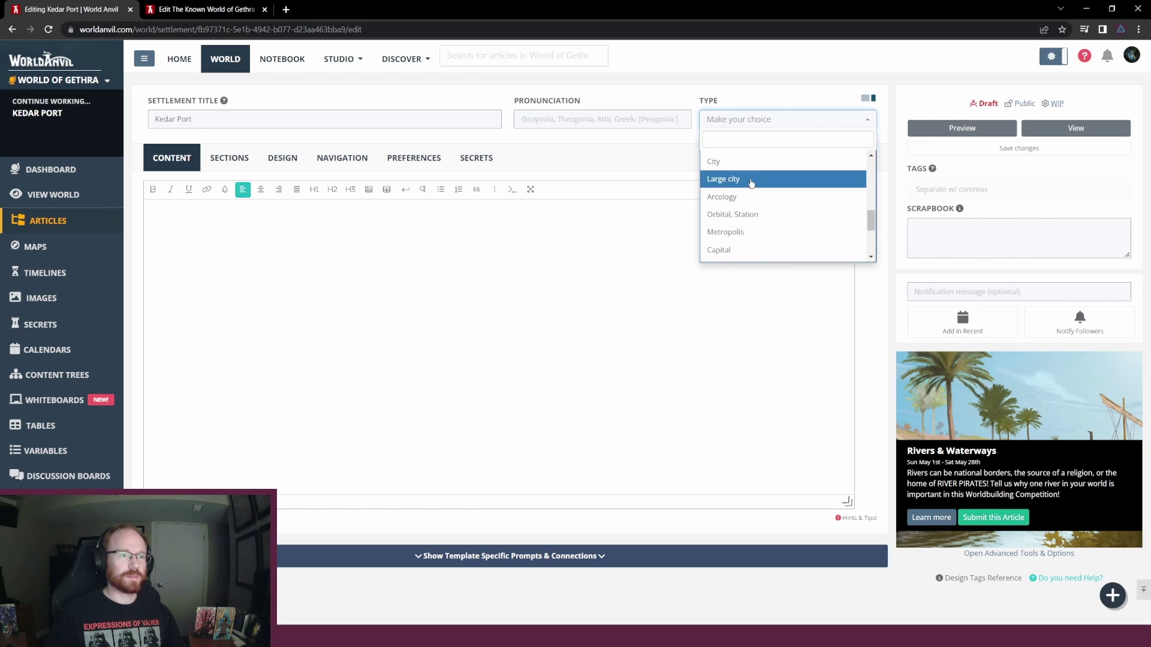
scroll(754, 197, "down", 4)
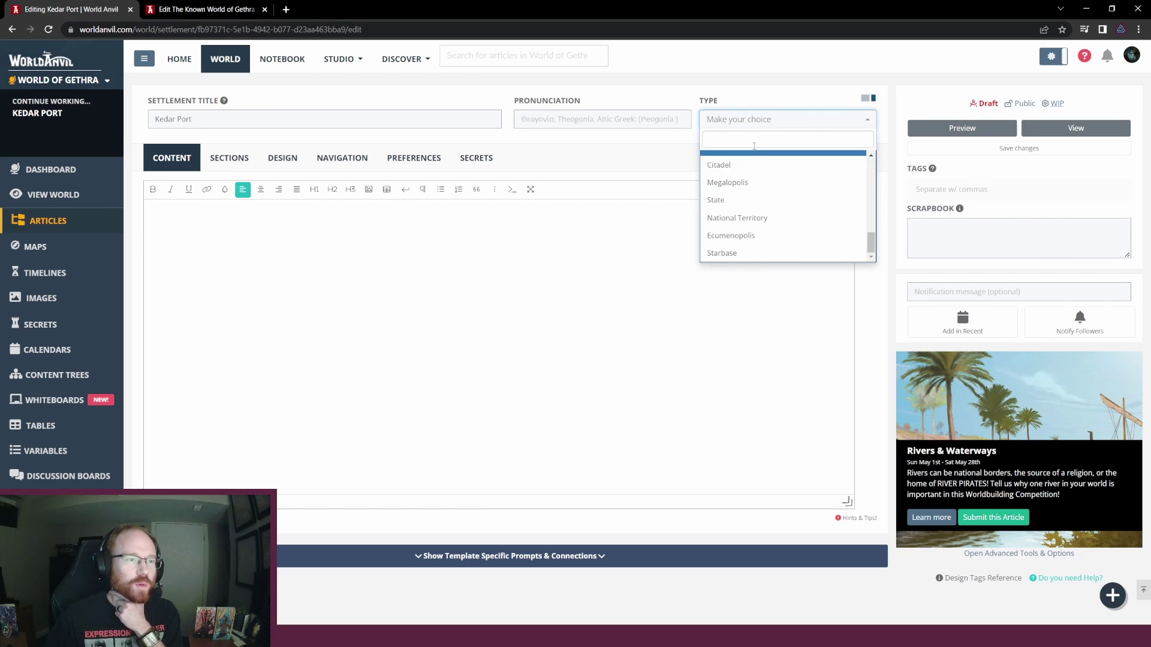
type("ci")
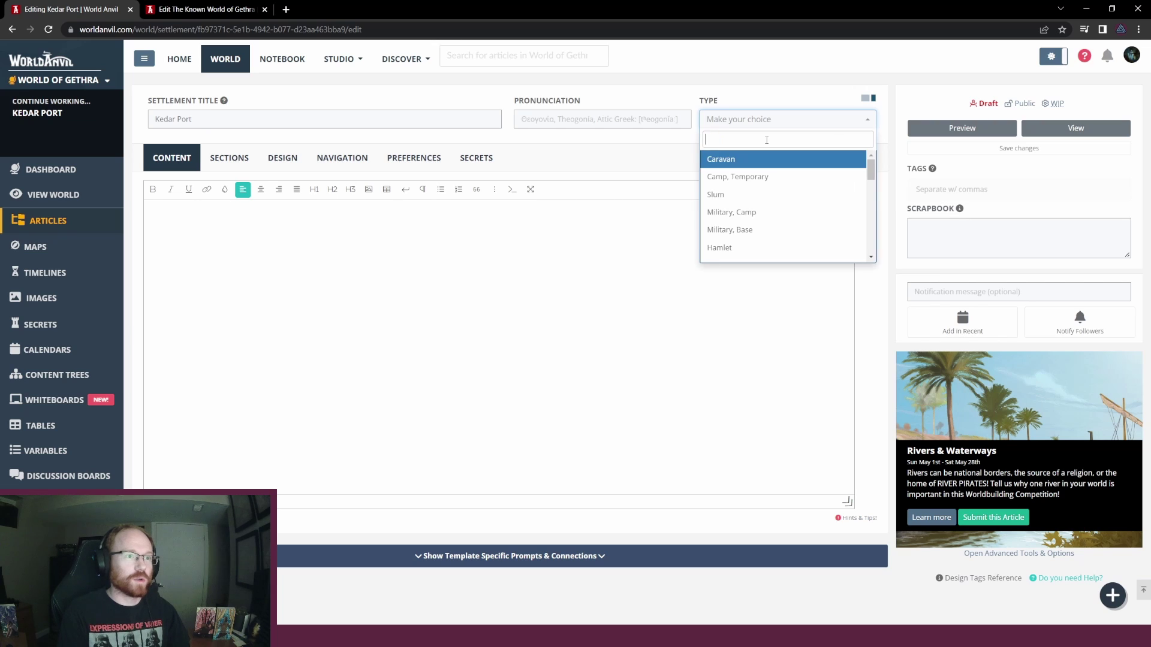
type("ty")
left_click(752, 161)
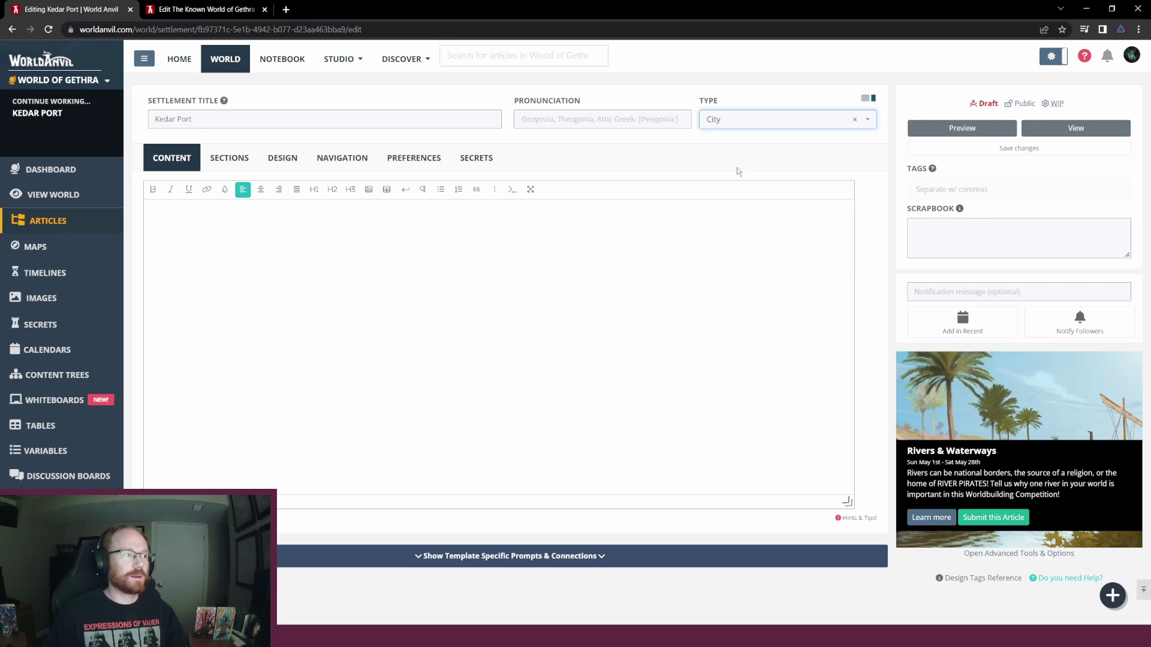
left_click(359, 259)
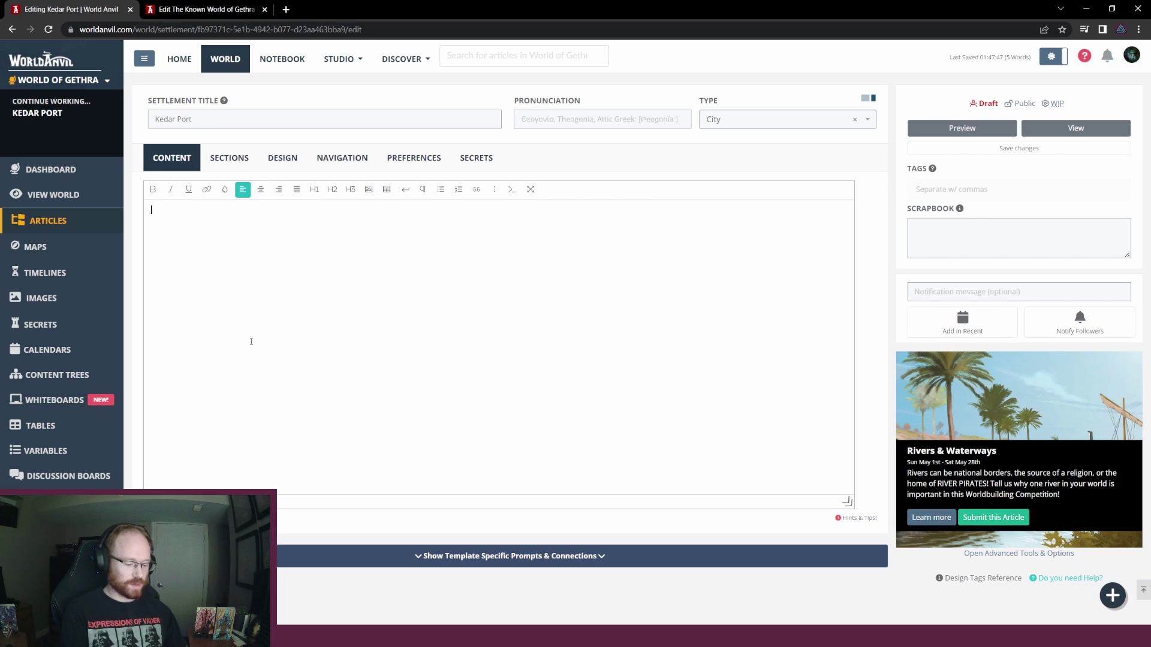
type("Kedar por")
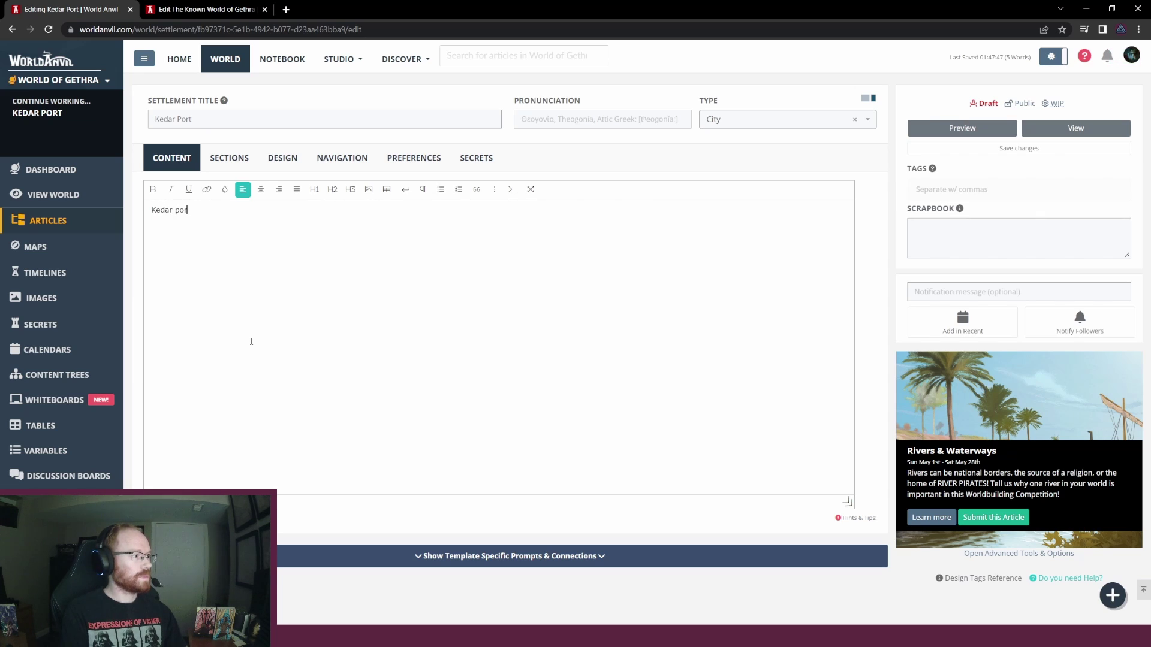
key("BackSpace")
key("BackSpace")
key("BackSpace")
key("ctrl+a")
key("BackSpace")
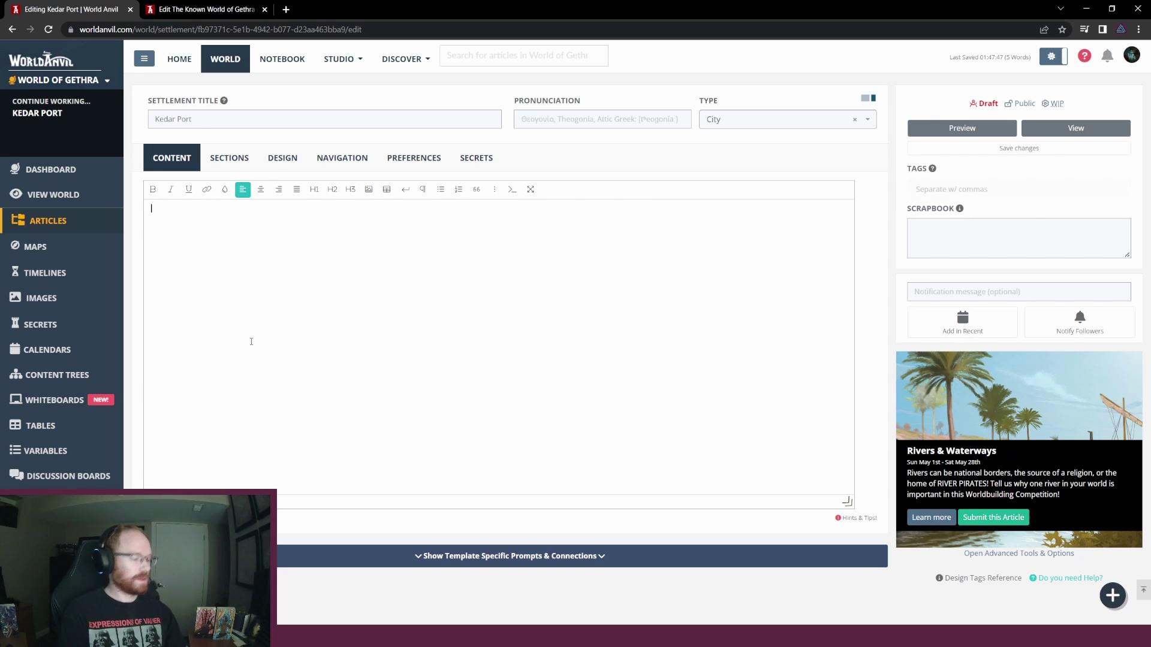
Write "Year Established: ." as the first line of the Kedar Port article content and start a new line
type("Year")
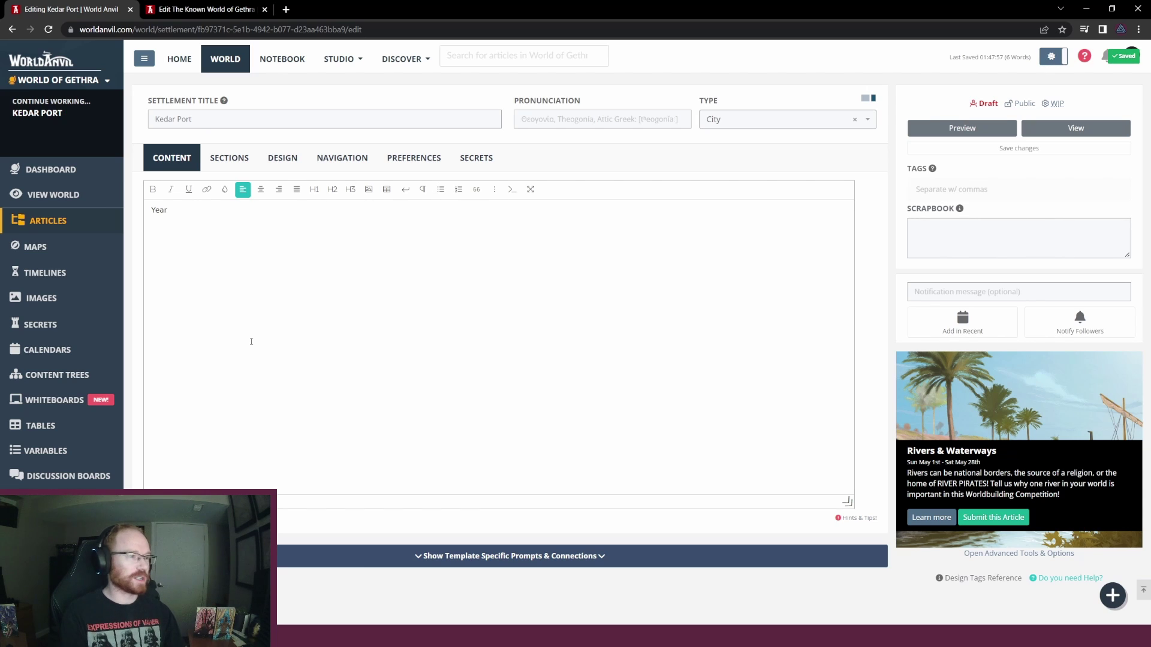
type(" Established: ")
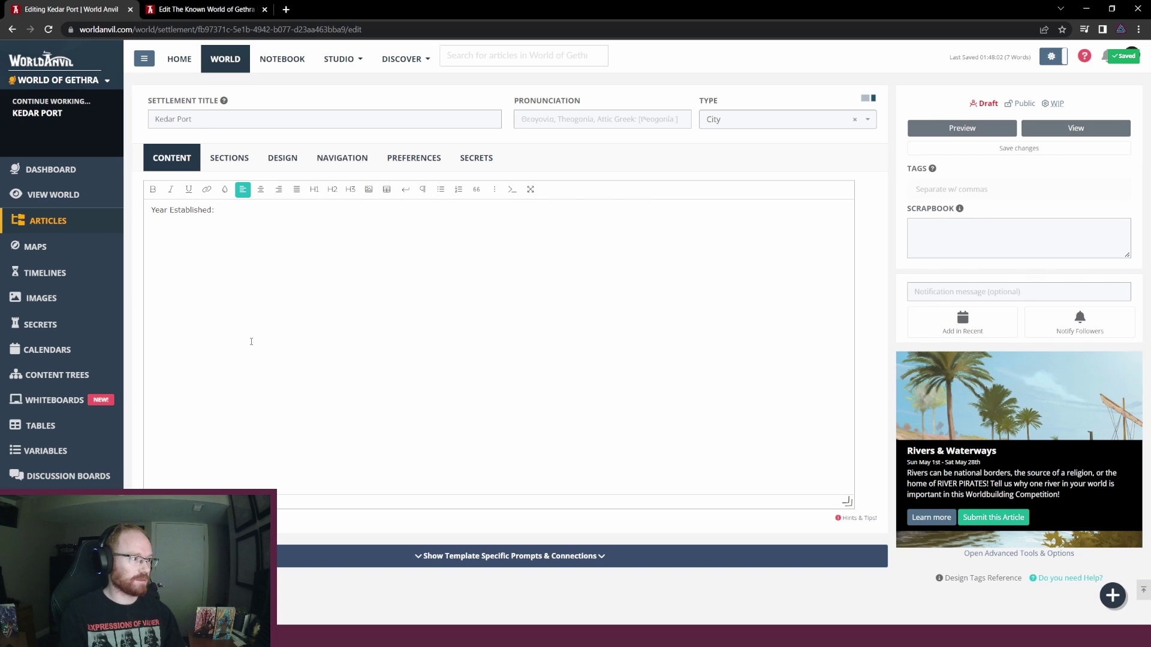
type(" .")
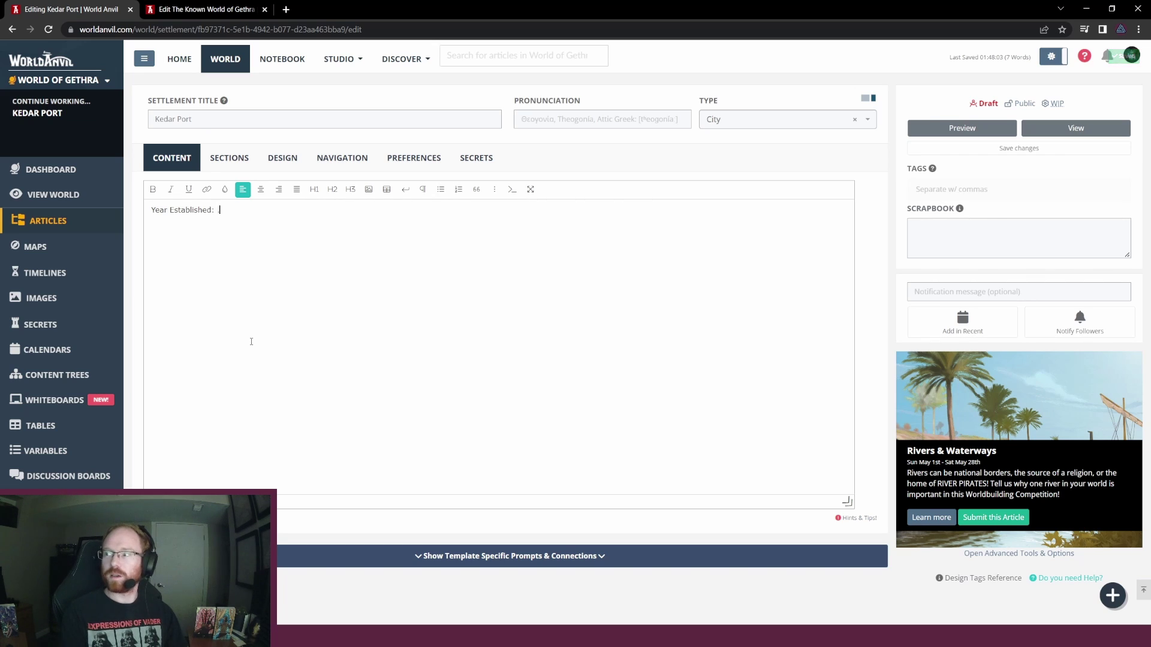
key("Return")
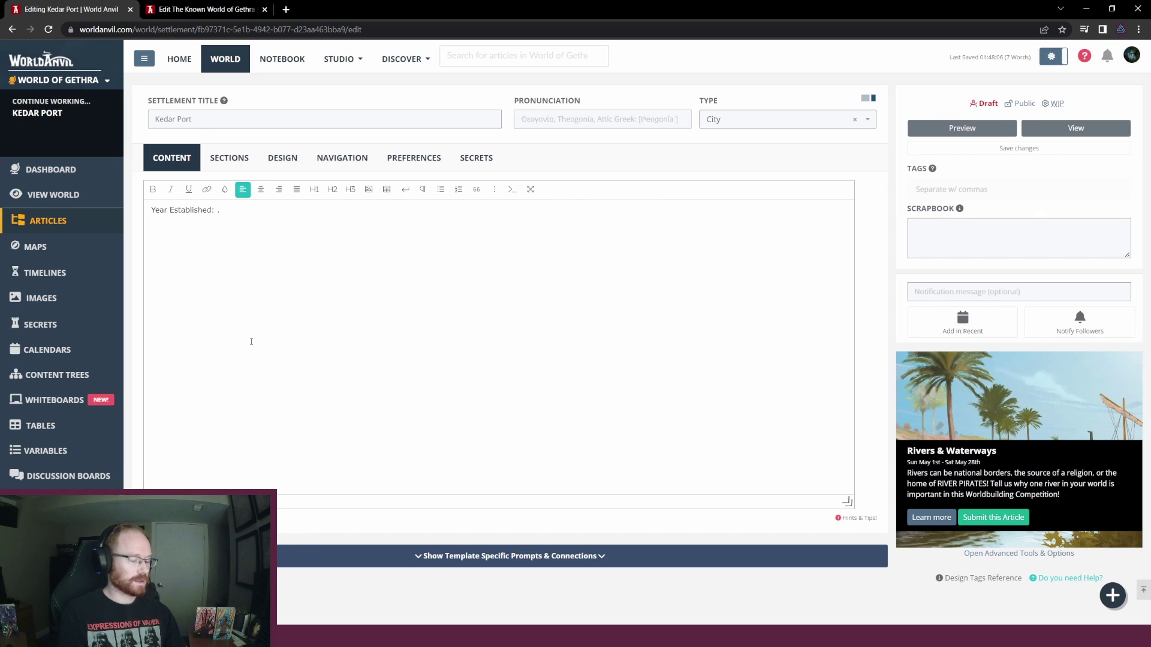
Add the second content line "Current Sovereignty: Disputed."
type("Current ")
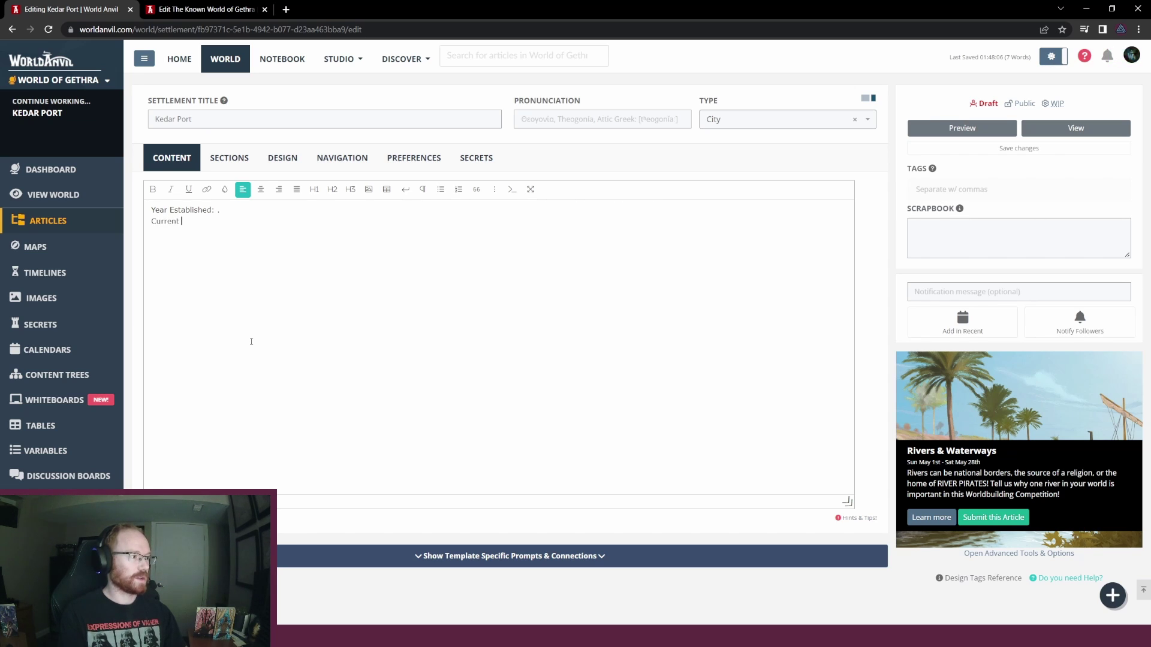
type("So")
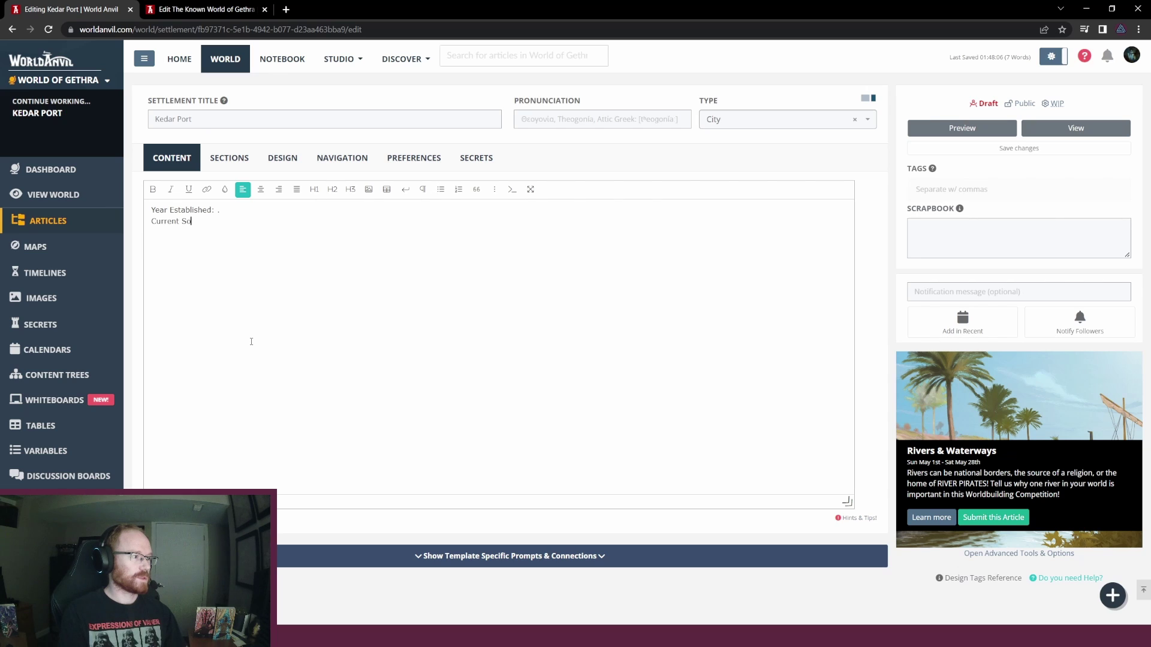
type("vereign")
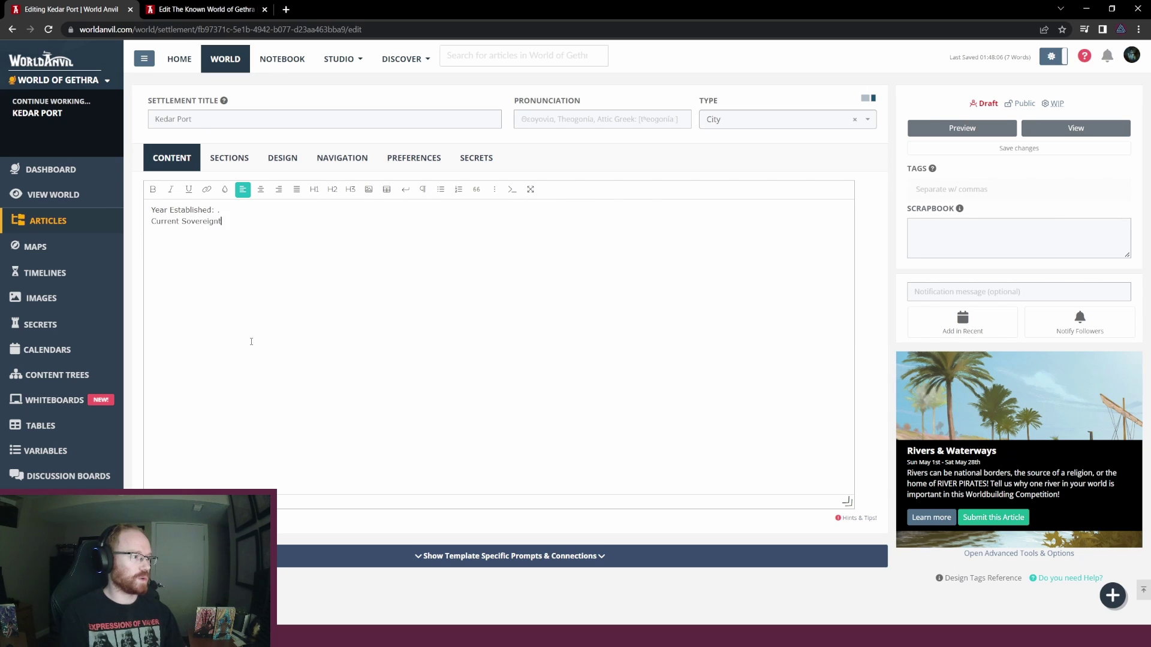
type("ty")
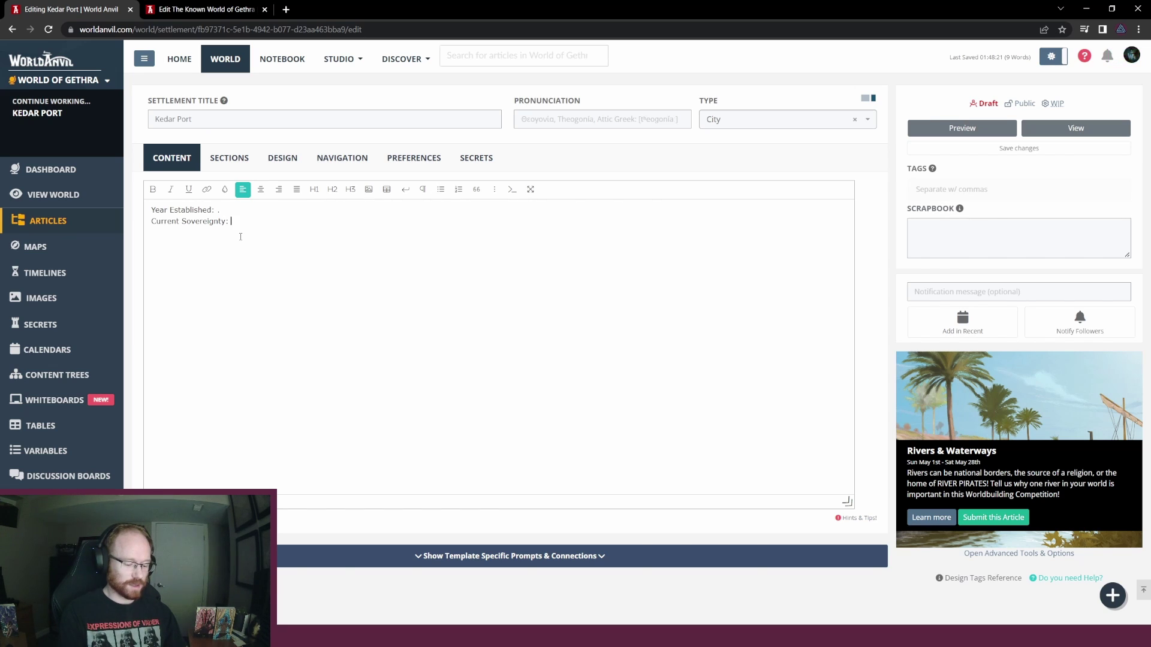
type("Disputed.")
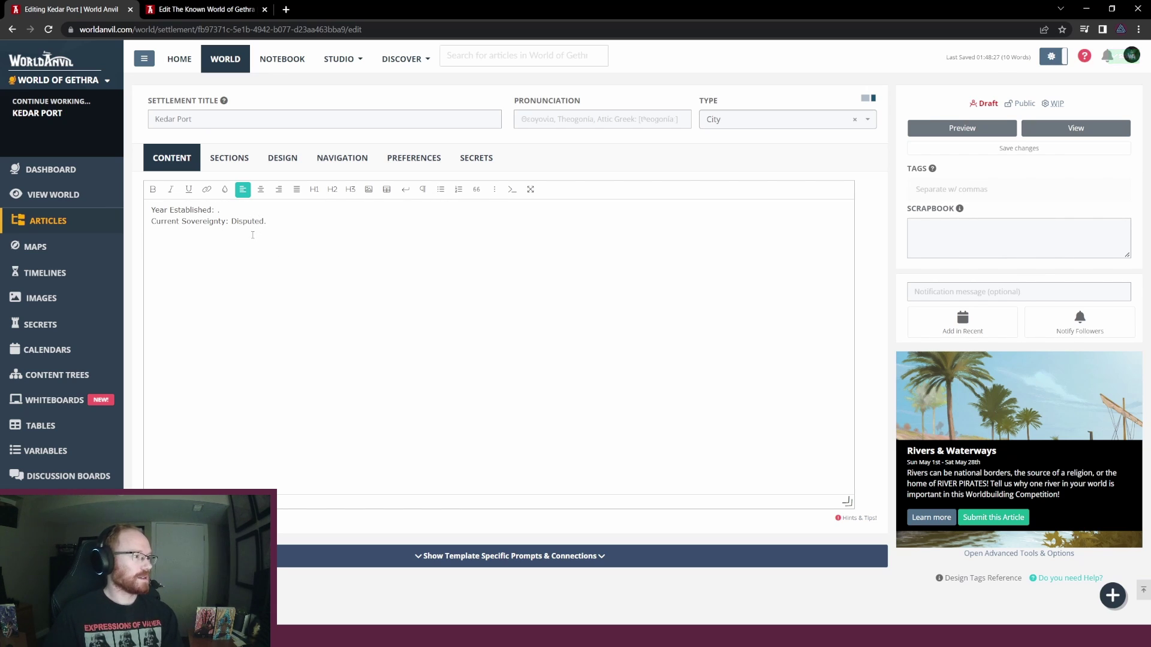
Add "History" as a second-level heading below the sovereignty line, separated from it by a blank line
key("Return")
key("Return")
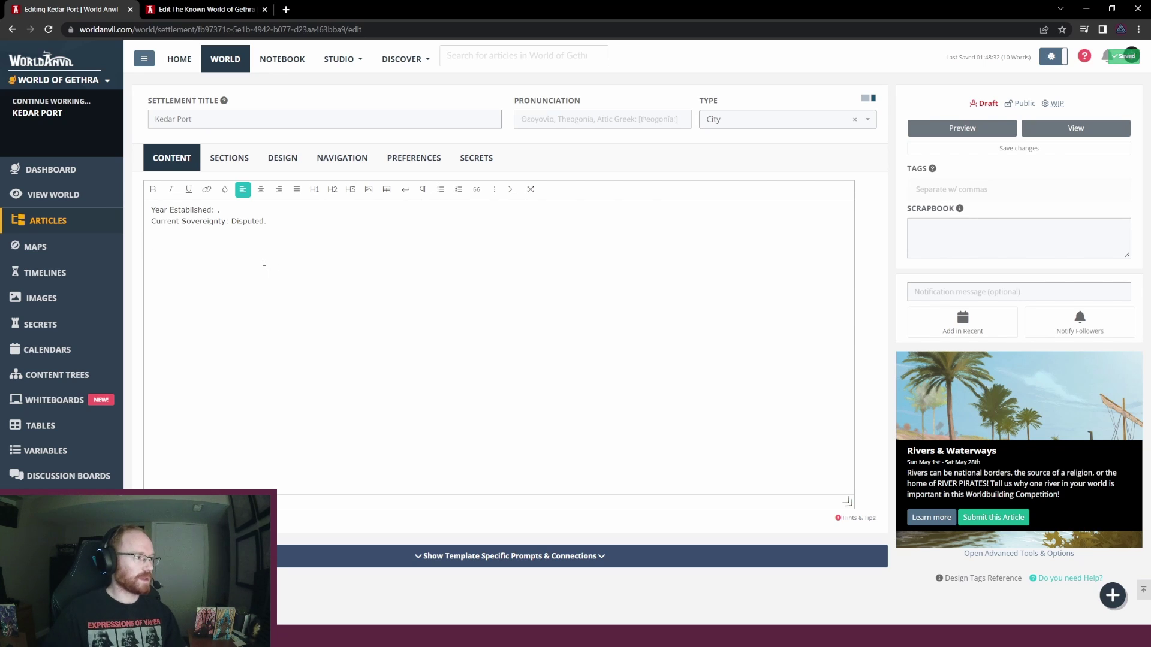
type("History")
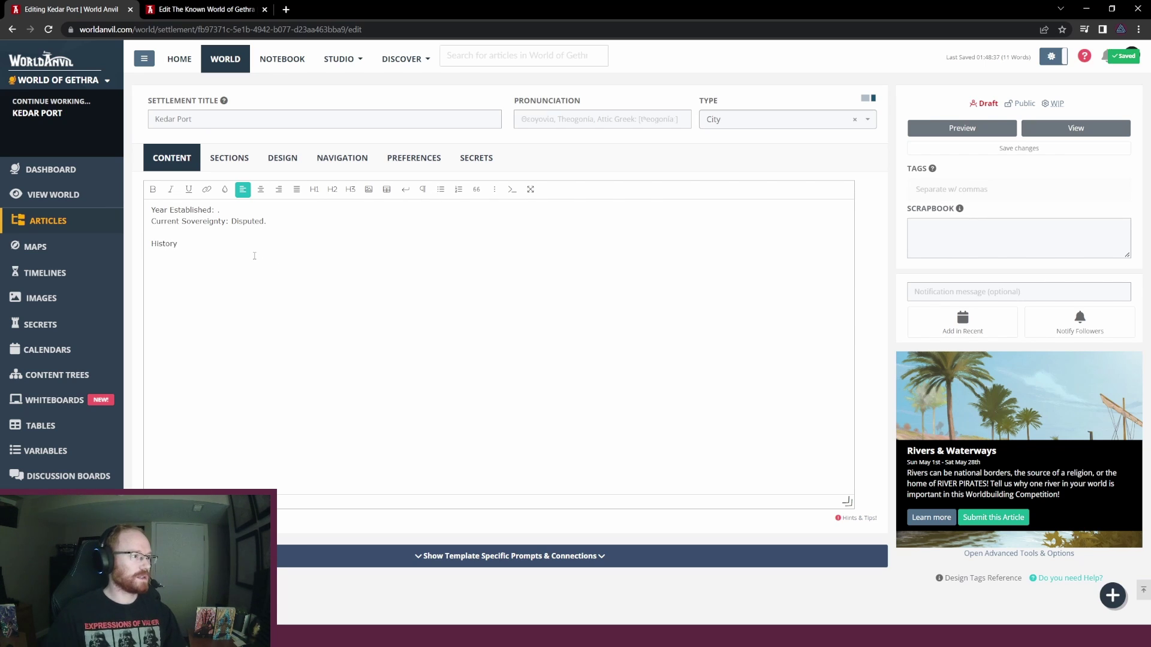
key("shift+Home")
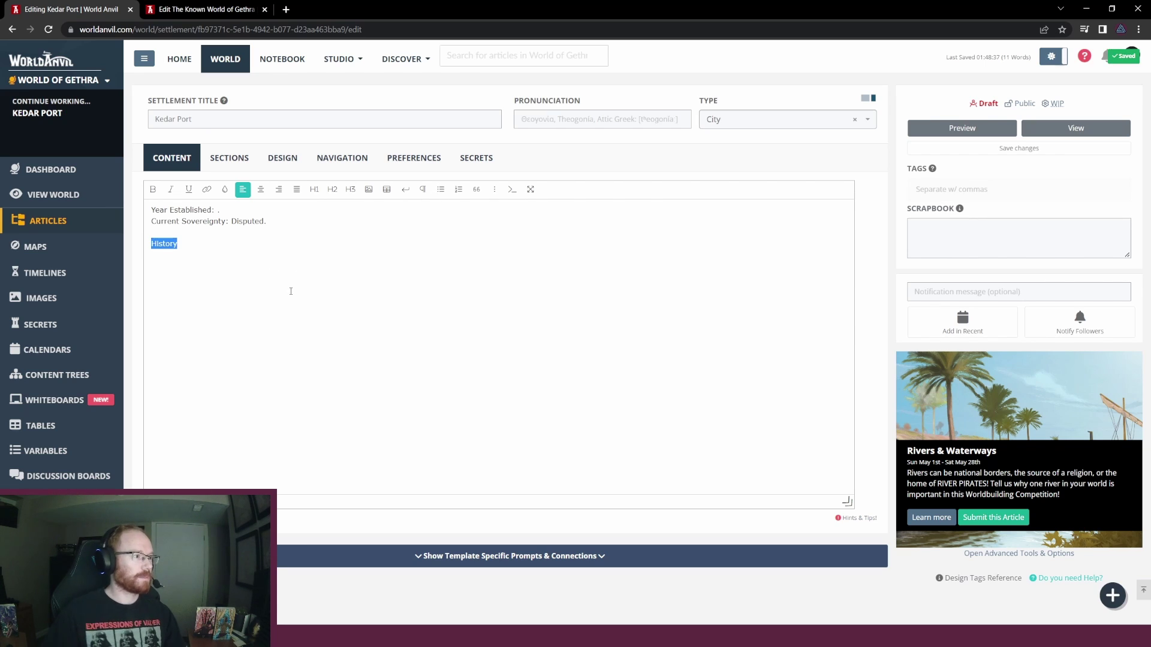
left_click(330, 191)
key("Return")
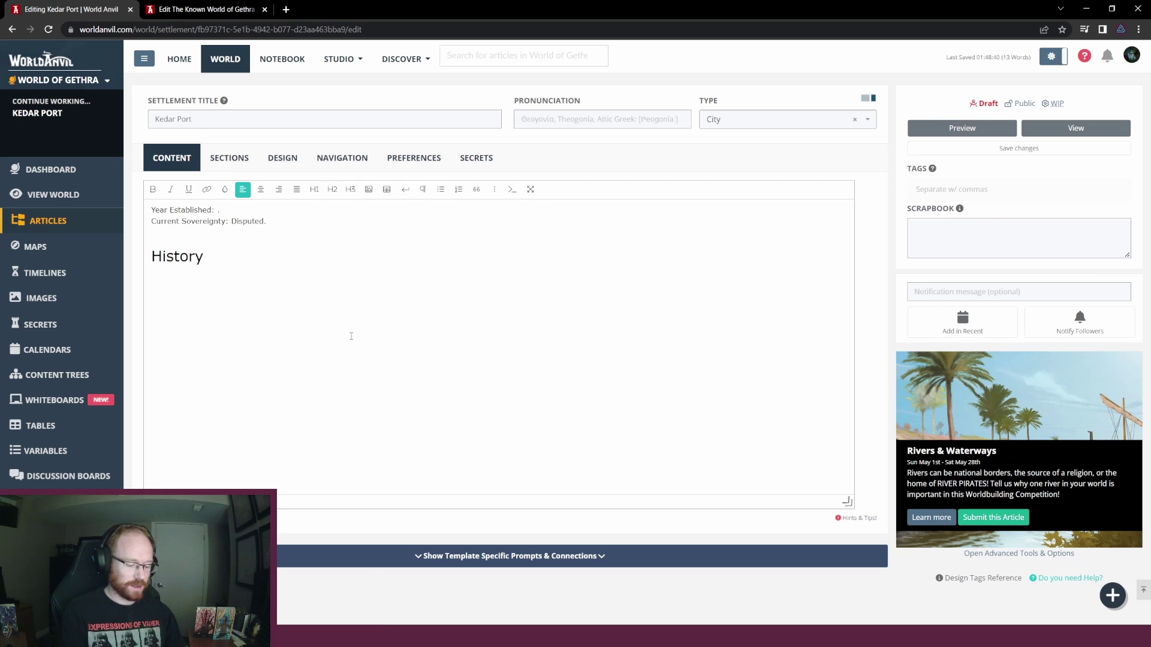
Begin the first History sentence with "In YSO 717"
type("In 717")
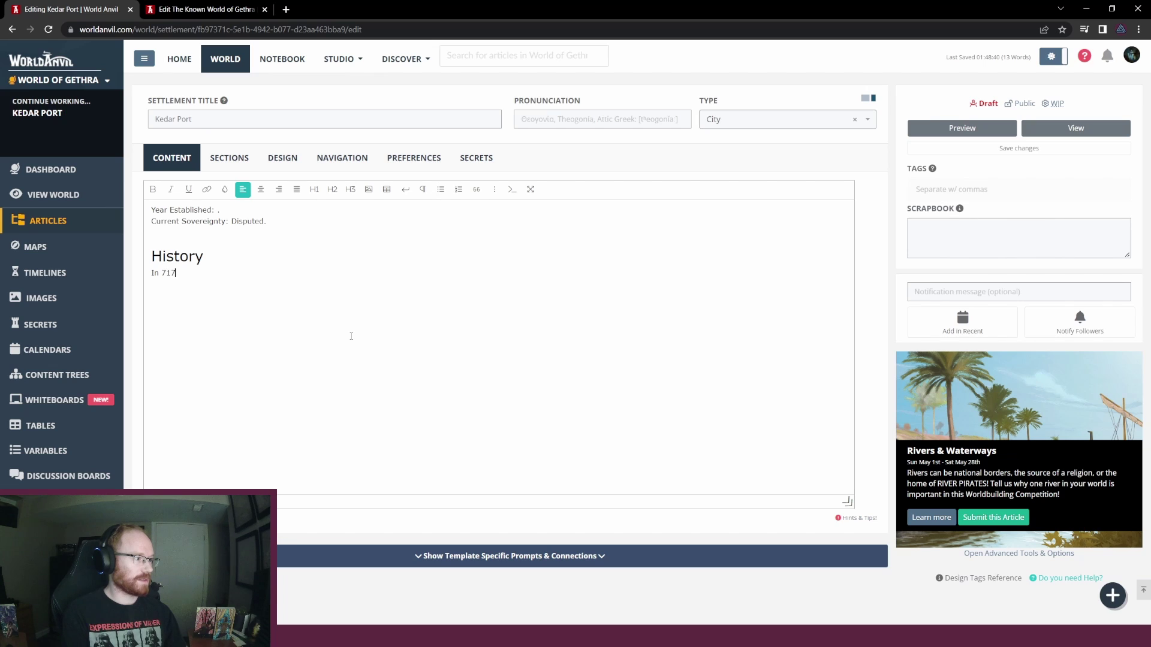
key("BackSpace")
key("BackSpace")
key("BackSpace")
key("BackSpace")
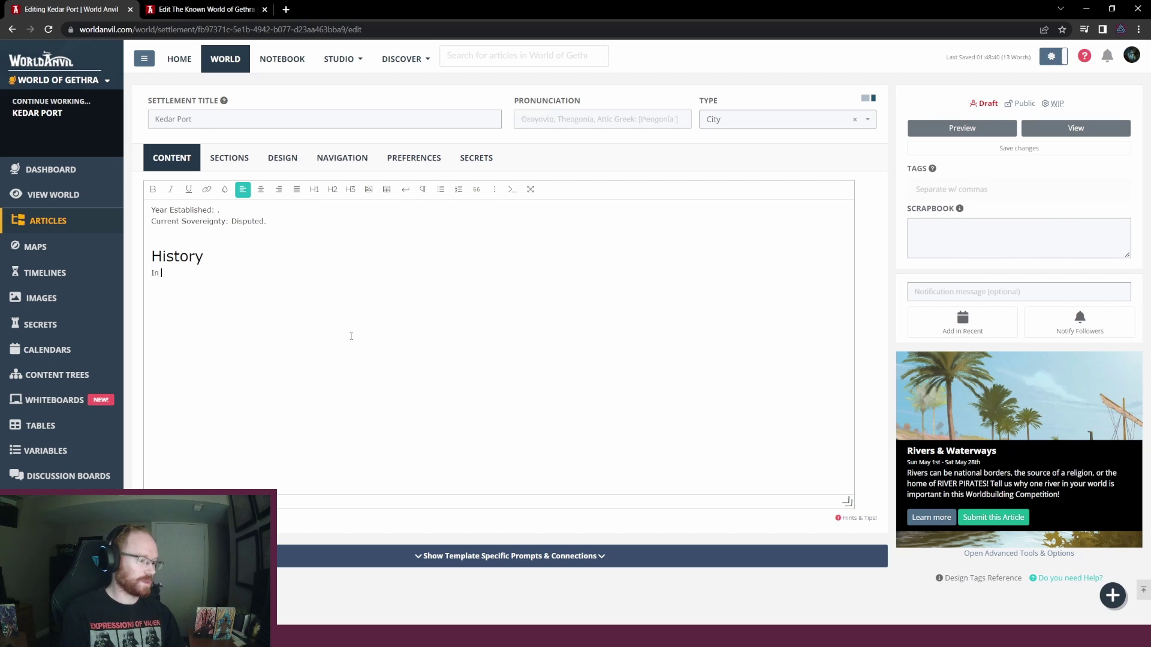
type("YSO 717")
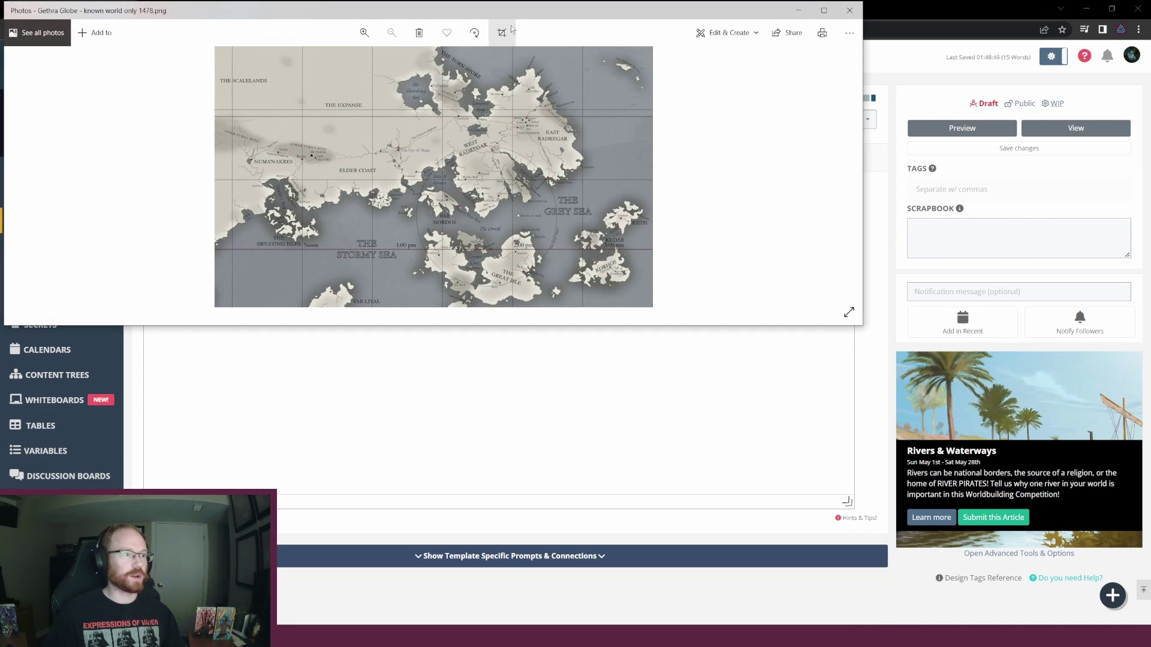
Examine the Orrish region on the Gethra Globe - known world only 1478.png map in Photos, and close the image
double_click(528, 9)
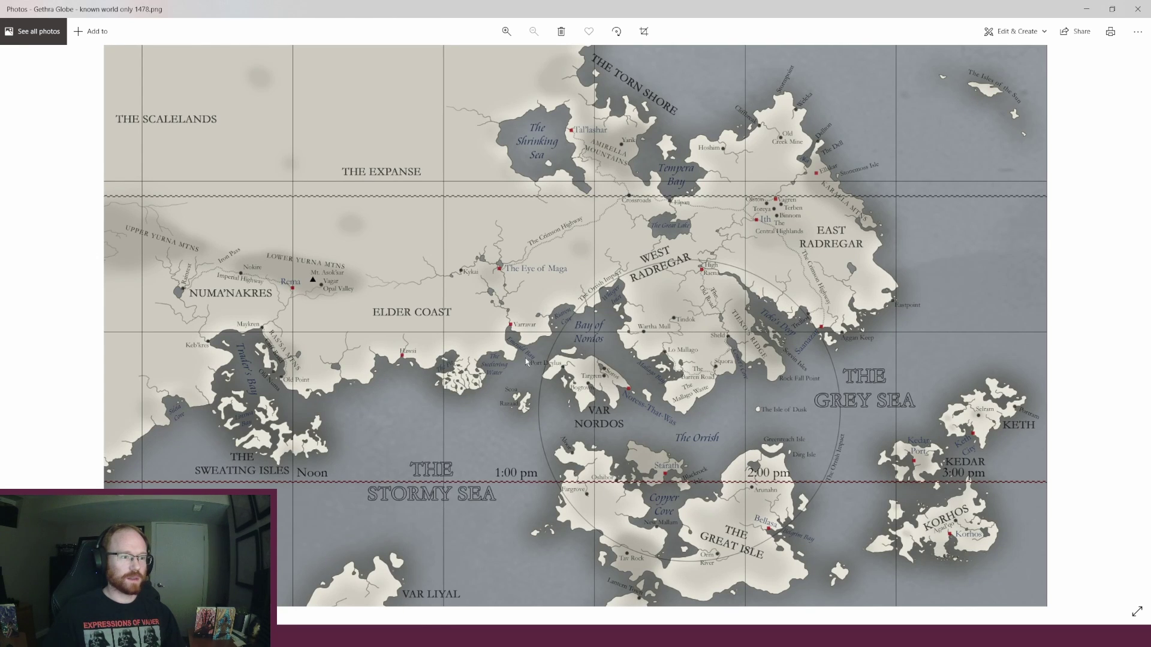
scroll(842, 463, "up", 3)
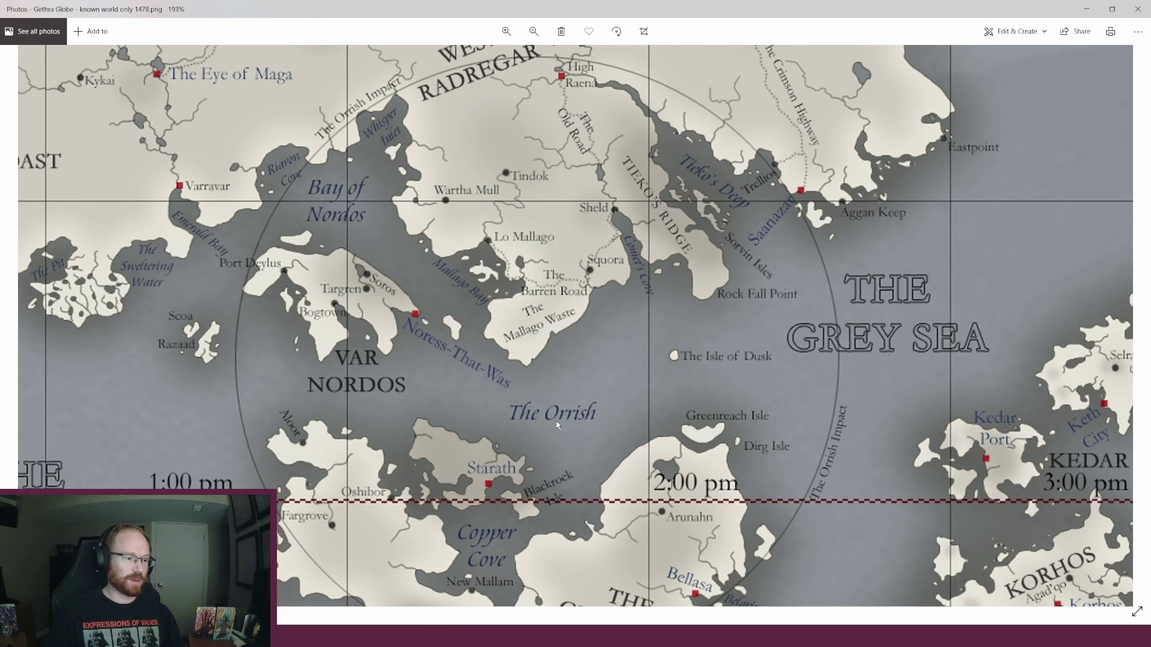
scroll(564, 425, "down", 3)
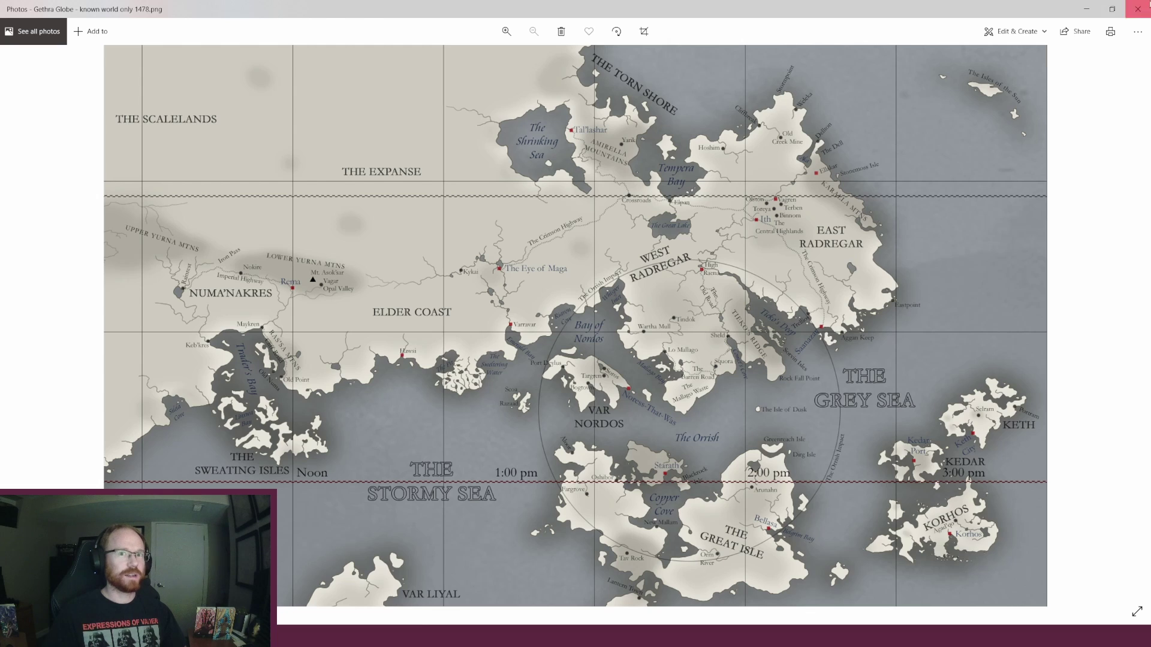
left_click(1129, 10)
Complete the History sentence to read "In YSO 717, King Asharo seized power from the gangs ruling Kedar."
left_click(200, 271)
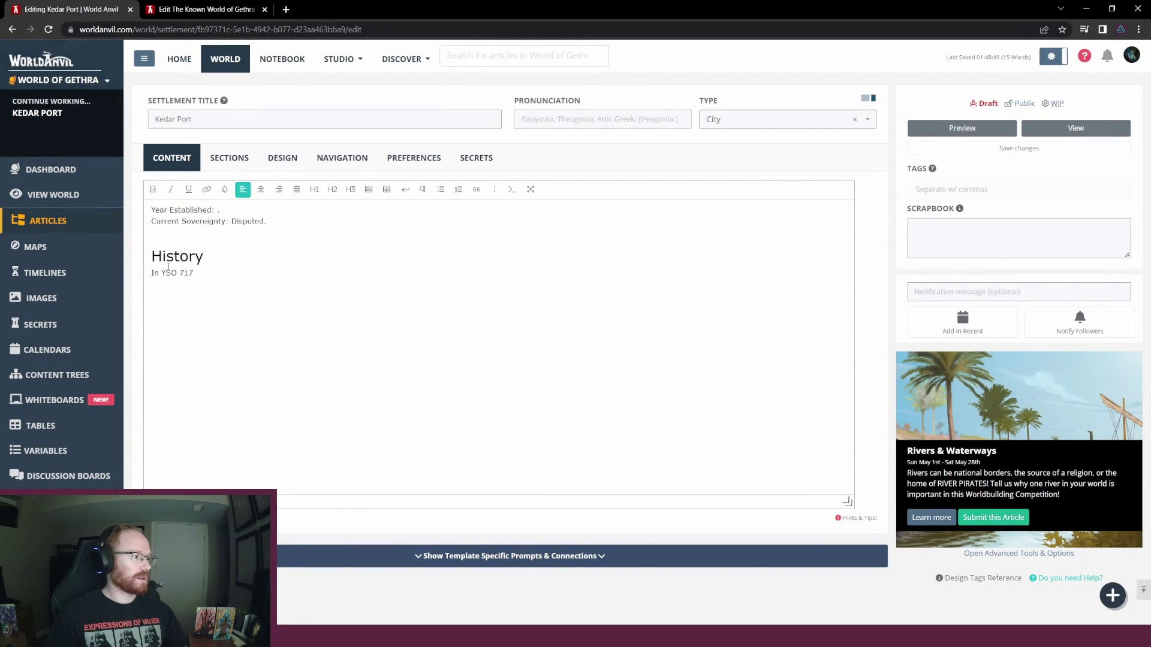
left_click_drag(161, 273, 178, 275)
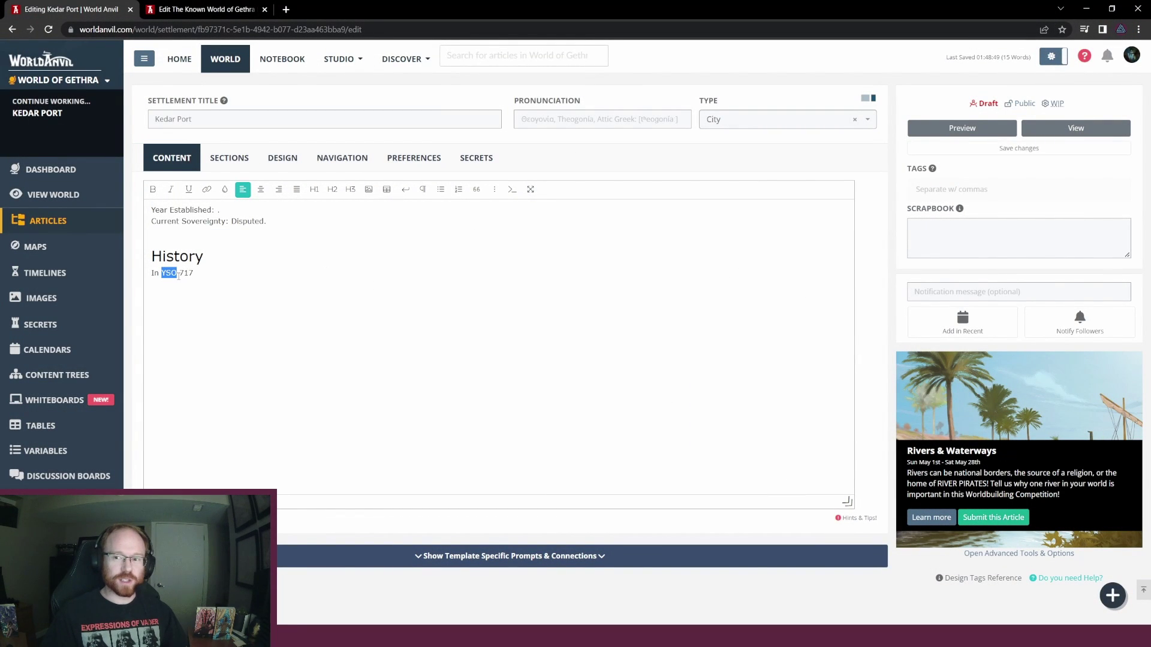
left_click(198, 280)
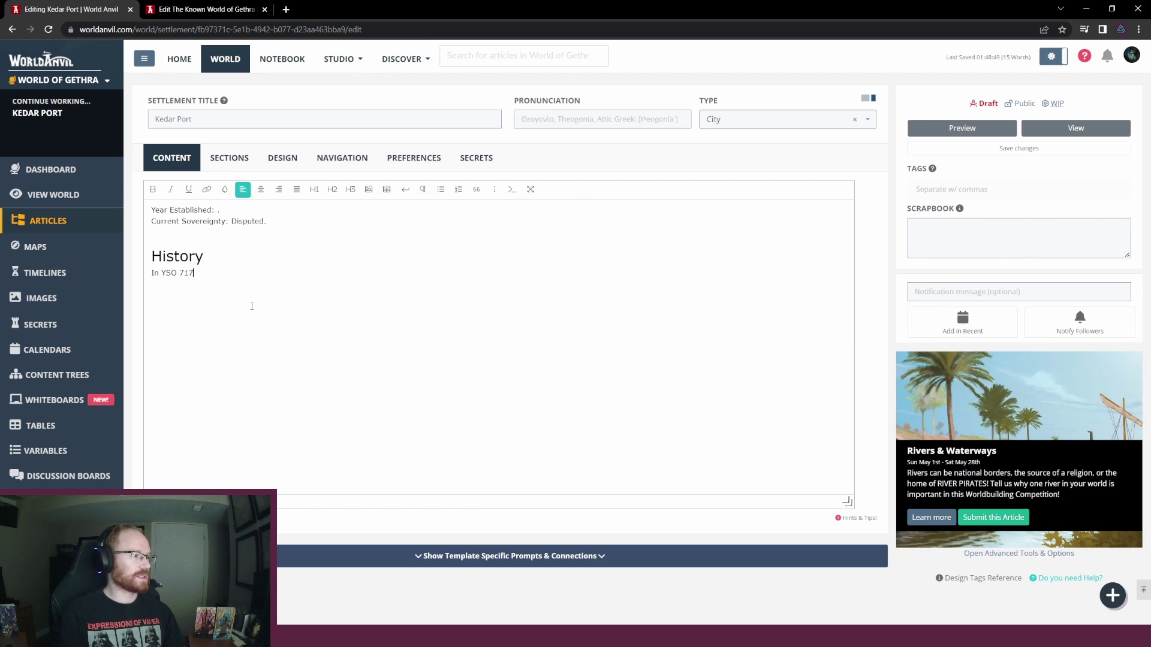
type(", ")
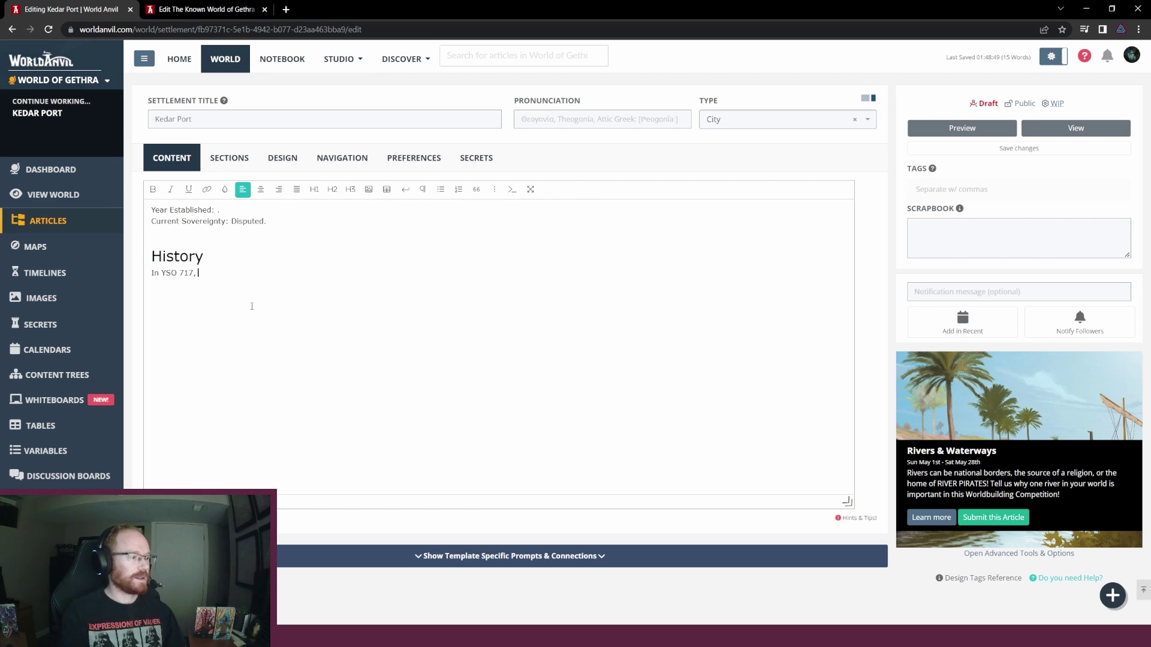
type("King Asharo ")
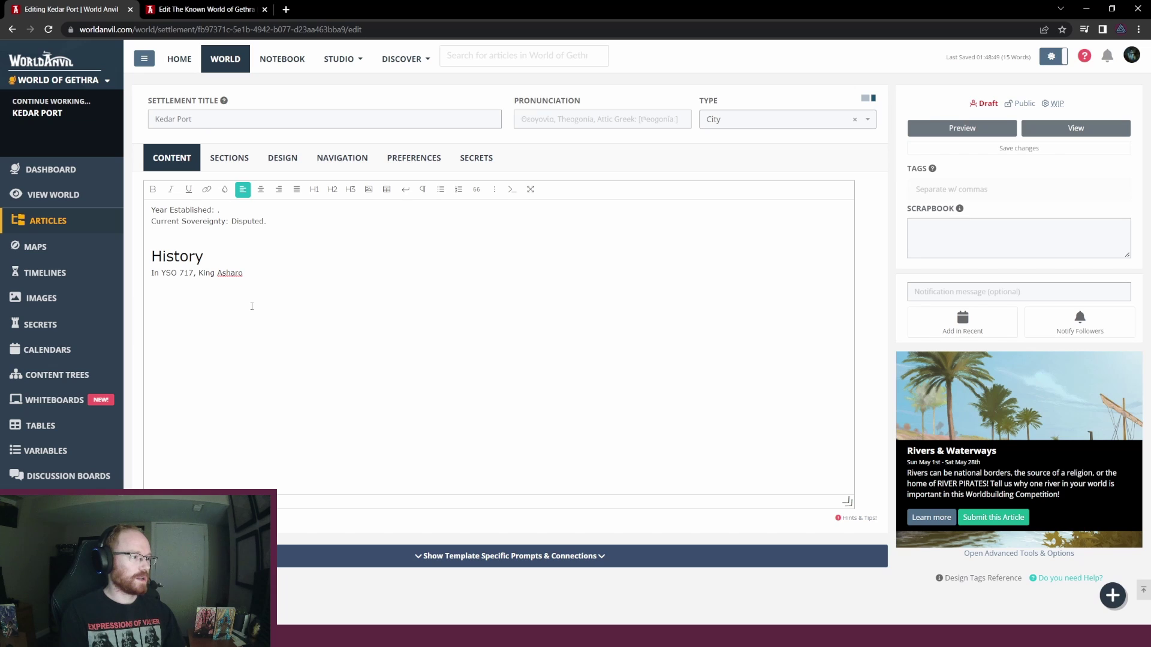
type("began")
key("BackSpace")
key("BackSpace")
key("BackSpace")
key("BackSpace")
key("BackSpace")
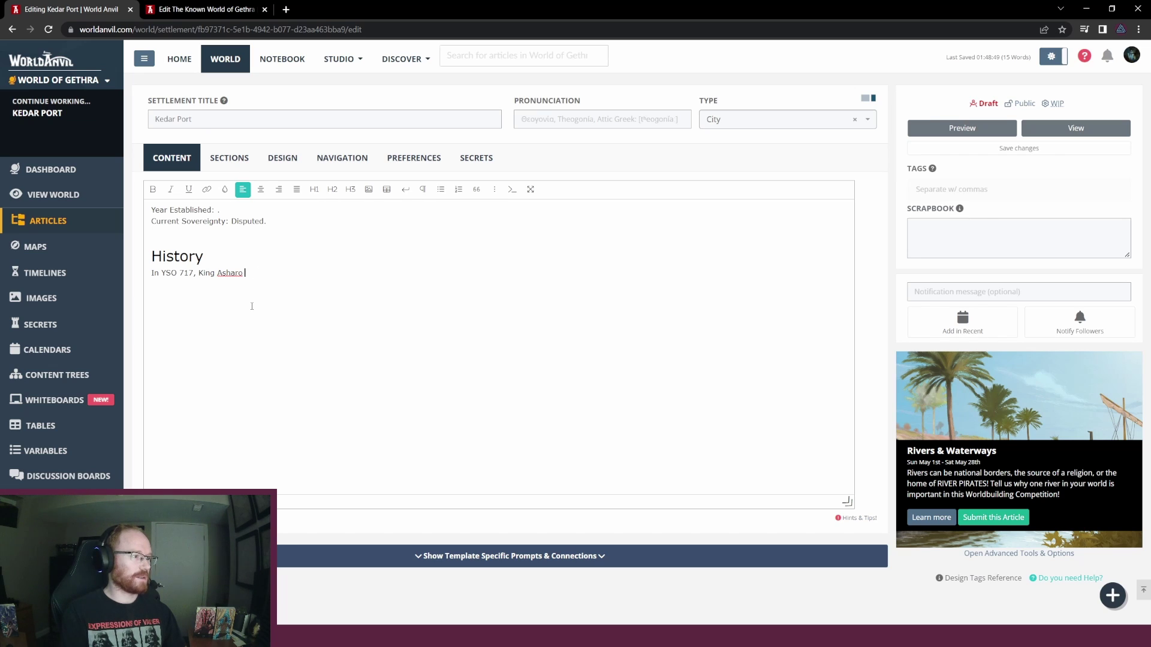
type("seized power ")
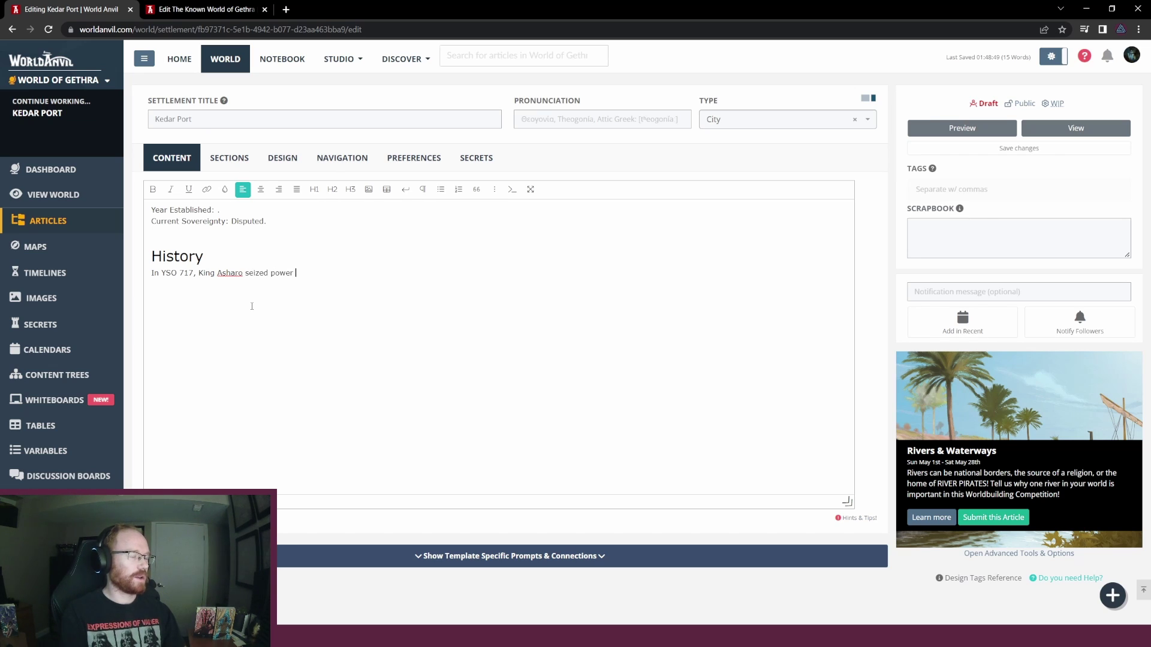
type("from the gangs rul")
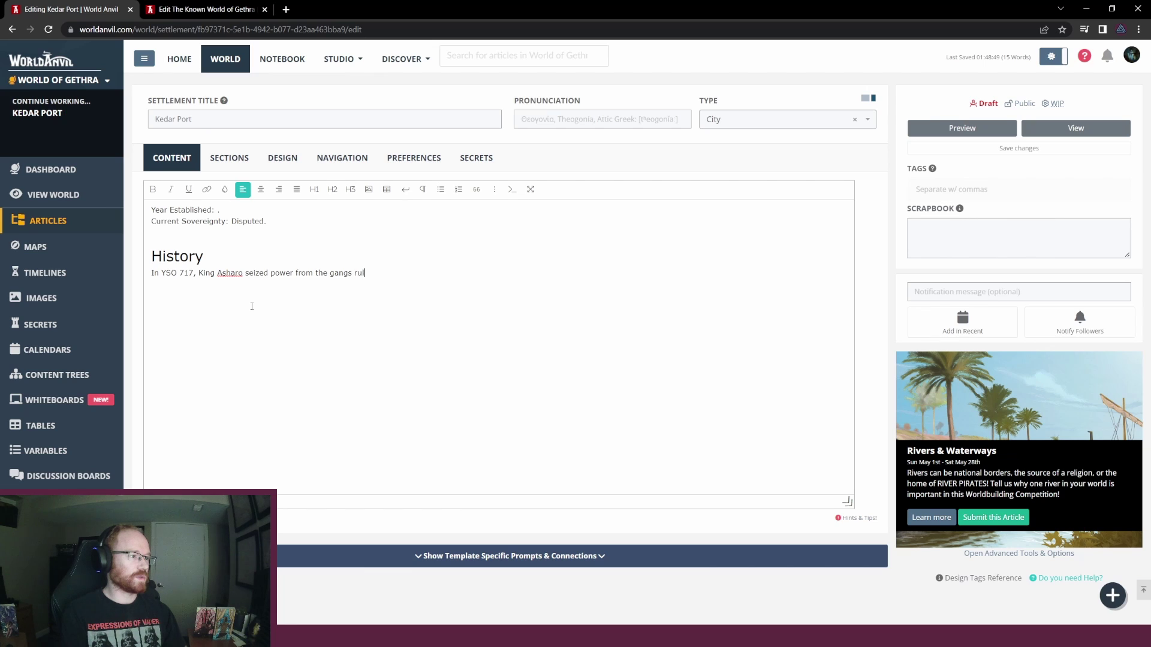
type("ing Kedar.")
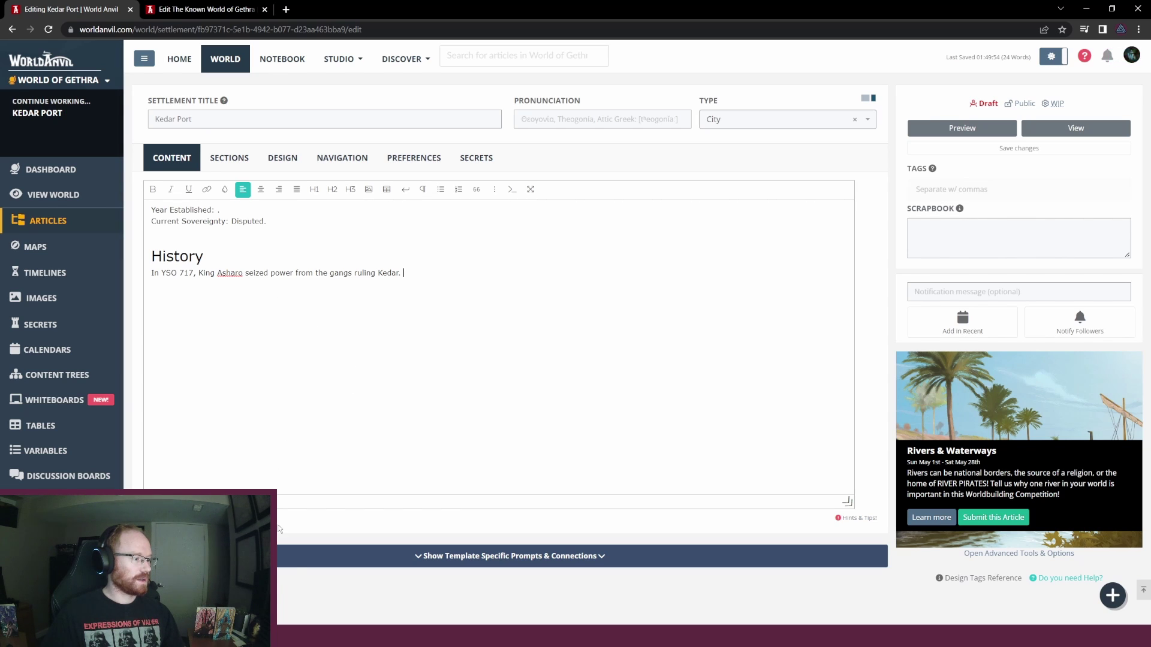
Check the year Asharo seizes power in Aeon Timeline, and correct the year in the World Anvil History sentence to 767
key("alt+Tab")
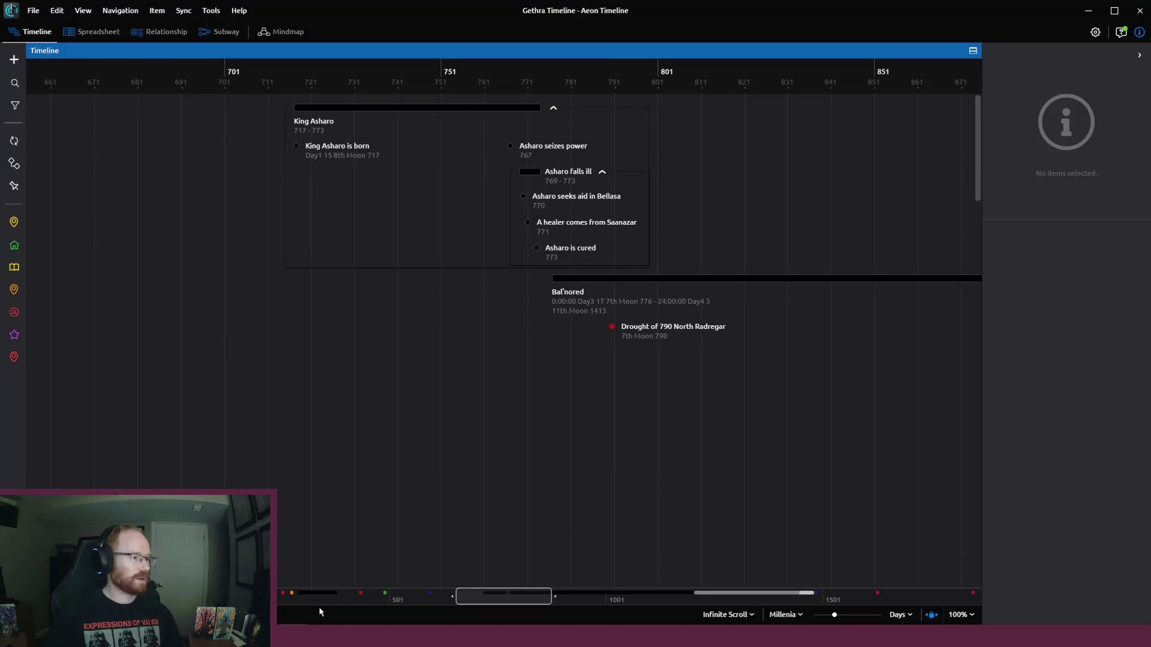
left_click(551, 148)
key("alt+Tab")
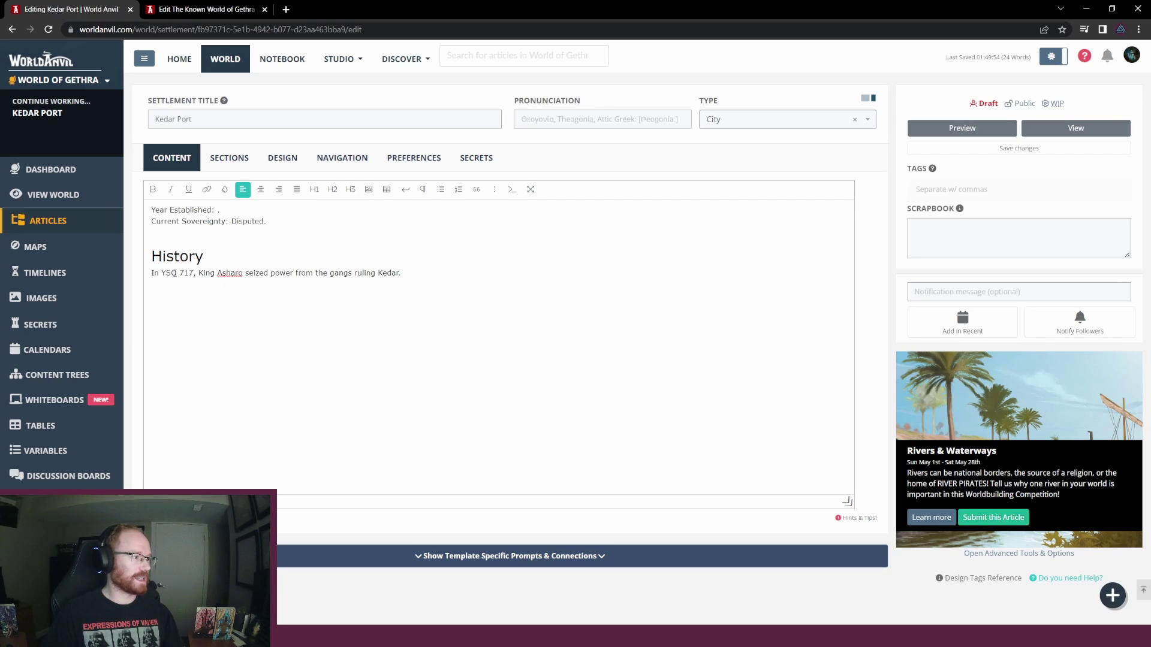
left_click(188, 273)
key("BackSpace")
type("0")
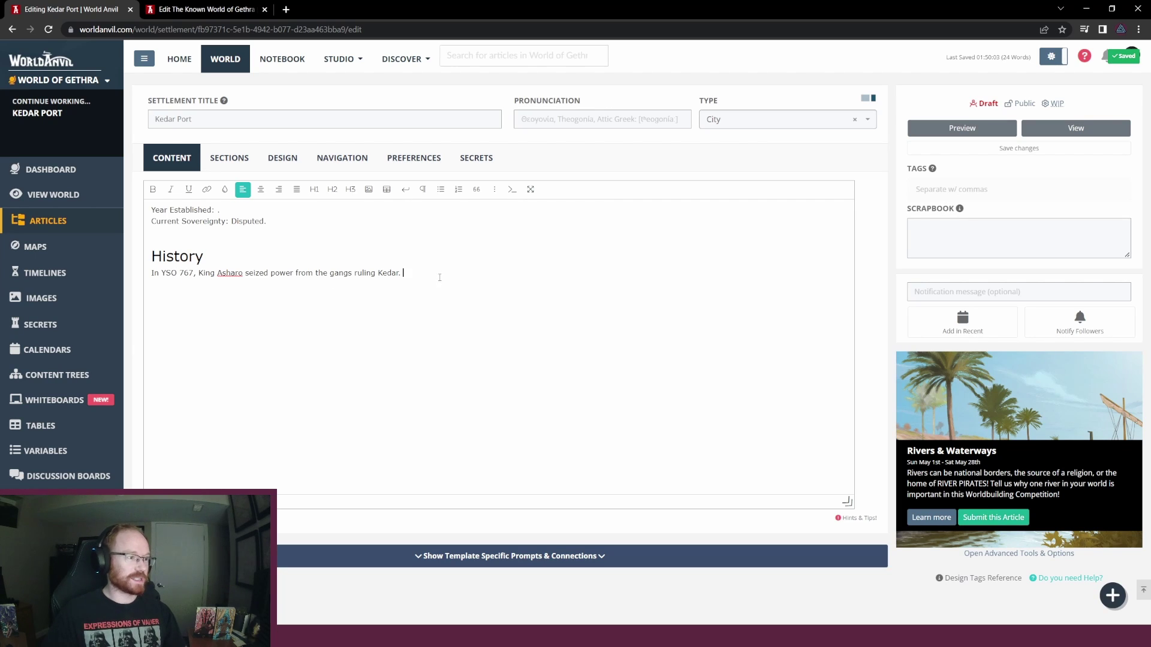
Change the end of the History sentence from "Kedar." to "Kedar Port."
left_click(400, 421)
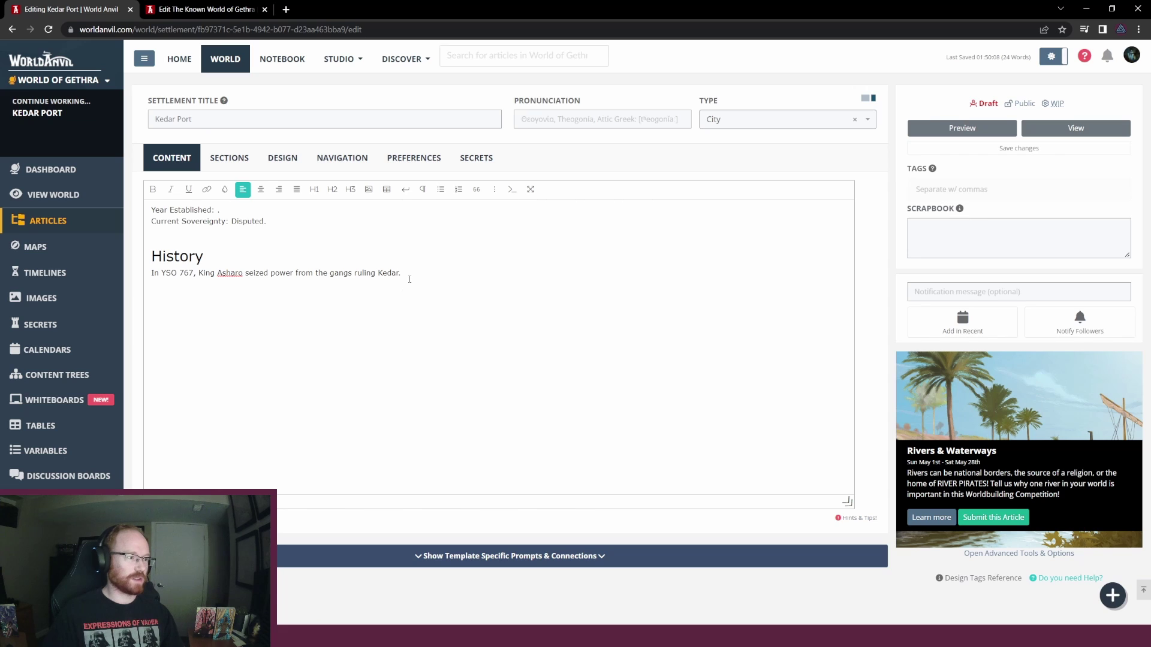
key("BackSpace")
type("Port.")
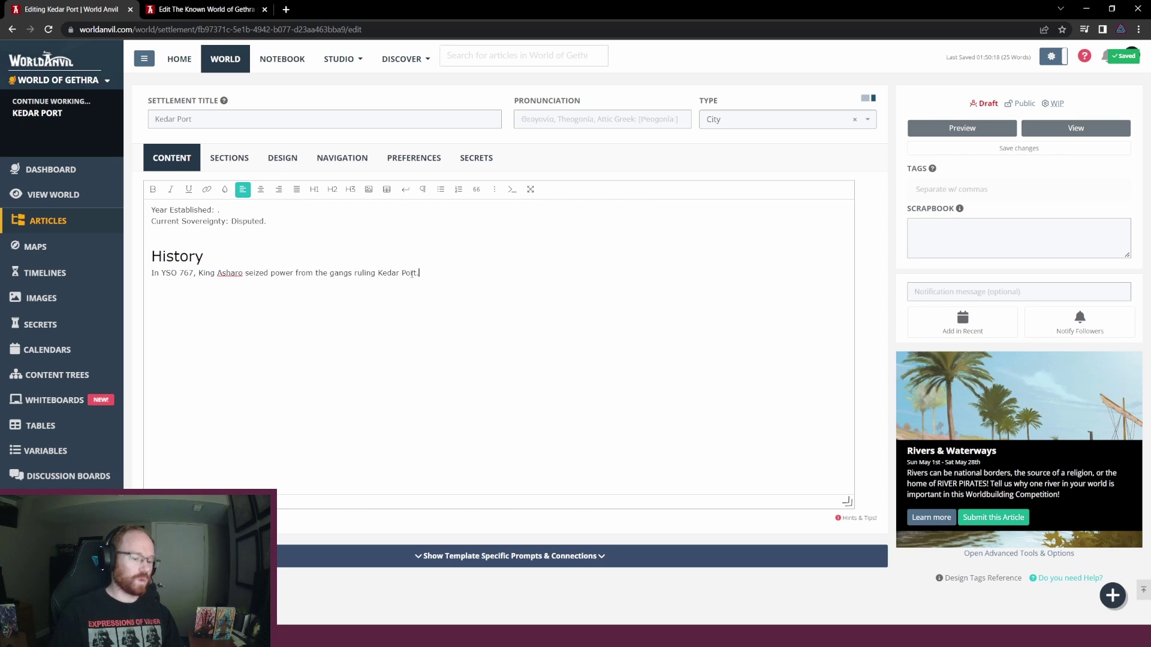
double_click(226, 274)
left_click_drag(226, 274, 207, 275)
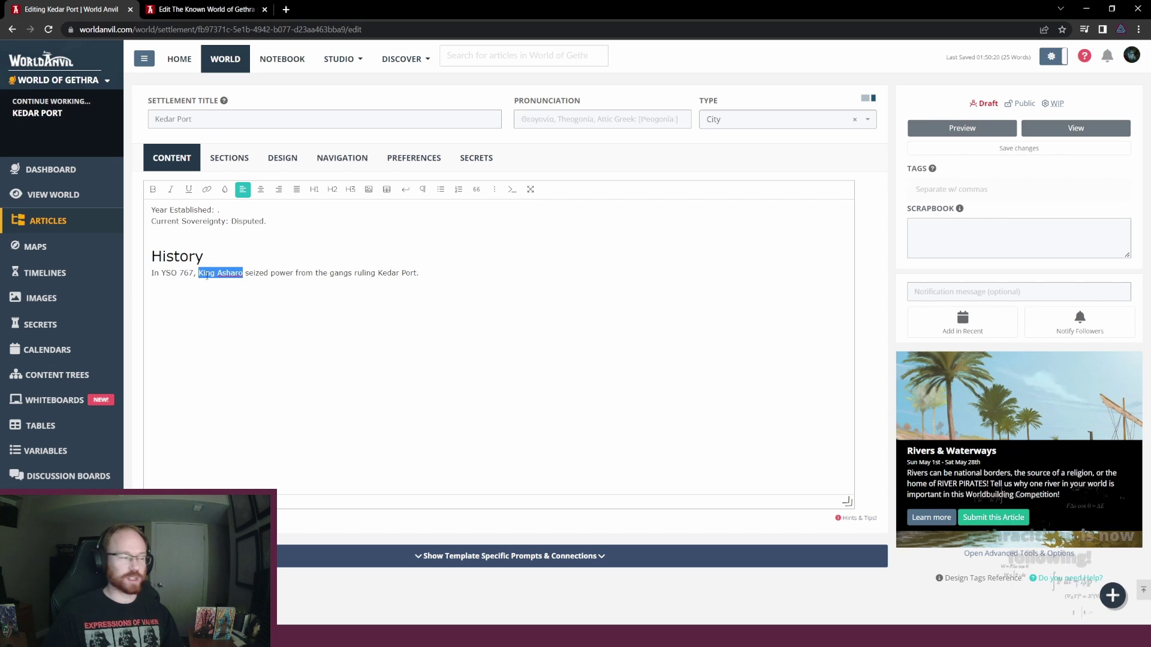
left_click(258, 350)
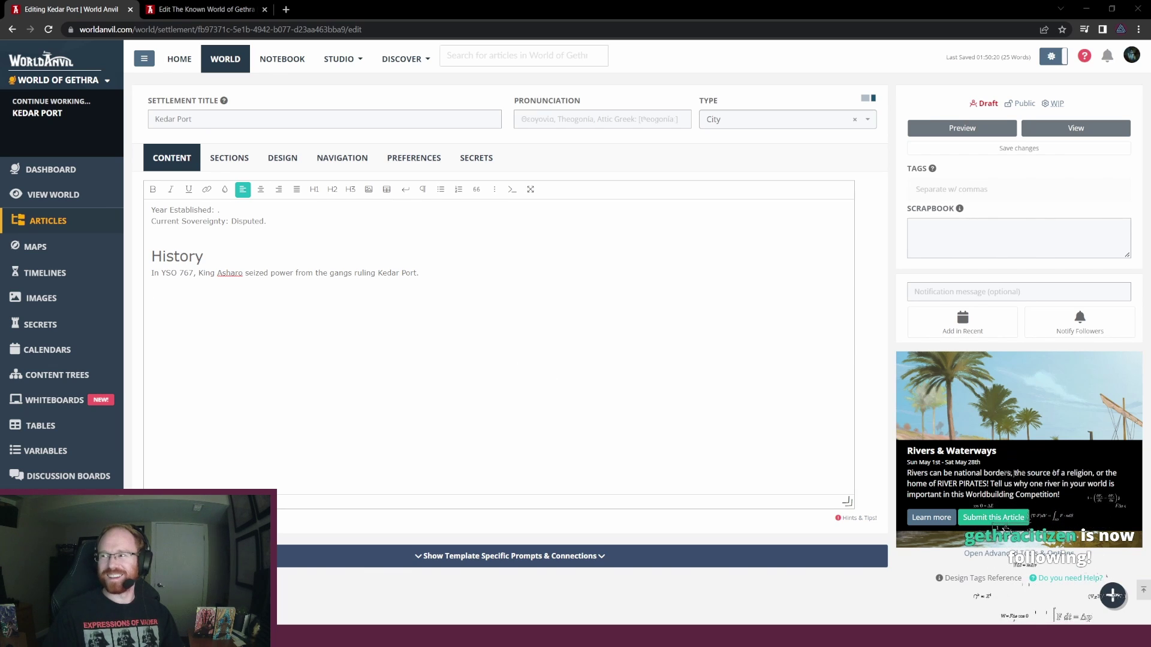
Start a new paragraph under the King Asharo sentence, after a blank line, with the words "Present day,"
key("Return")
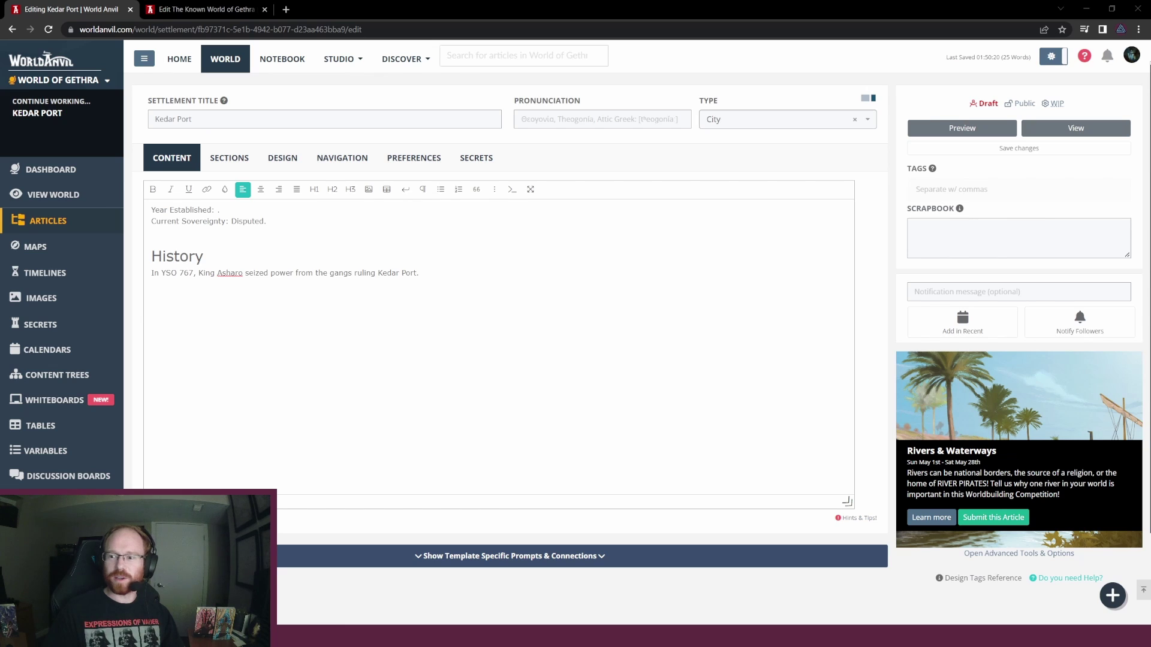
left_click(520, 295)
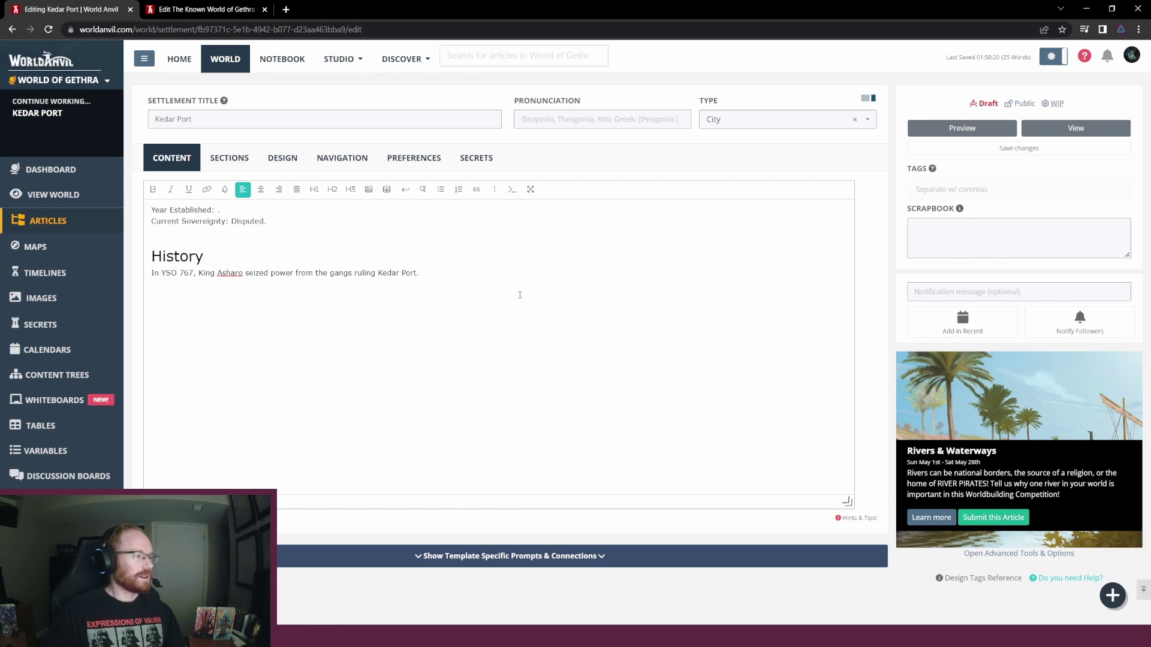
type("Pir")
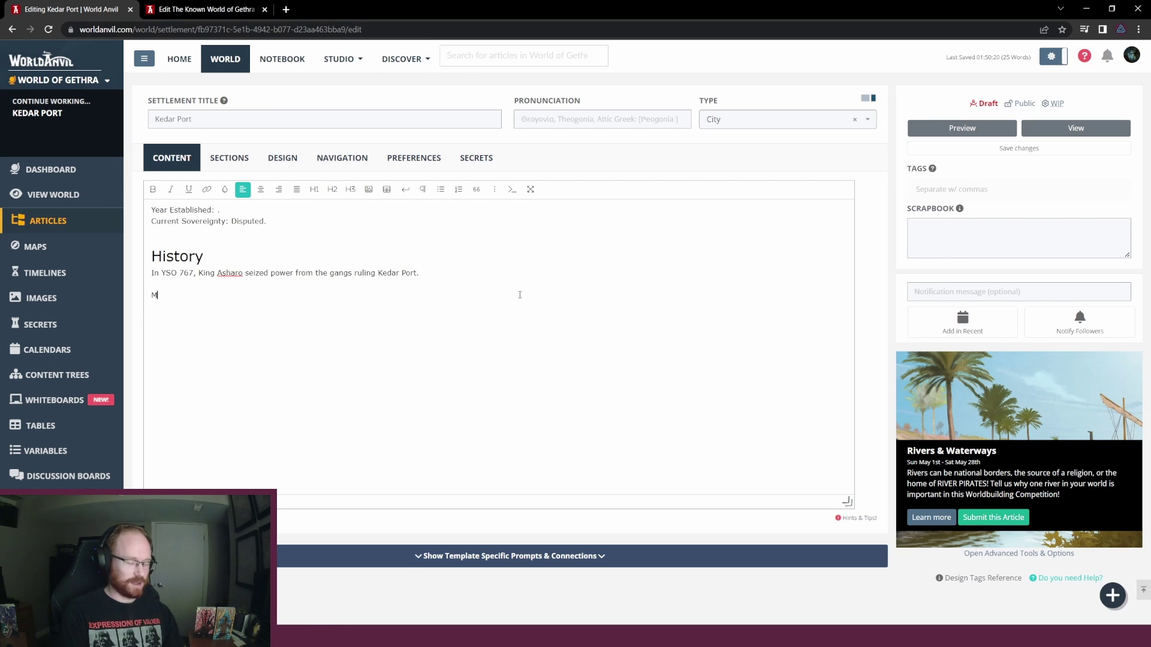
key("BackSpace")
key("BackSpace")
key("BackSpace")
type("Prese")
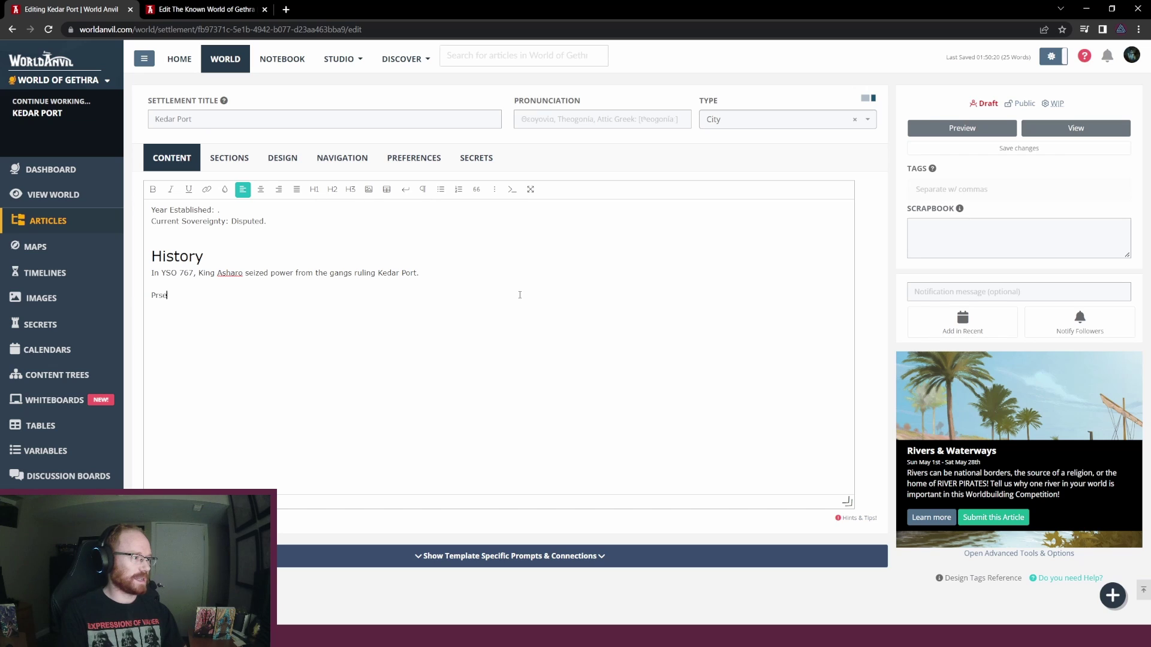
key("BackSpace")
key("BackSpace")
type("esent day,")
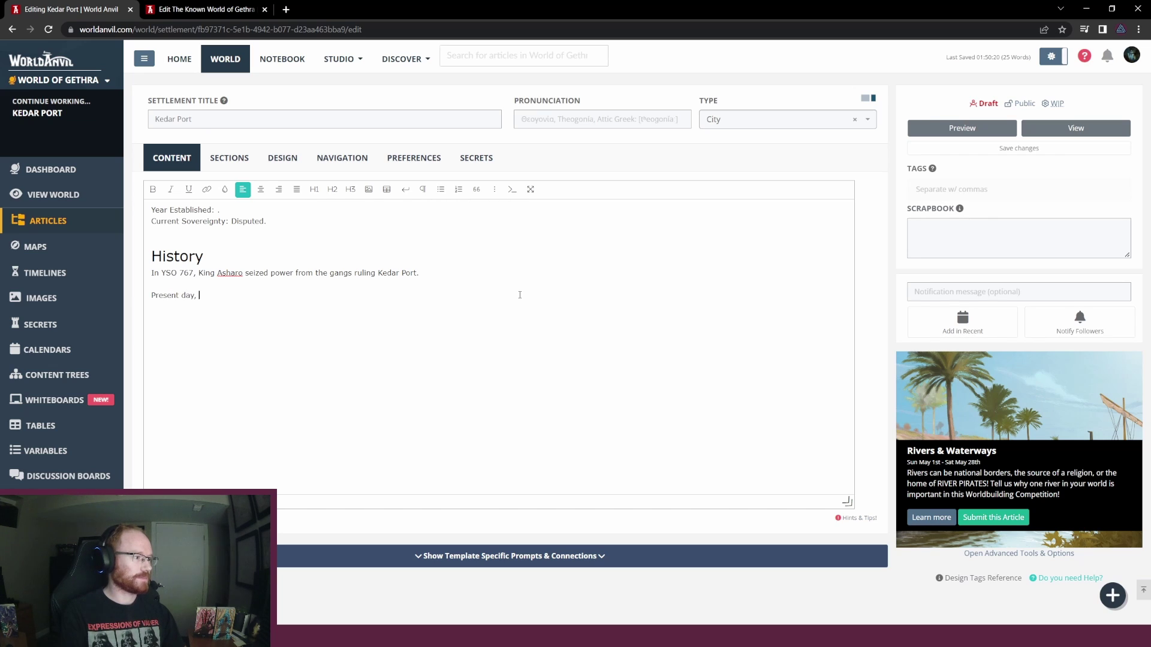
Replace the "Present day," text with "In YSO 1478, Kedar Port is once again disputed by gangs and minor factions."
key("shift+Home")
type("In 1478")
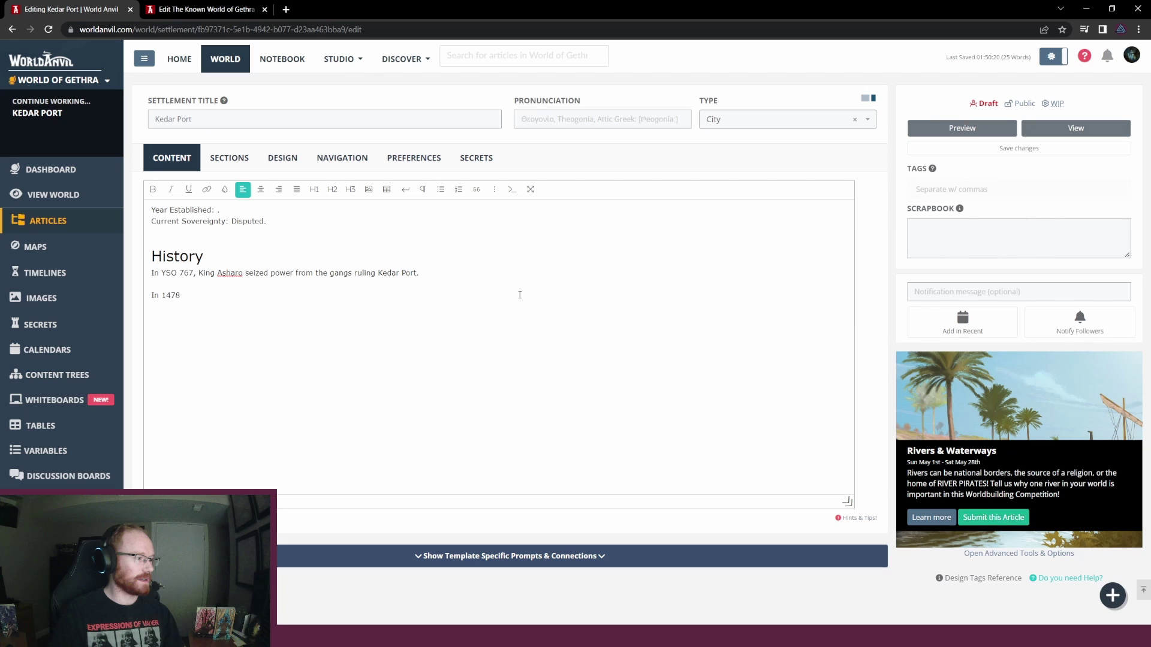
key("ctrl+Left")
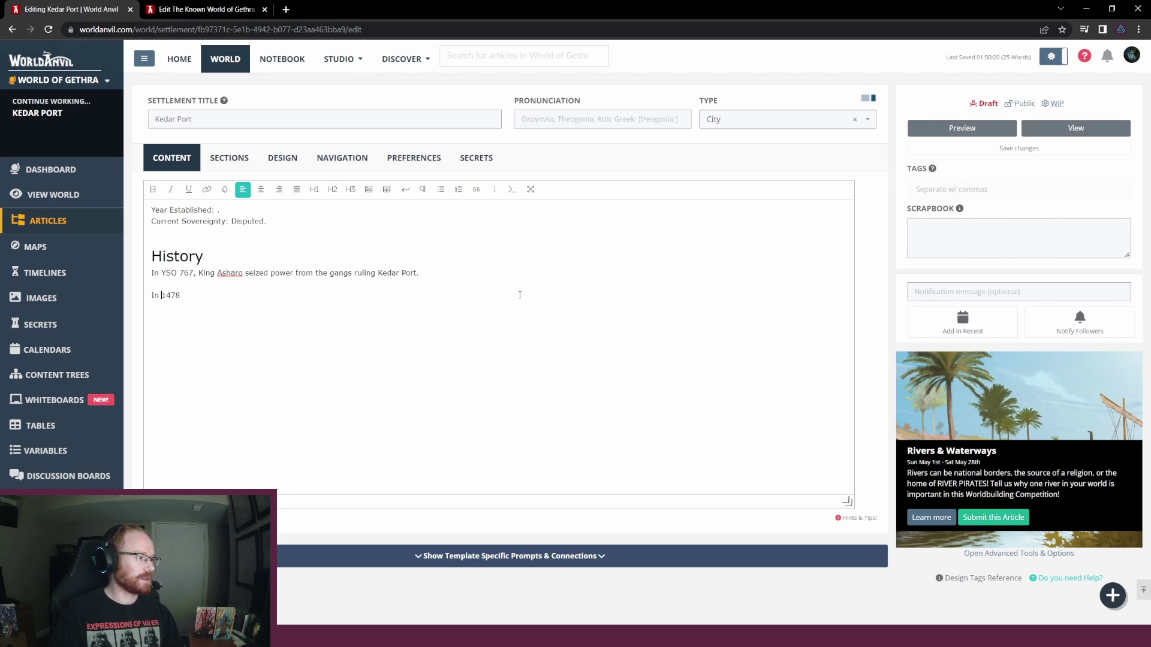
type("YSO 1478, ")
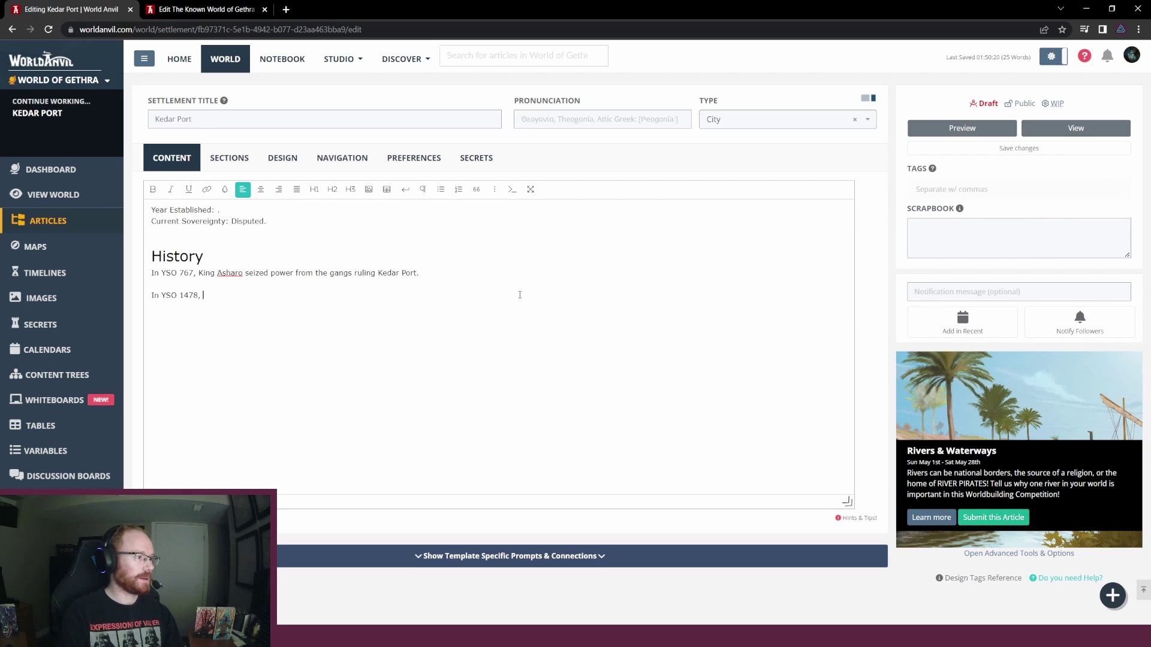
type("Kedar Port ")
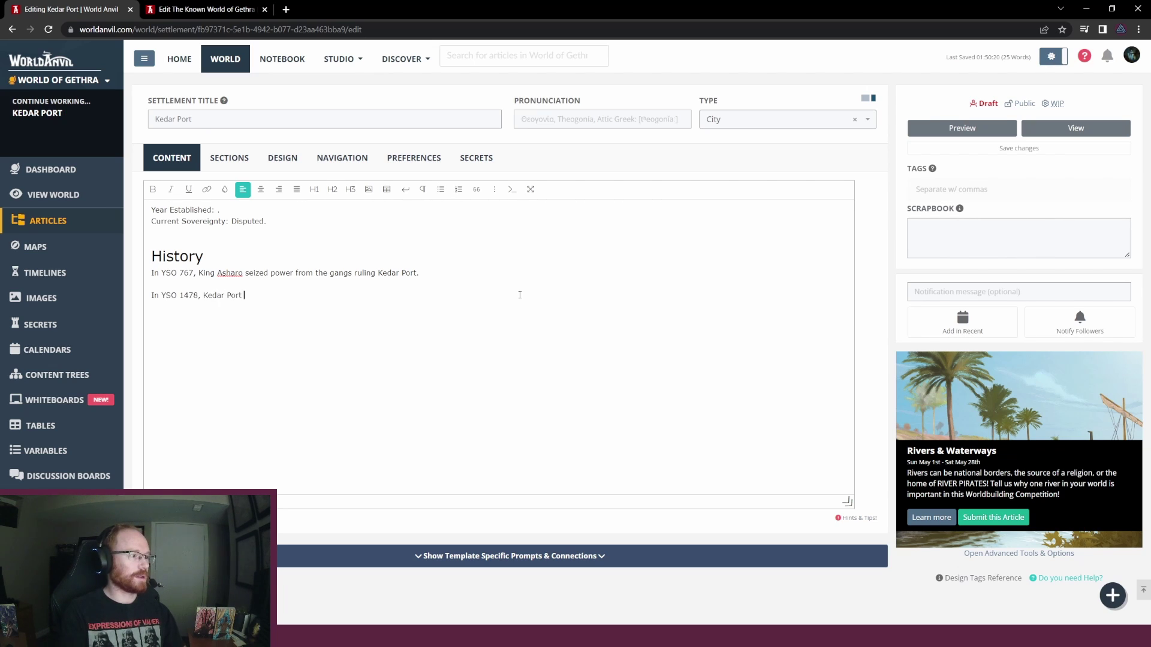
type("is once again dis")
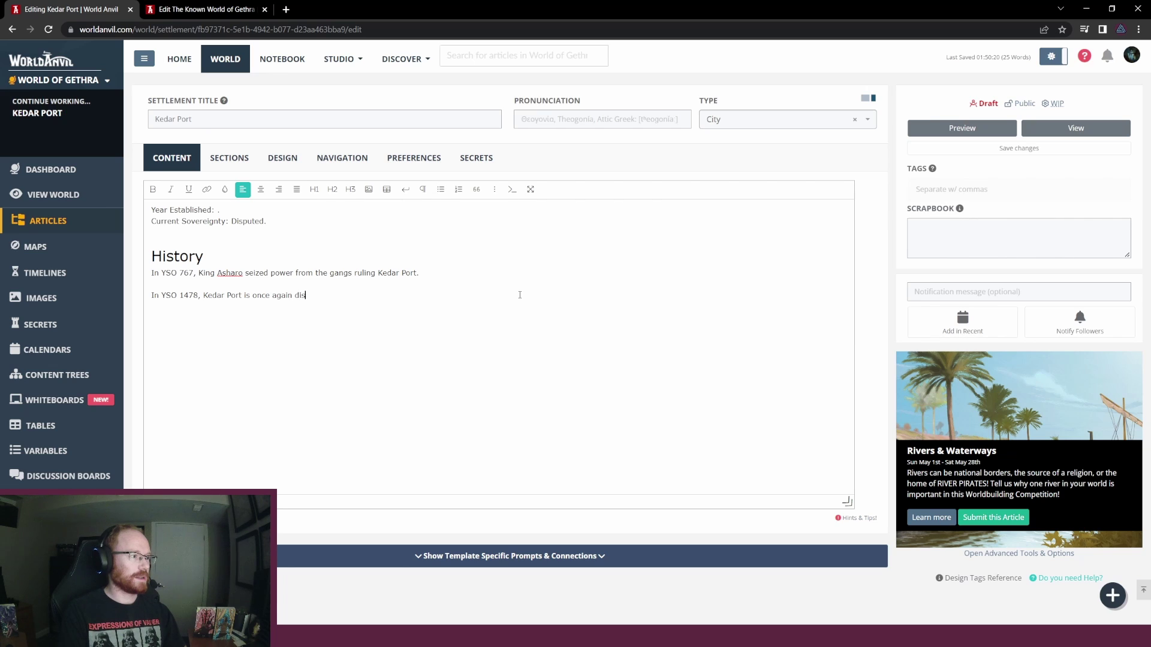
type("puted by ga")
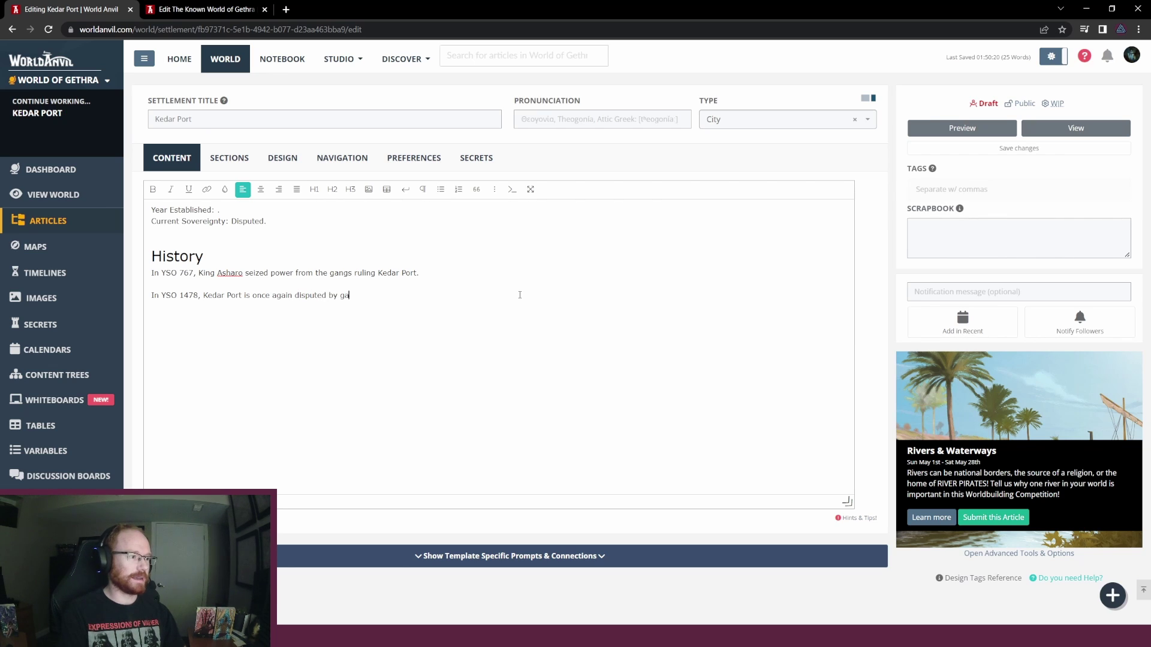
type("ngs and minor factions.")
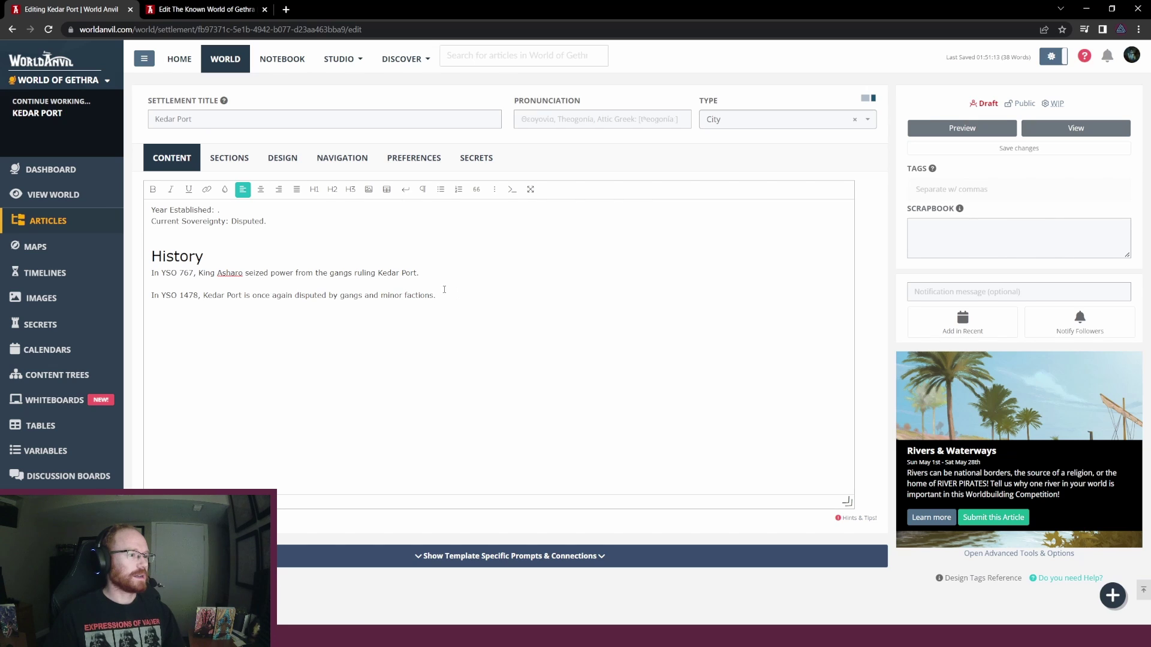
Add the line "Location: Kedar Isle." above the Year Established line and save the article
left_click(355, 255)
left_click(285, 224)
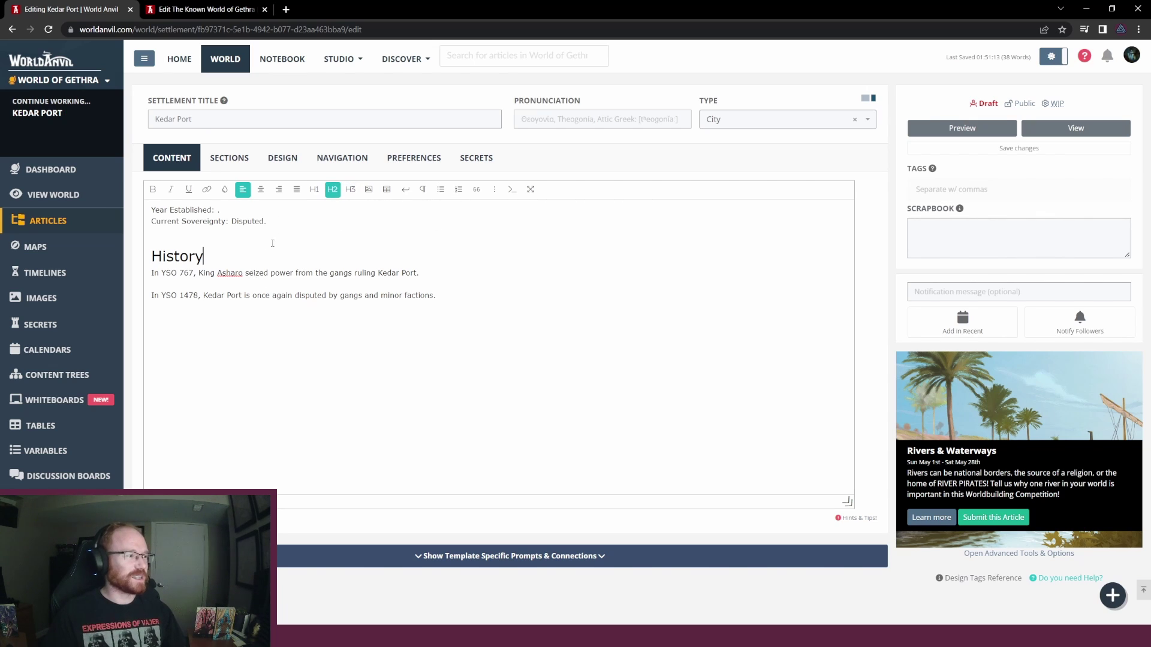
left_click(288, 257)
left_click(297, 274)
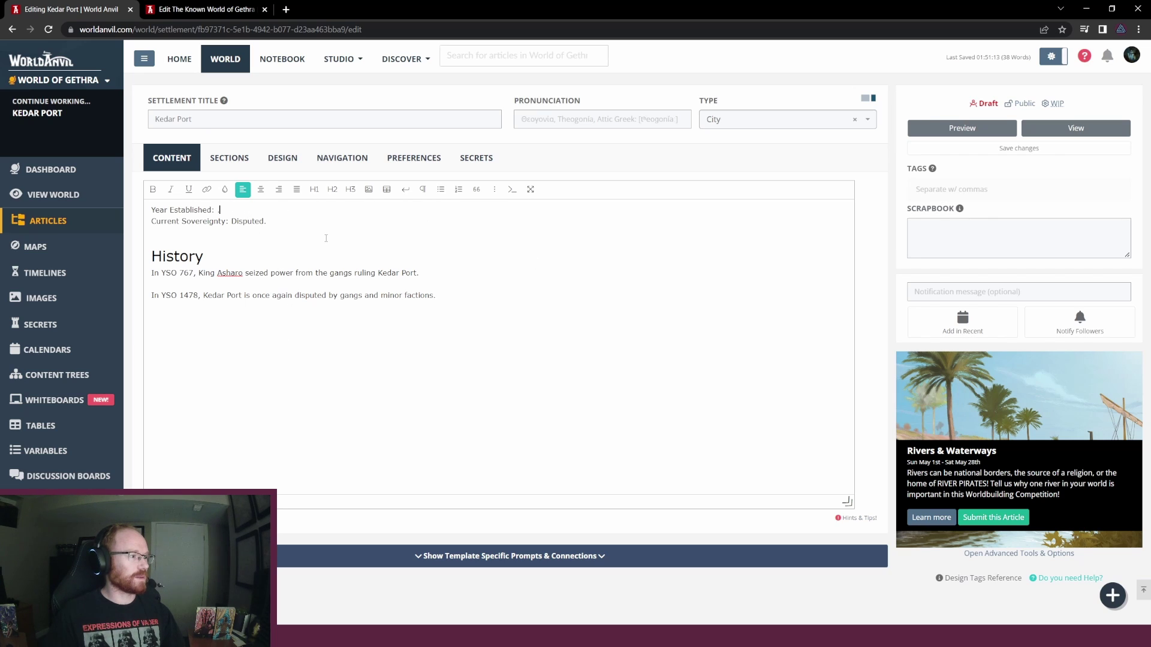
key("Return")
key("Up")
type("Loc")
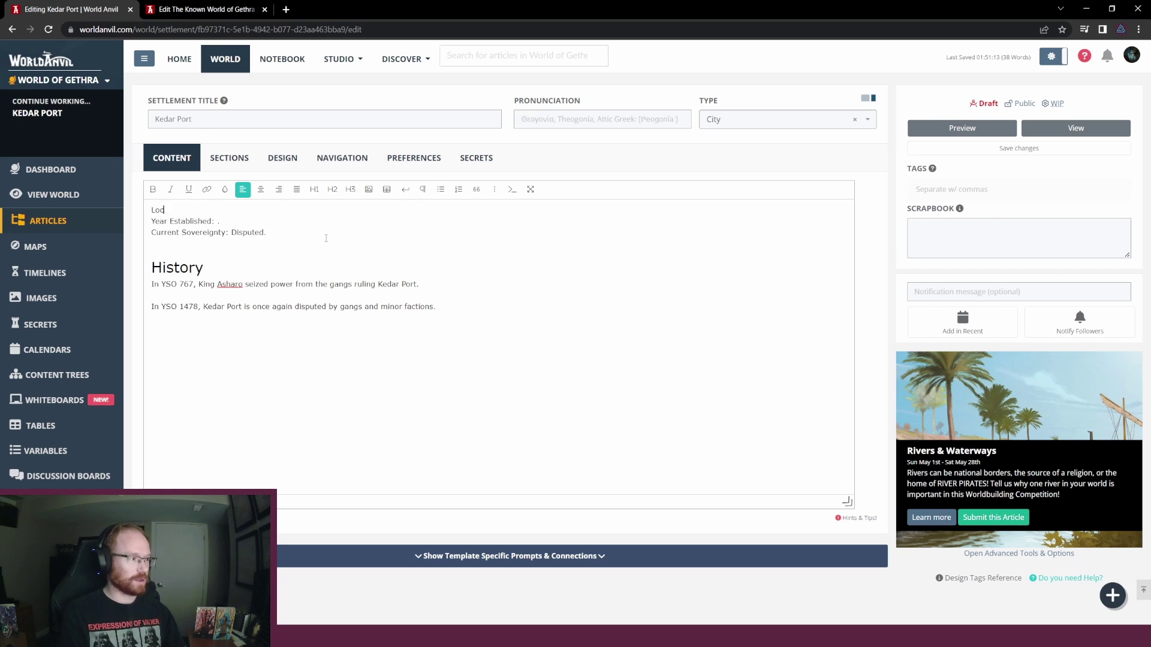
type("ation: Kedar ")
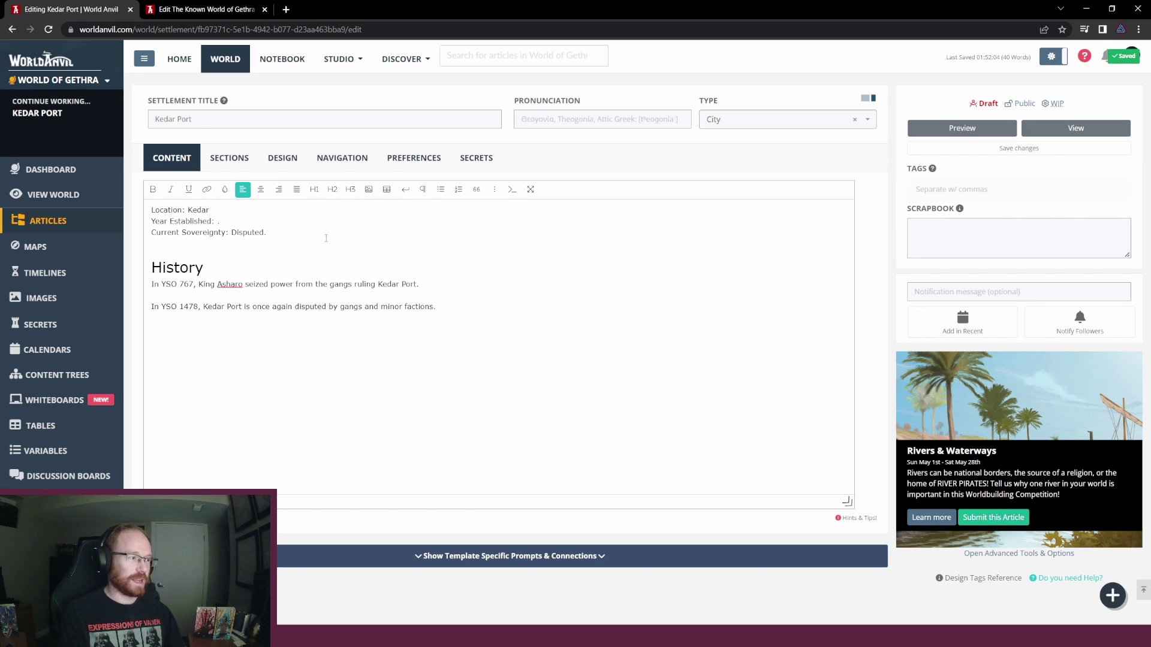
type("Isle.")
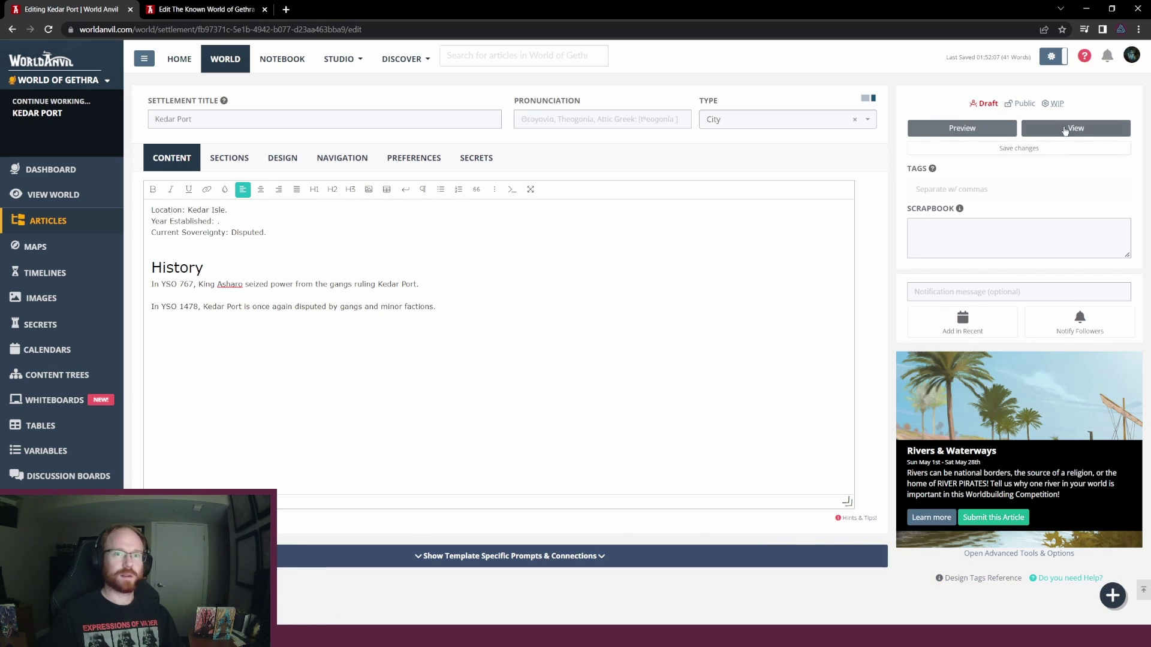
left_click(1049, 148)
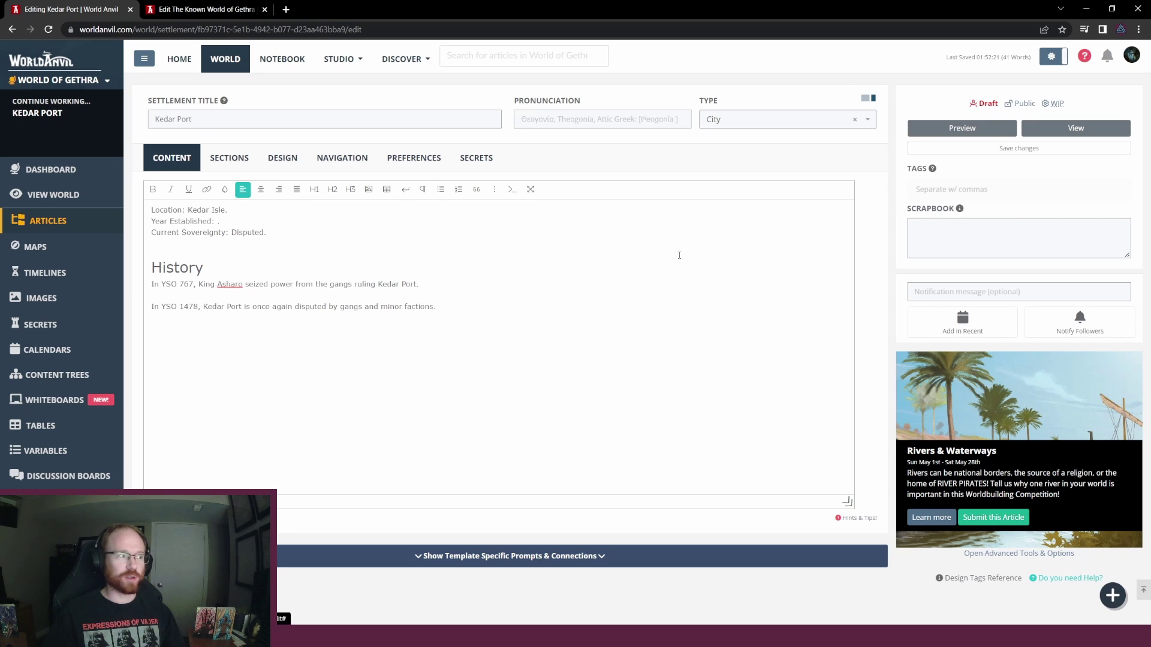
left_click(470, 310)
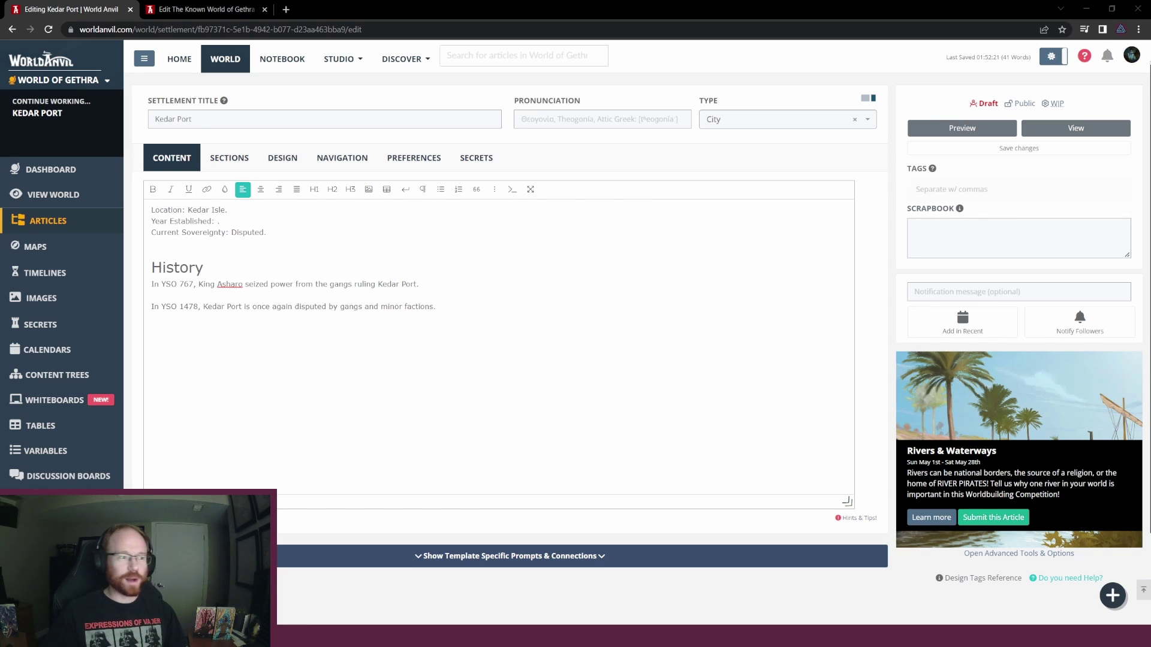
left_click(476, 326)
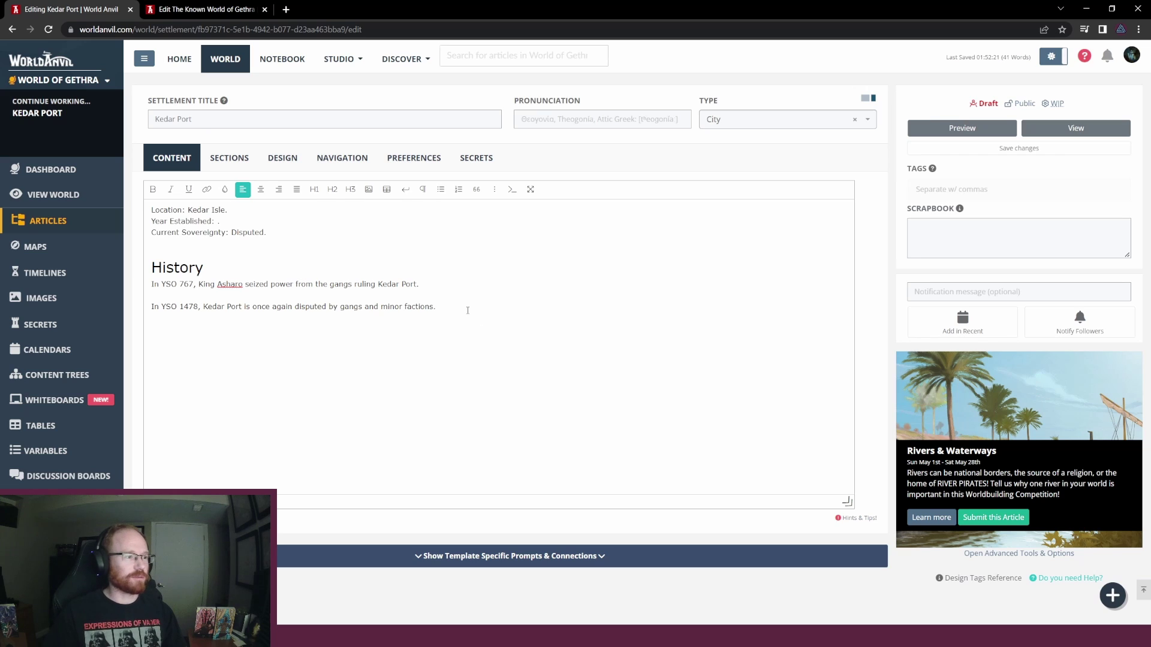
left_click_drag(468, 310, 152, 284)
left_click(169, 286)
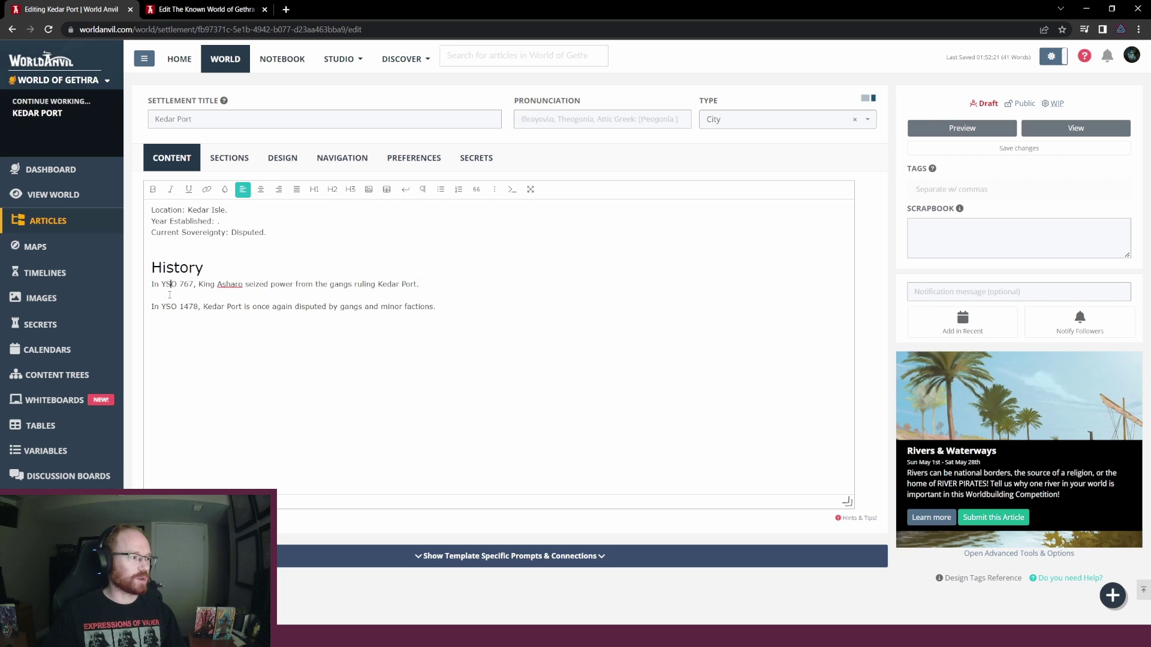
left_click(234, 231)
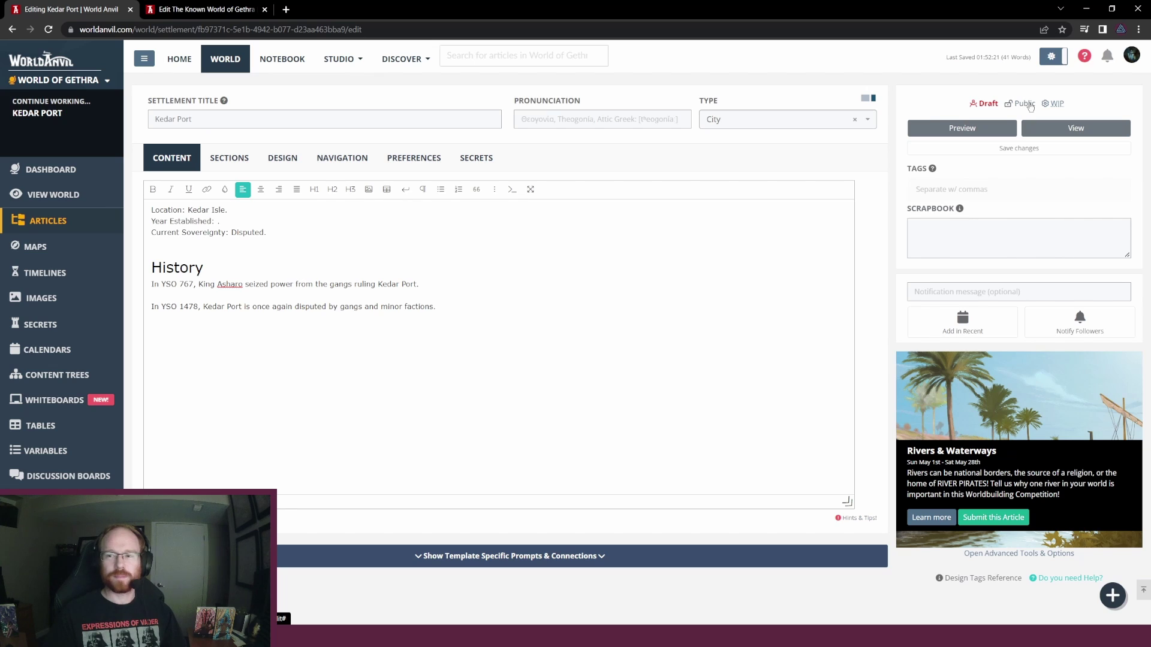
Save the Kedar Port article and switch its status from Draft to Published
left_click(1073, 151)
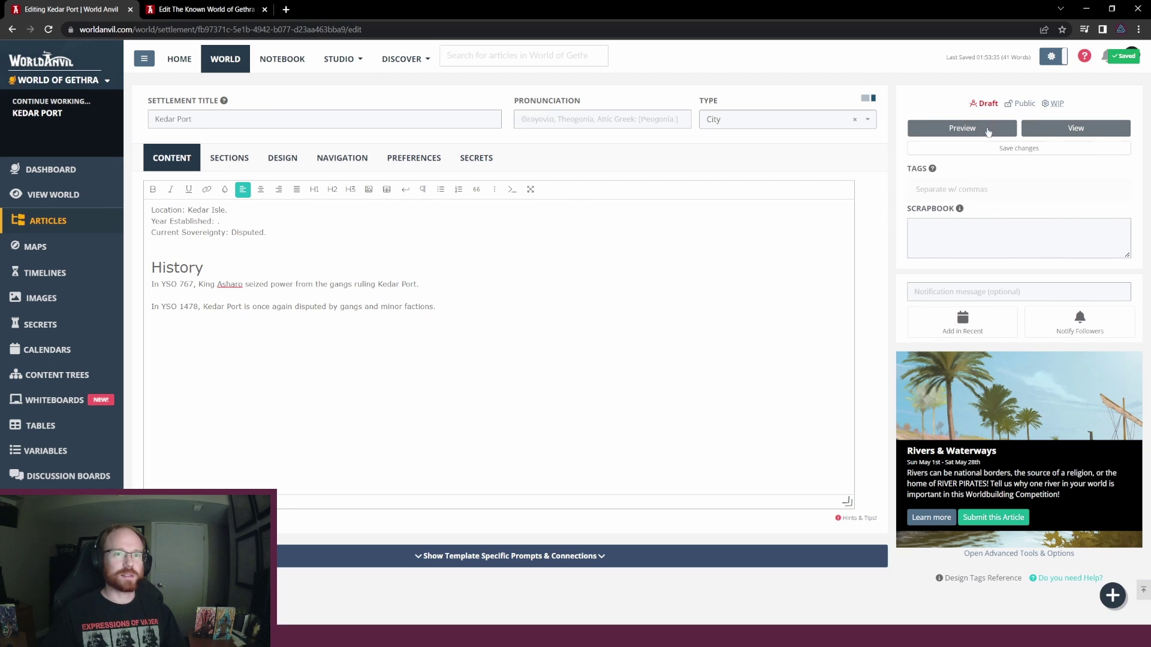
left_click(987, 104)
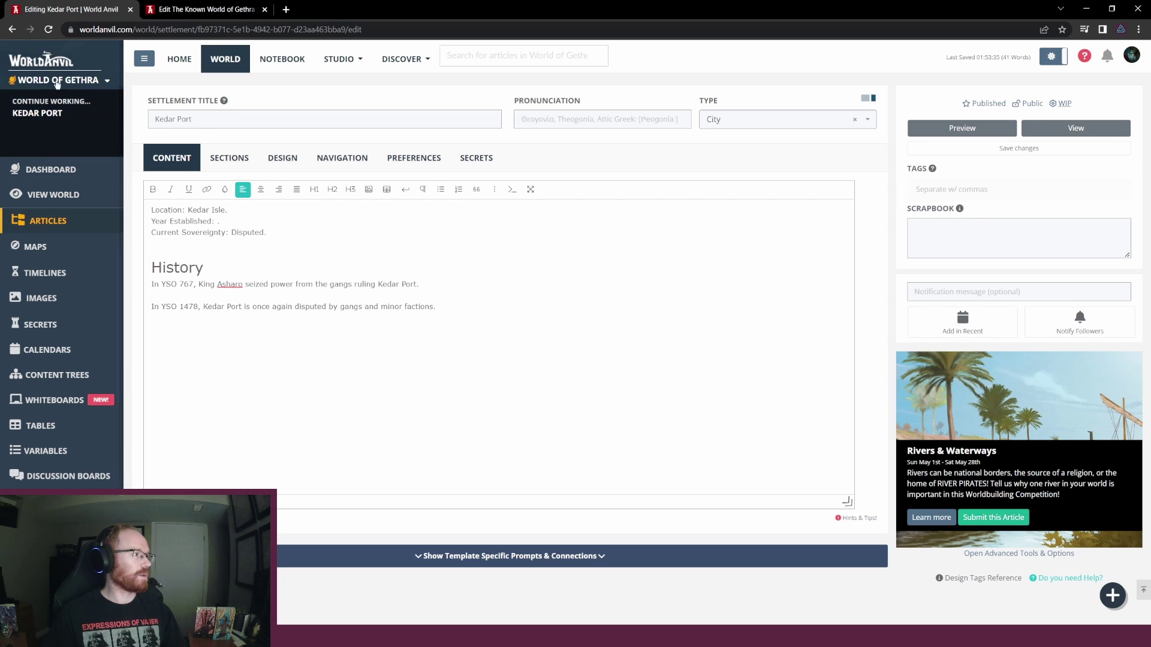
View the world's homepage, open its map and review King Asharo's mention in the Kedar Port marker's history
left_click(53, 194)
left_click(809, 536)
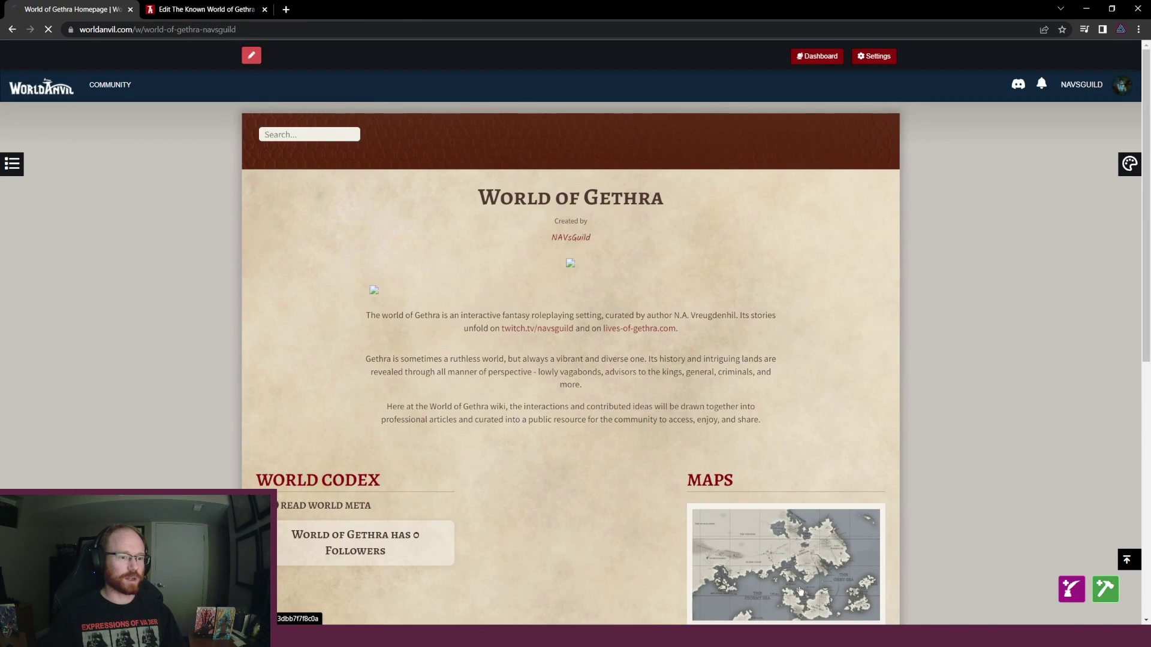
left_click(923, 475)
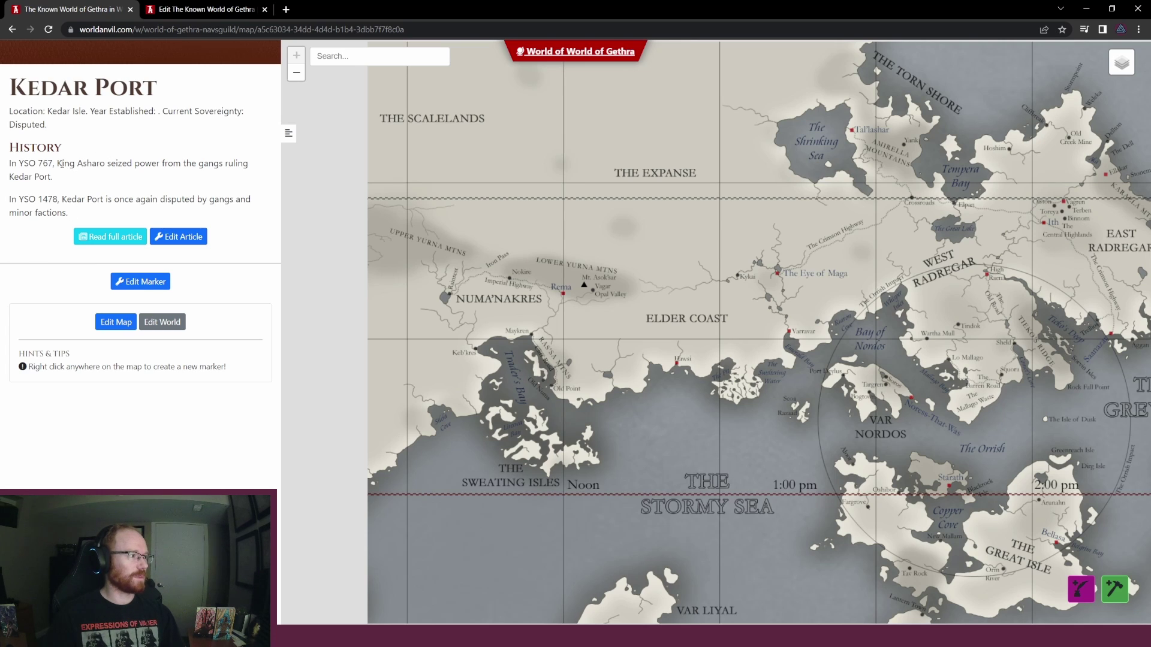
left_click_drag(57, 163, 105, 164)
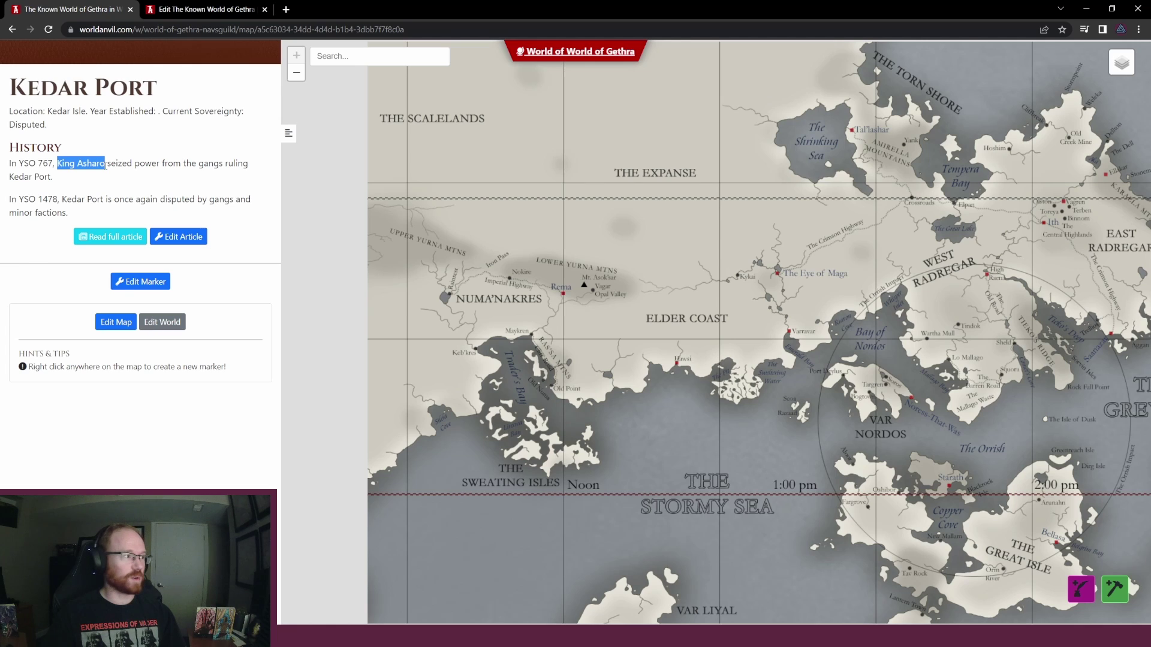
triple_click(68, 181)
left_click(30, 172)
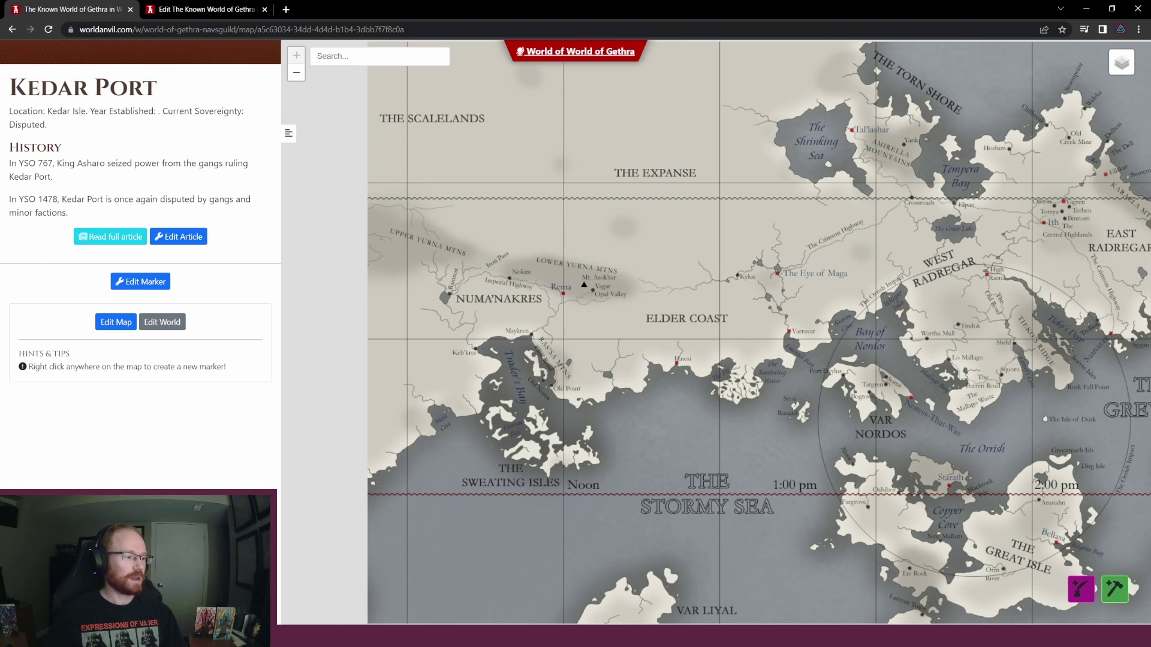
Check King Asharo's dates in Aeon Timeline and return to the World Anvil map
mouse_move(311, 637)
left_click(313, 584)
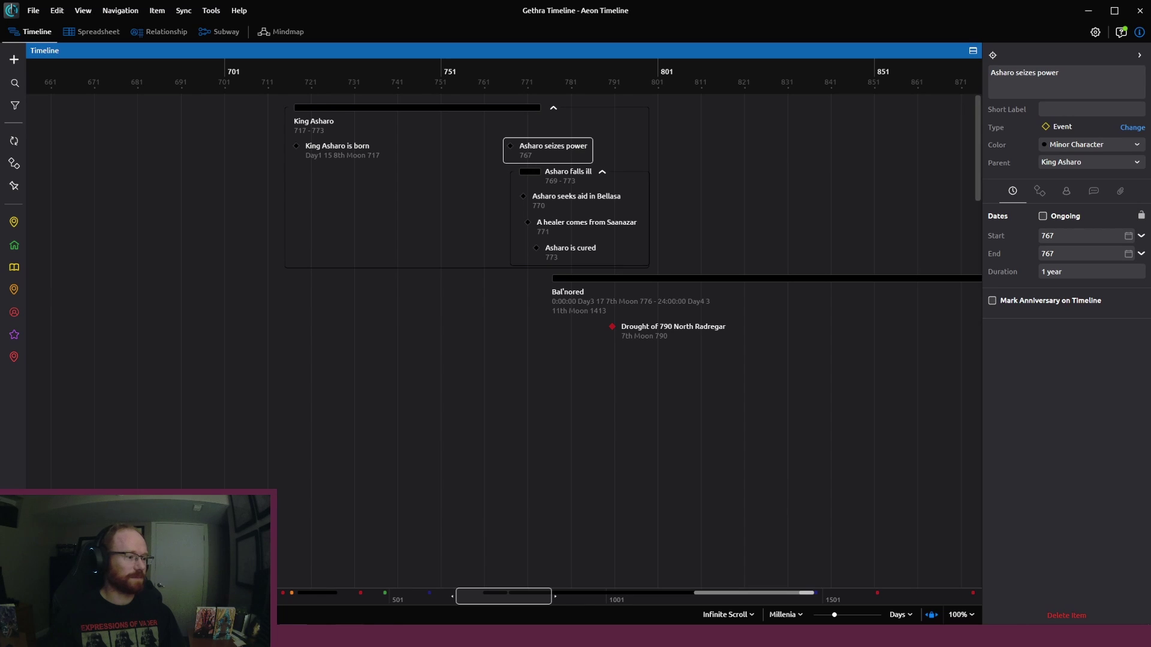
key("alt+Tab")
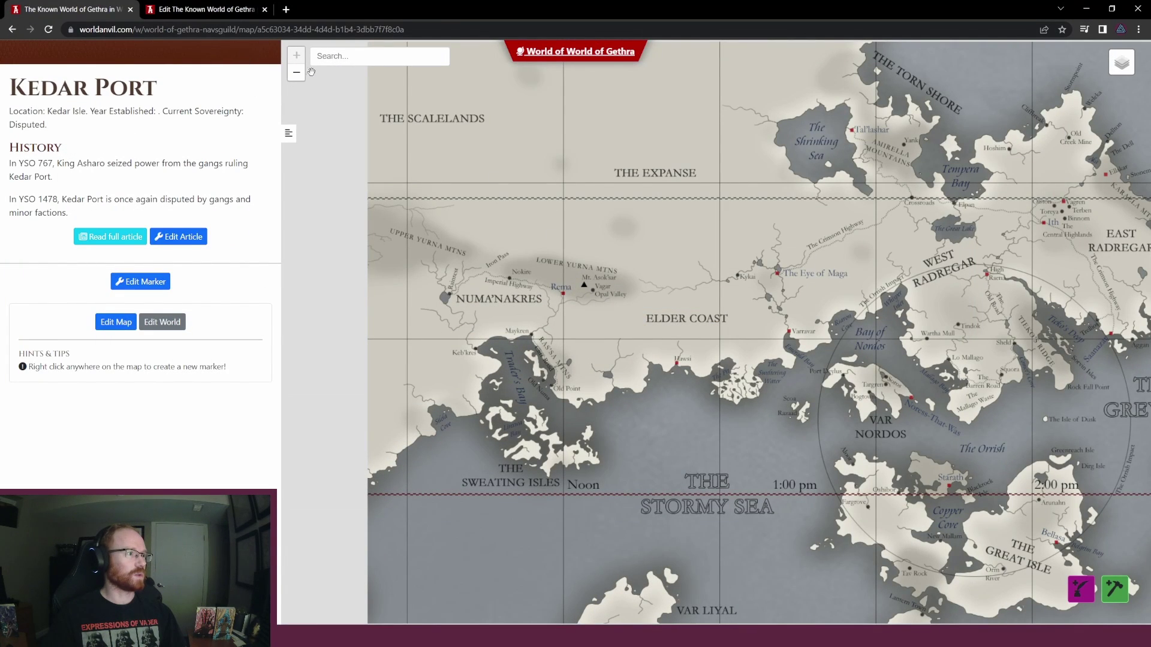
Return to the world's homepage and create a new Character article titled "Asharo, King"
left_click(614, 54)
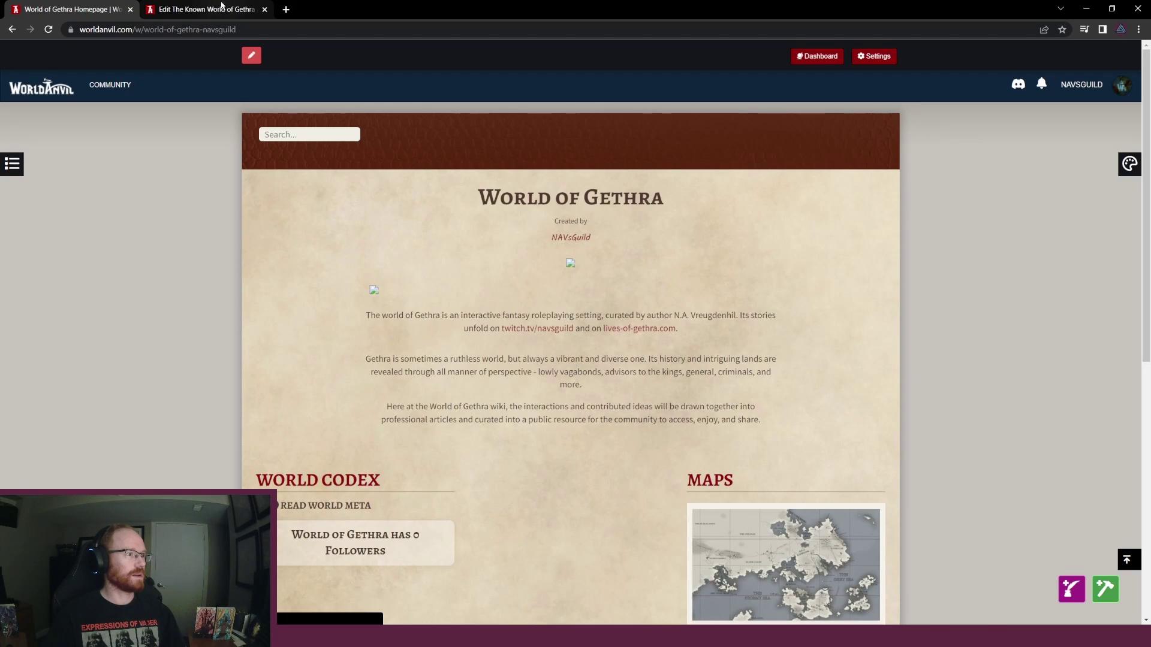
mouse_move(1071, 589)
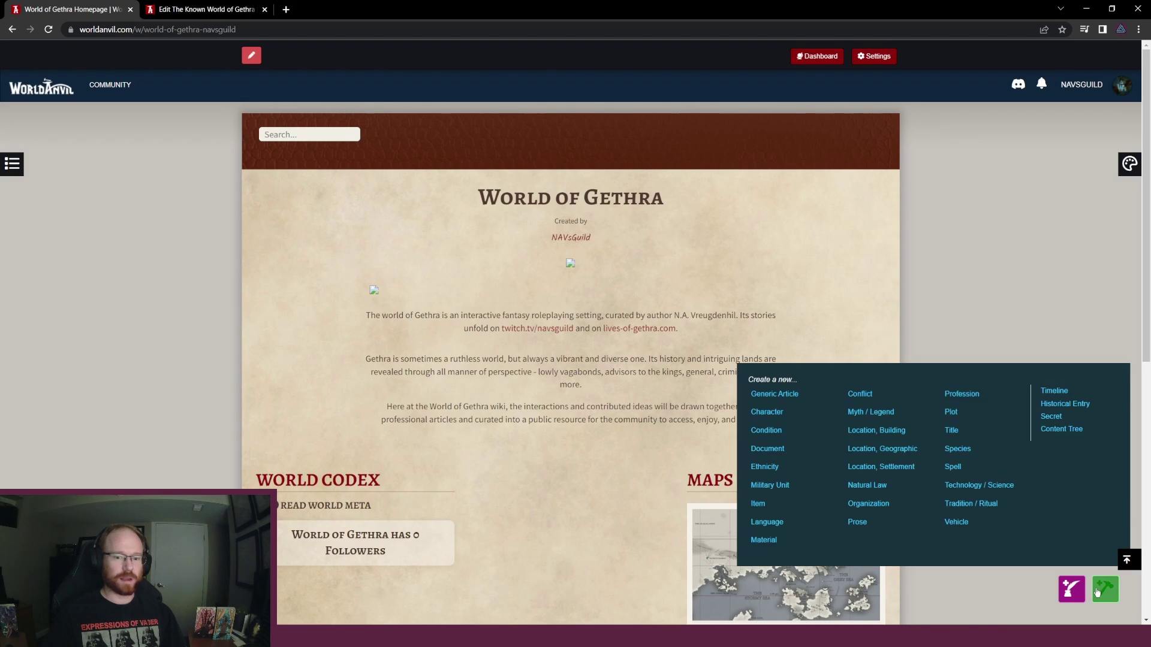
left_click(780, 414)
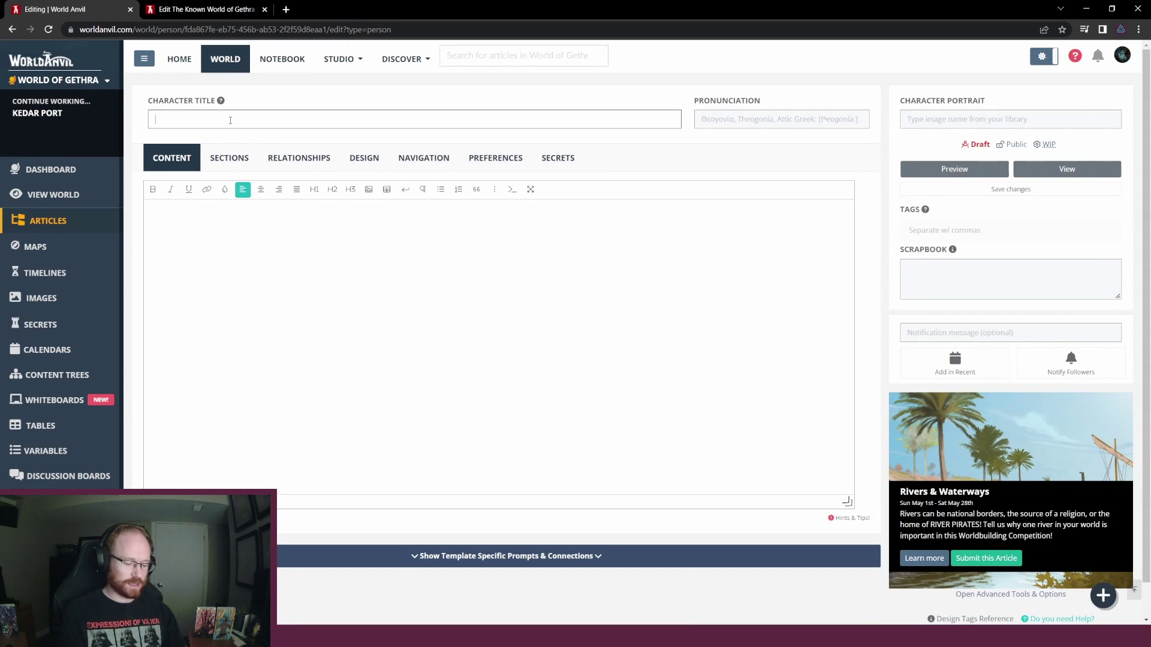
type("Asharo, K")
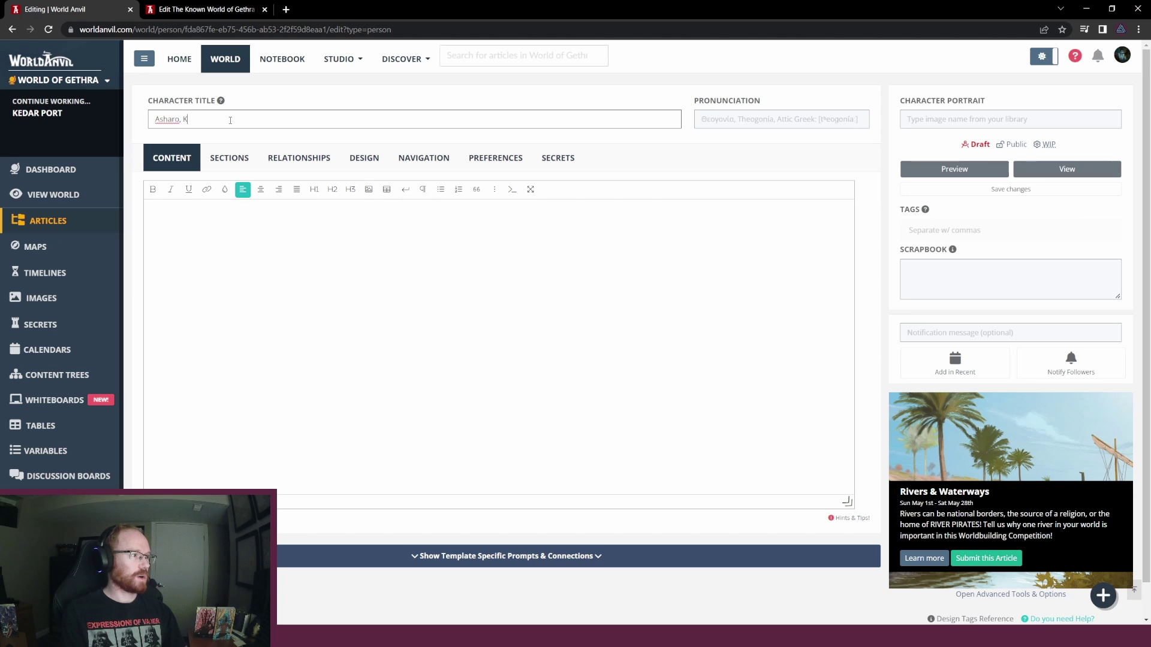
type("ing")
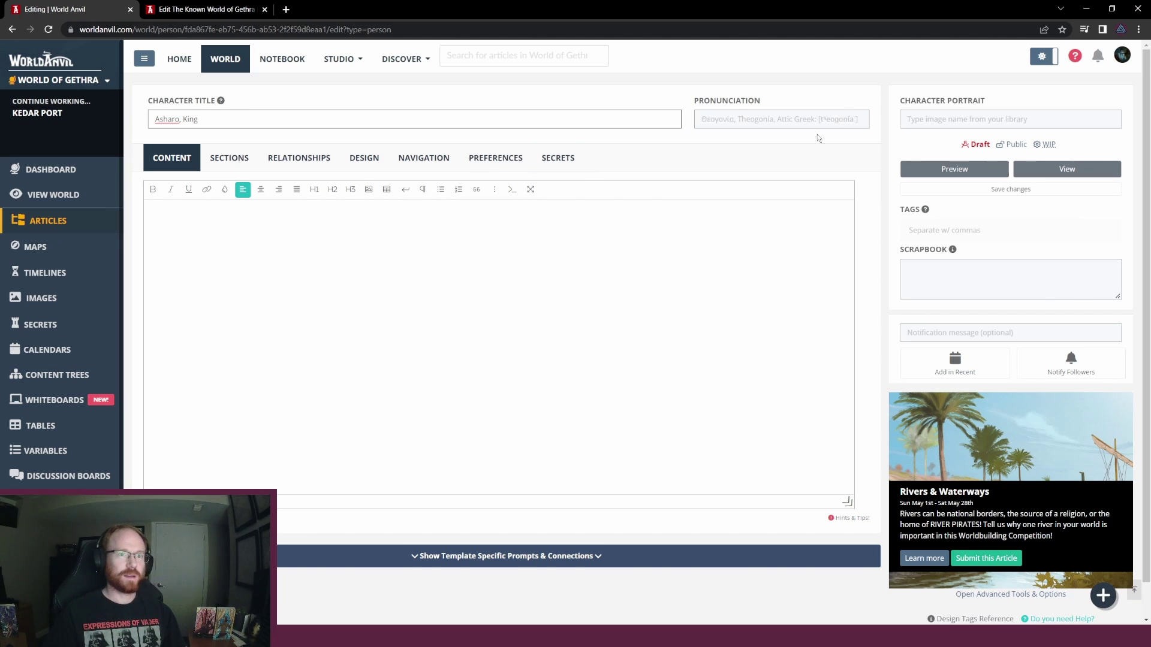
left_click(339, 213)
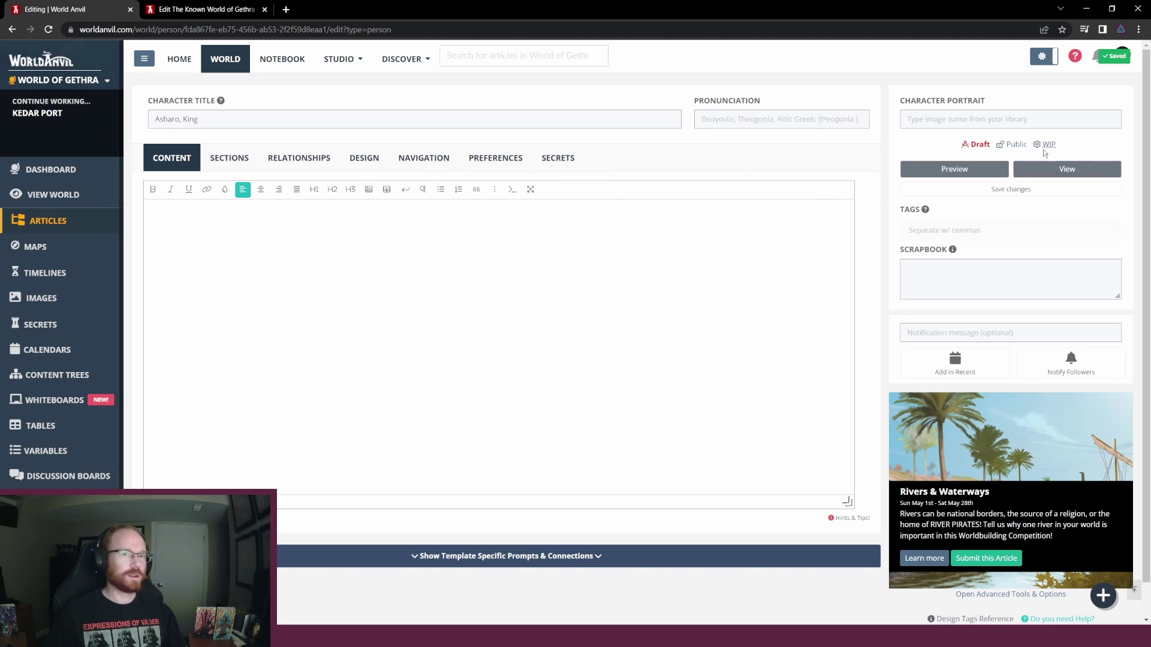
Start the character article's content with the line "Year Born: YSO 717"
left_click(969, 119)
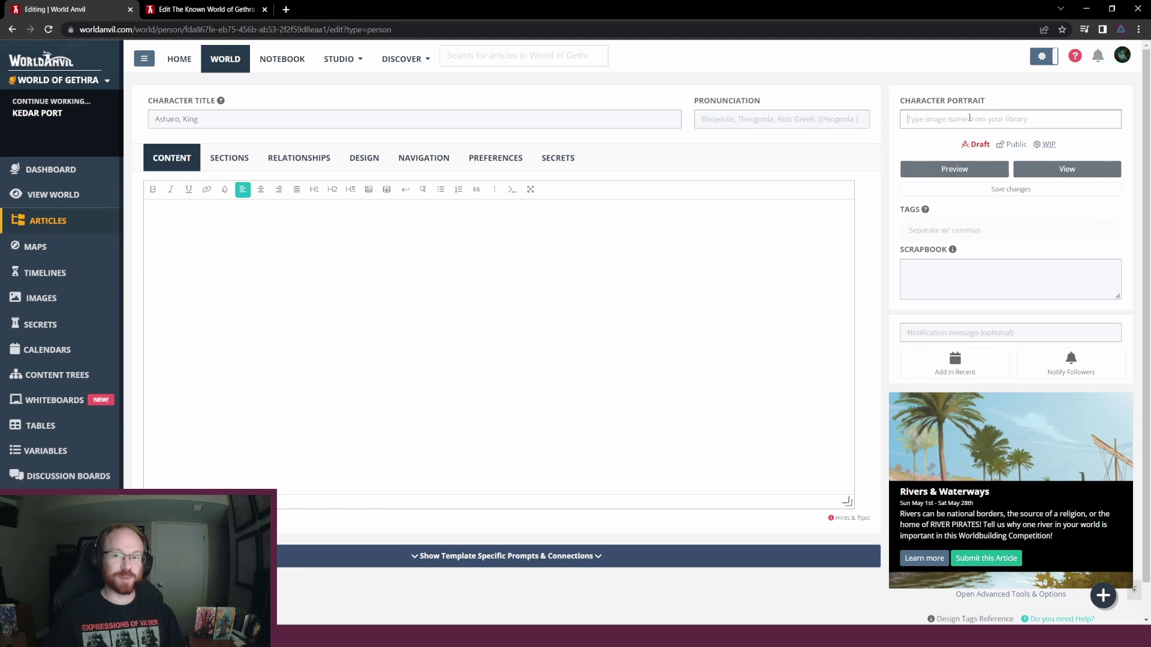
left_click(149, 248)
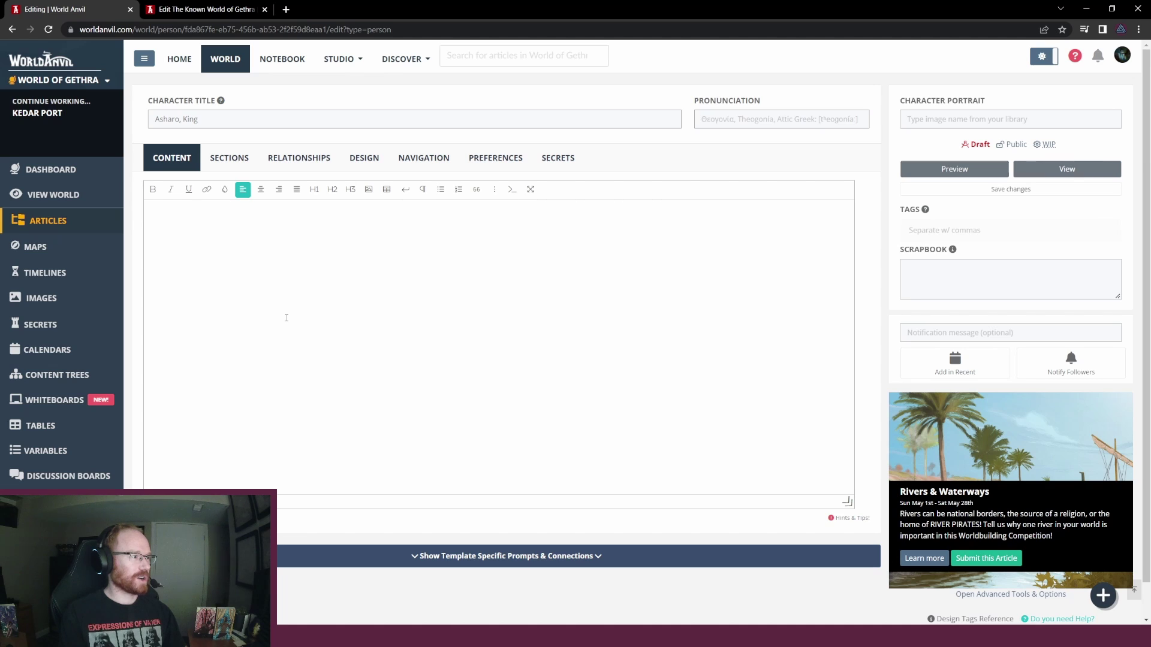
type("Year Born: ")
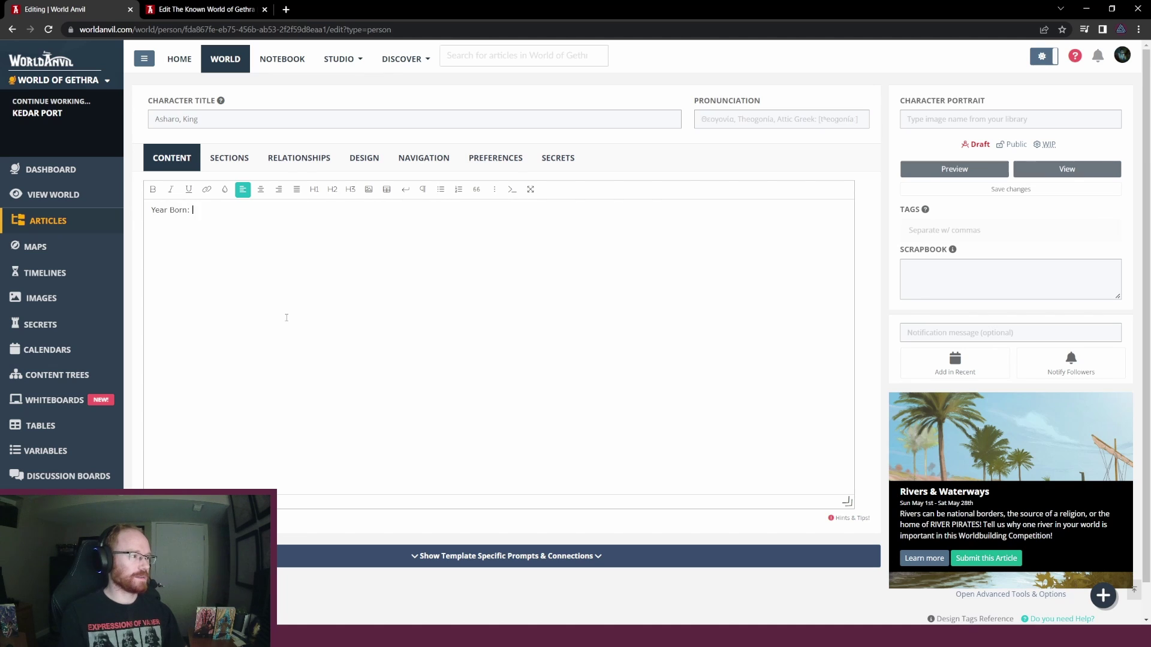
type("YSO 717")
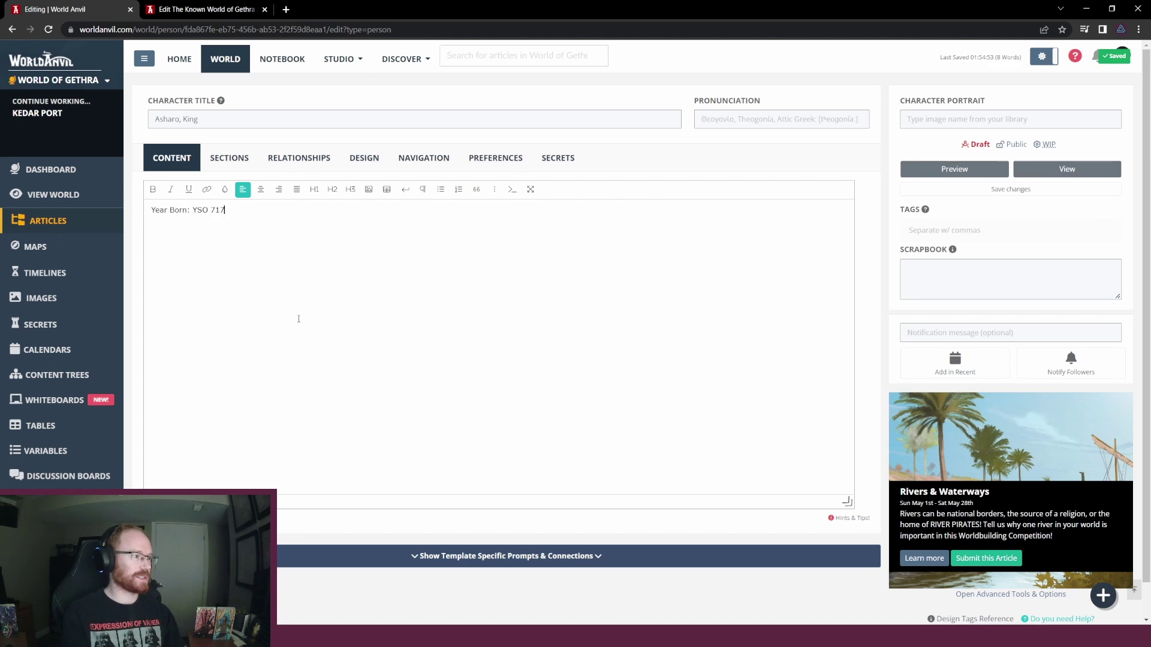
End the birth line with a period and add the line "Year Deceased: Unknown." below it
type(". Year ")
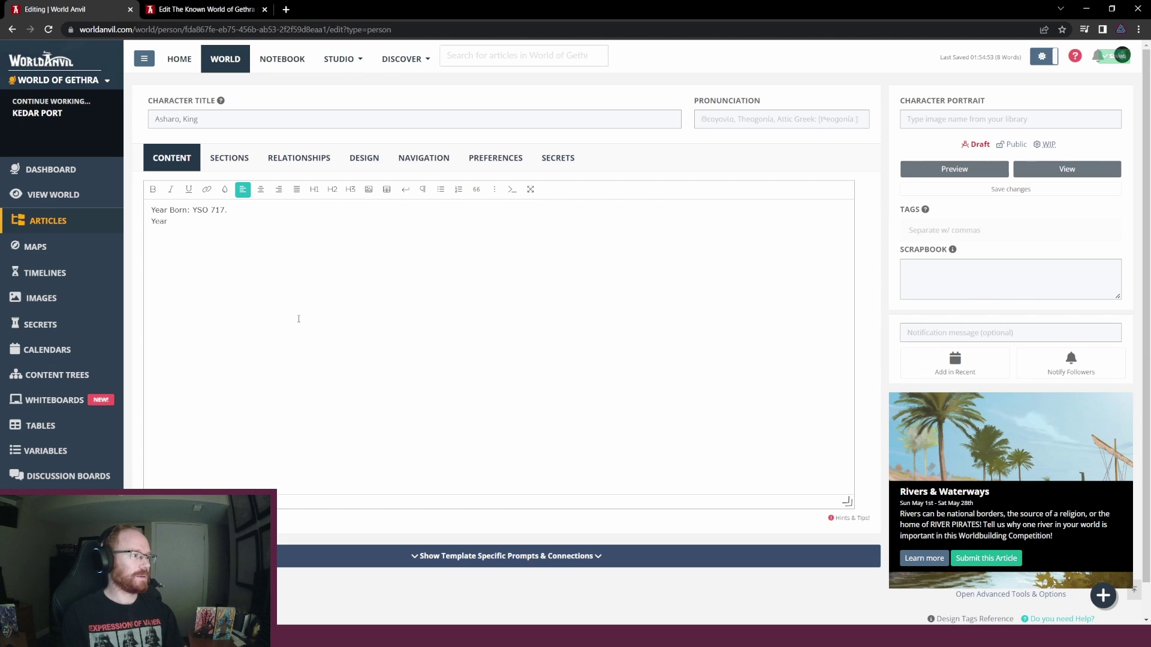
type("Dead")
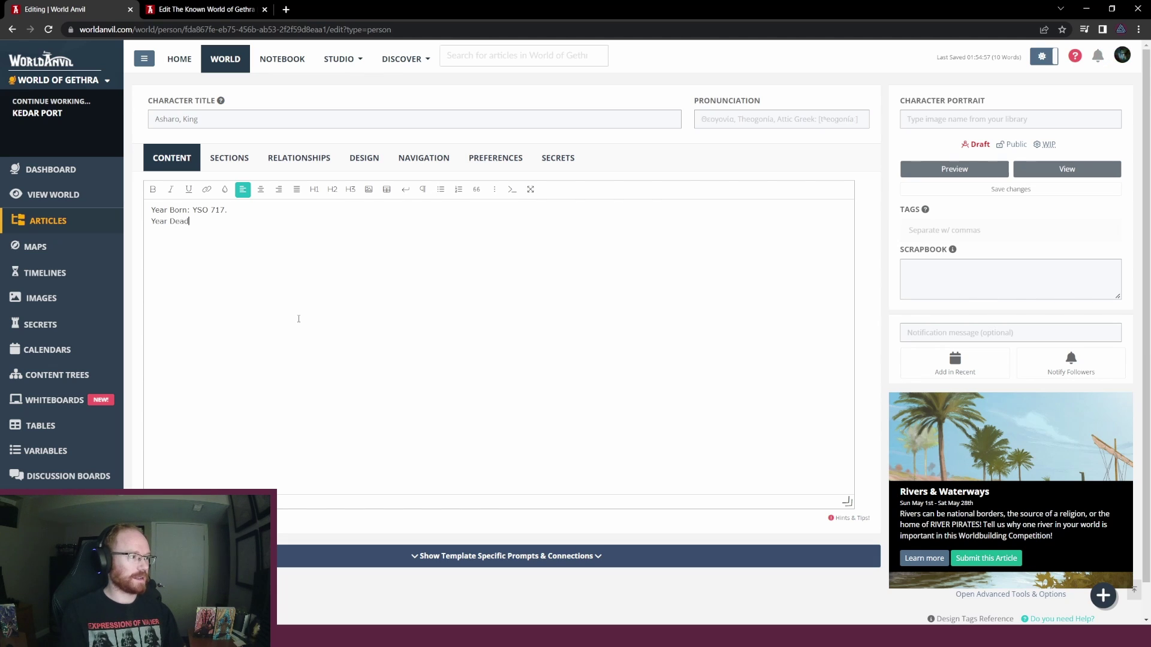
type(": Unknown.")
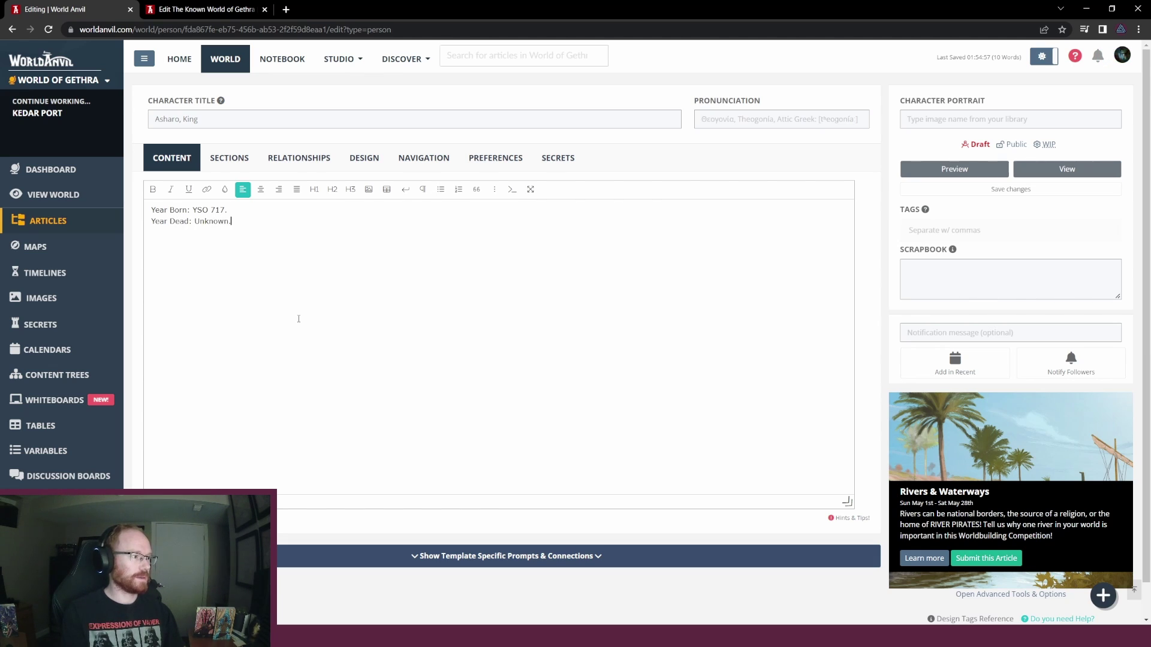
double_click(174, 222)
type("D")
type("eceased")
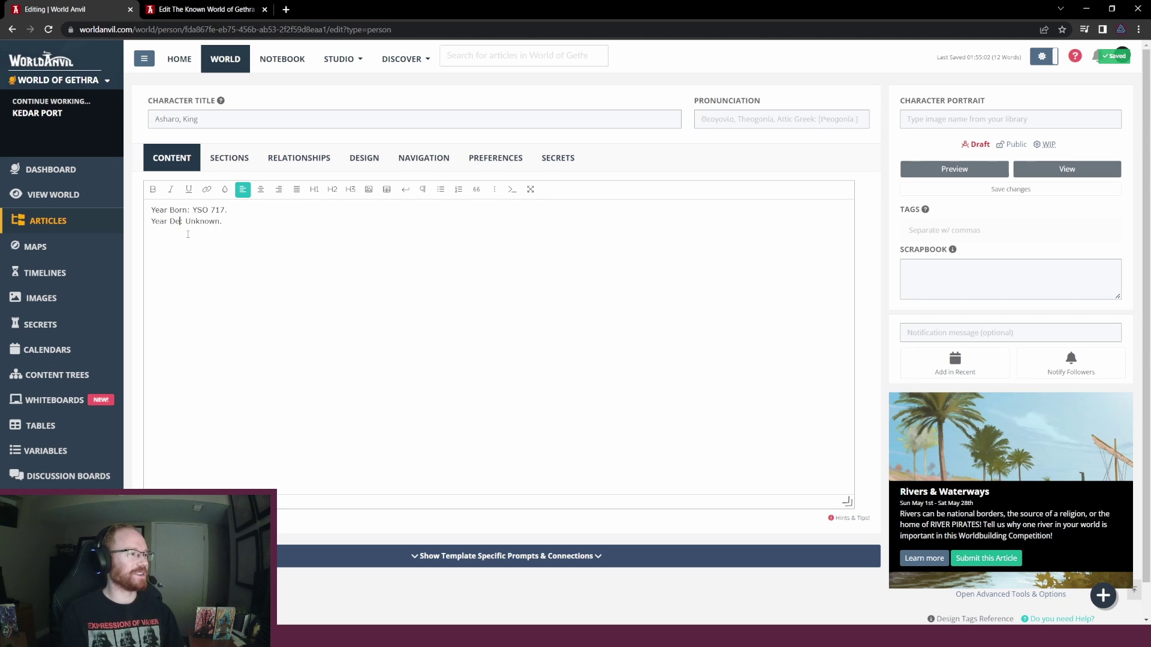
left_click(188, 234)
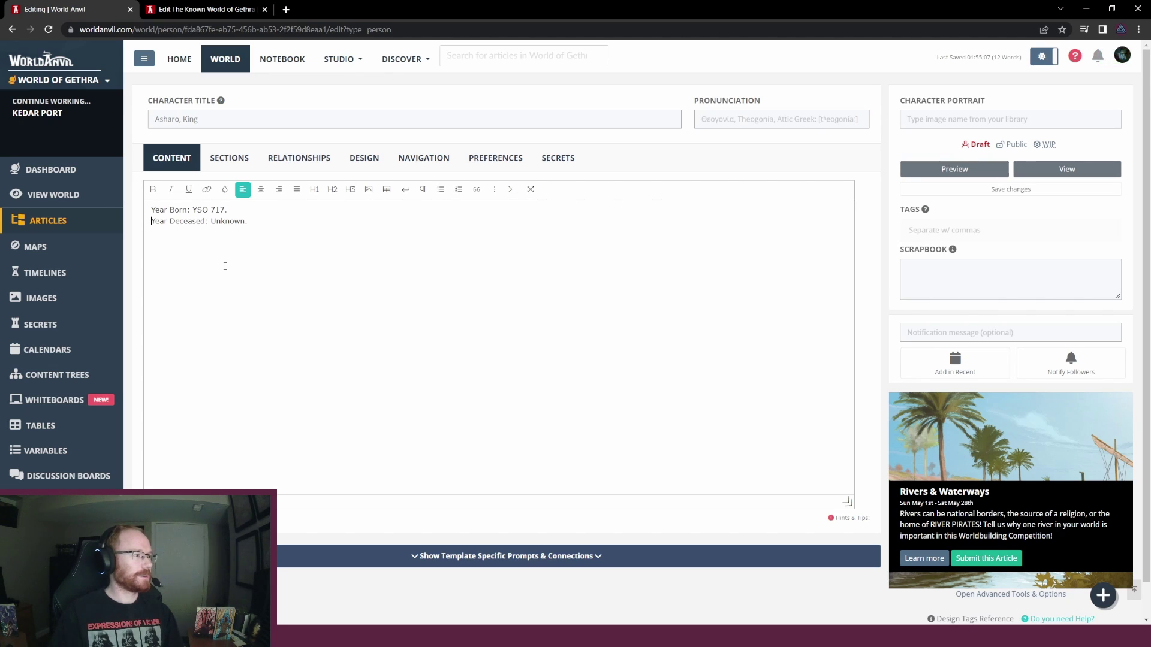
Add a third line reading "Notable Role: King." to the character article's content
type("Not")
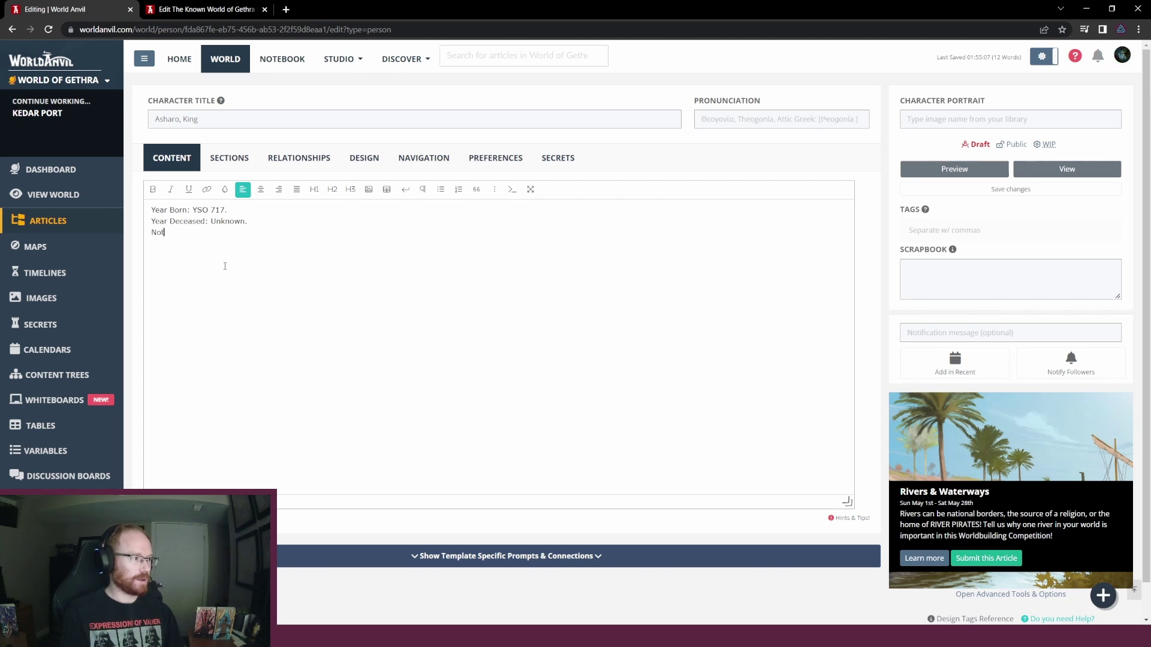
type("able Role:")
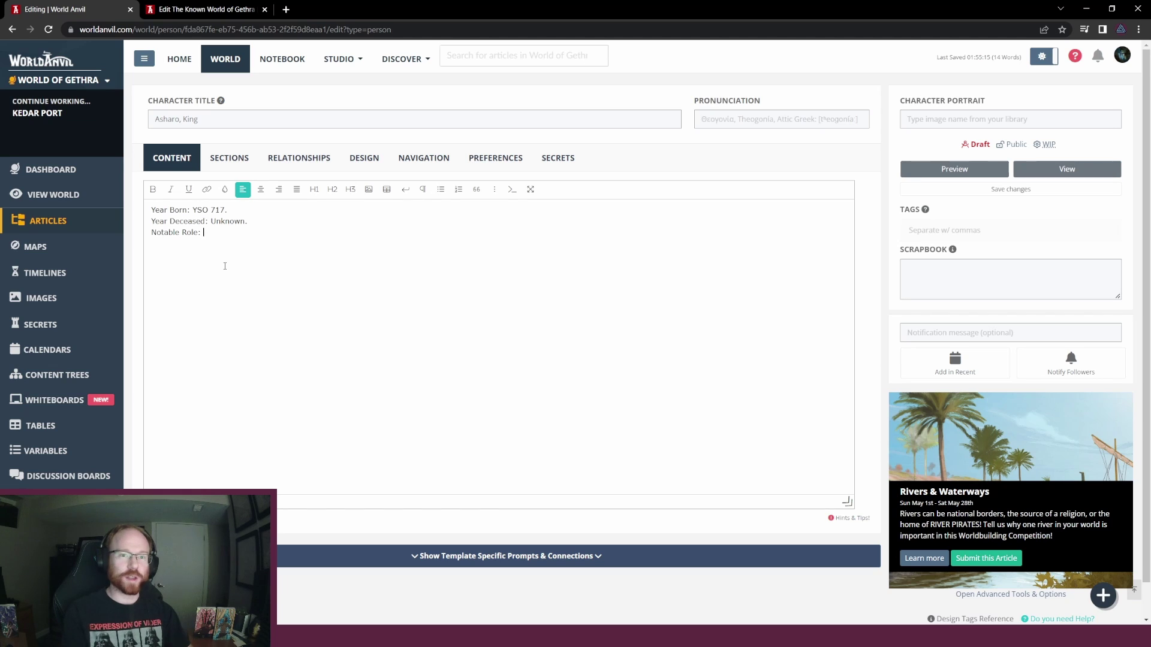
type("King.")
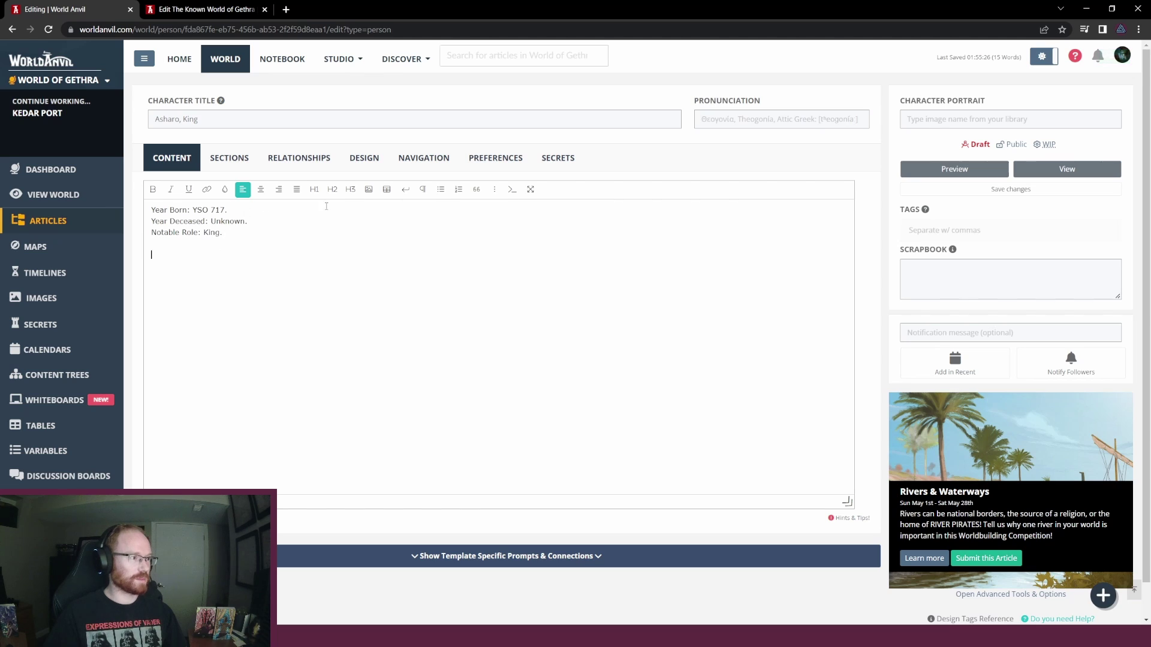
Add an "Appearance" heading in H2 style below the notable role line, leaving a blank line between them
key("Return")
key("Return")
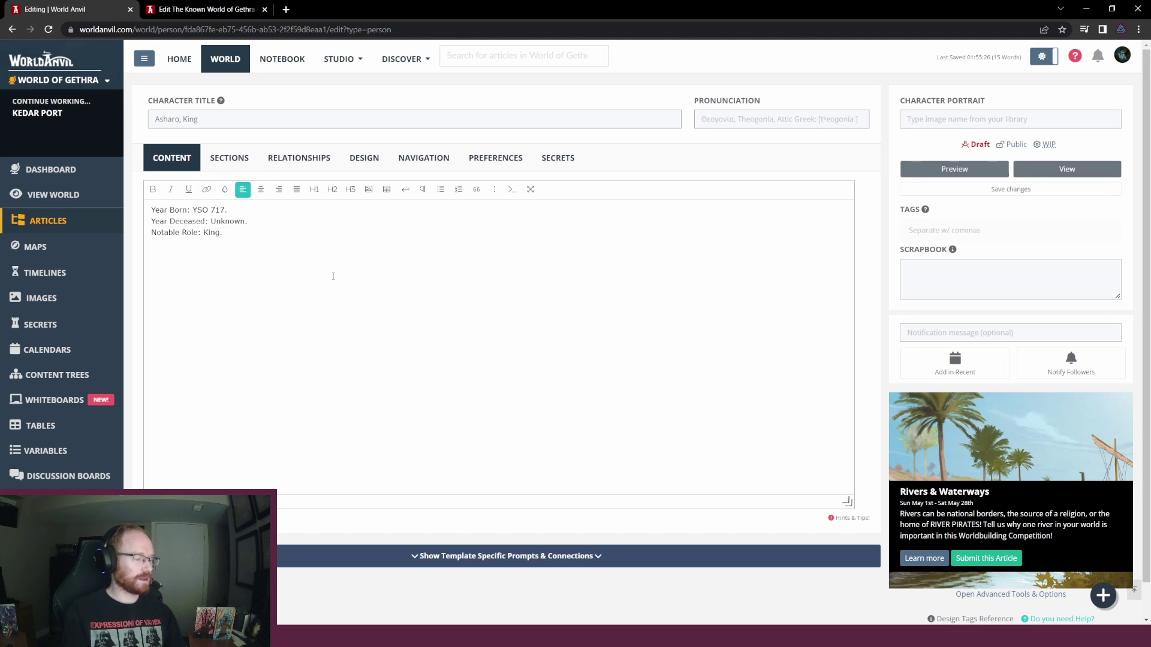
type("Appearance")
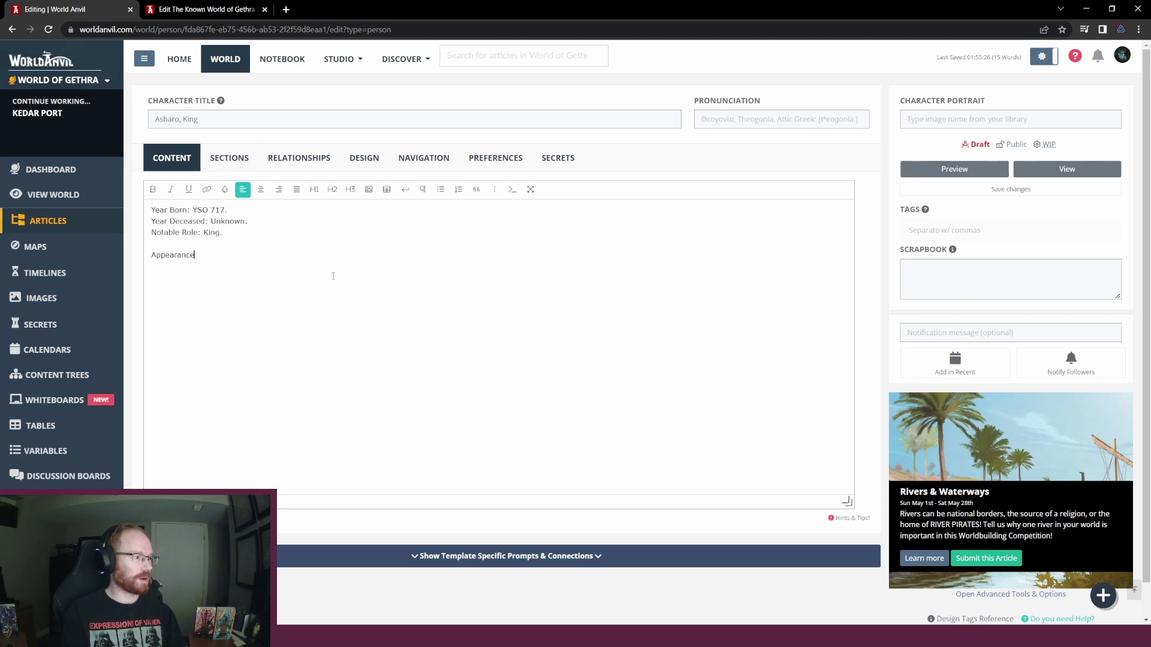
key("shift+Home")
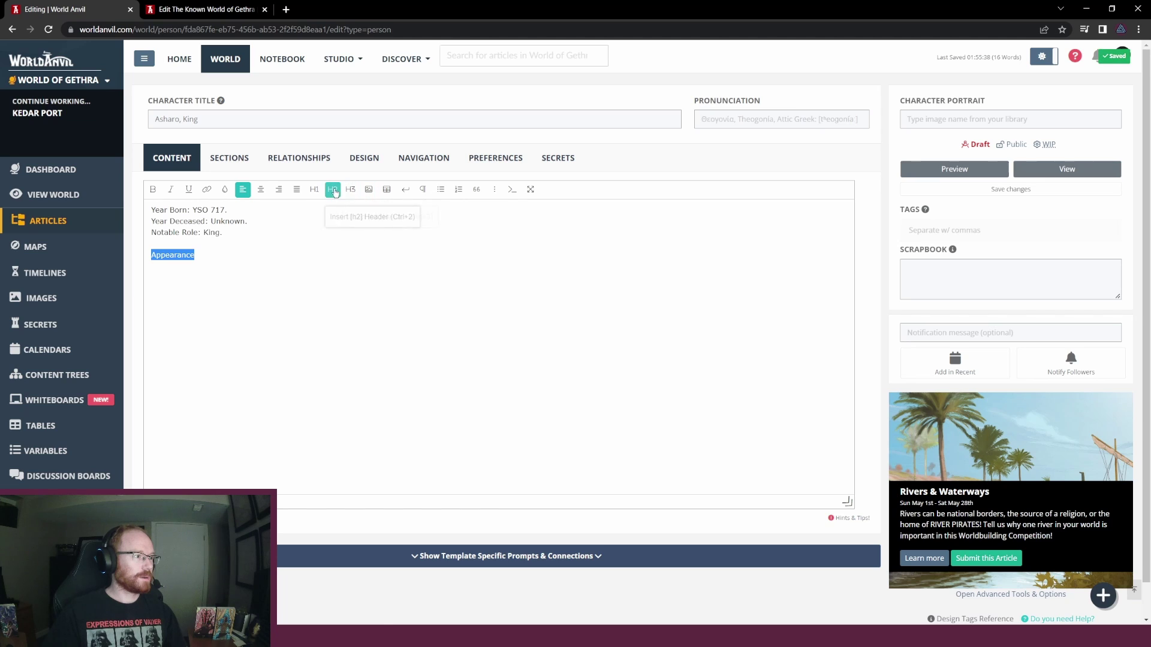
left_click(332, 190)
key("Return")
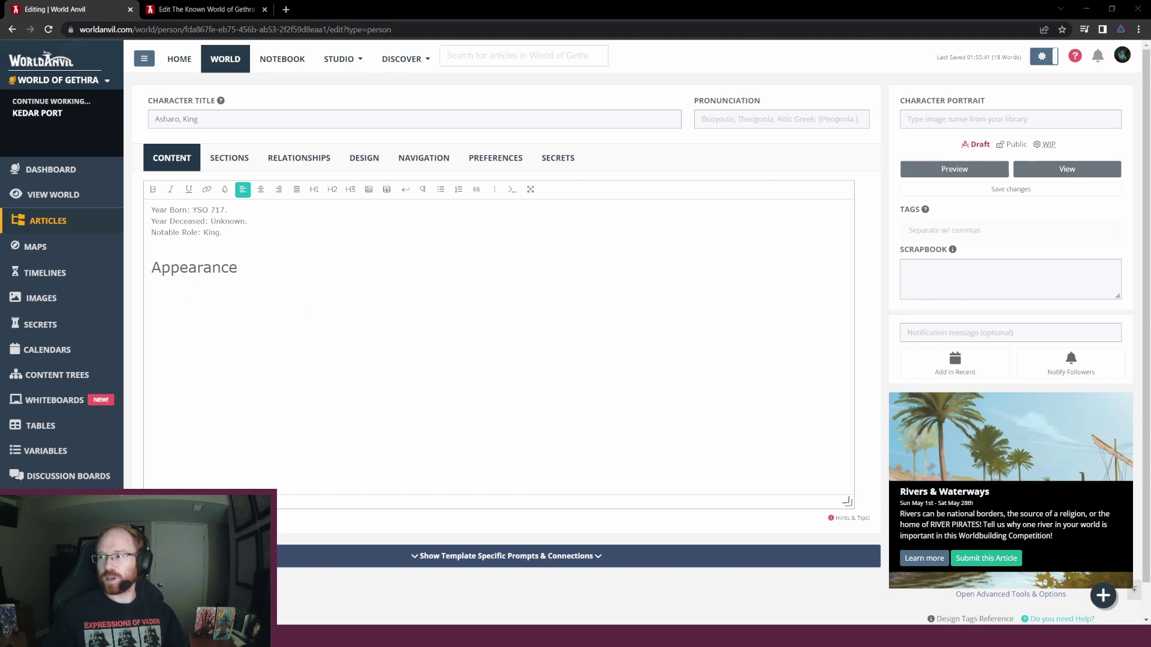
Switch to the Gethra known-world map in Photos and examine the area around the Great Isle, Kedar and Korhos
key("alt+Tab")
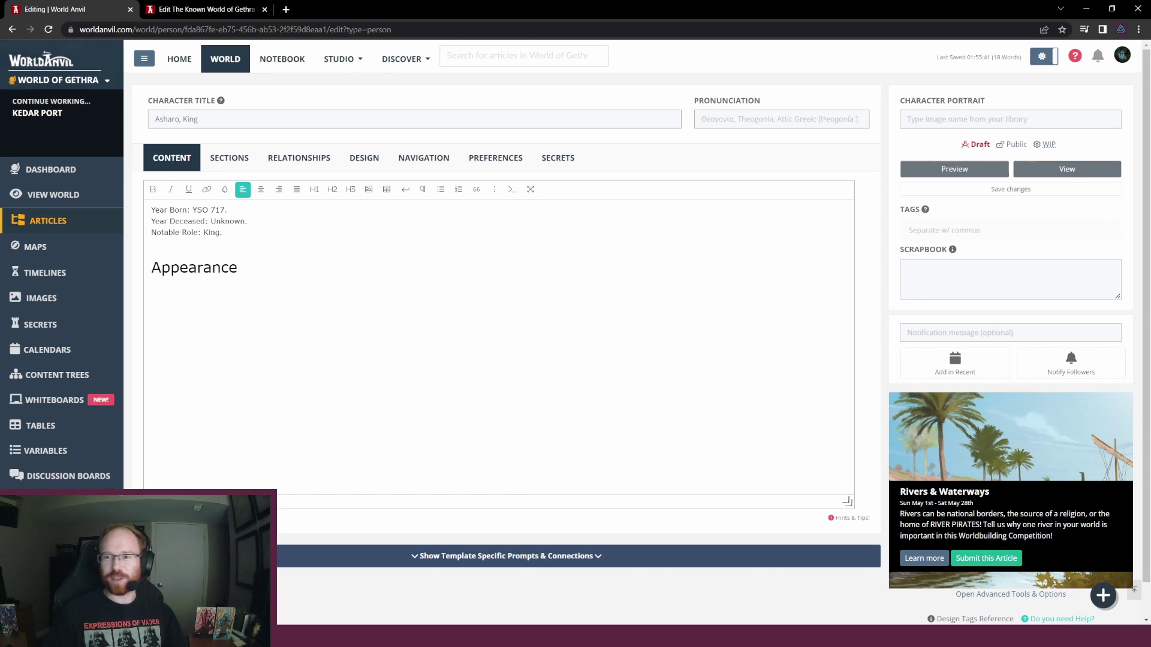
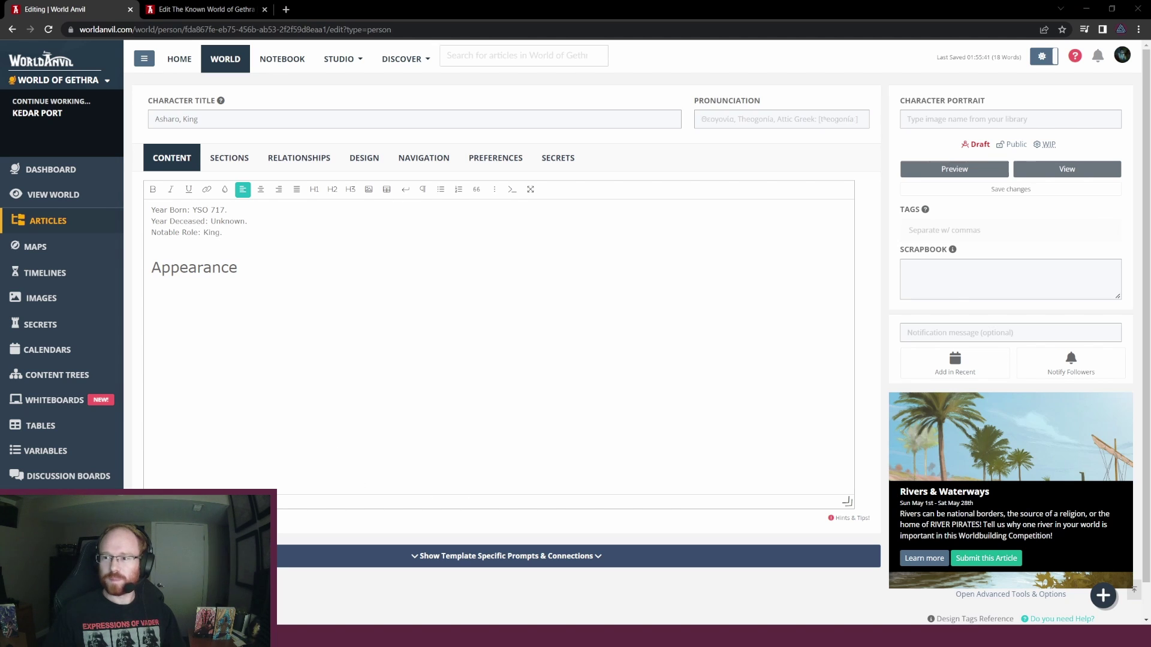
key("alt+Tab")
scroll(954, 495, "up", 3)
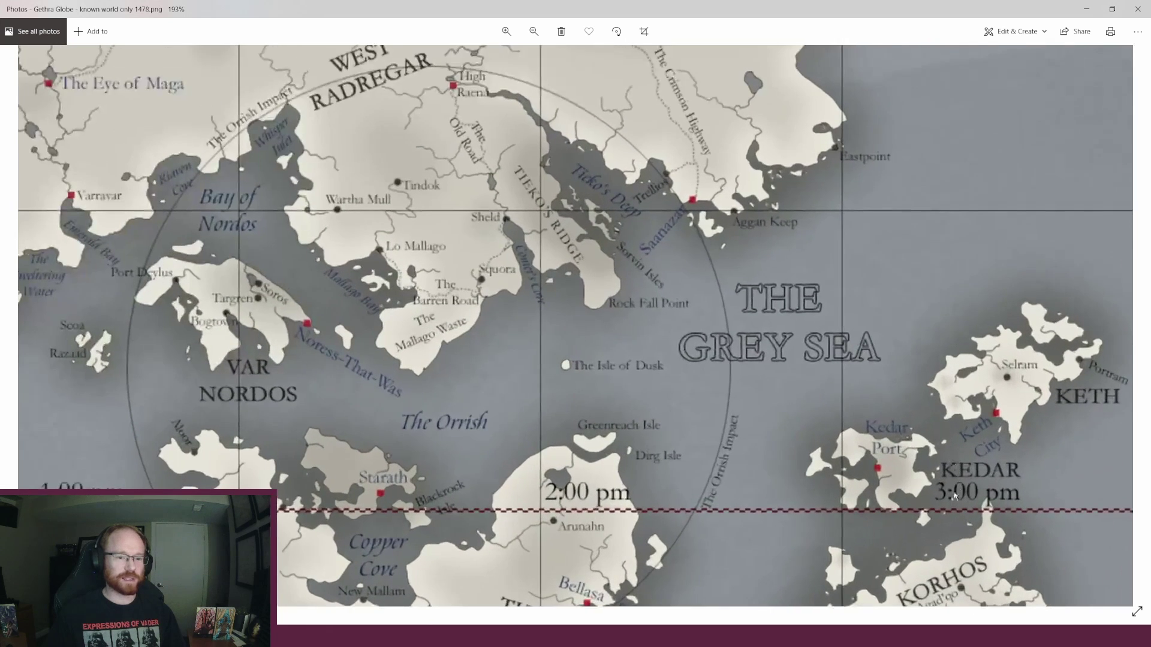
scroll(954, 495, "down", 1)
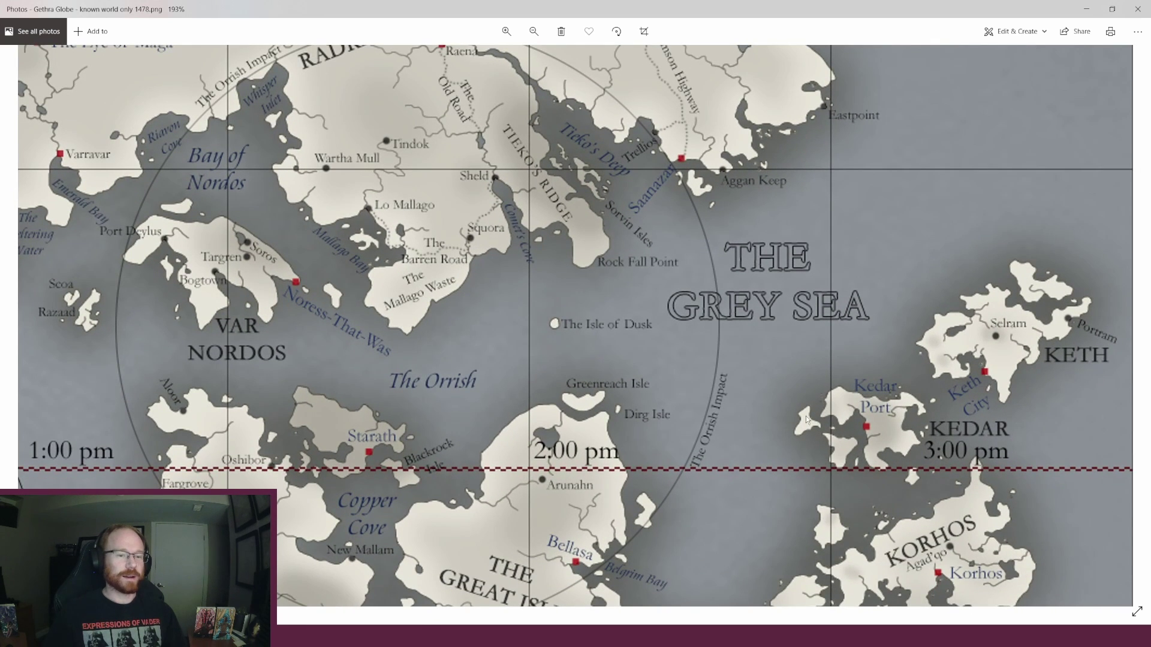
scroll(864, 454, "down", 2)
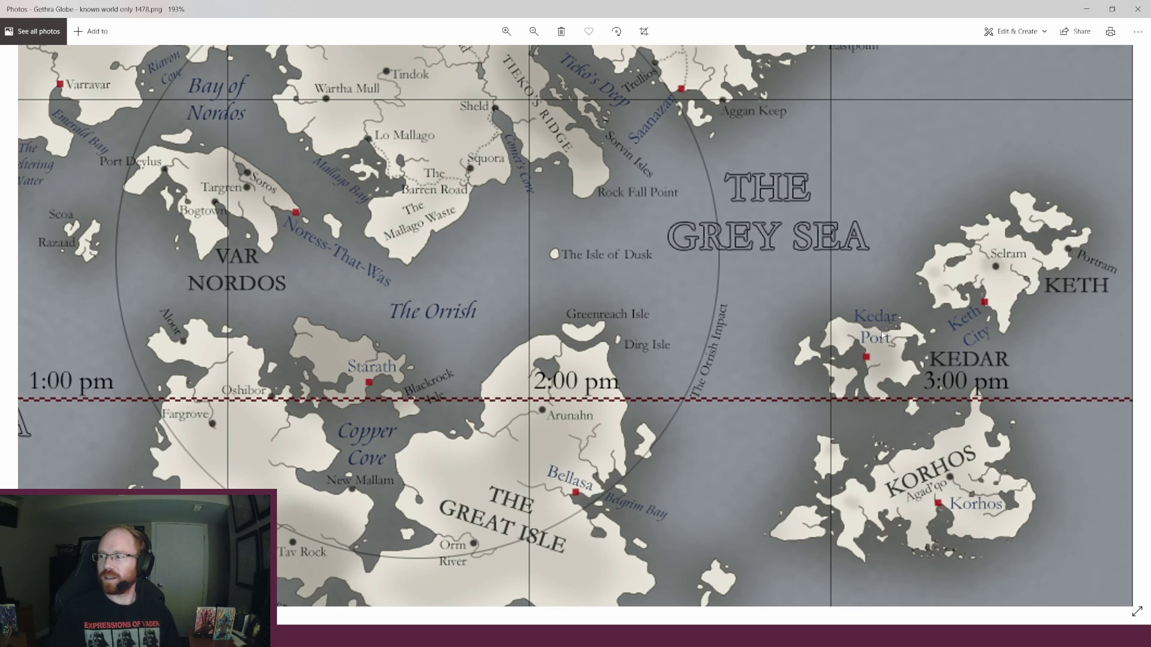
left_click_drag(493, 523, 479, 501)
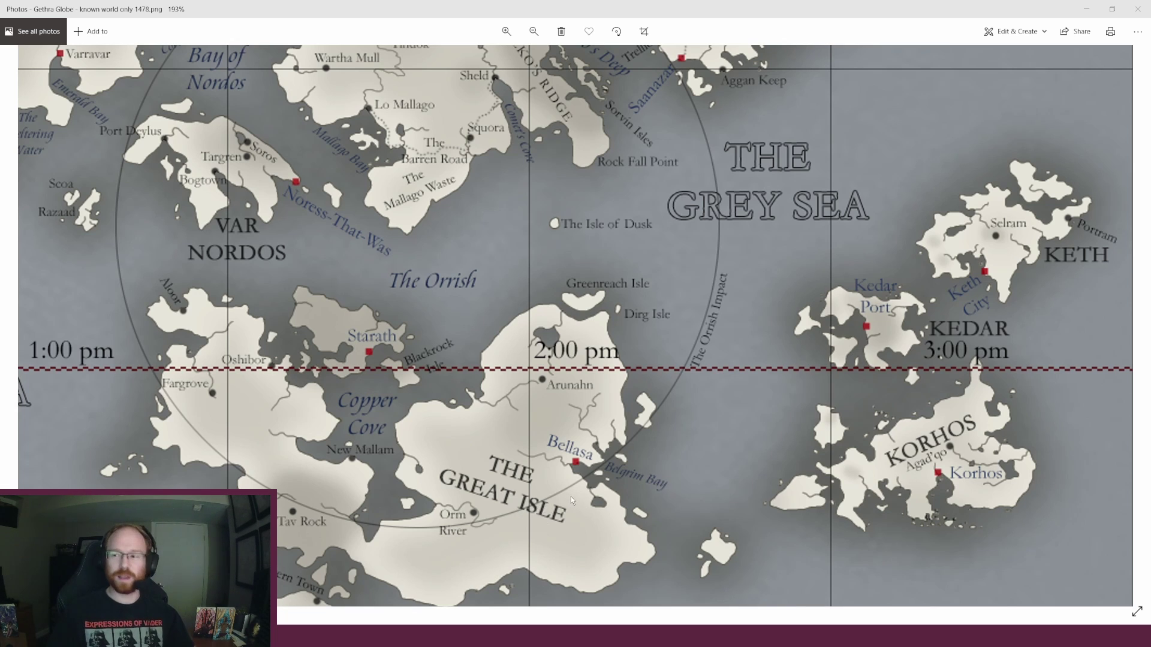
scroll(545, 492, "down", 1)
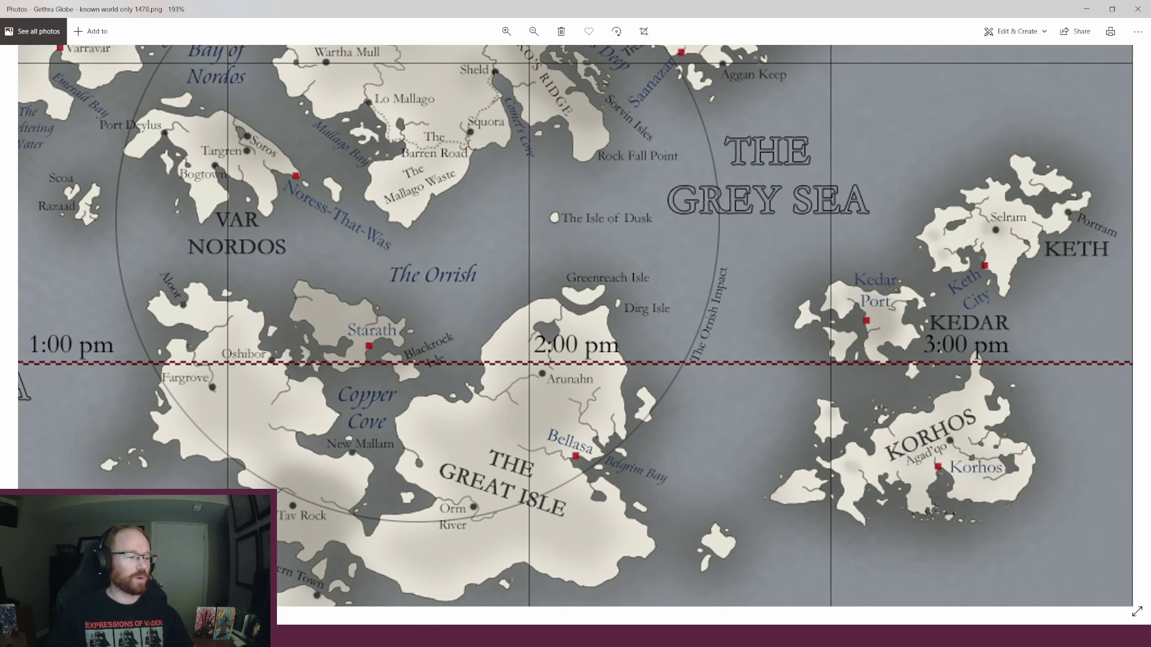
Switch to Aeon Timeline and create a new event labelled "Asharo leaves the Great Isle"
mouse_move(315, 636)
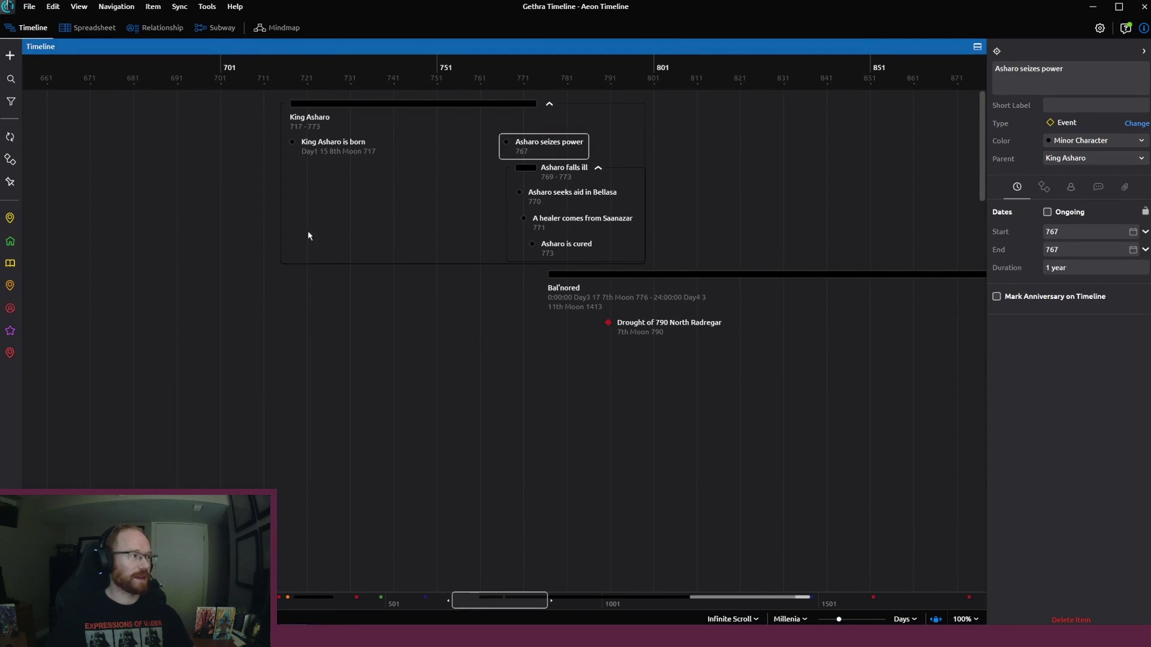
left_click(309, 236)
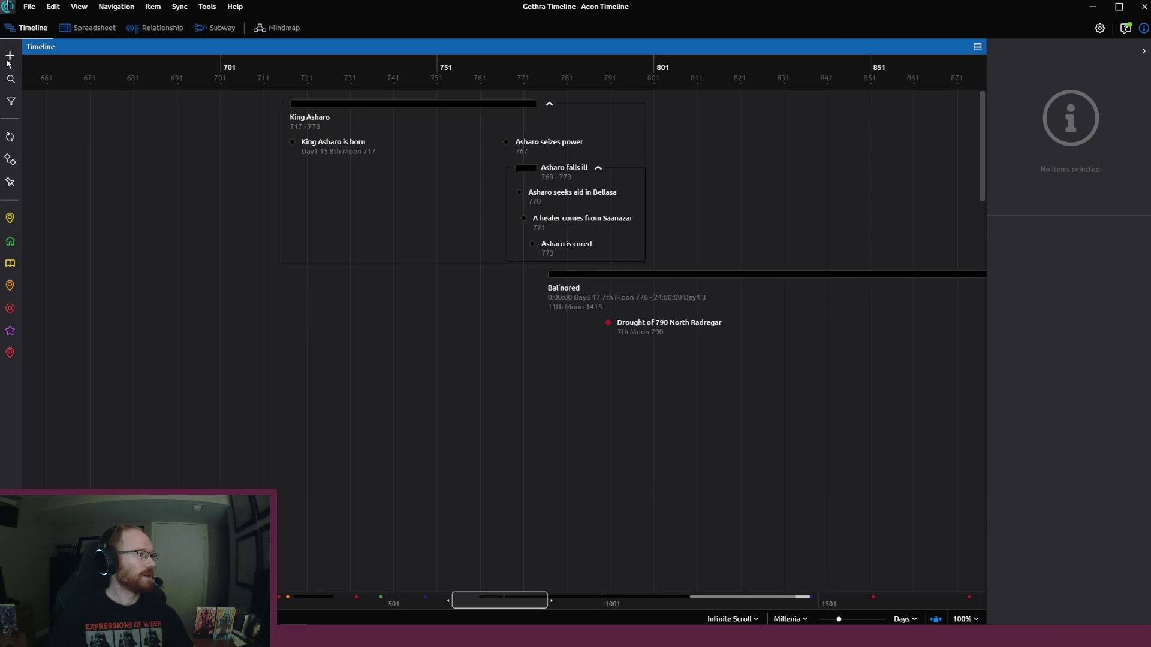
left_click(11, 56)
left_click(60, 59)
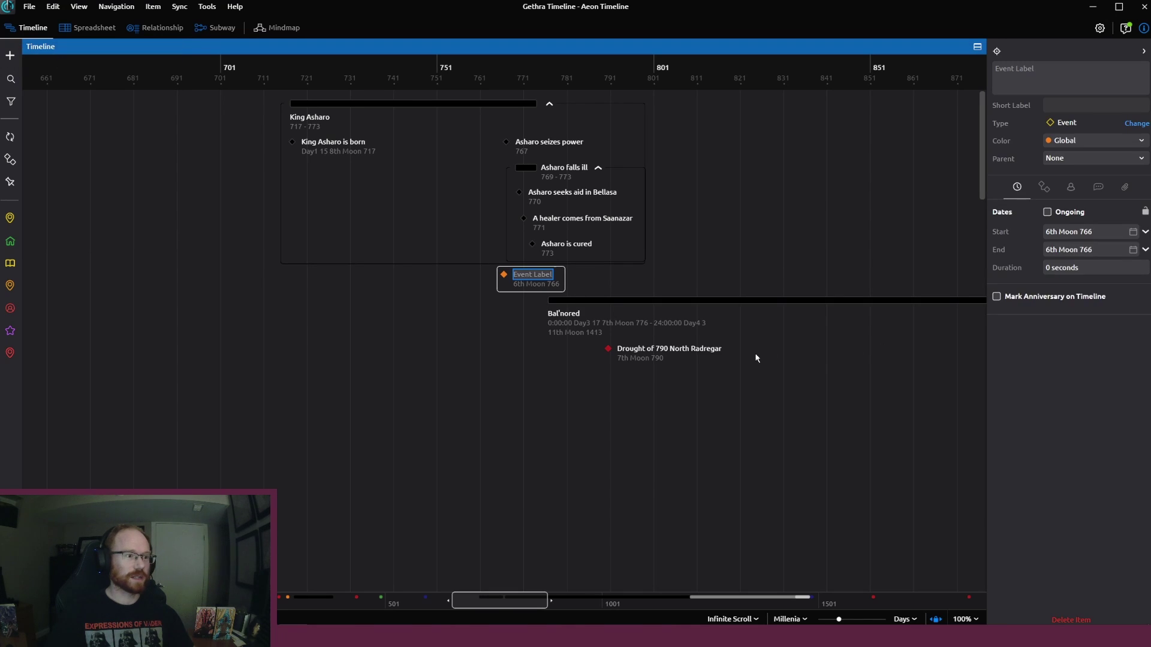
left_click(1009, 84)
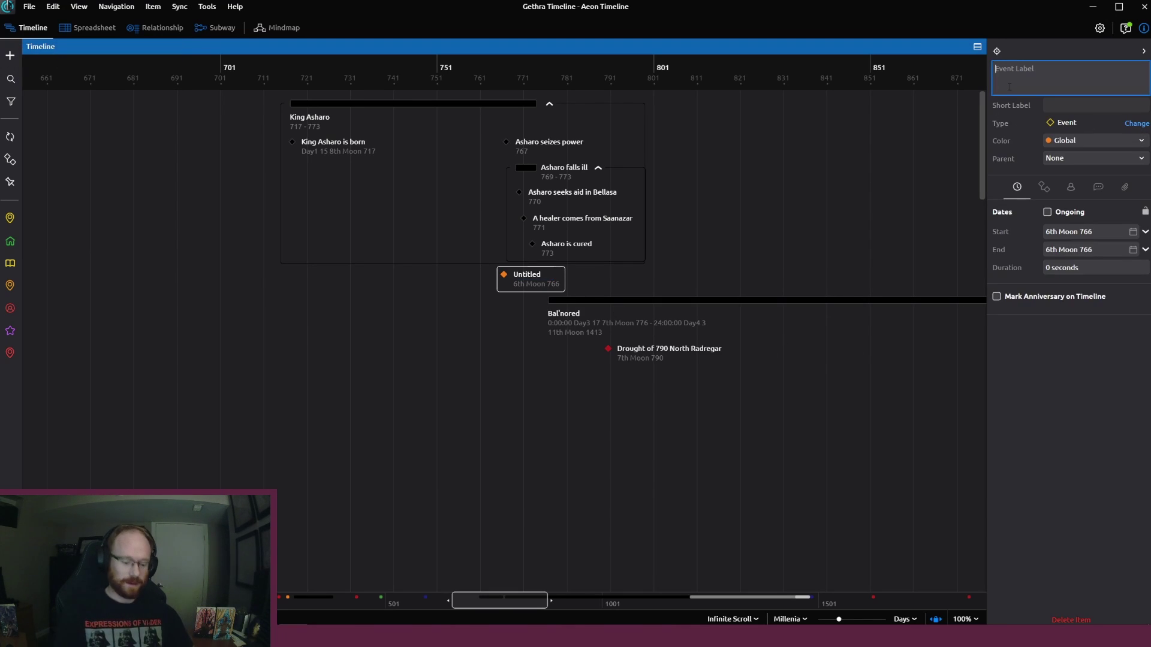
type("Kin")
key("BackSpace")
key("BackSpace")
key("BackSpace")
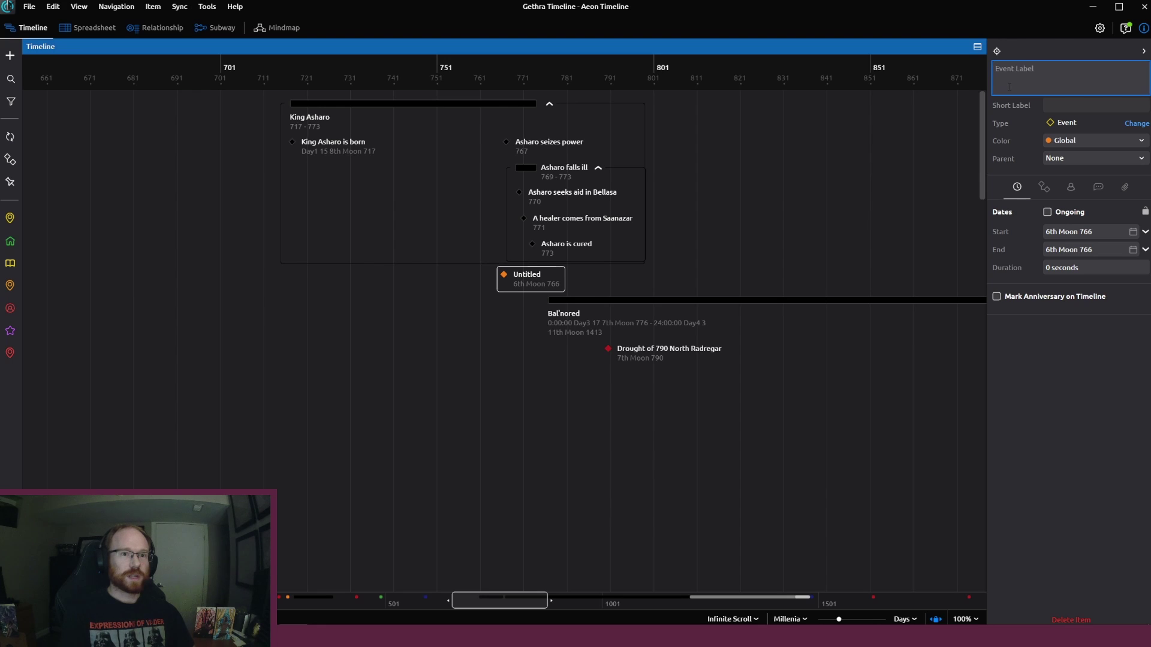
type("Asharo leaves the Great Isle")
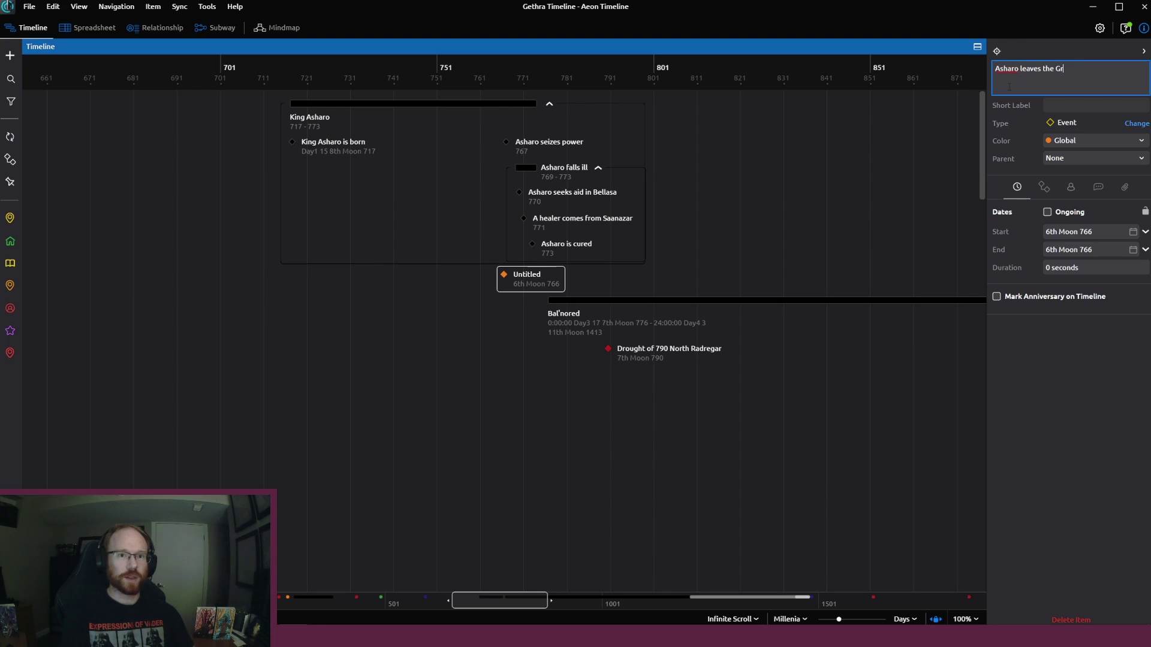
Set the new event's color to Minor Character and its parent to King Asharo
left_click(1071, 140)
left_click(1070, 174)
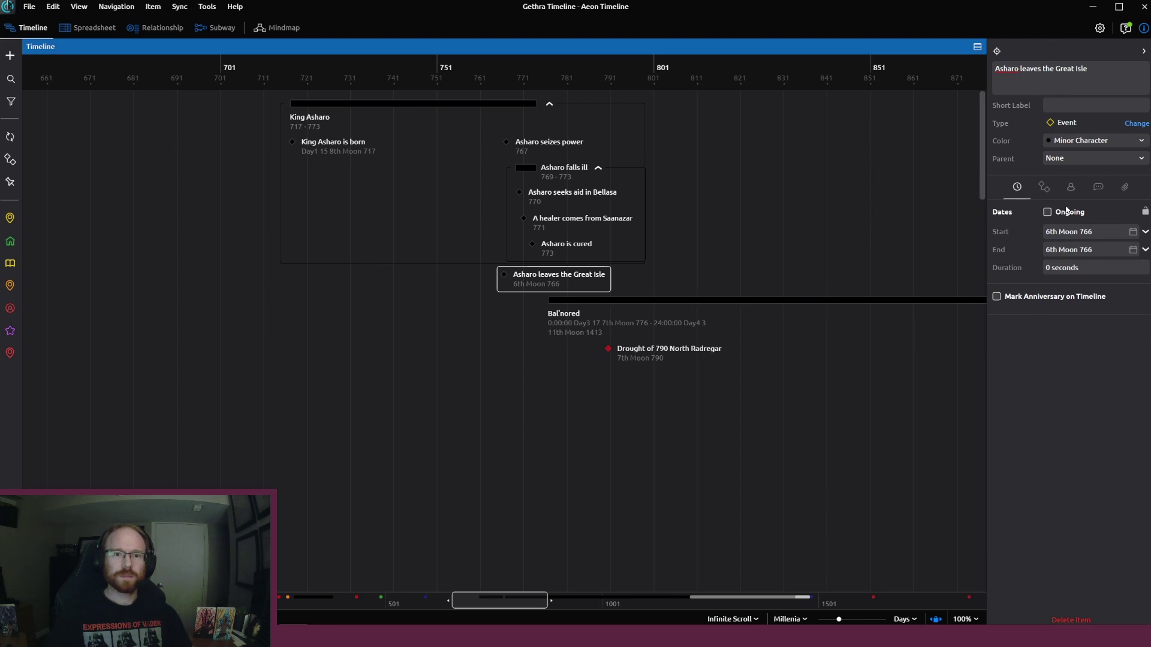
left_click(1065, 159)
type("ash")
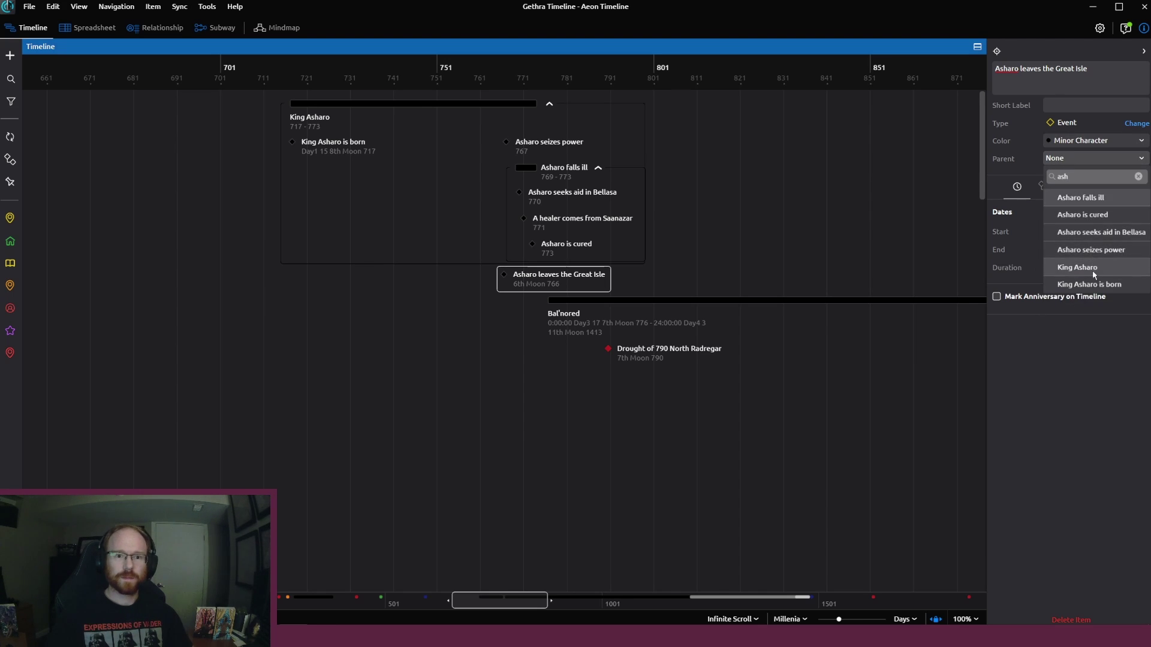
left_click(1073, 268)
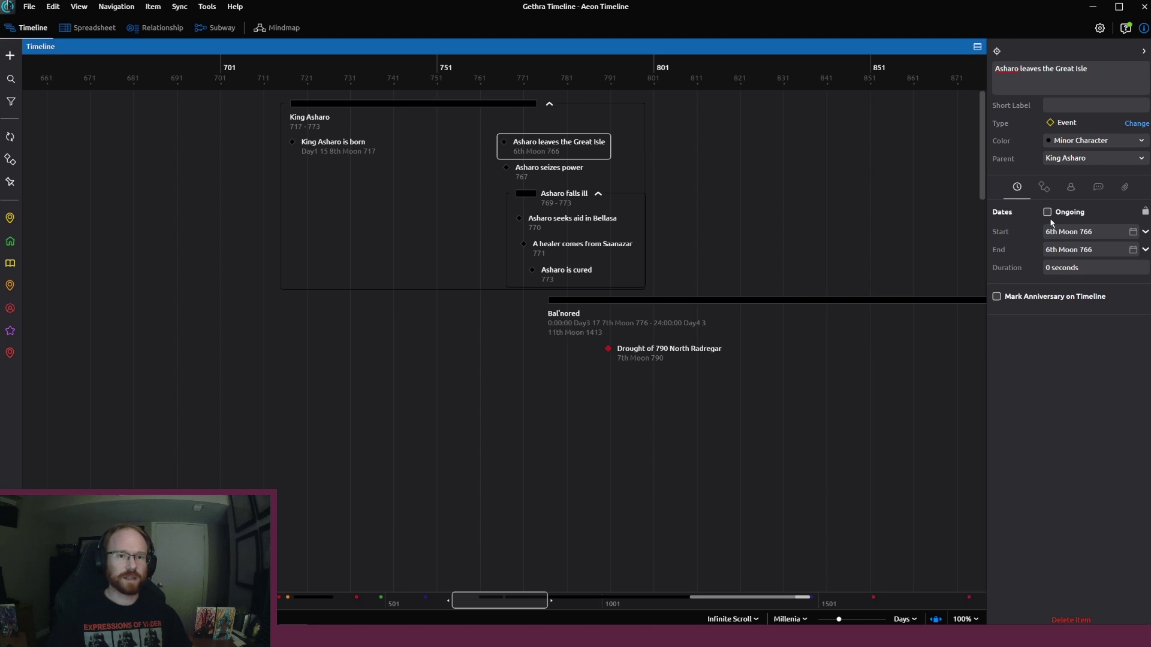
Set the date of the Great Isle departure event to the year 739
left_click(1102, 229)
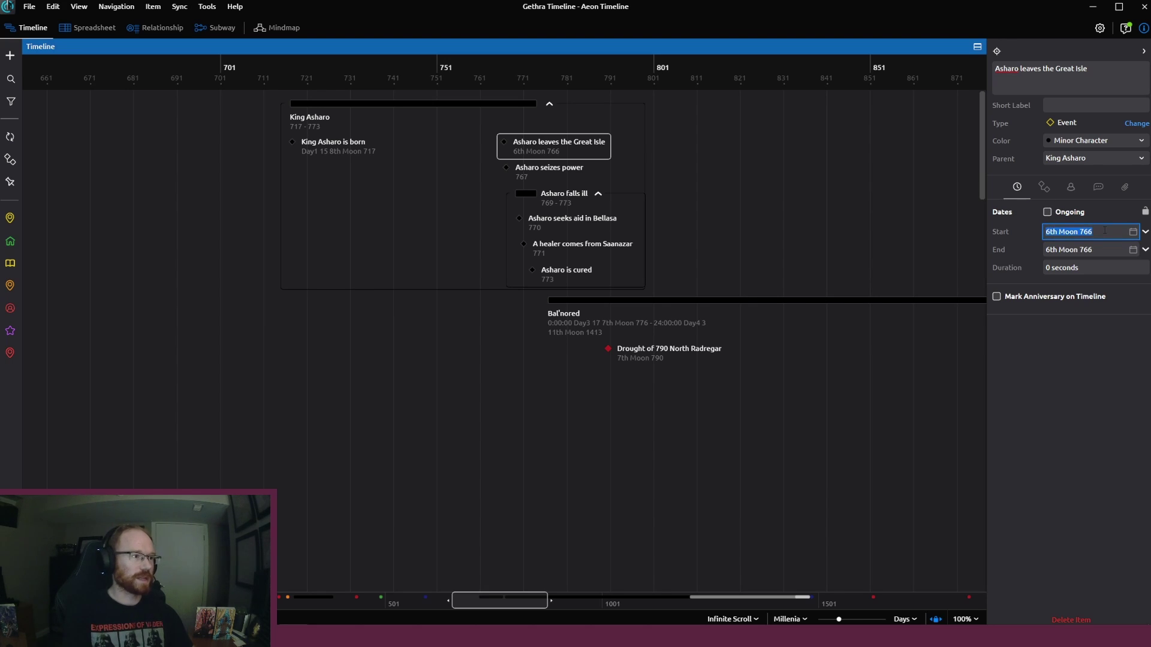
type("739")
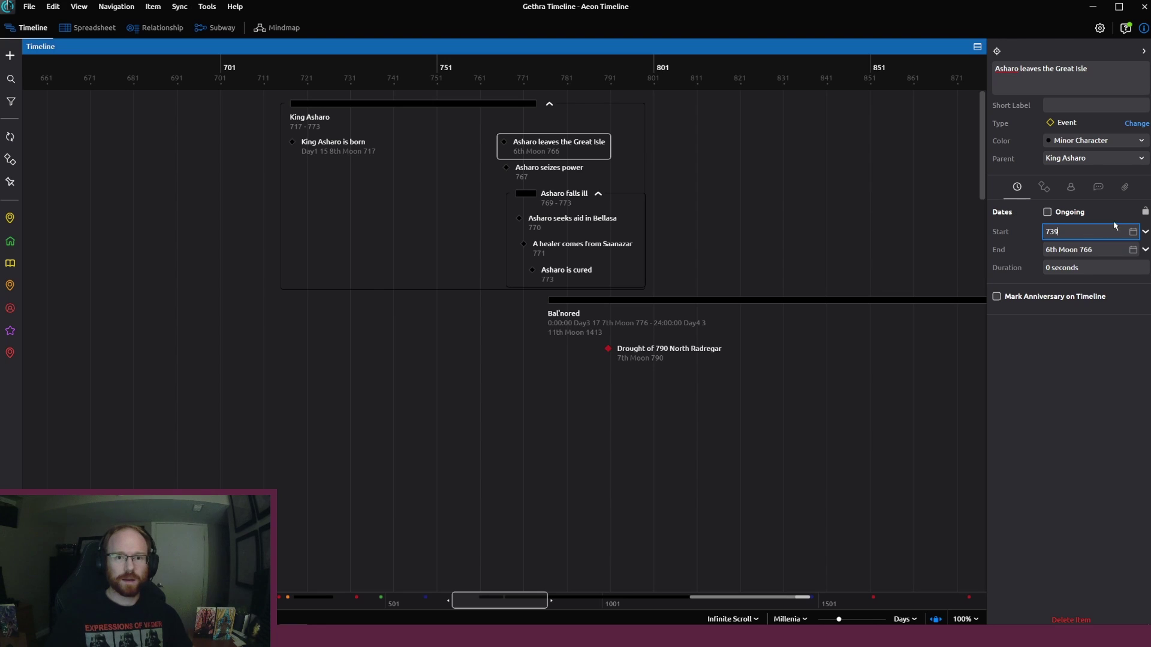
left_click(1133, 232)
left_click(1093, 250)
left_click(1071, 268)
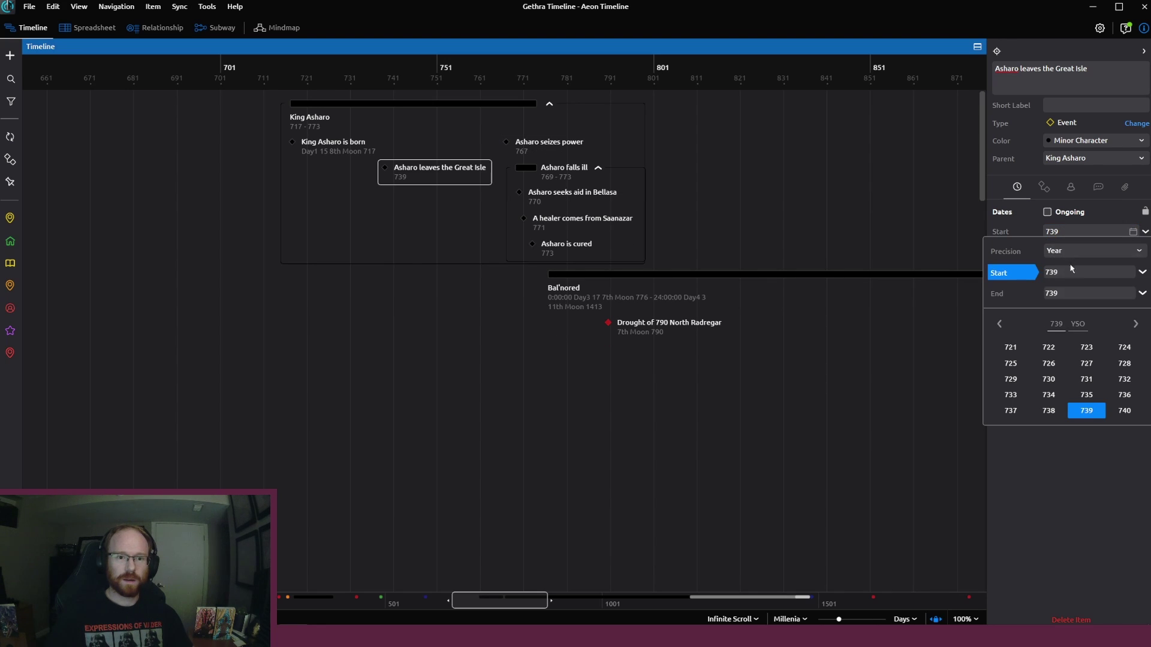
left_click(1075, 376)
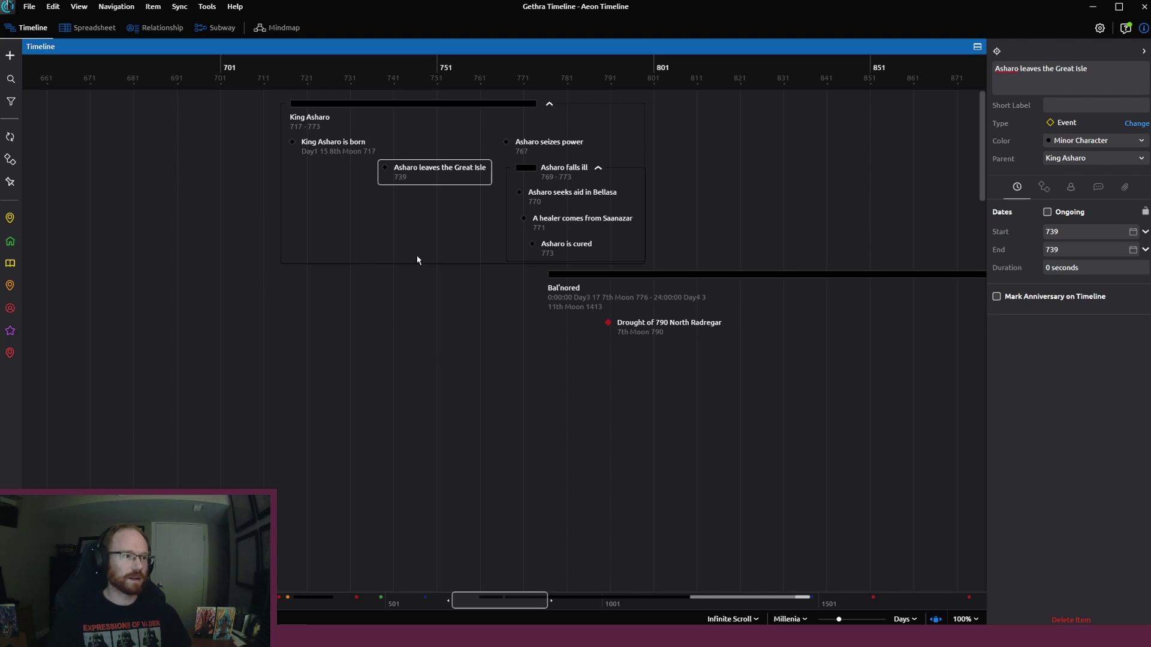
Check the Great Isle departure event on the timeline and return to the King Asharo article in World Anvil
left_click(411, 292)
left_click(401, 176)
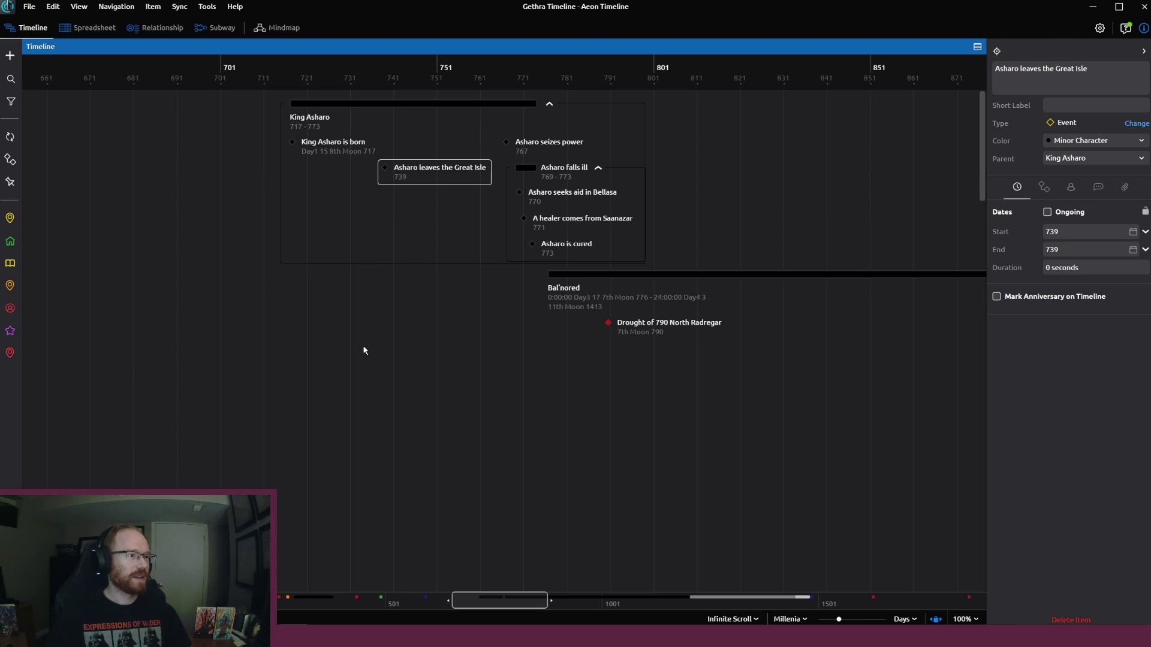
left_click(377, 270)
left_click(409, 177)
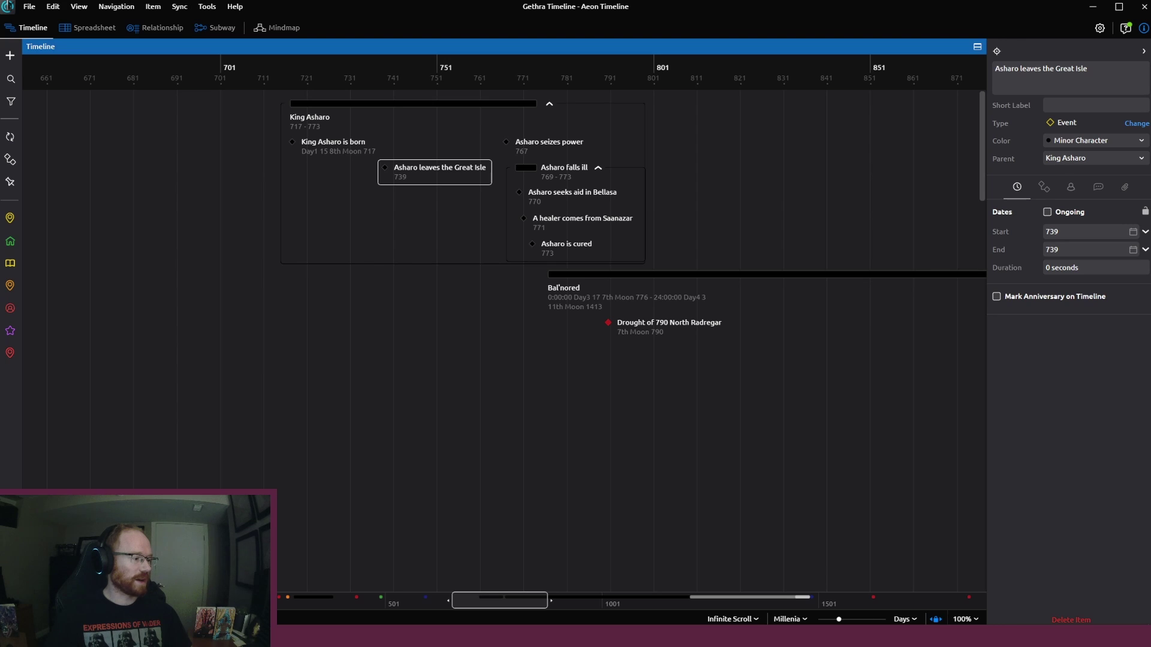
key("alt+Tab")
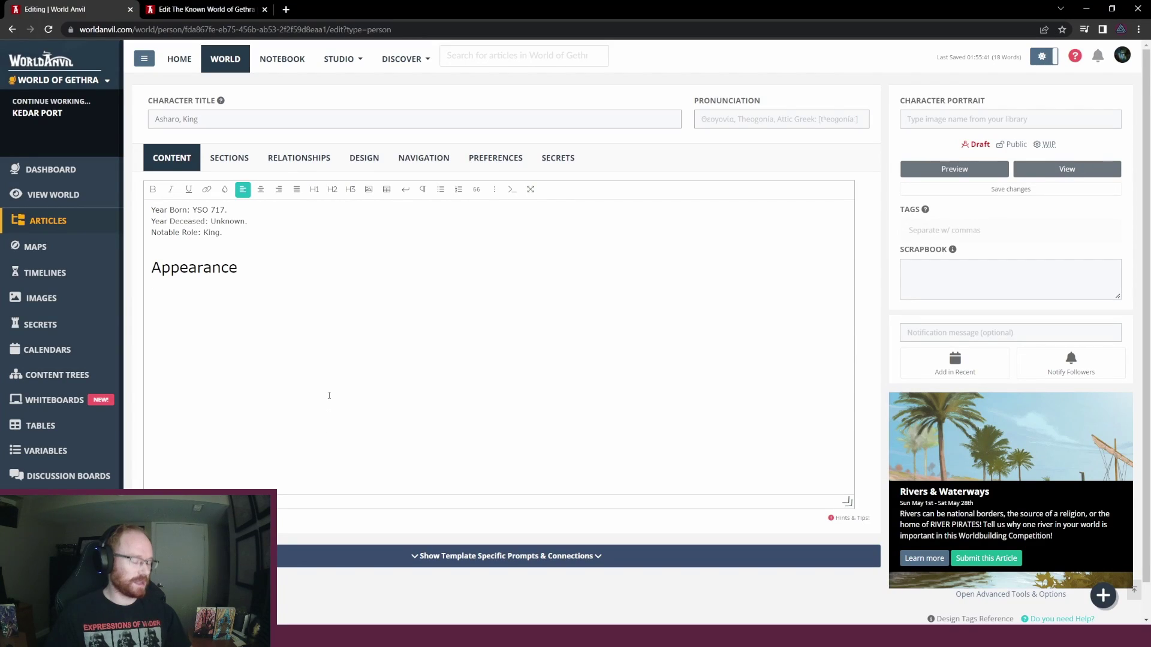
Begin the Appearance section of King Asharo's article with the words "Asharo was of Orrene descent"
type("Or Orrene d")
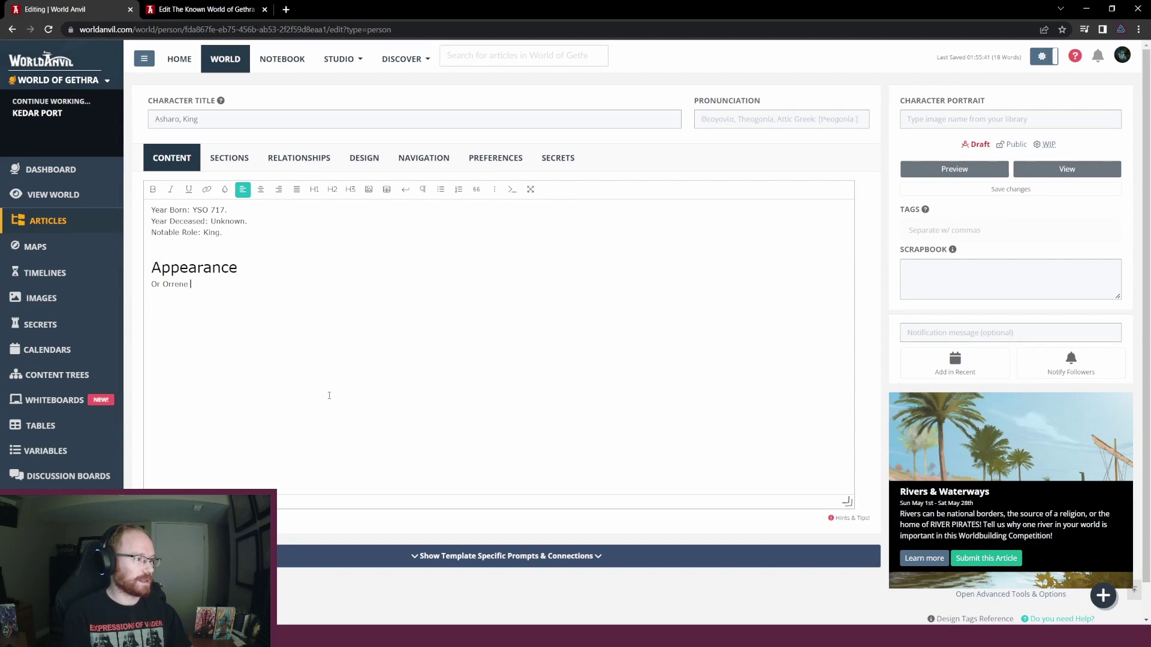
key("BackSpace")
key("BackSpace")
key("Home")
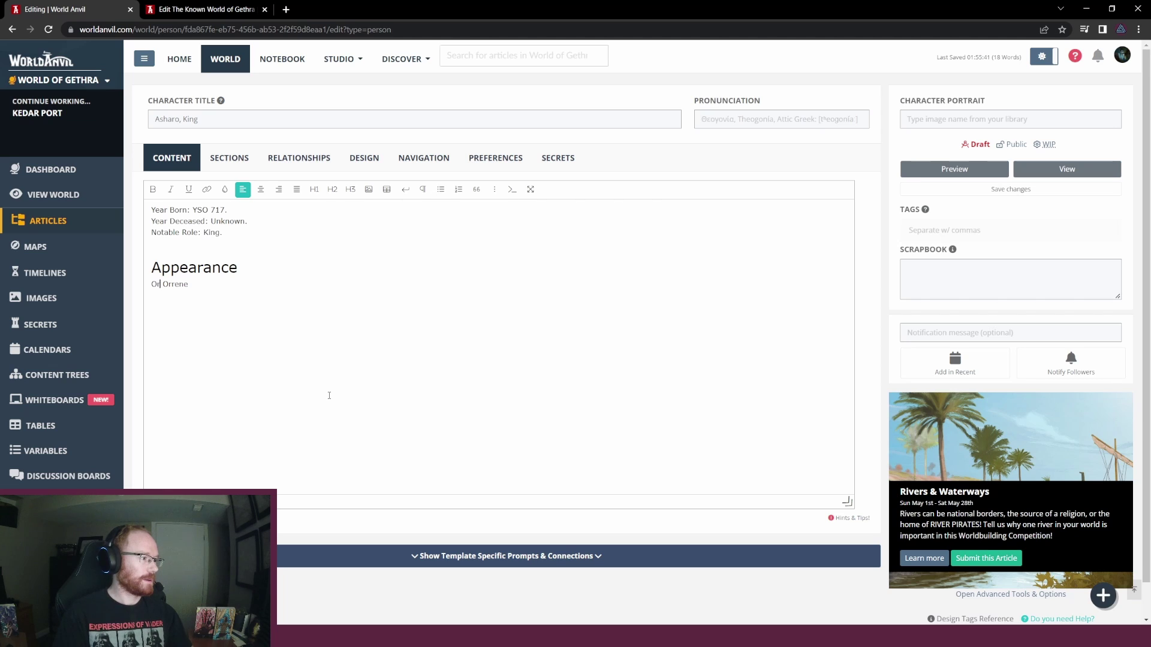
key("ctrl+shift+Right")
type("King")
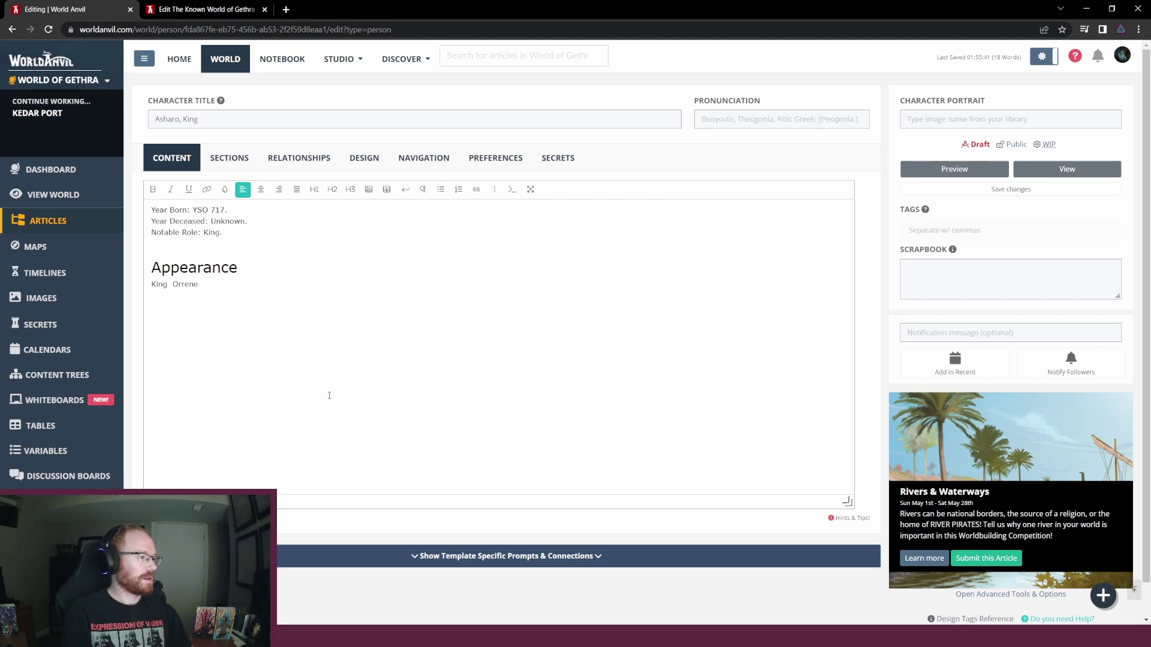
key("BackSpace")
key("BackSpace")
key("BackSpace")
key("BackSpace")
type("Asharo")
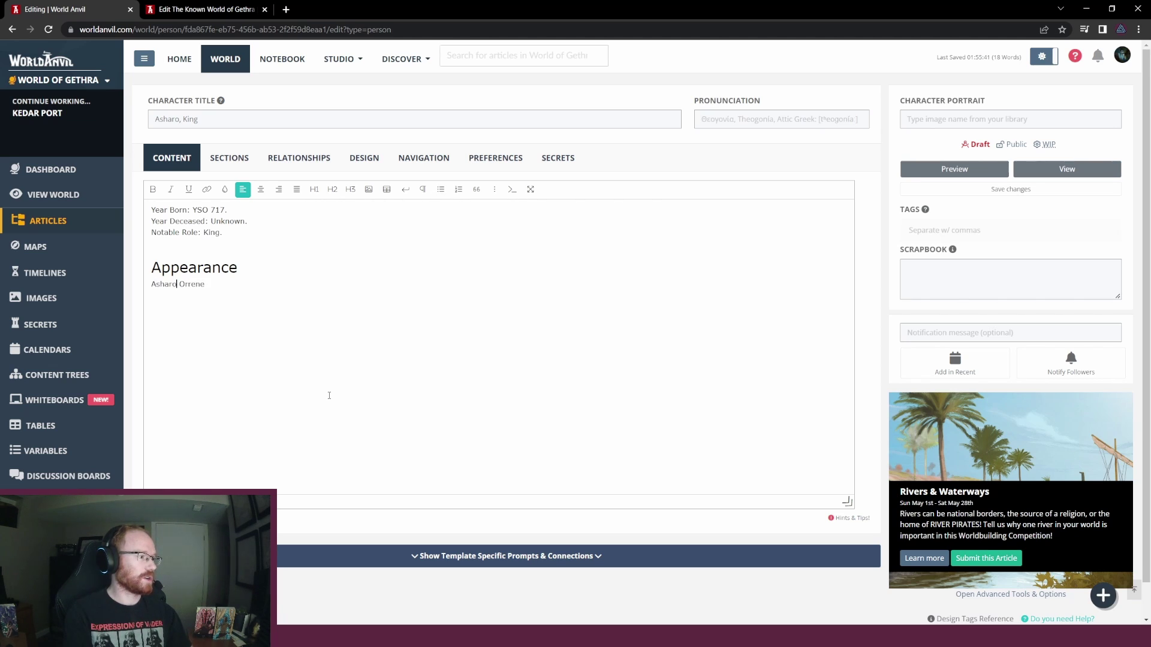
type(" was of")
key("End")
type("d")
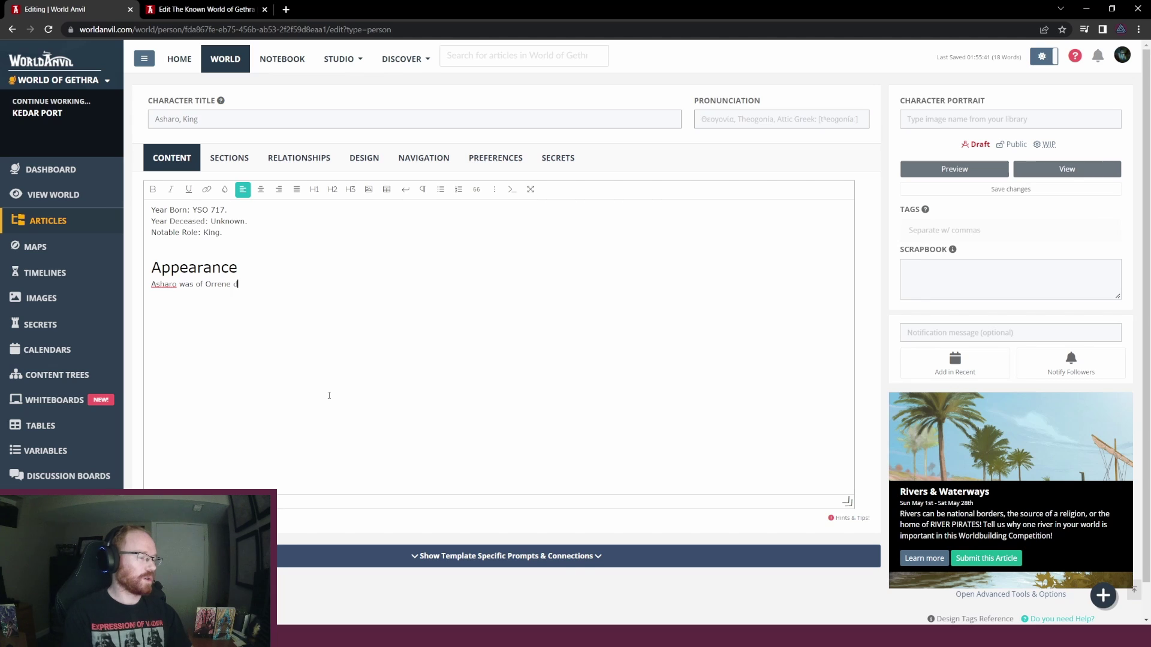
type("escent ")
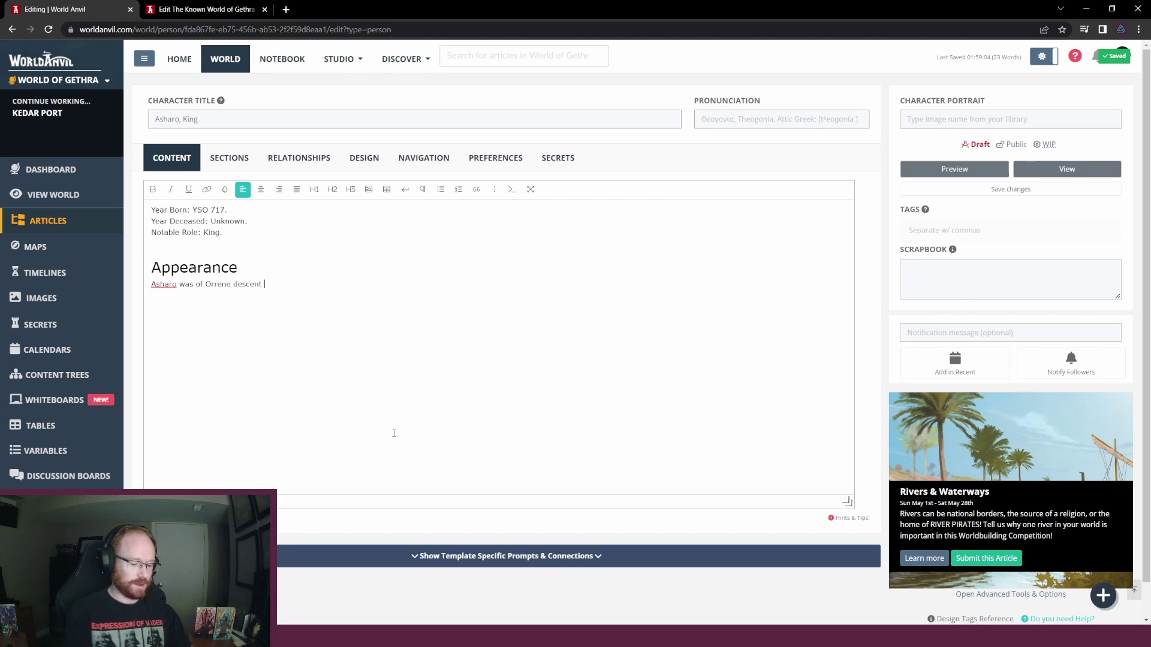
Complete the first Appearance sentence with ", hailing from the Great Isle."
type("a")
type(", ha")
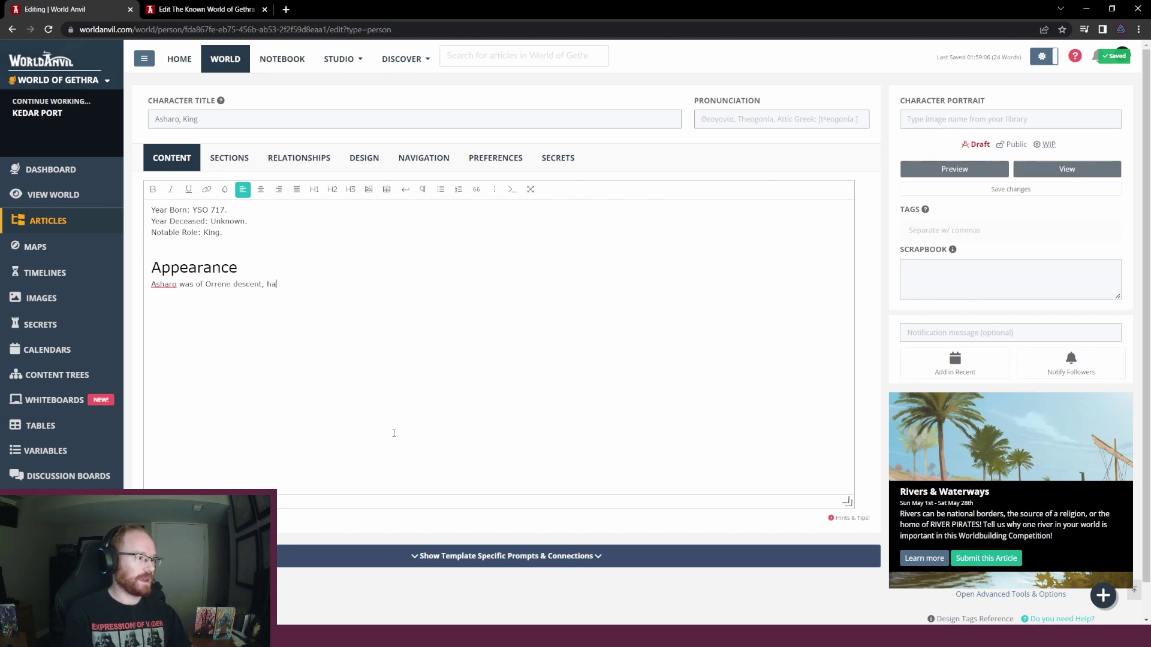
type("iling from the Great Isle.")
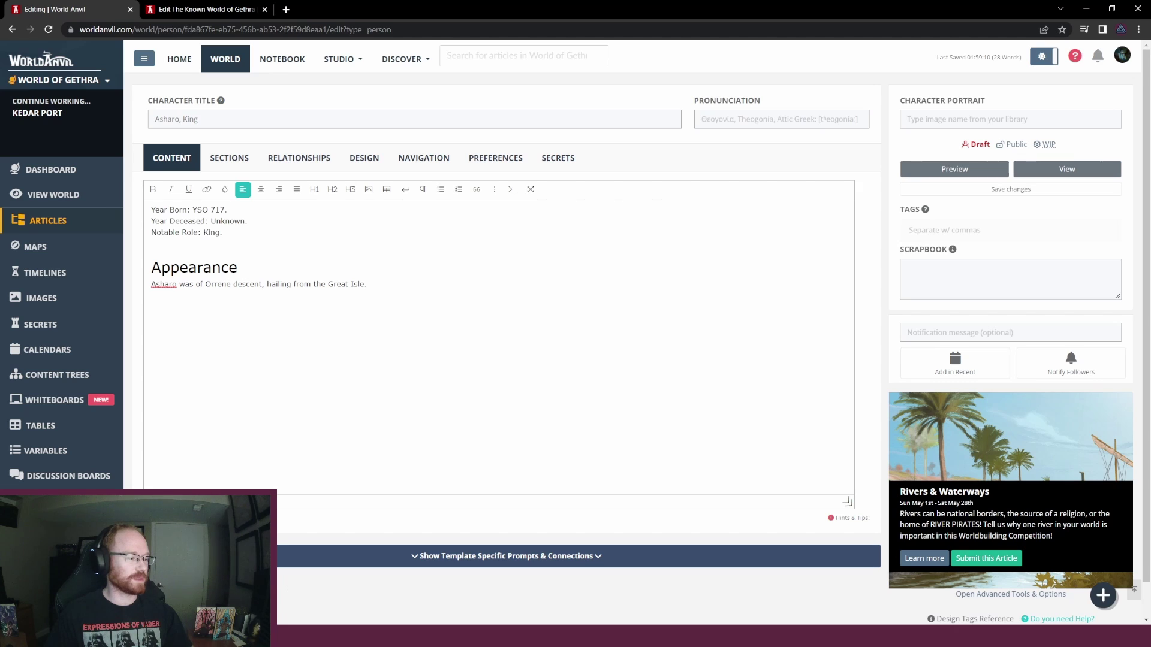
Switch to Aeon Timeline, check the details of the Great Isle departure event, and return to the King Asharo article
key("alt+Tab")
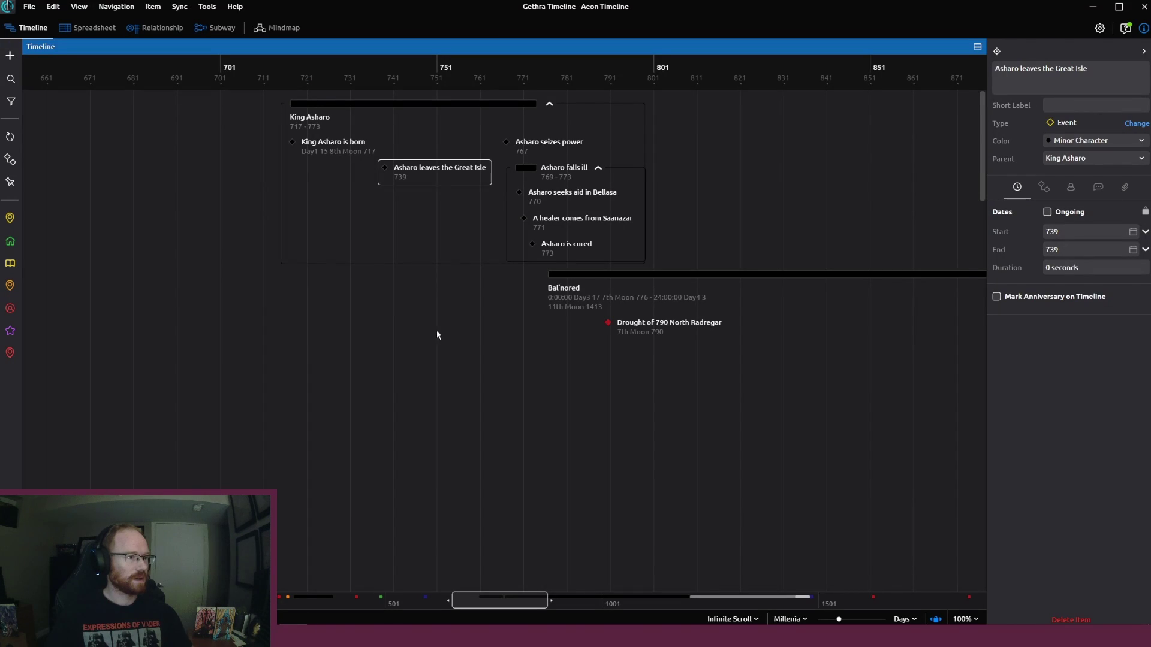
left_click(372, 267)
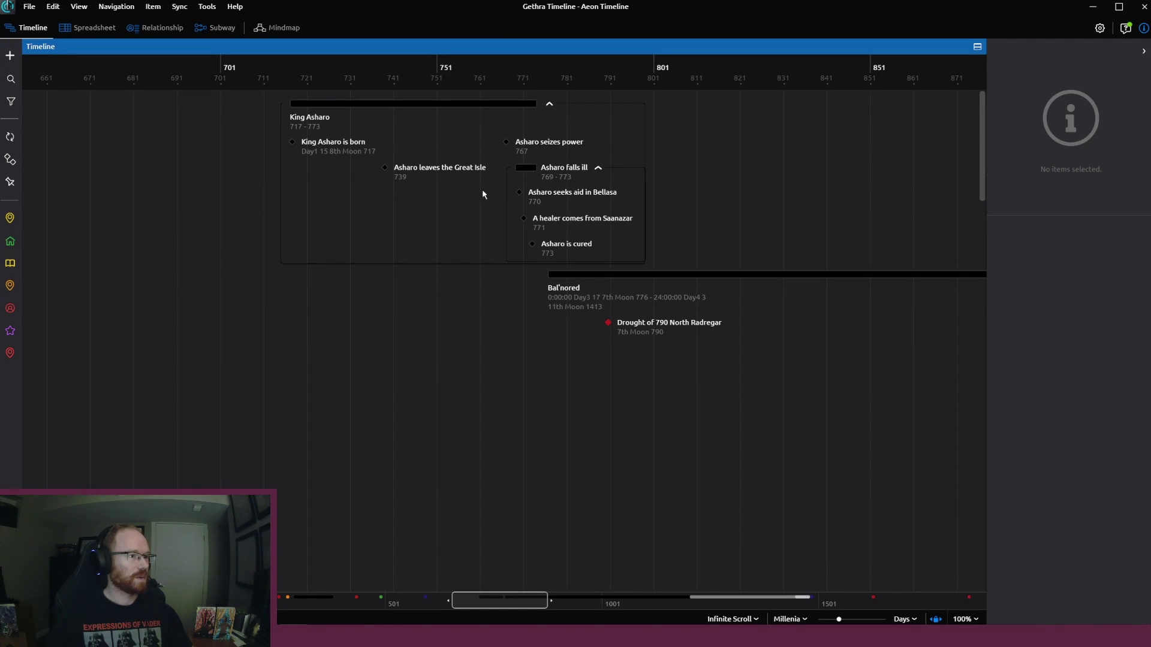
left_click(399, 177)
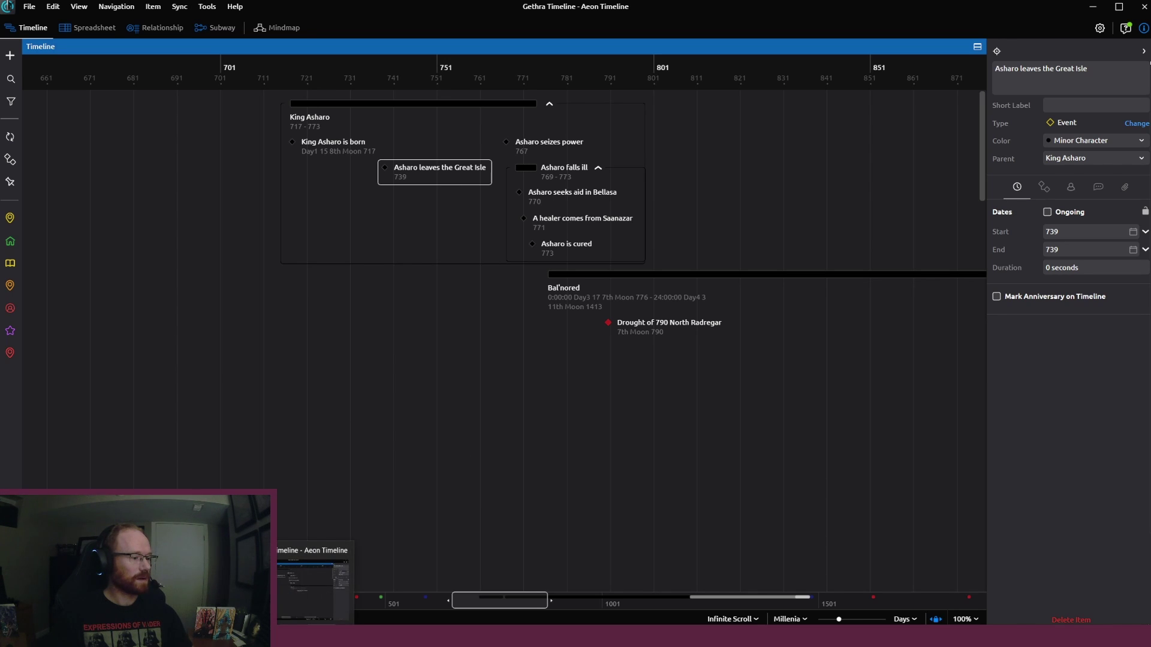
key("alt+Tab")
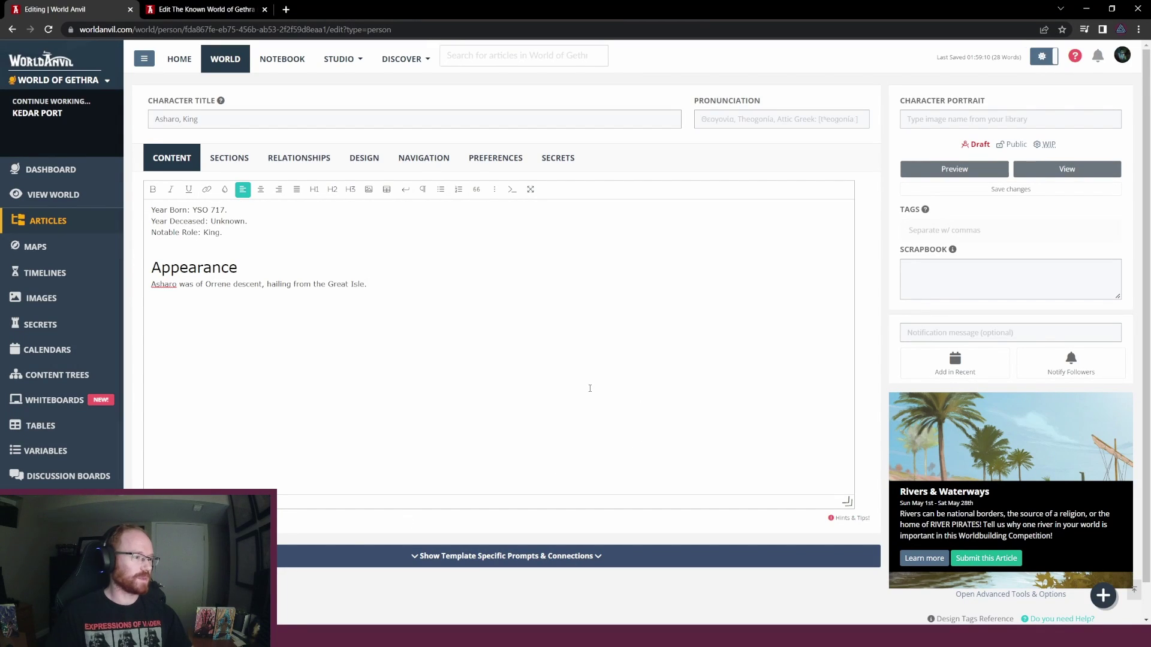
Start the second Appearance sentence with "Red", then consult the Gethra globe map in Photos and replace "Orrene" with "Raderan" in the article
type("Red")
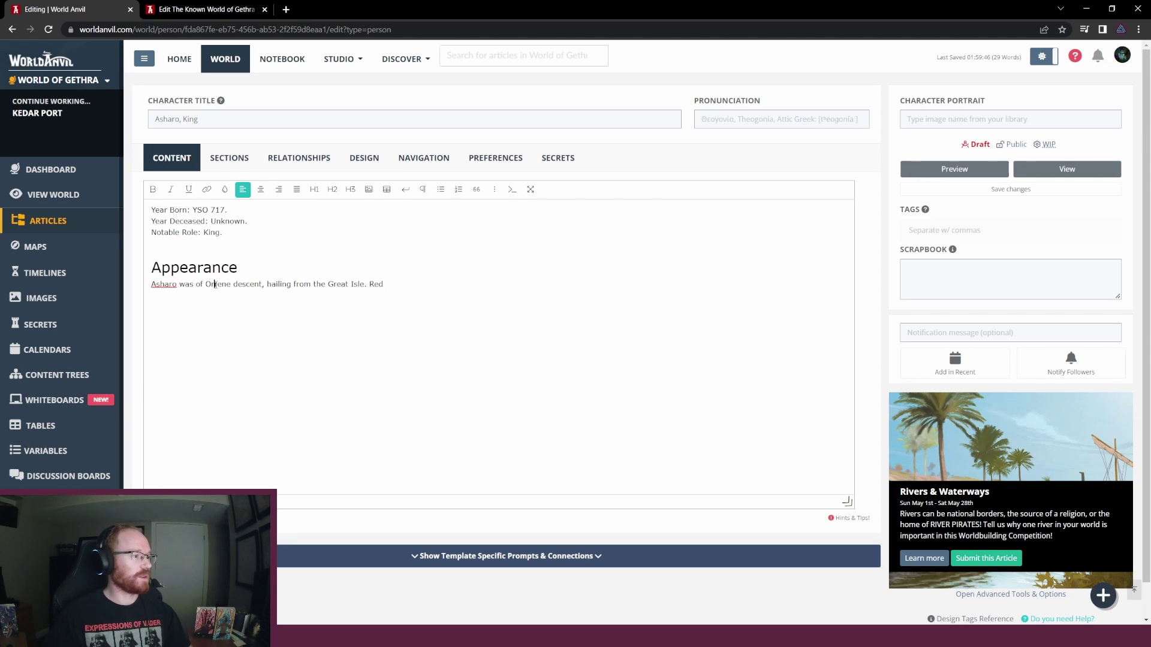
double_click(214, 285)
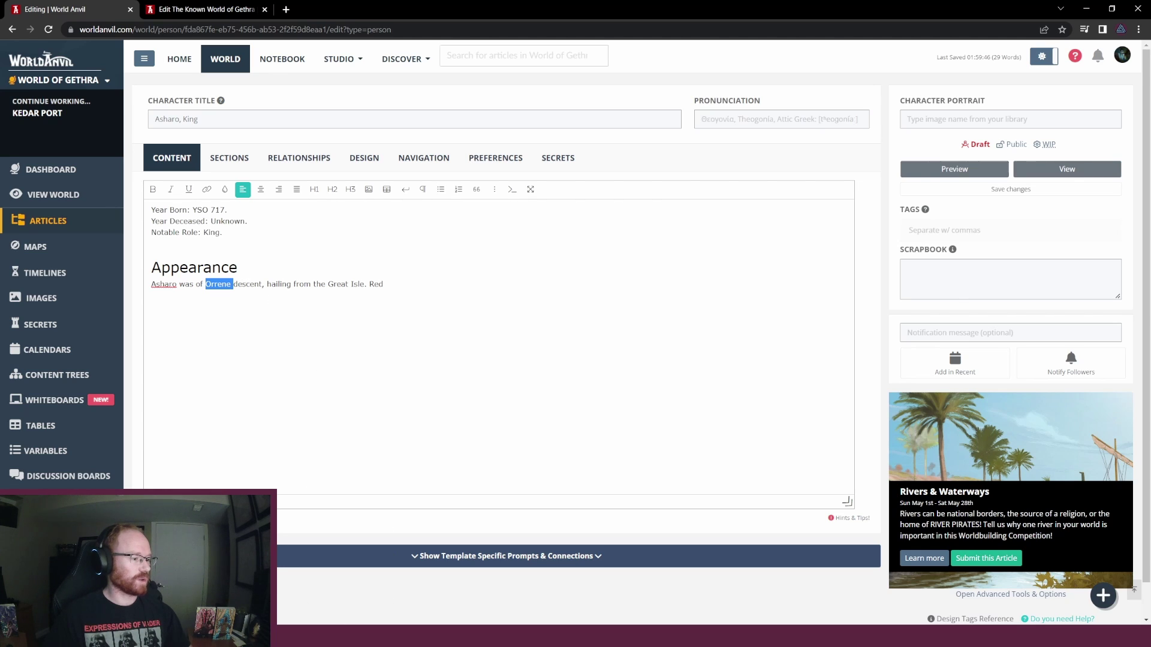
mouse_move(315, 636)
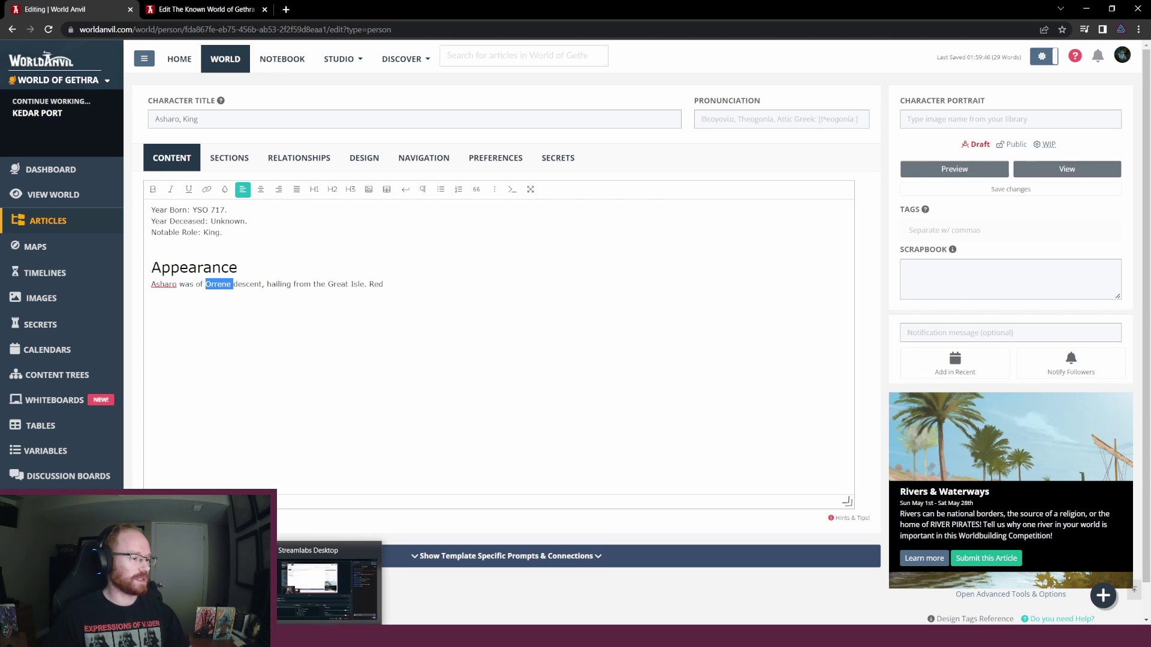
left_click(426, 637)
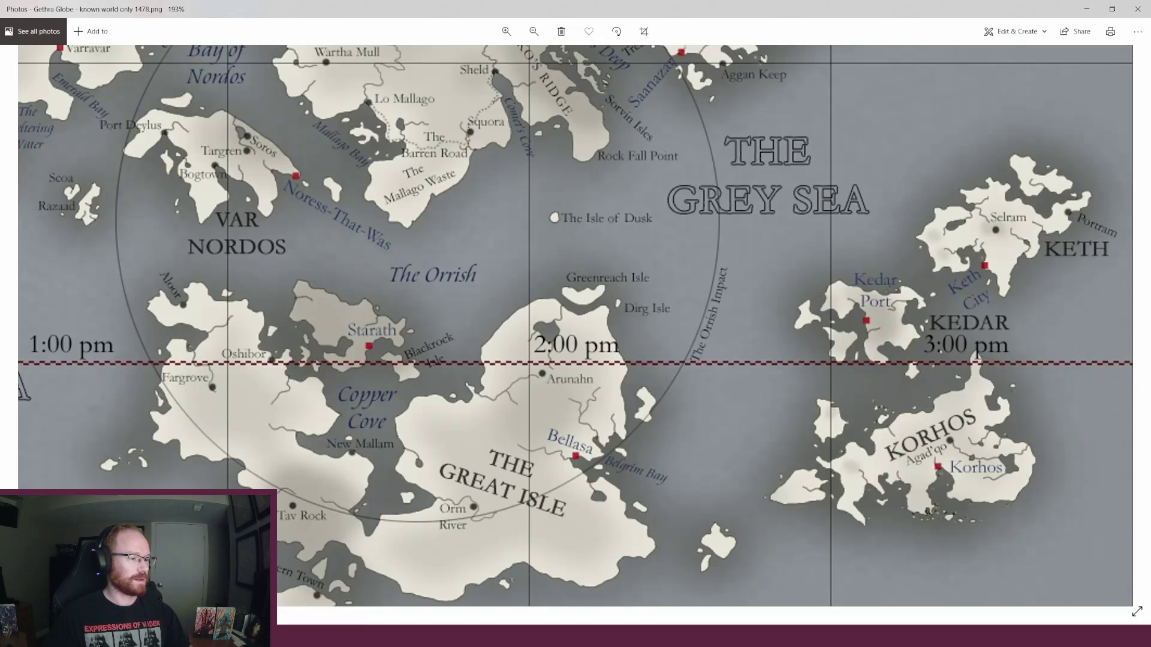
scroll(507, 271, "down", 5)
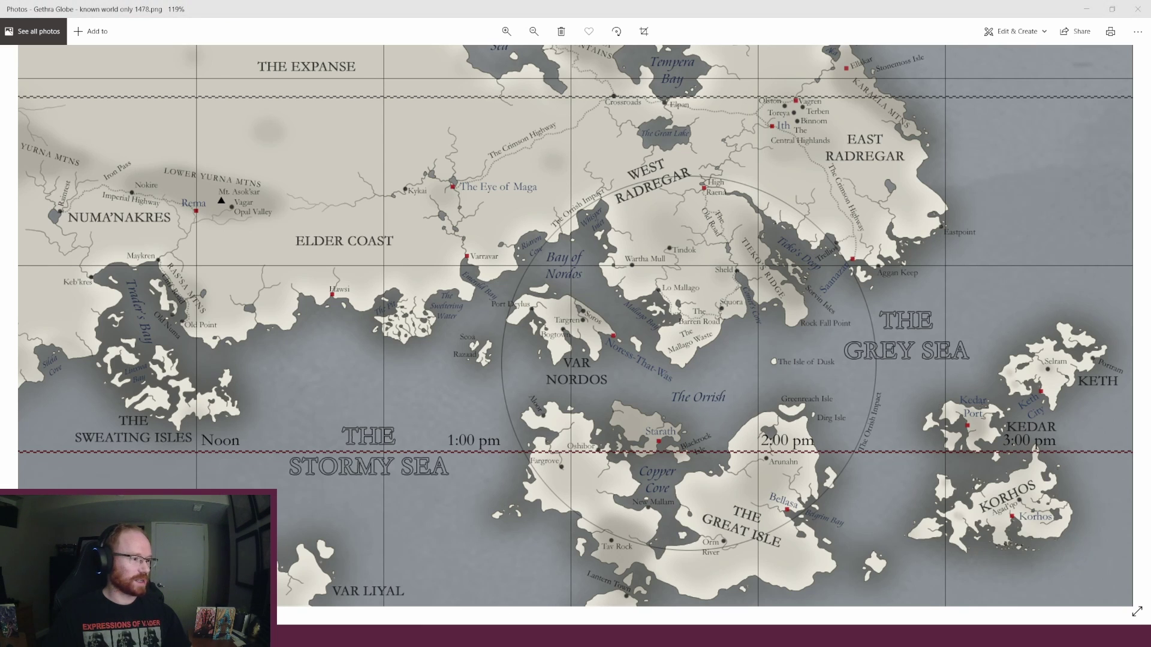
key("alt+Tab")
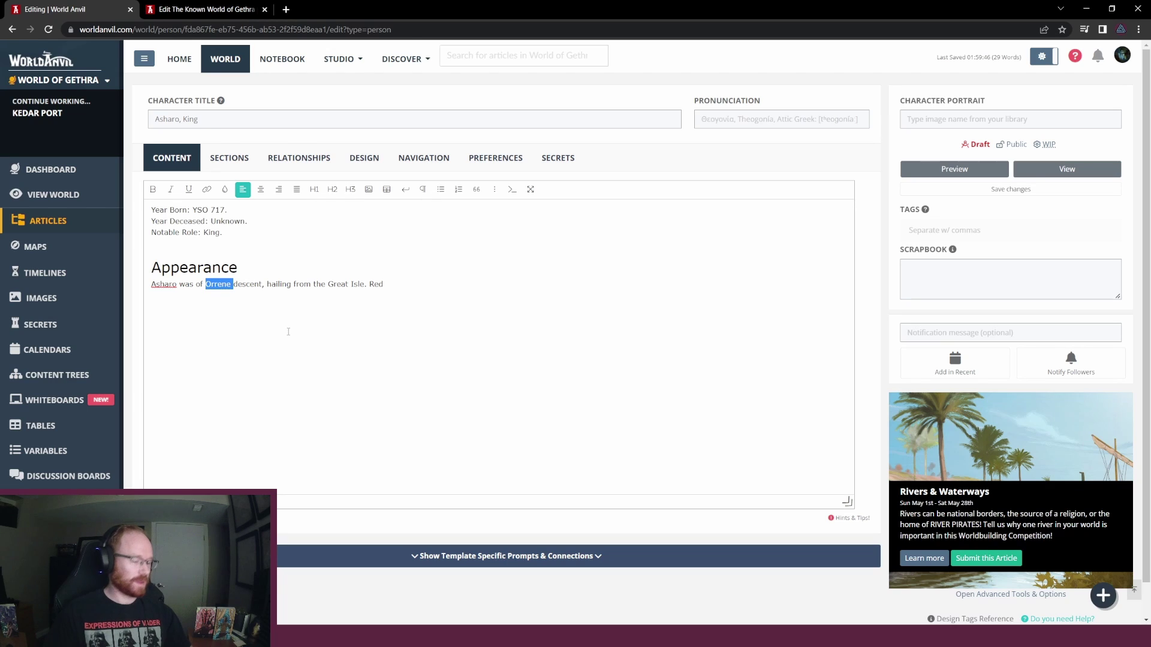
type("Raderan ")
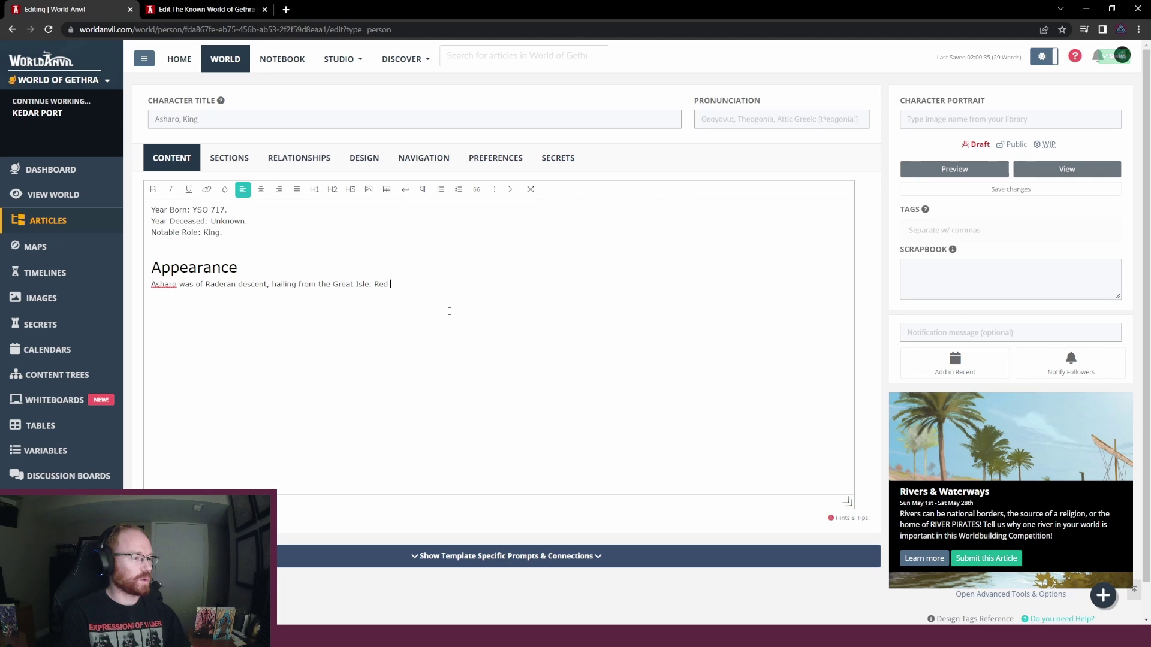
Expand the second Appearance sentence to read "He had reddish-brown hair and"
type(" dis")
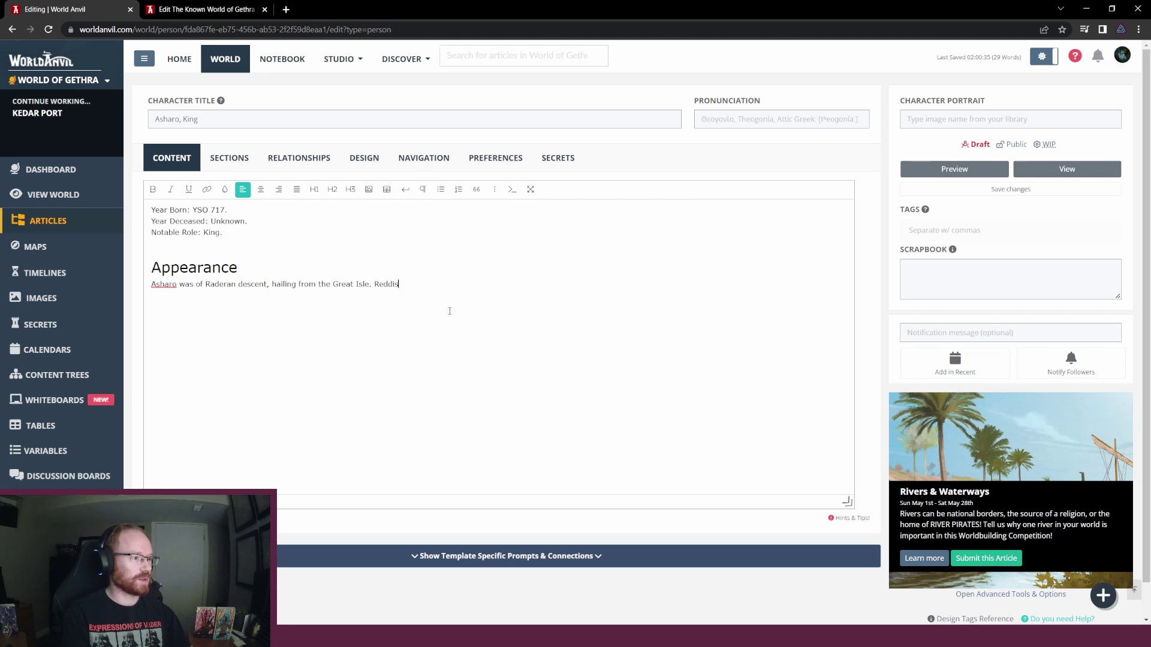
type("h-brown hair")
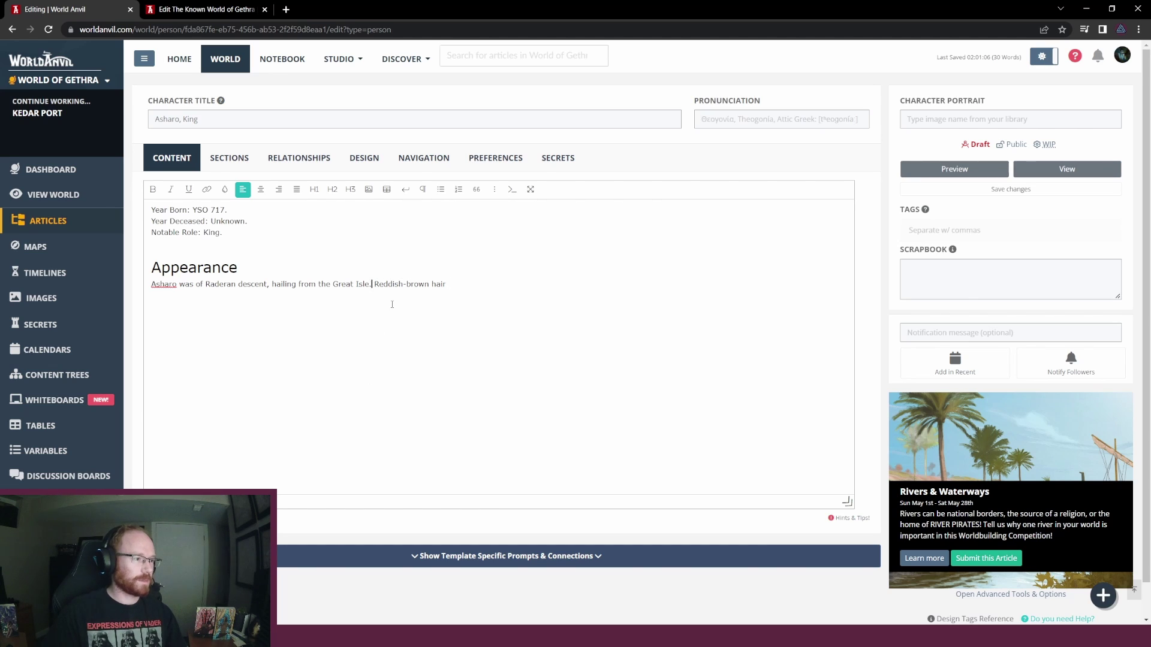
key("Delete")
type("He had r")
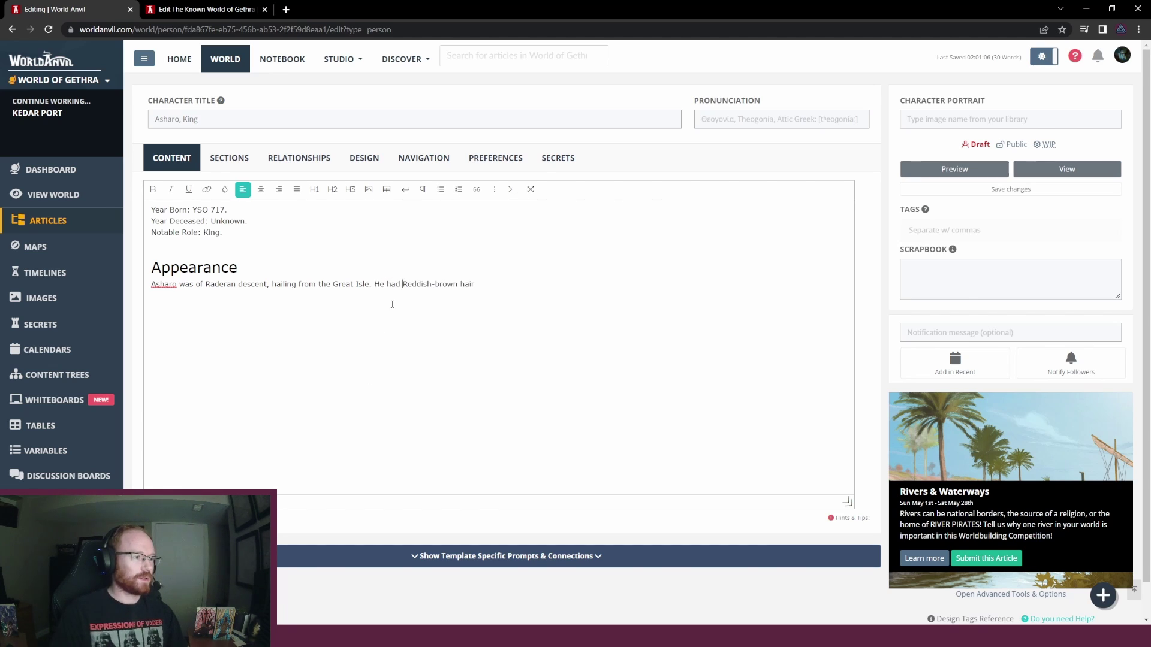
key("End")
type("and")
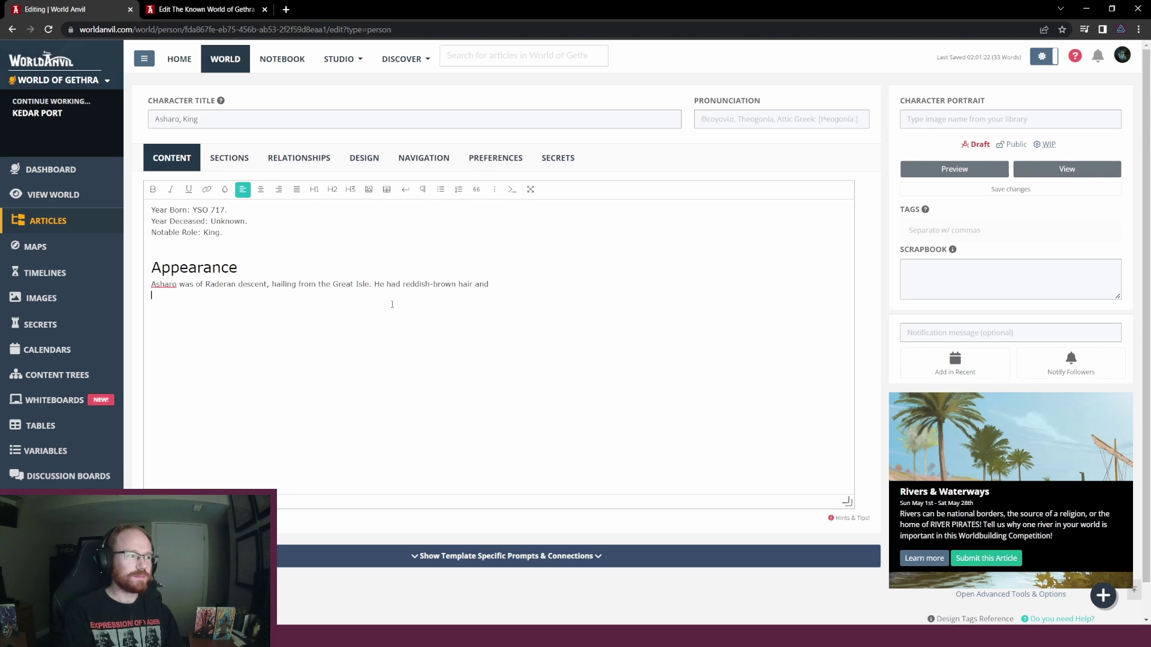
Add a level 2 heading "History" below the Appearance text
key("Return")
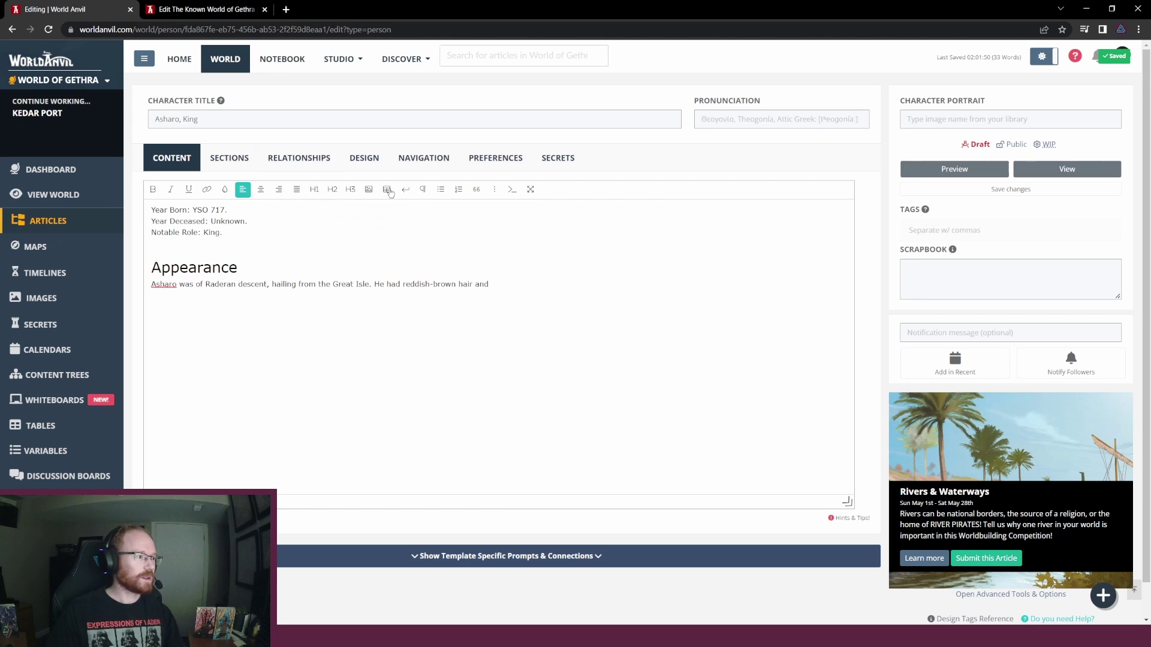
type("History")
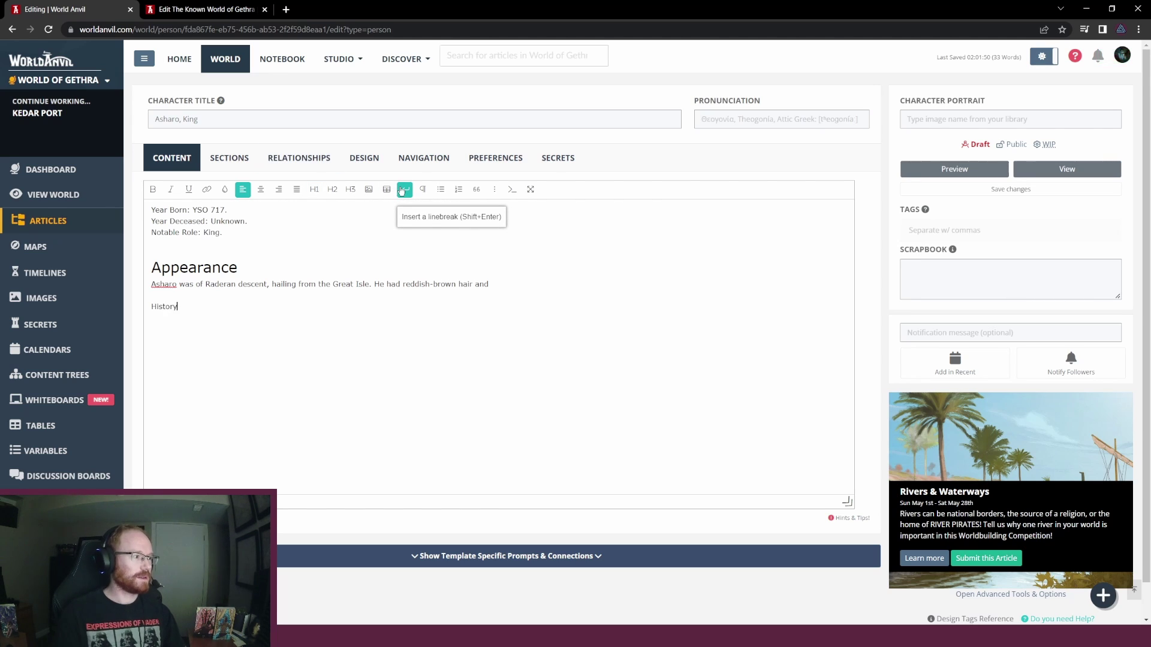
key("shift+Home")
left_click(333, 190)
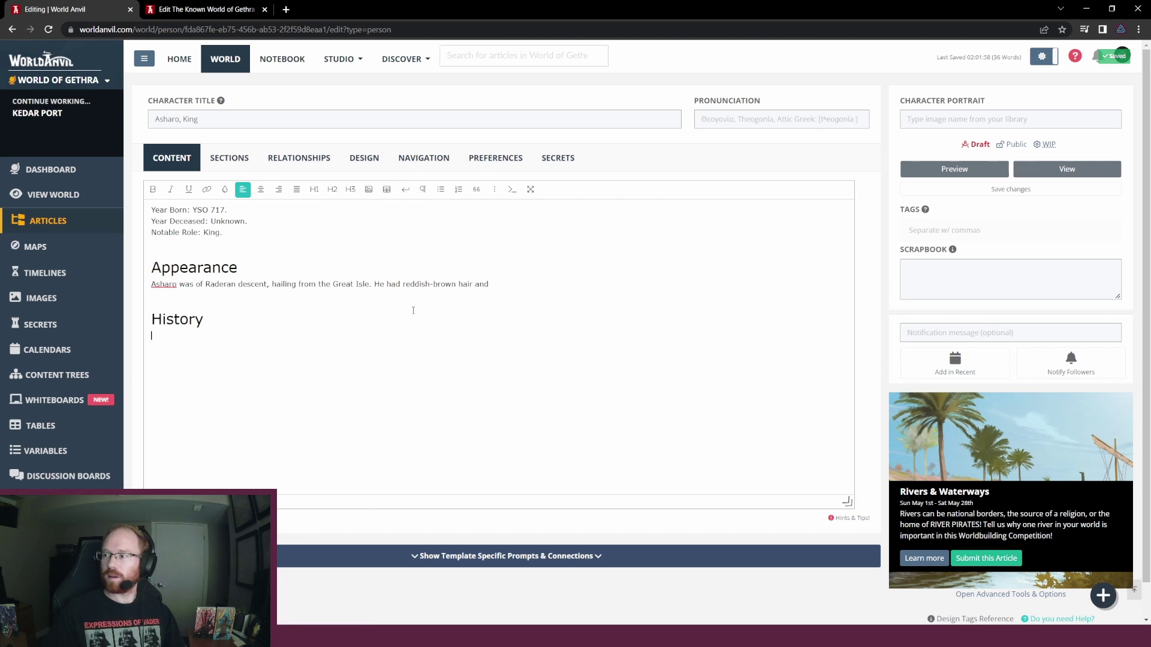
Finish the second Appearance sentence with "was recognized at times by a slit left ear."
left_click(529, 282)
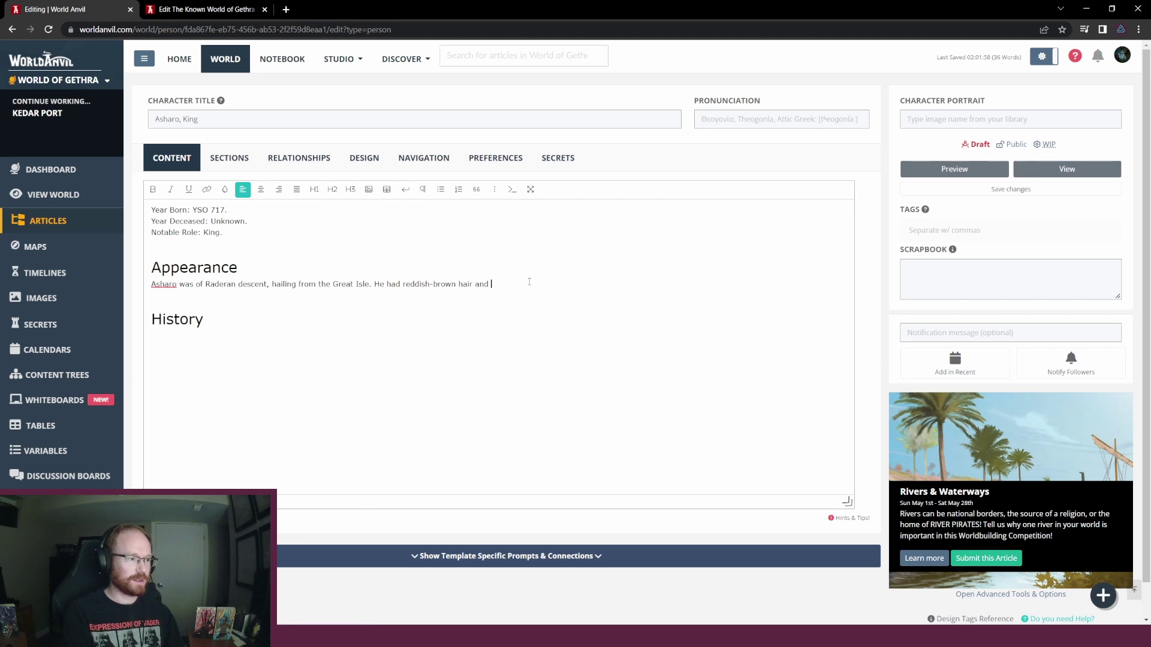
key("BackSpace")
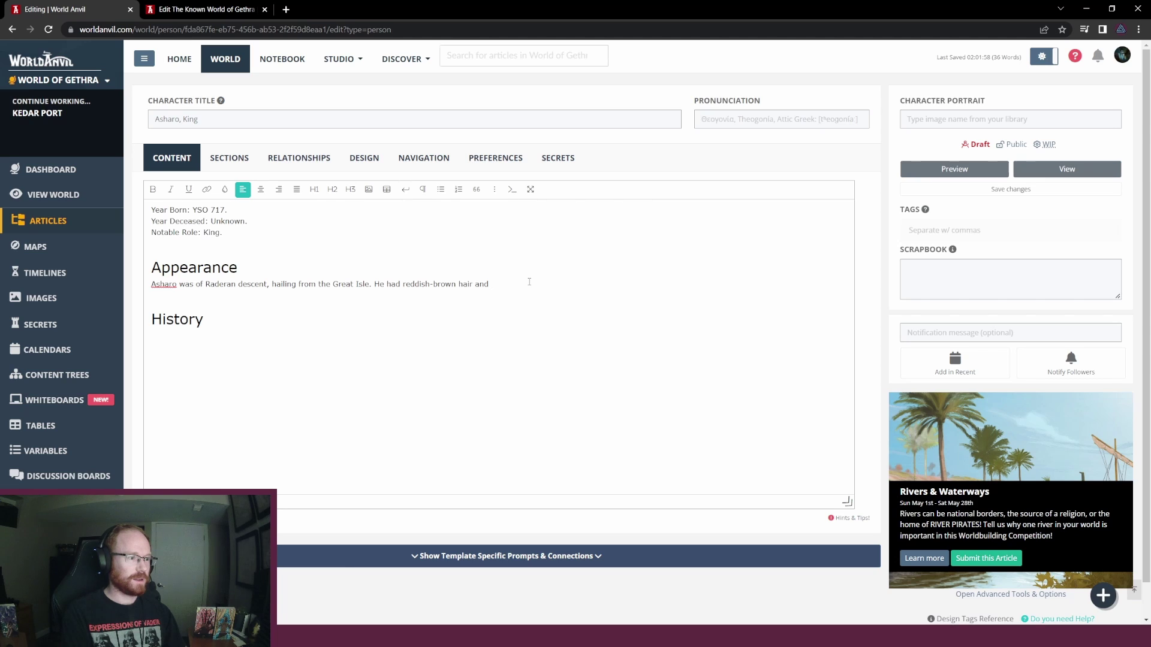
type("was re")
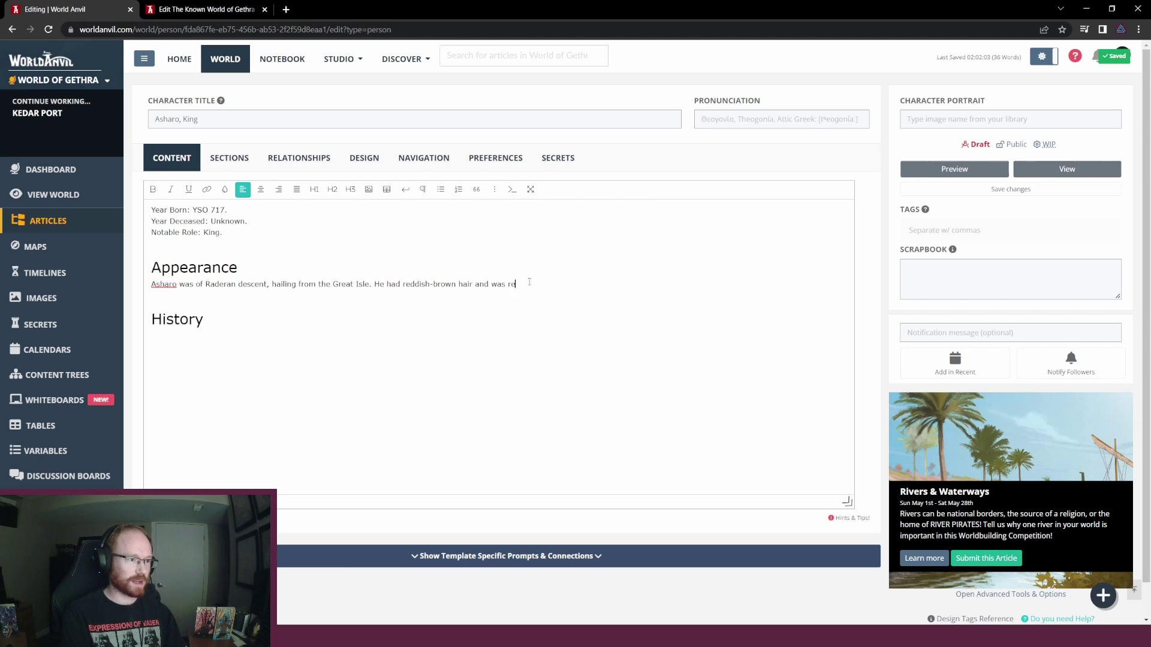
type("cognized at times ")
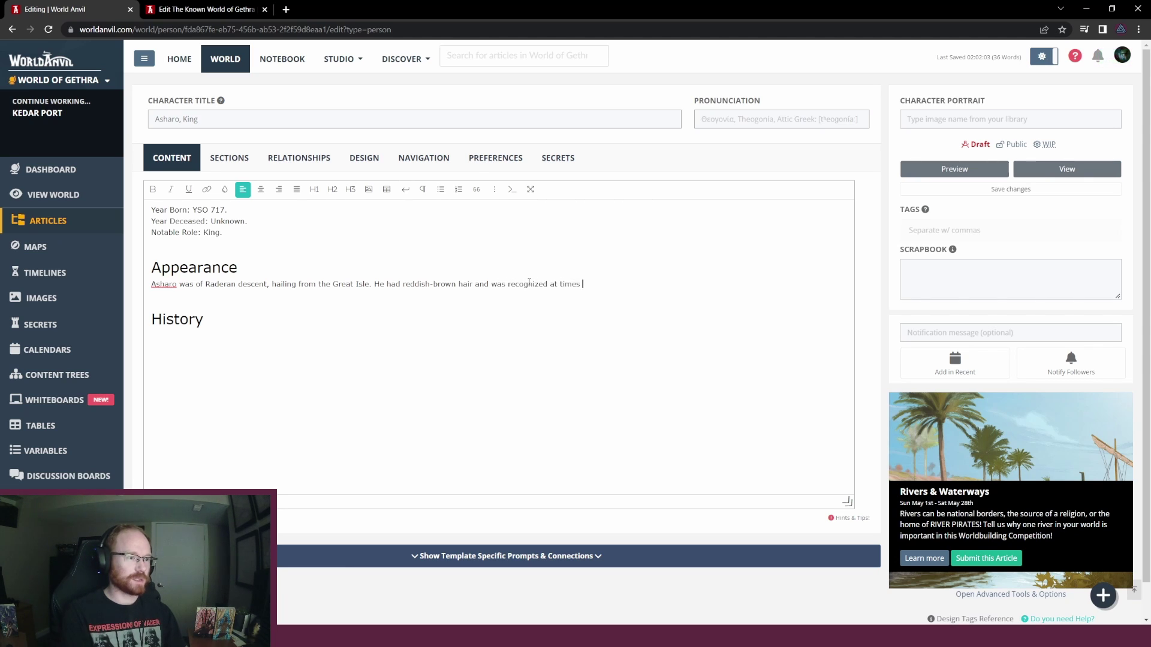
type("by a slit left ear.")
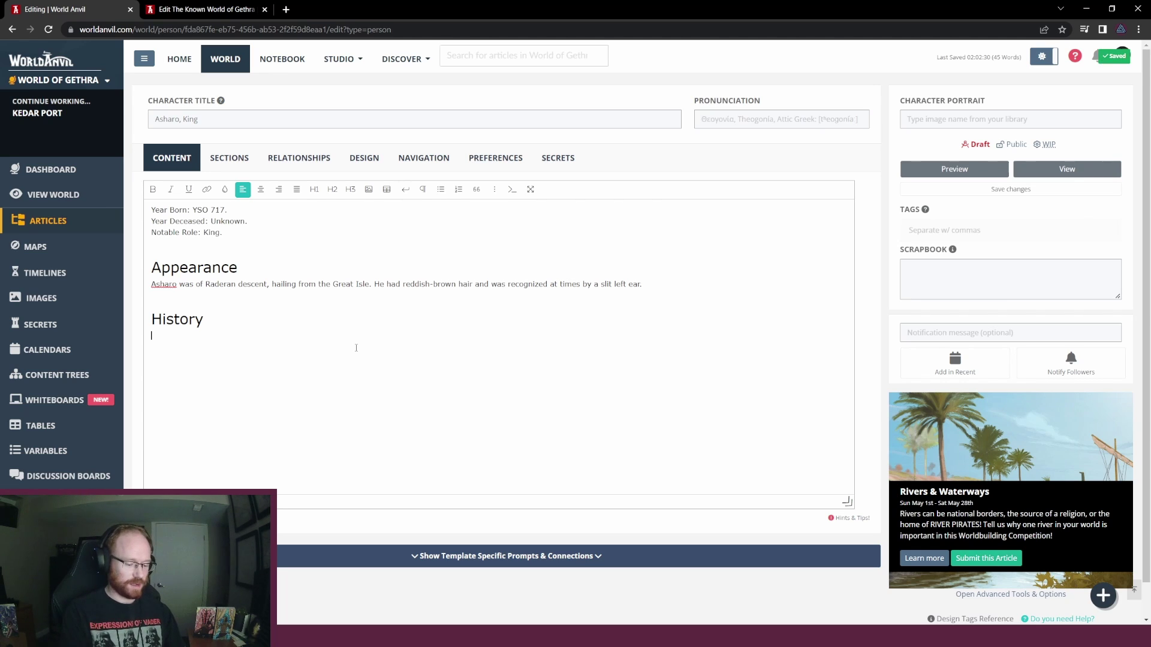
Begin the History text with "Asharo was born in 717 on the Great Isle."
type("Asharo wa")
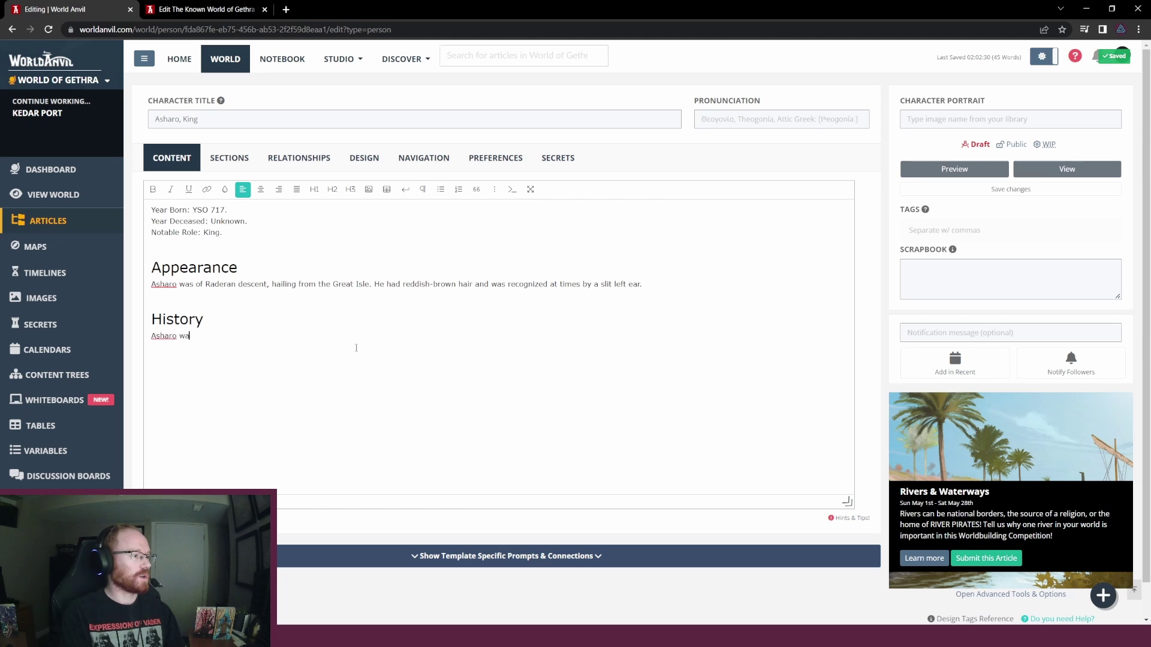
type("s born in 717 in")
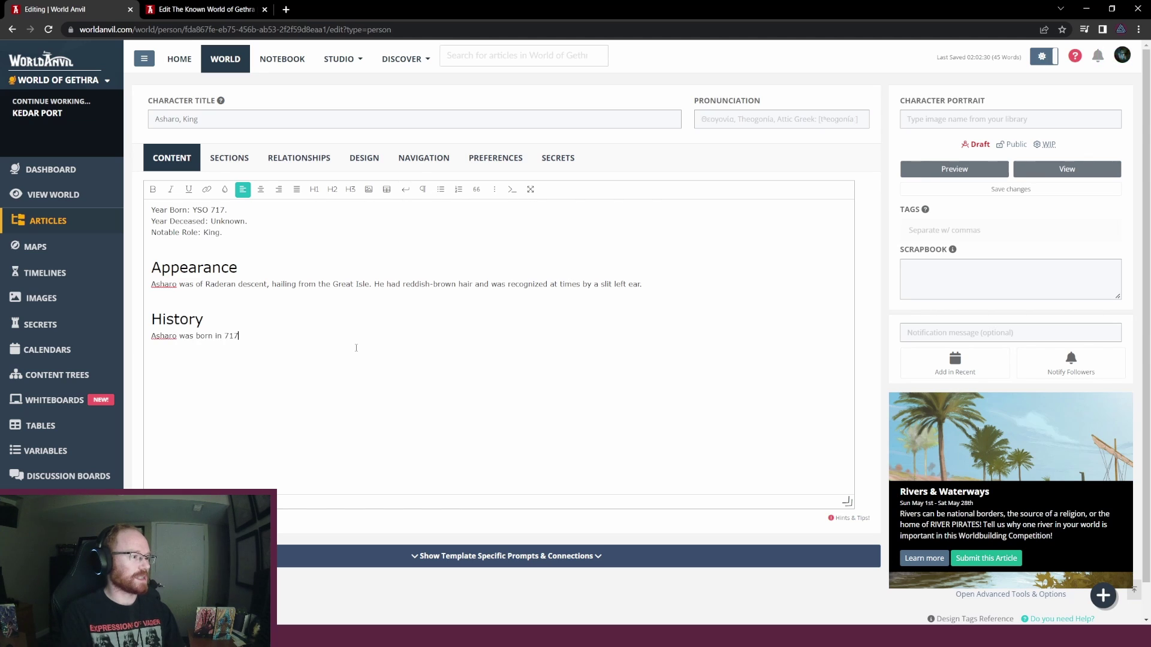
key("BackSpace")
key("BackSpace")
key("BackSpace")
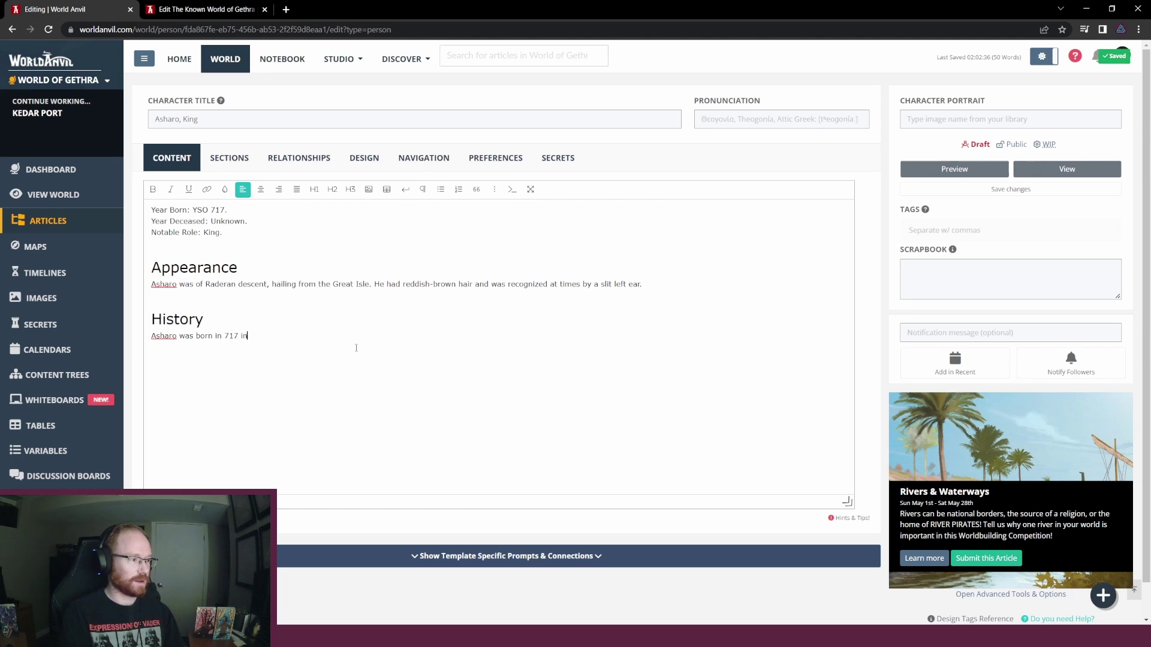
type("on the Great Isle")
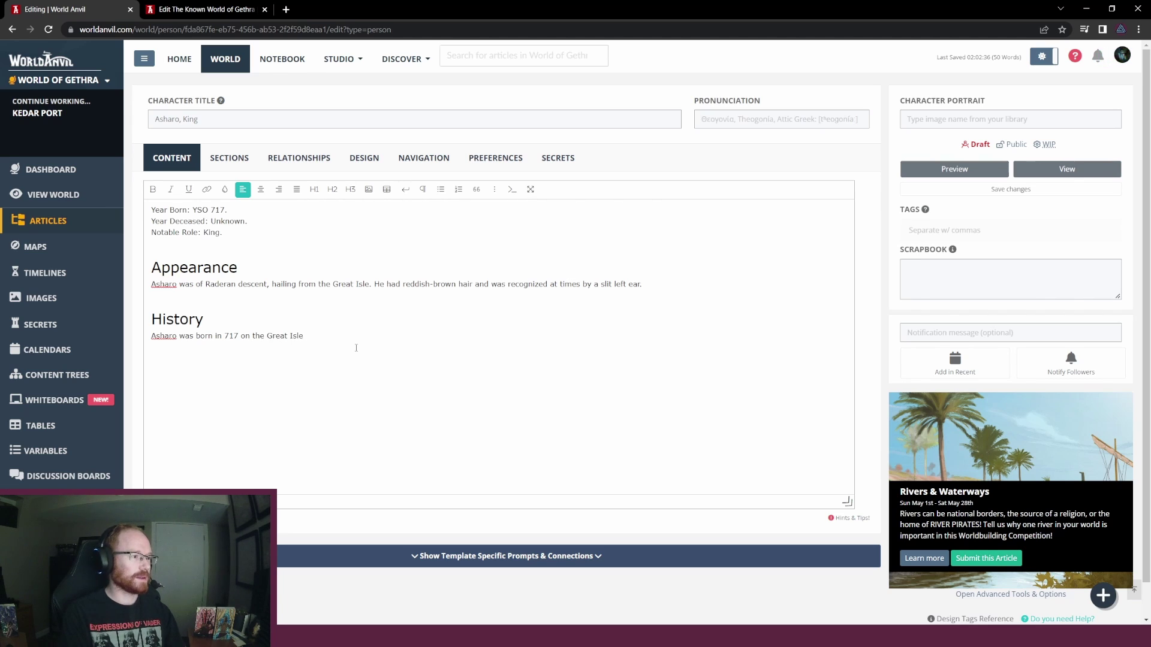
type(" .")
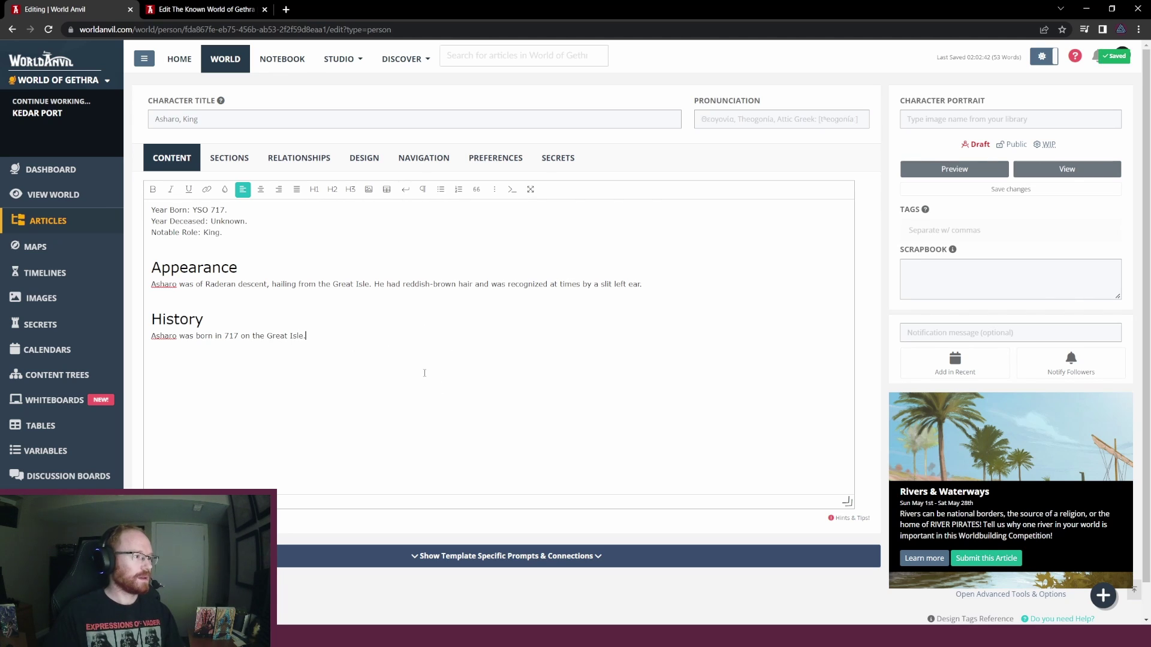
Add "At age 22, he left his home due to pressure from locals against his family and their lineage." and begin "He relocated to the"
type(" At")
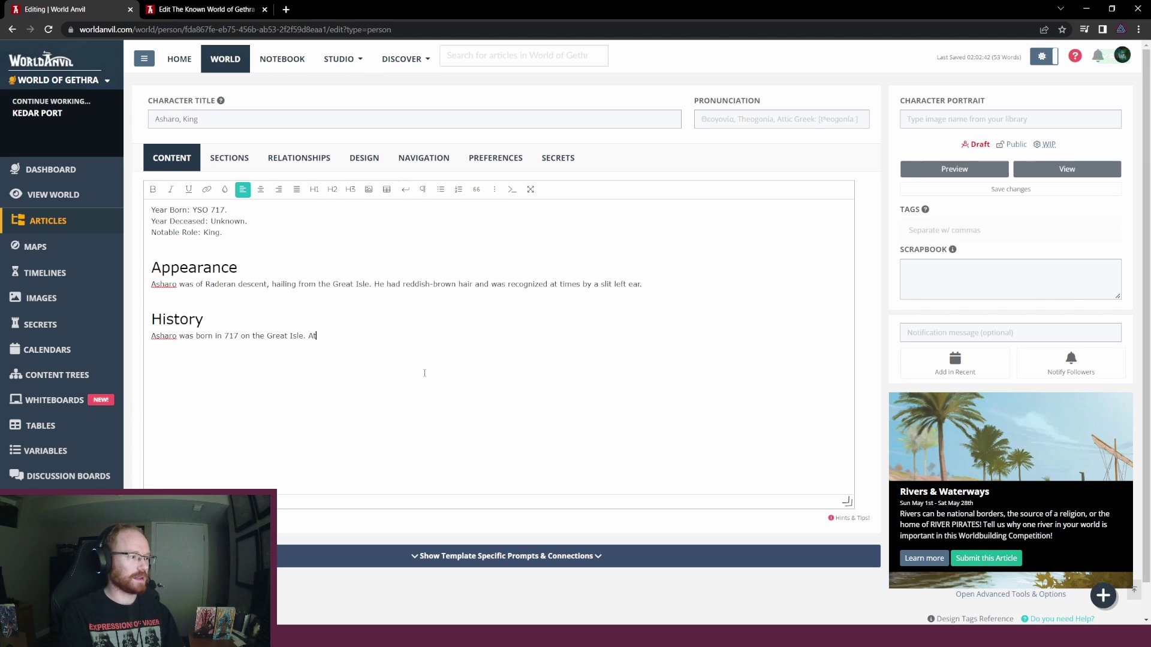
type(" age 22, he")
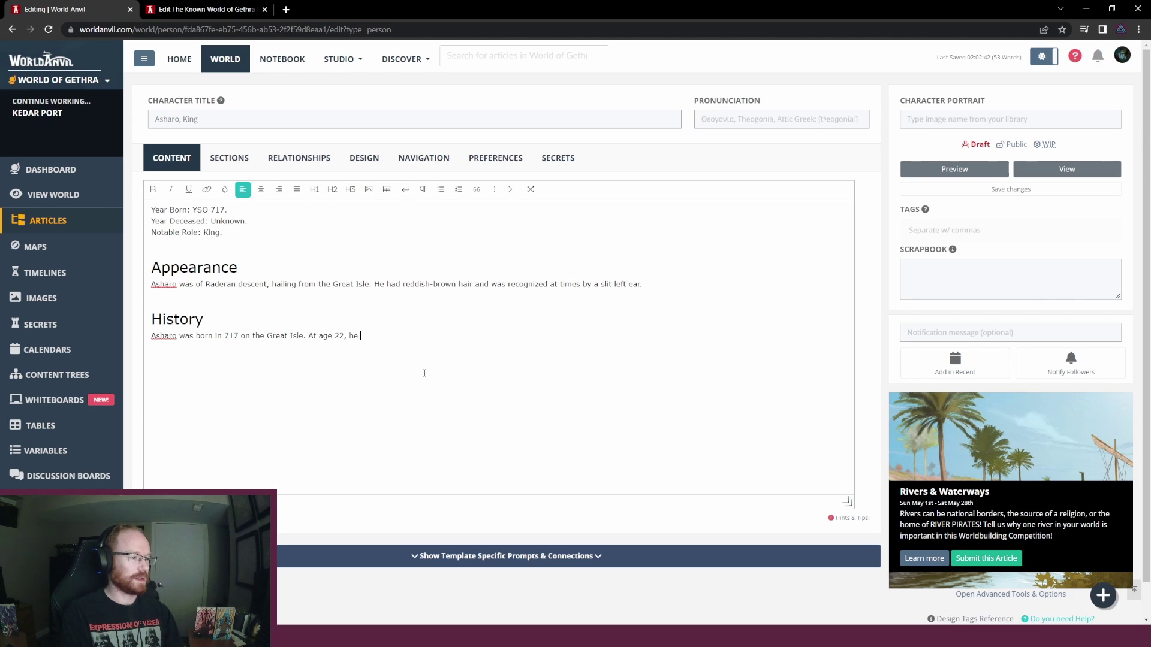
type(" left his h")
type("ome")
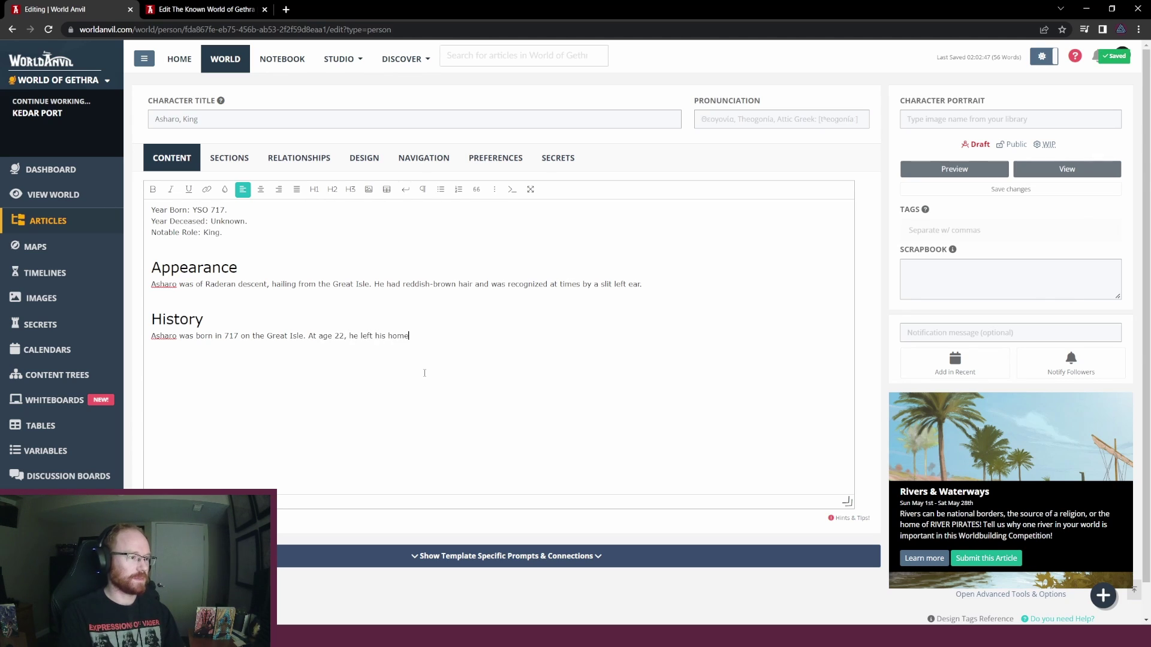
type(" due to pressure from ")
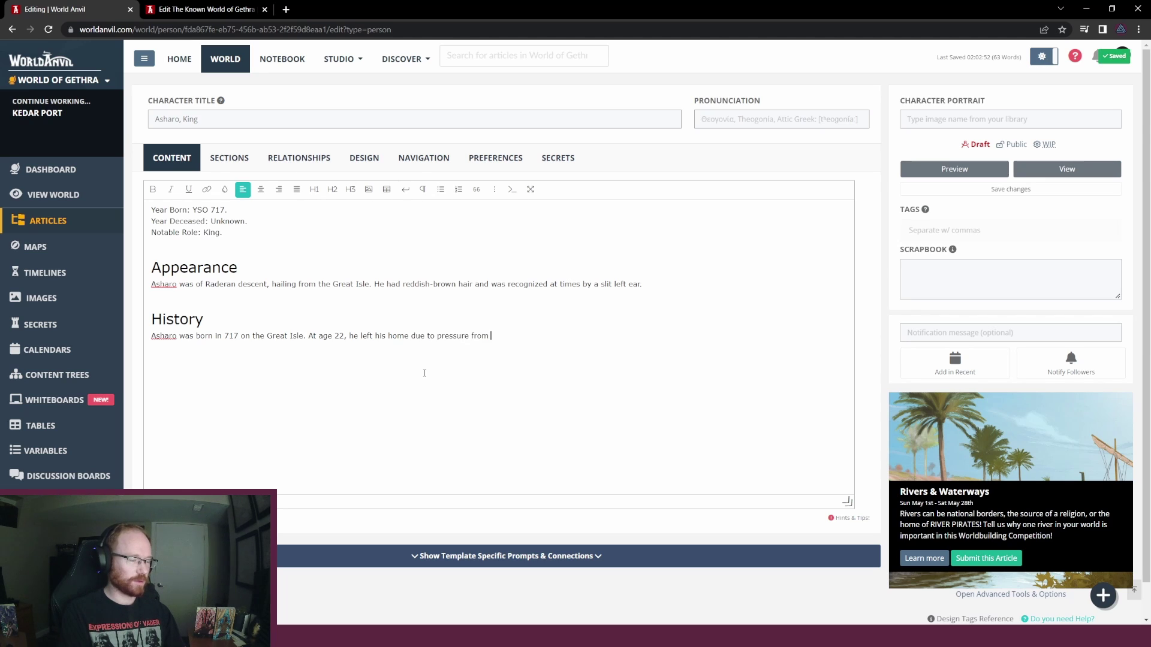
type("local")
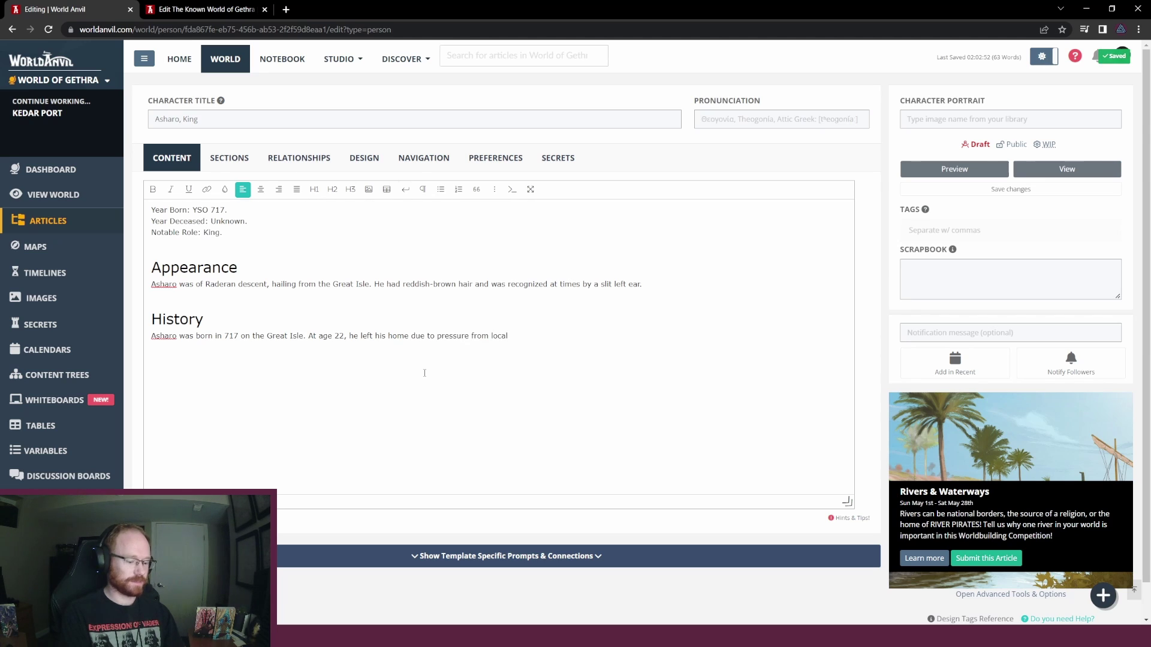
type("s")
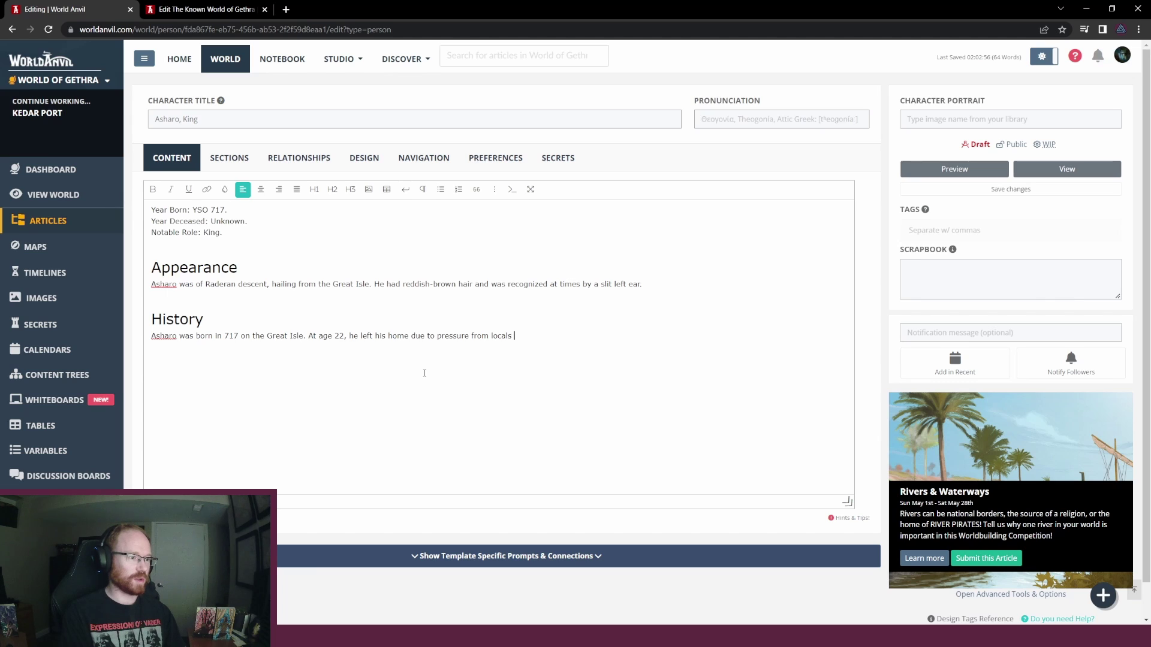
type(" against his f")
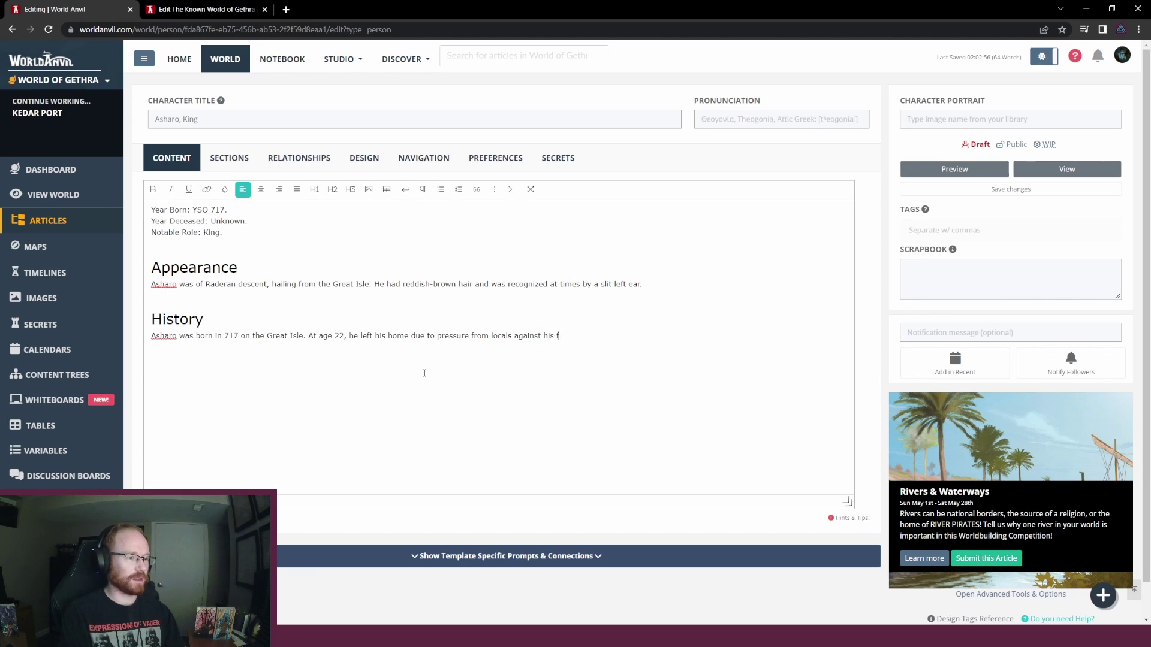
type("amily and their len")
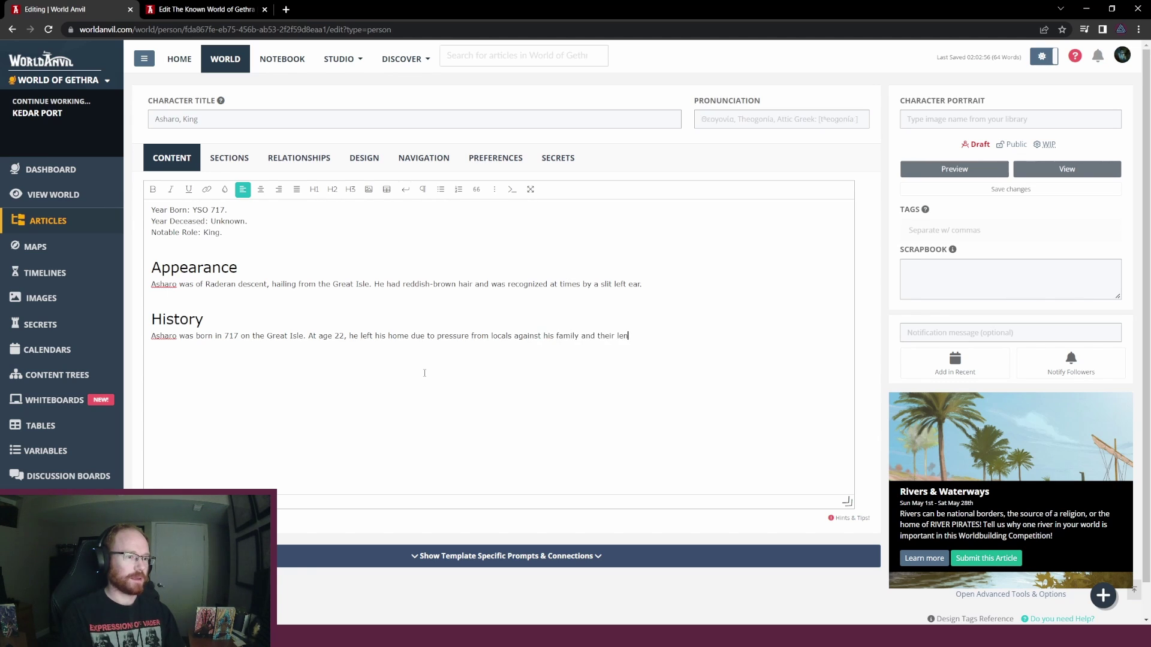
key("BackSpace")
key("BackSpace")
type("ineage. He relocated to the n")
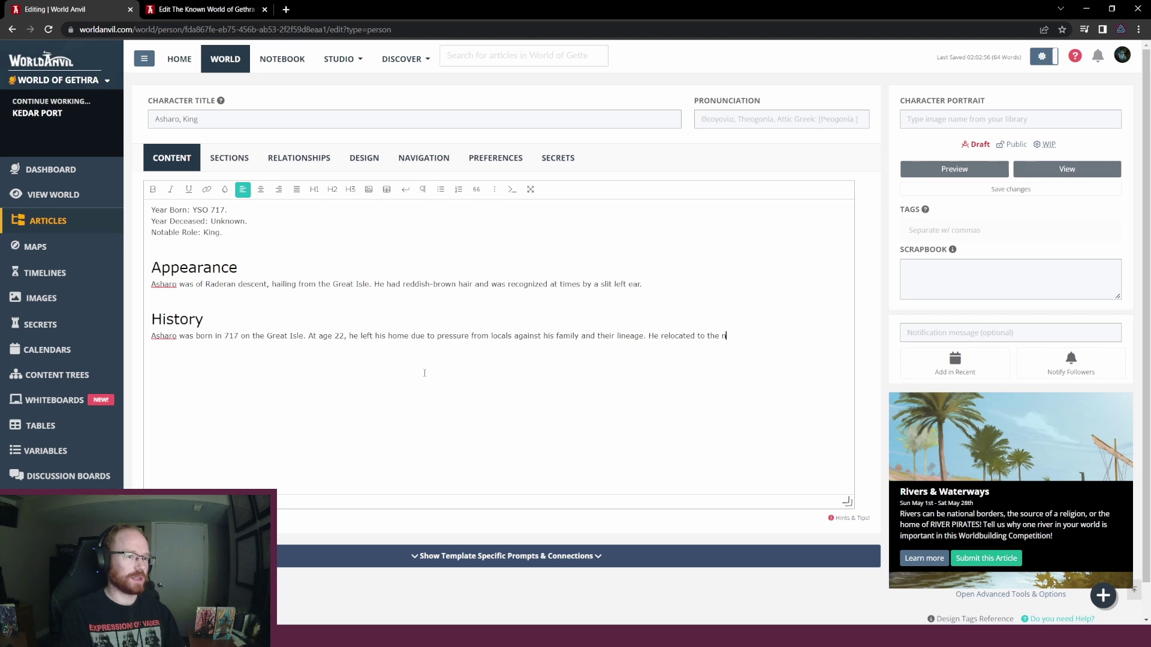
Complete the relocation sentence in History with "nearest major port, which was Kedar Port."
type("earest major por")
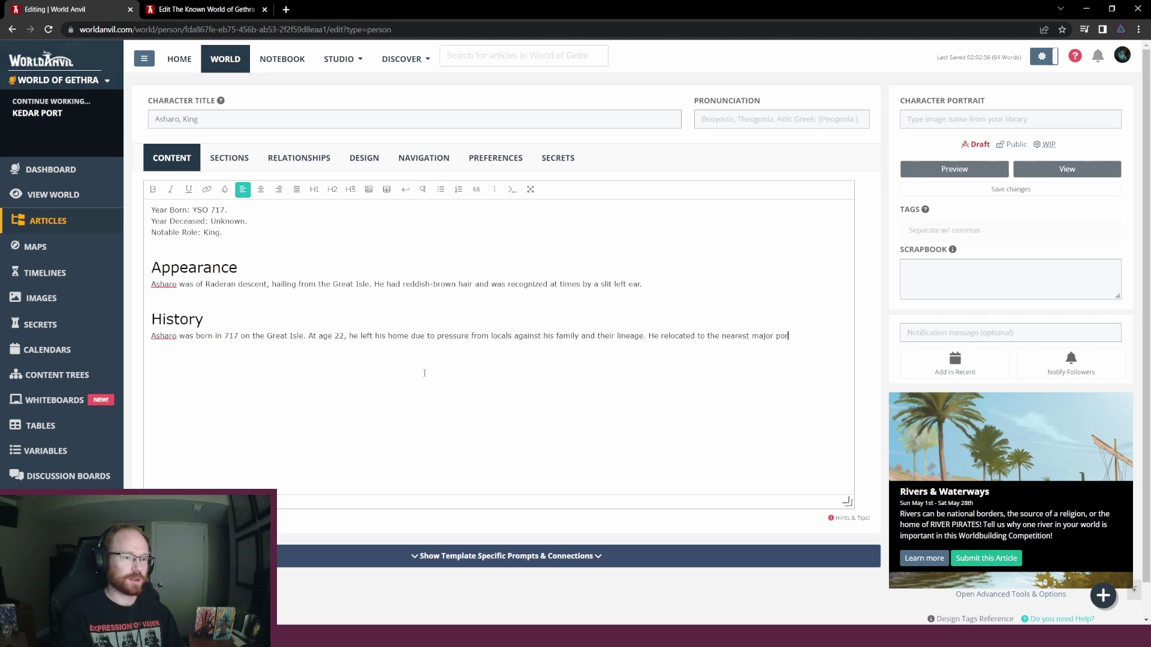
type("t, which was Kedar P")
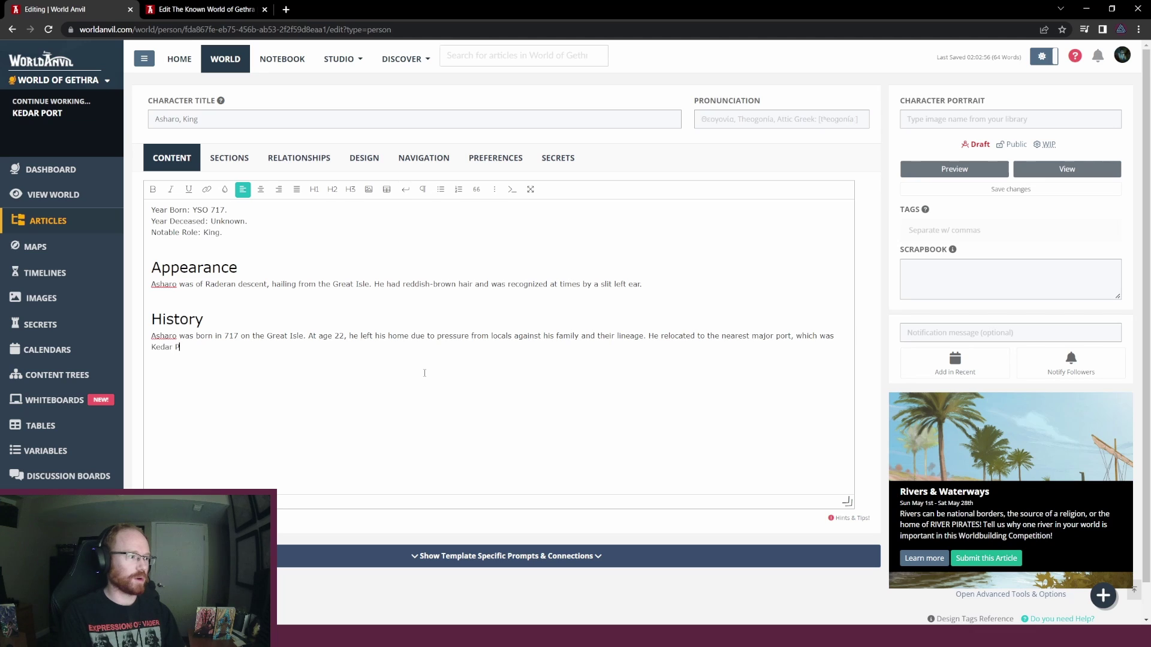
type("ort.")
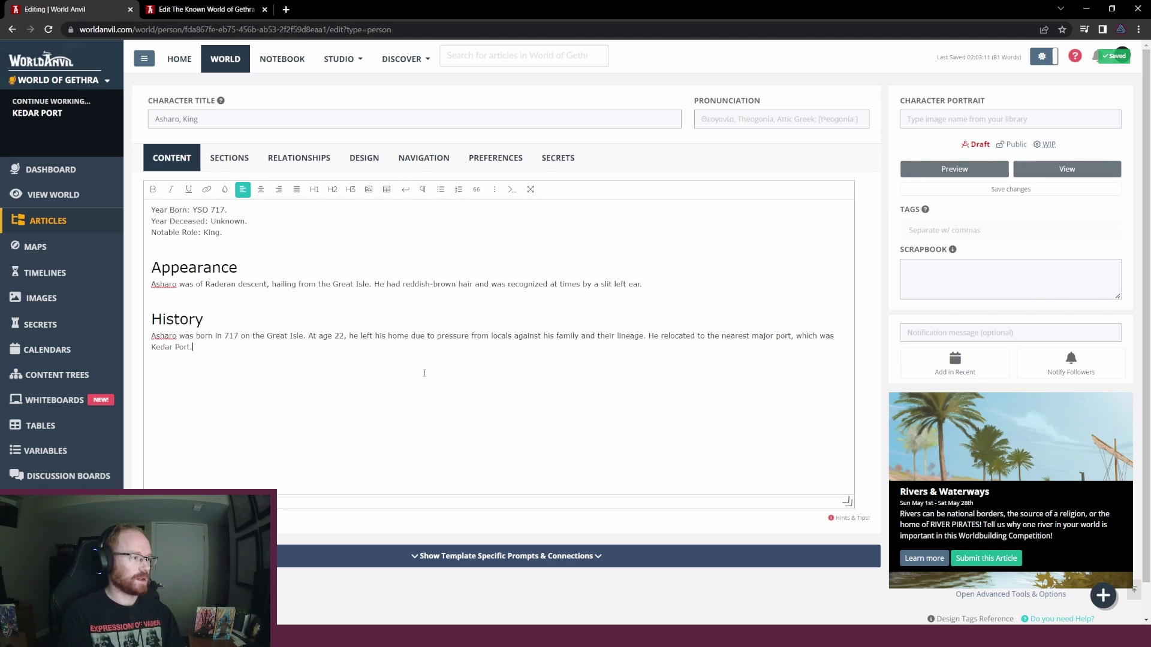
Start a History paragraph: "Over the next 30 years, Asharo sought to restore order to the city which was governed by gangs and criminal syndicates. In"
key("Return")
type("Over the next 30 years")
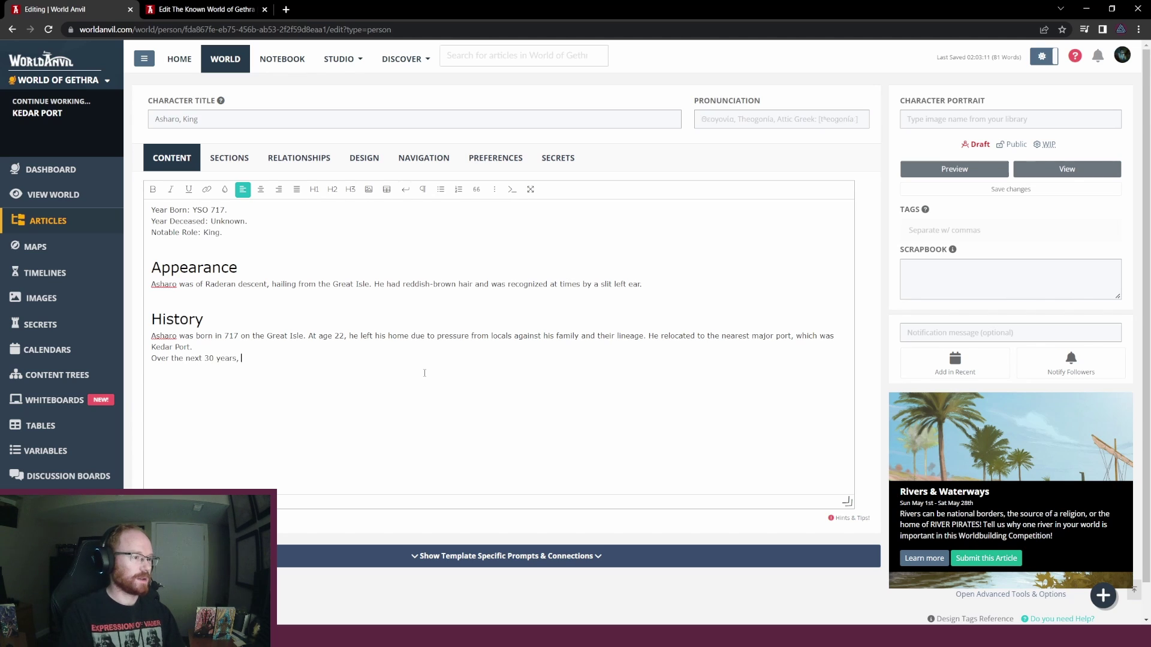
type(", ")
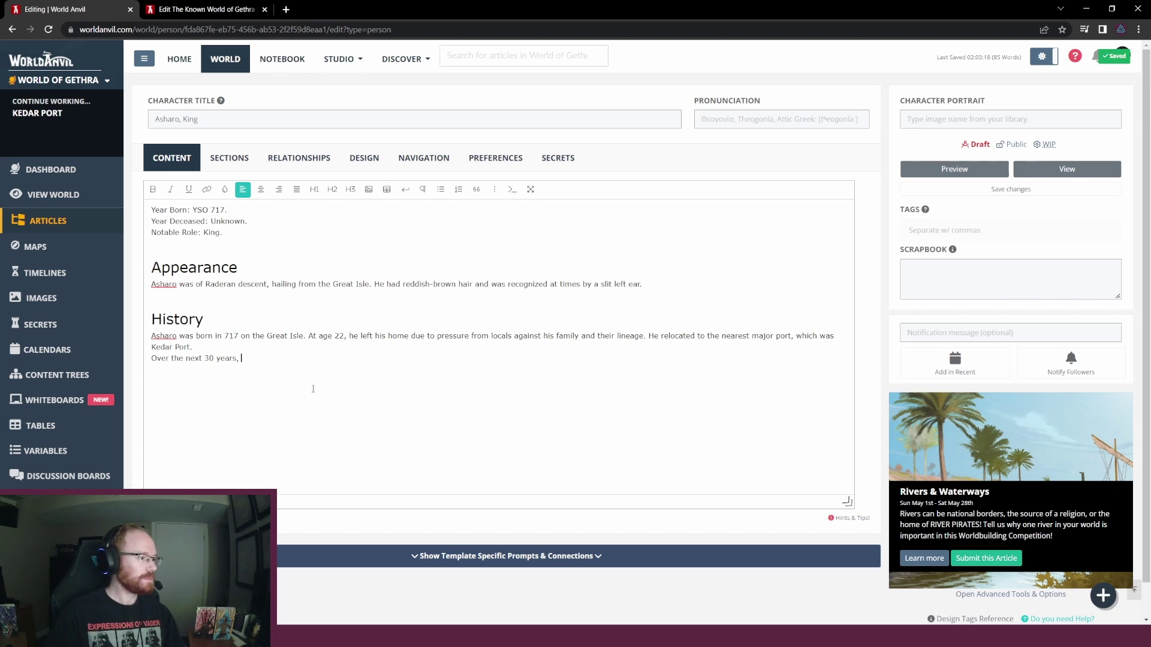
type("Asharo ")
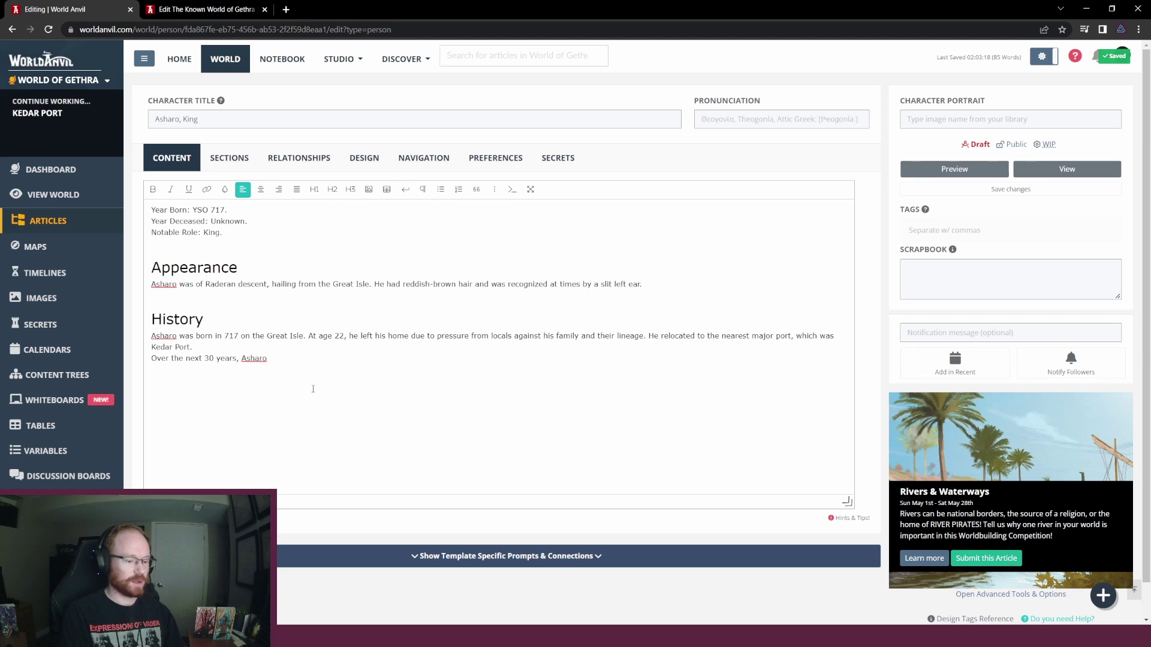
type("sought to r")
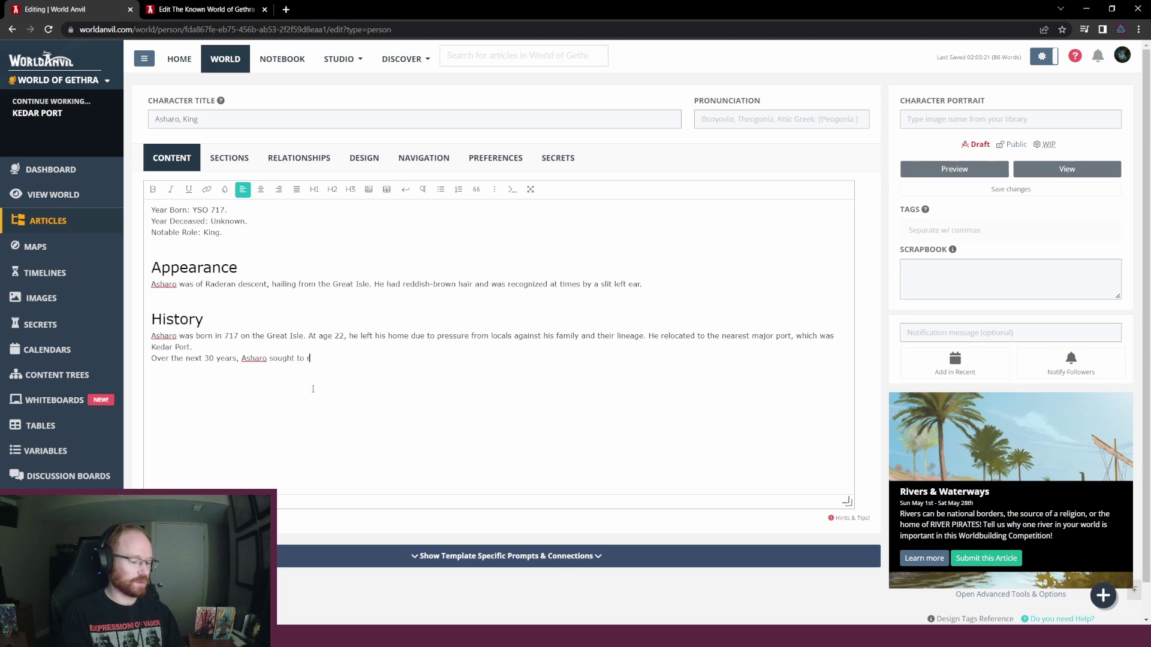
type("estore order tot ")
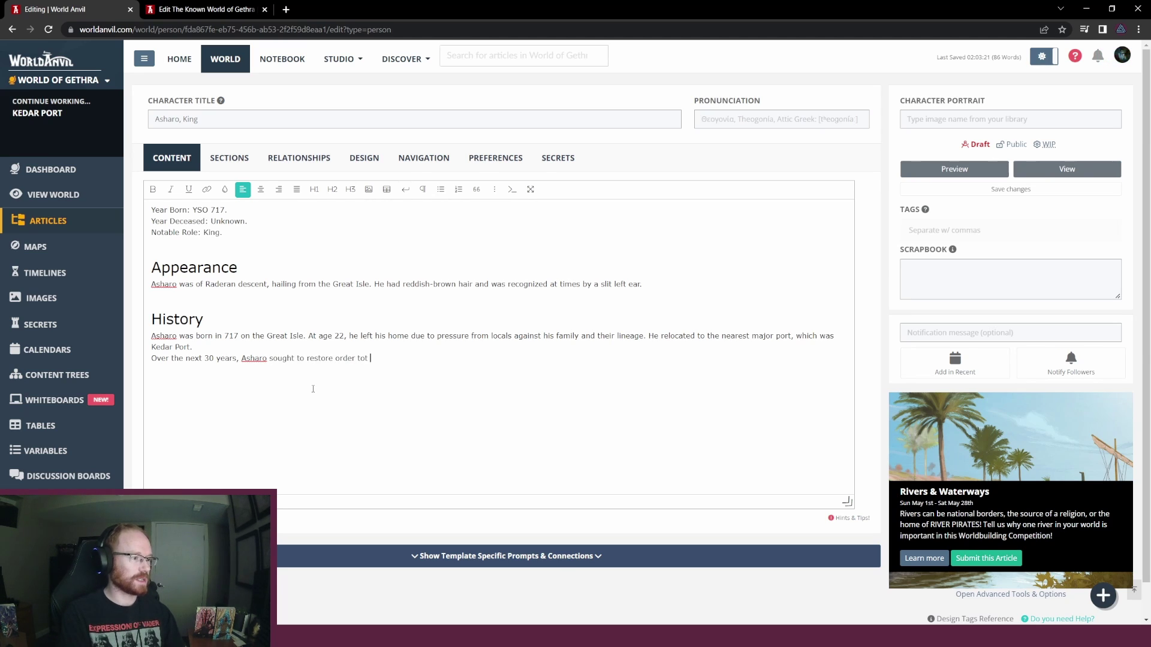
type("he")
key("BackSpace")
key("BackSpace")
key("BackSpace")
key("BackSpace")
key("BackSpace")
type("the cit")
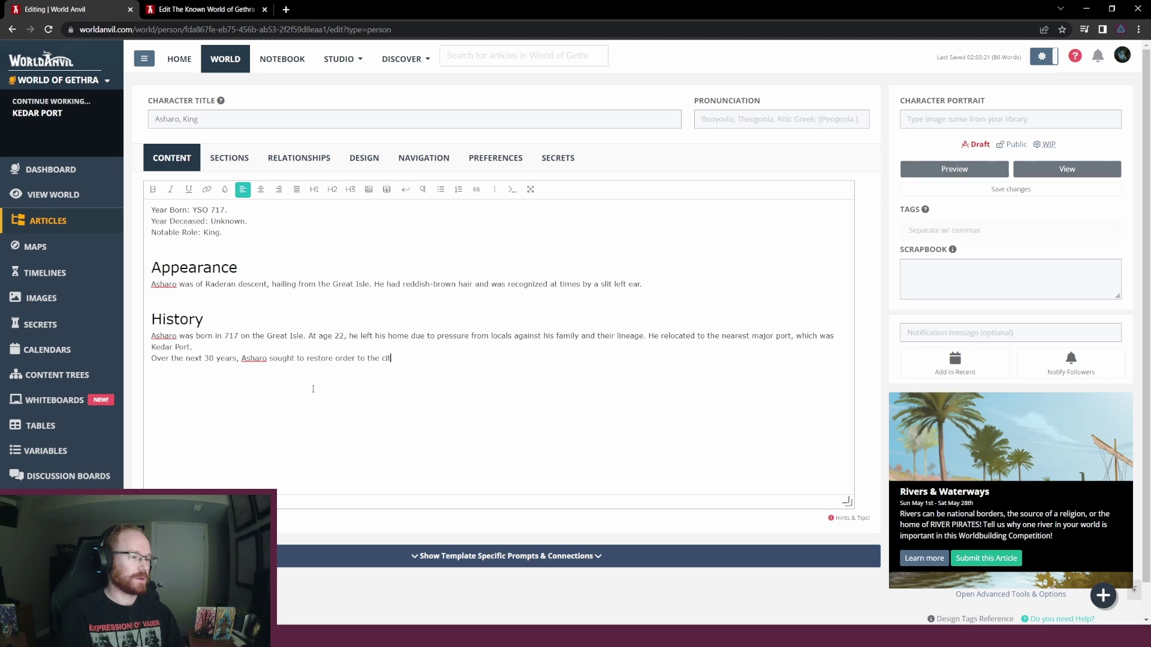
type("y which was gov")
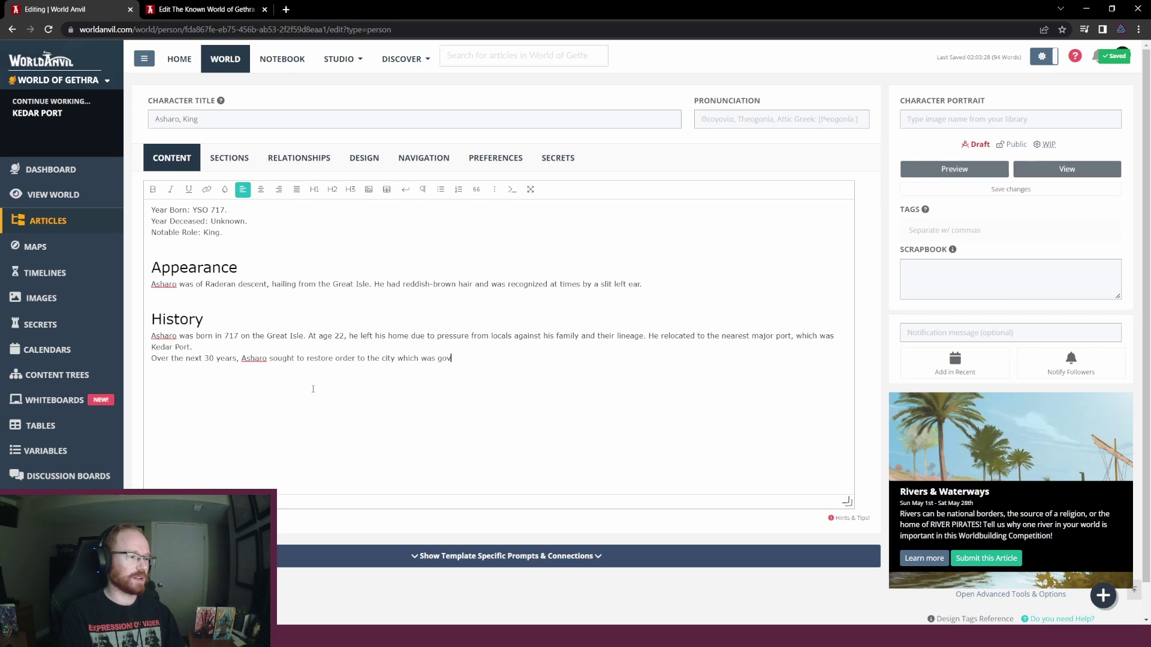
type("erned by gangs")
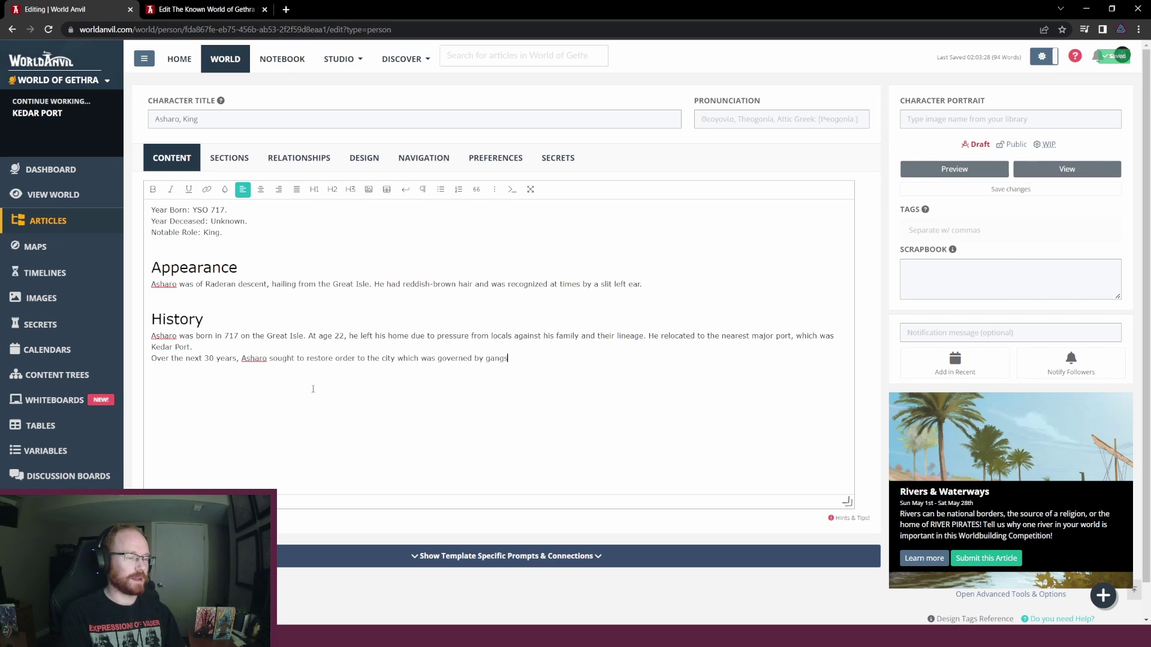
type(" and criminal syndicates. In")
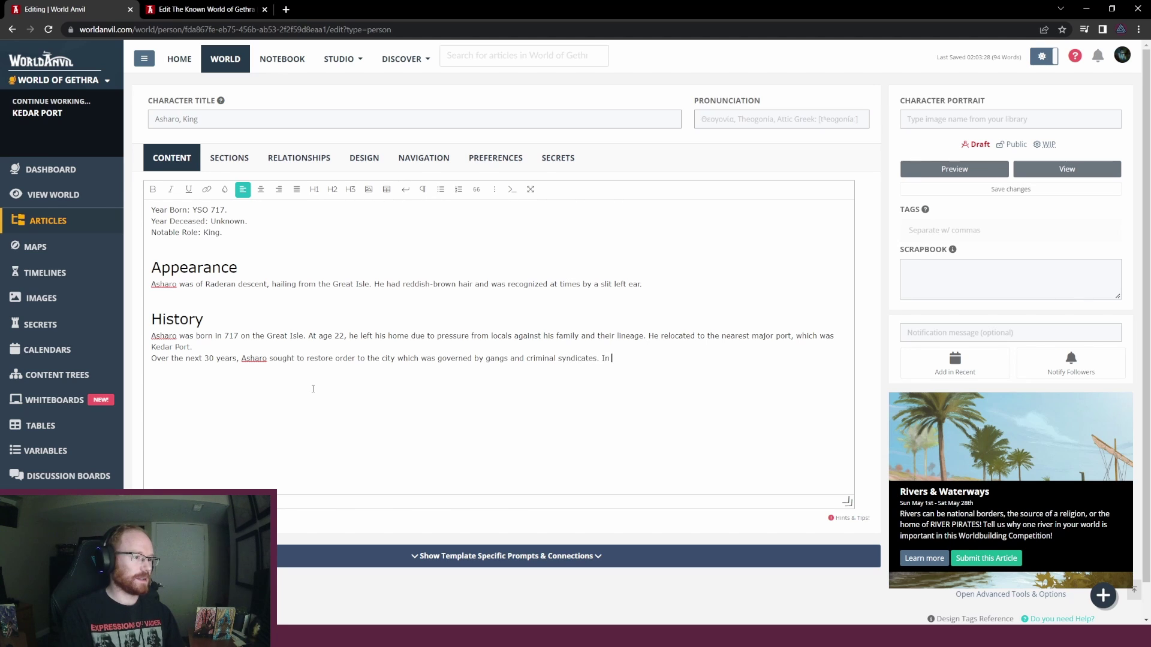
Look up the year Asharo seizes power in Aeon Timeline and add "767," after "In" in the World Anvil article
key("alt+Tab")
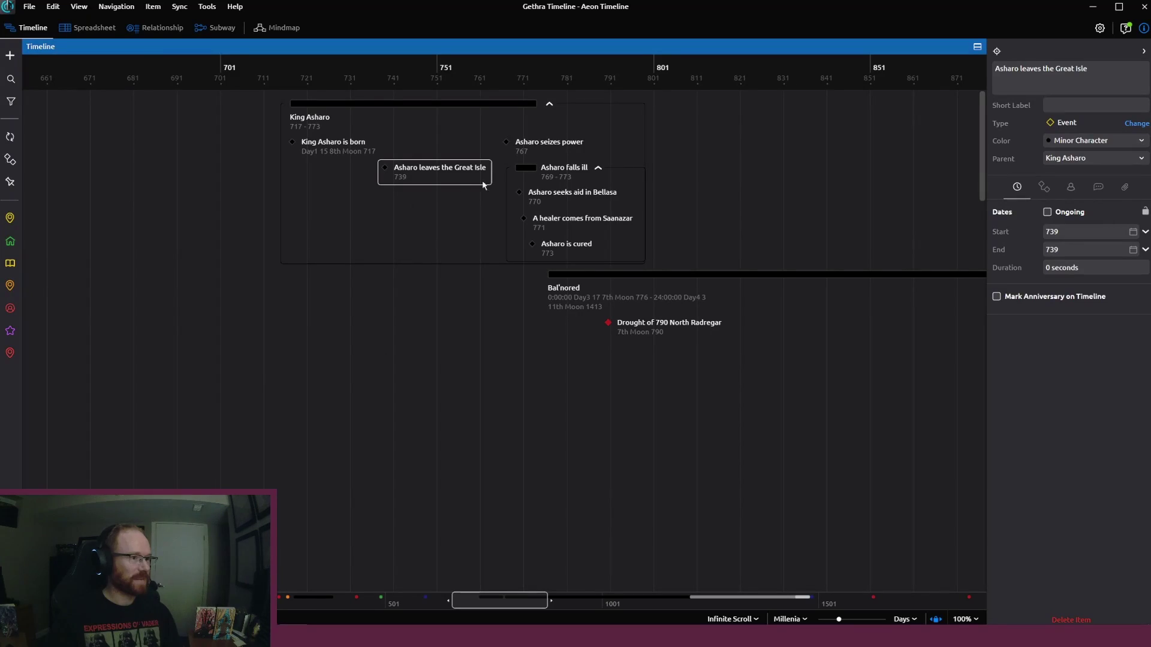
left_click(547, 141)
key("alt+Tab")
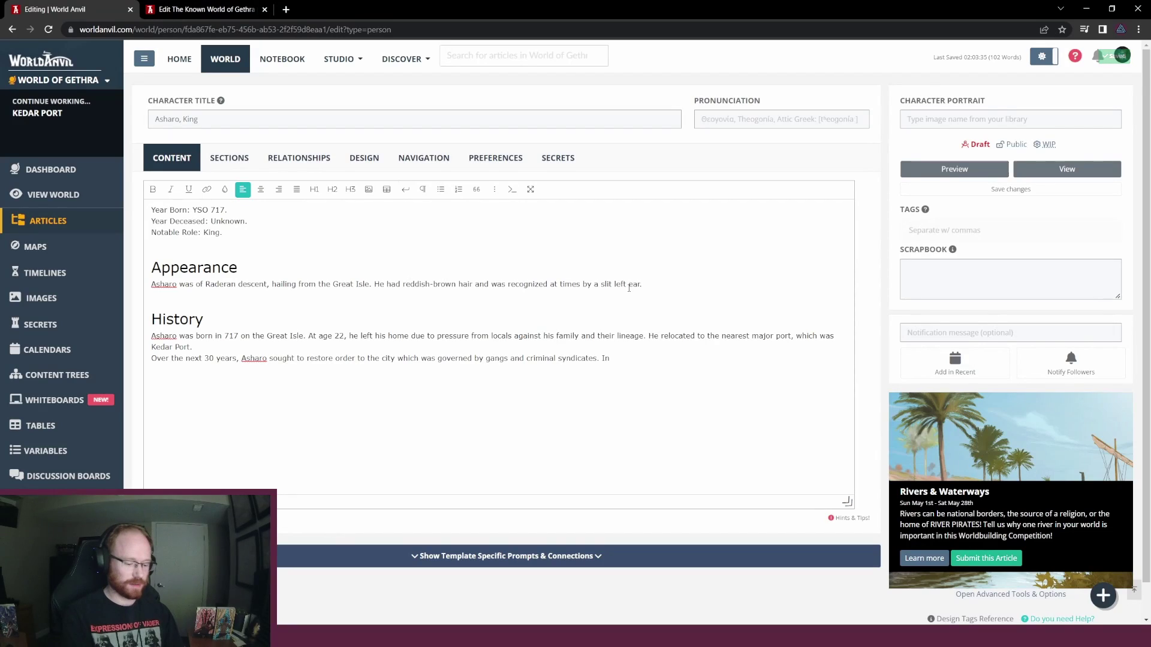
type("767,")
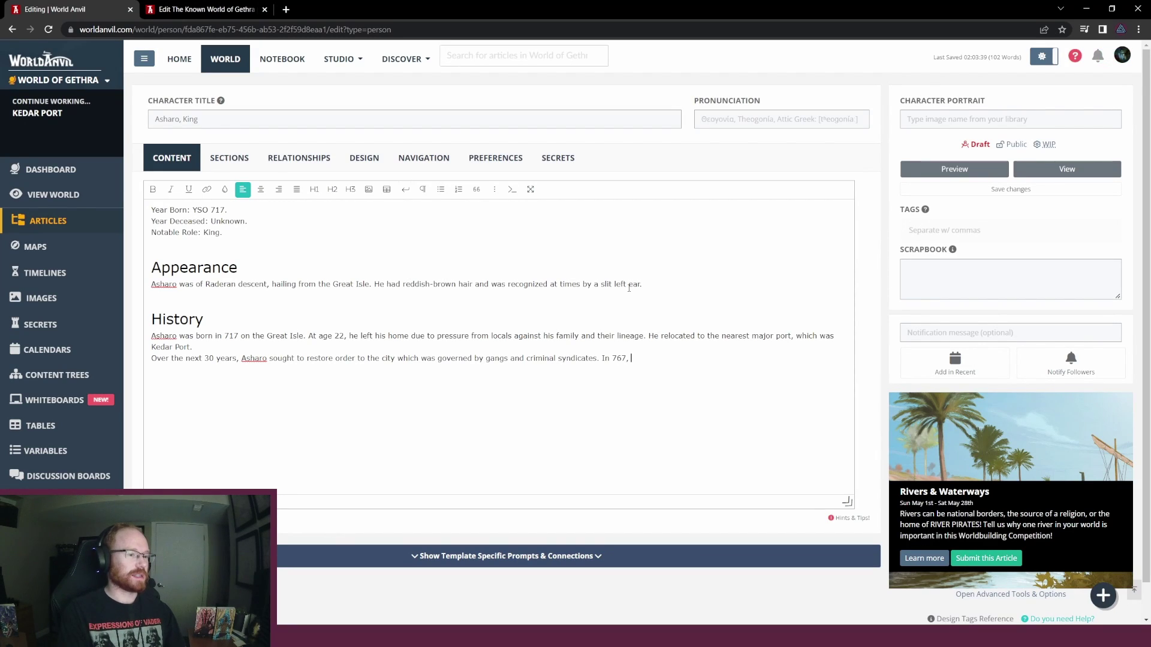
Complete the "In 767," sentence in History with "Asharo succeeded in seizing majority power over the city from his rivals among the gangs."
type(" Asharo s")
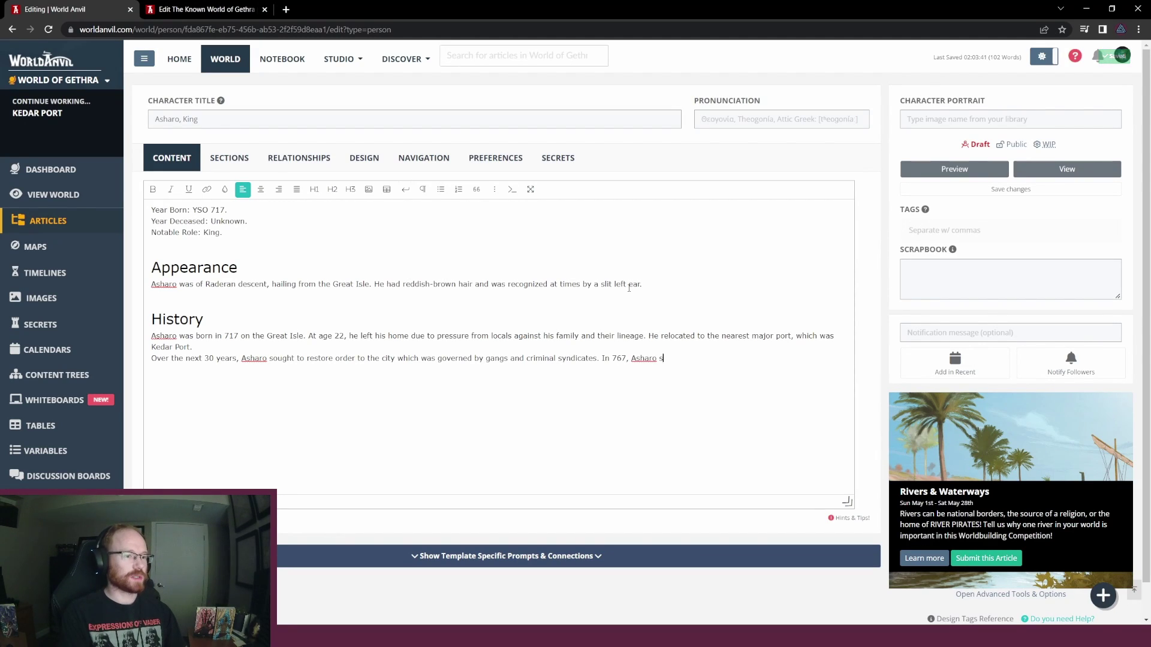
type("ucceeded in d")
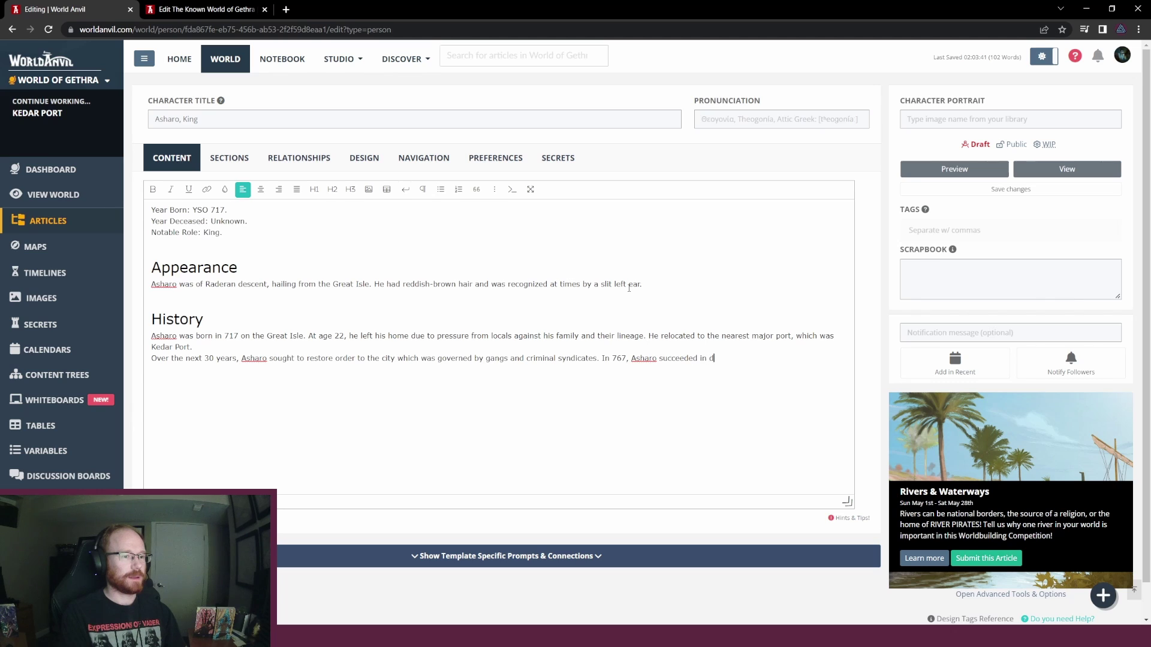
key("BackSpace")
type("seizing a")
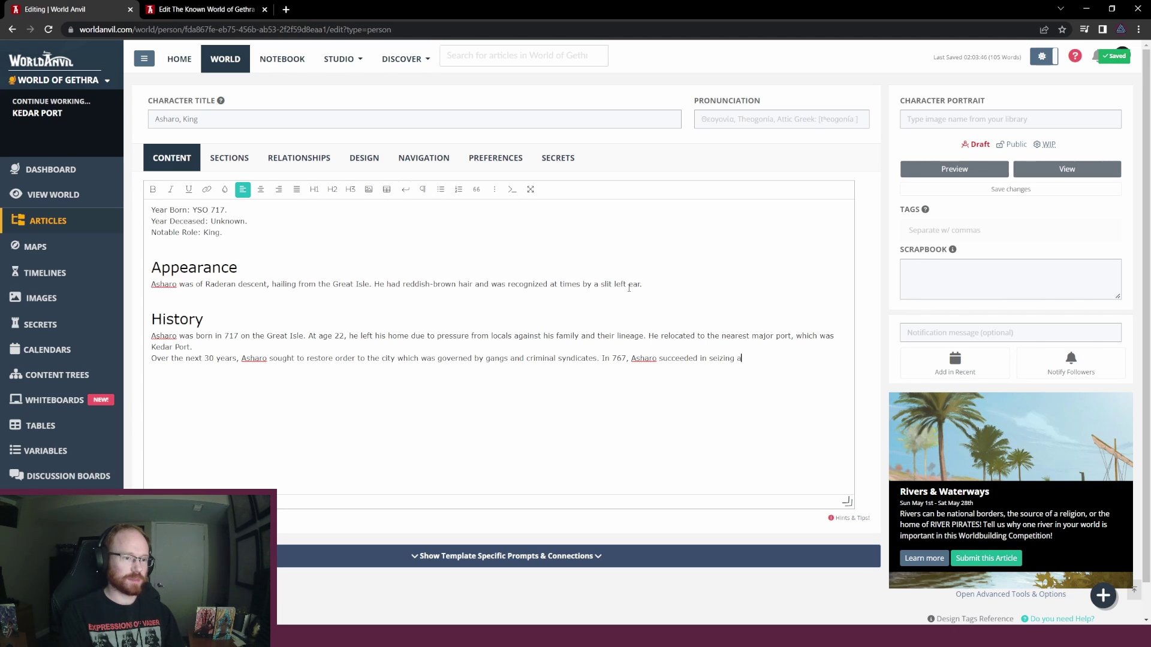
key("BackSpace")
type("majority ")
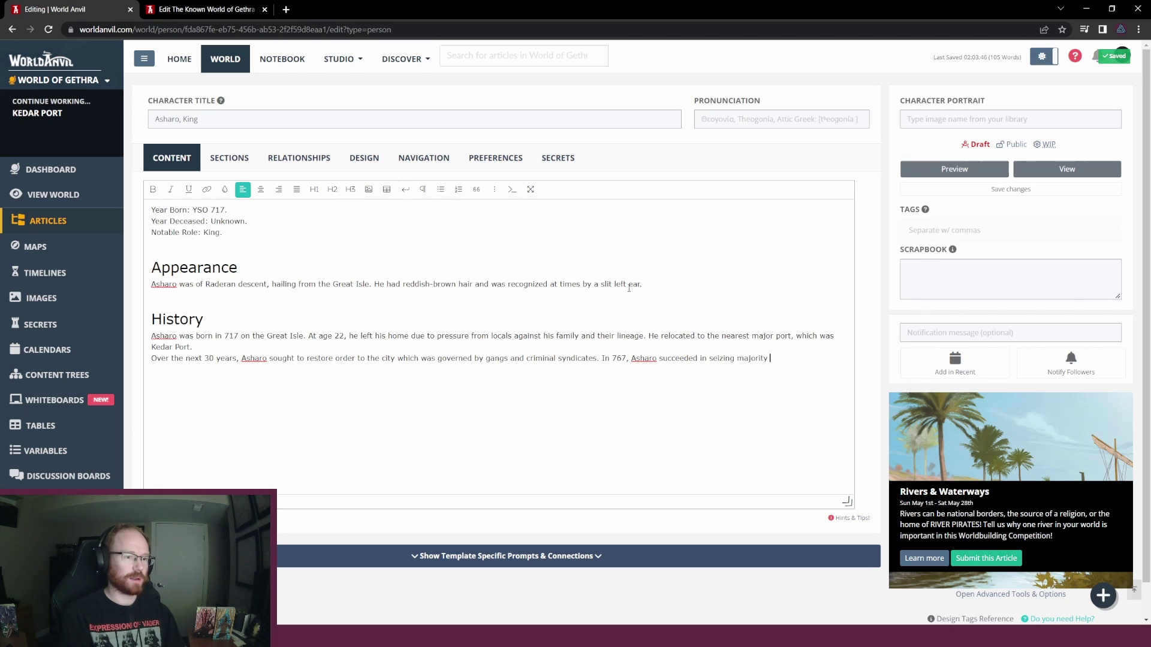
type("power over ")
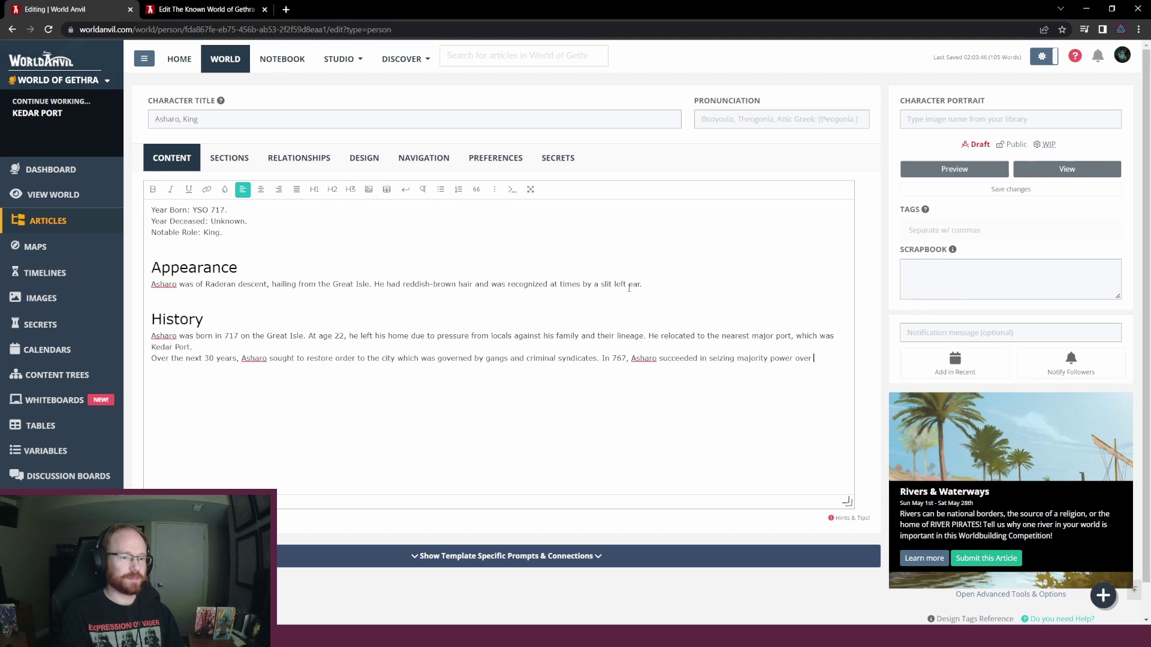
type("the city from ")
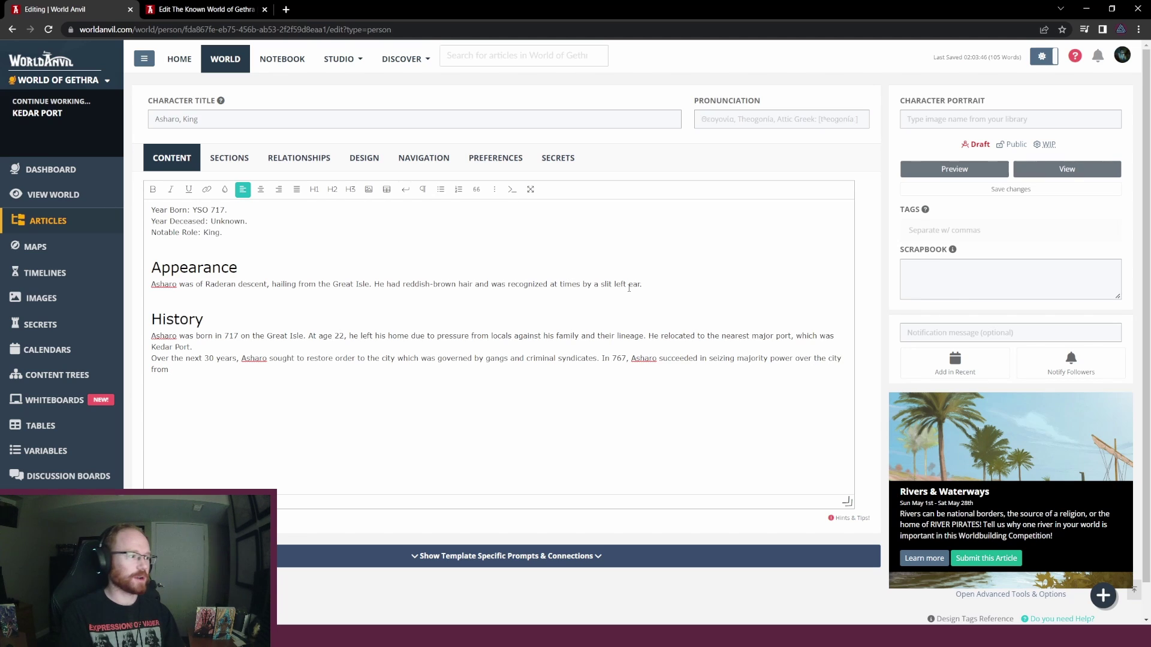
type("t")
type("his")
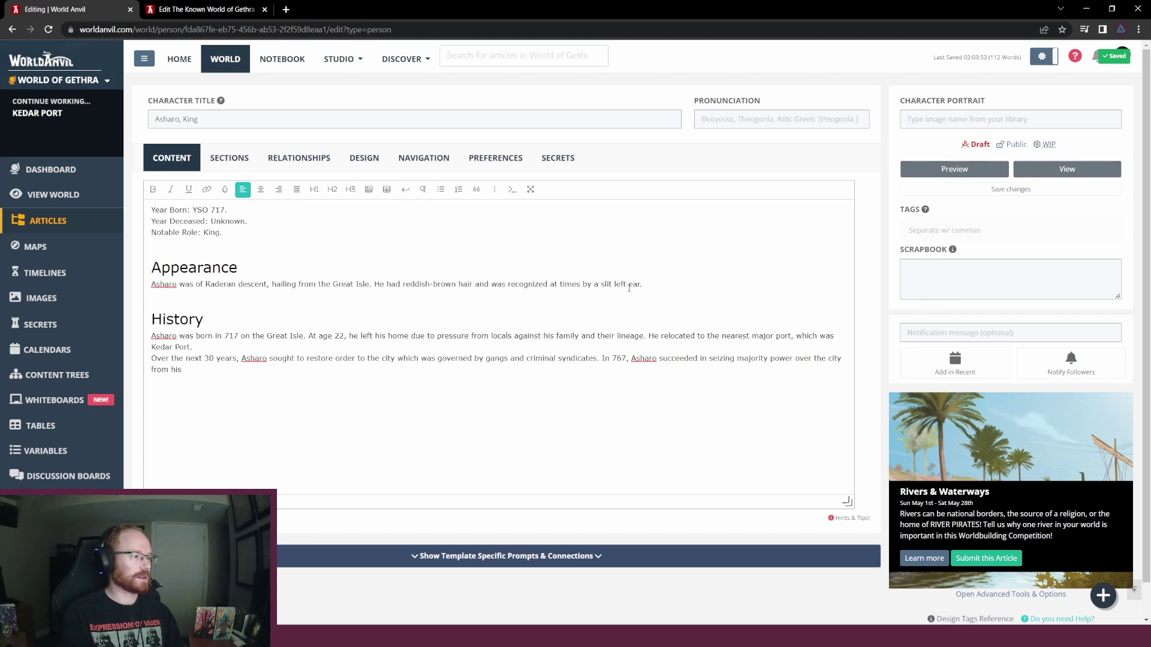
type(" rivals among")
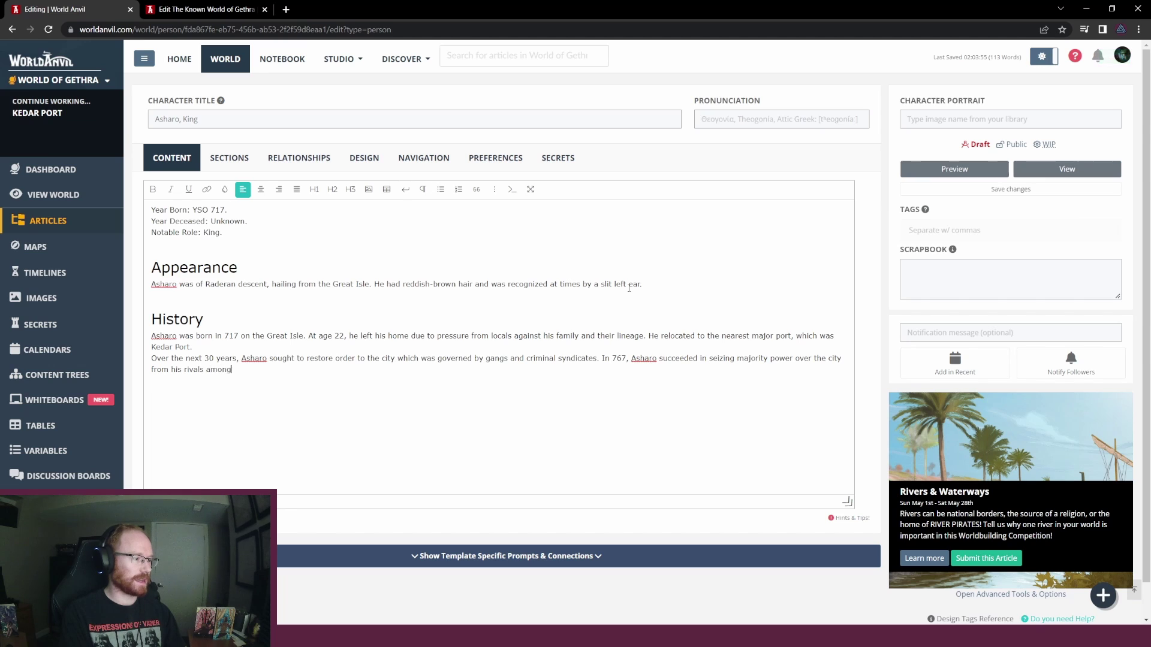
type(" the gangs")
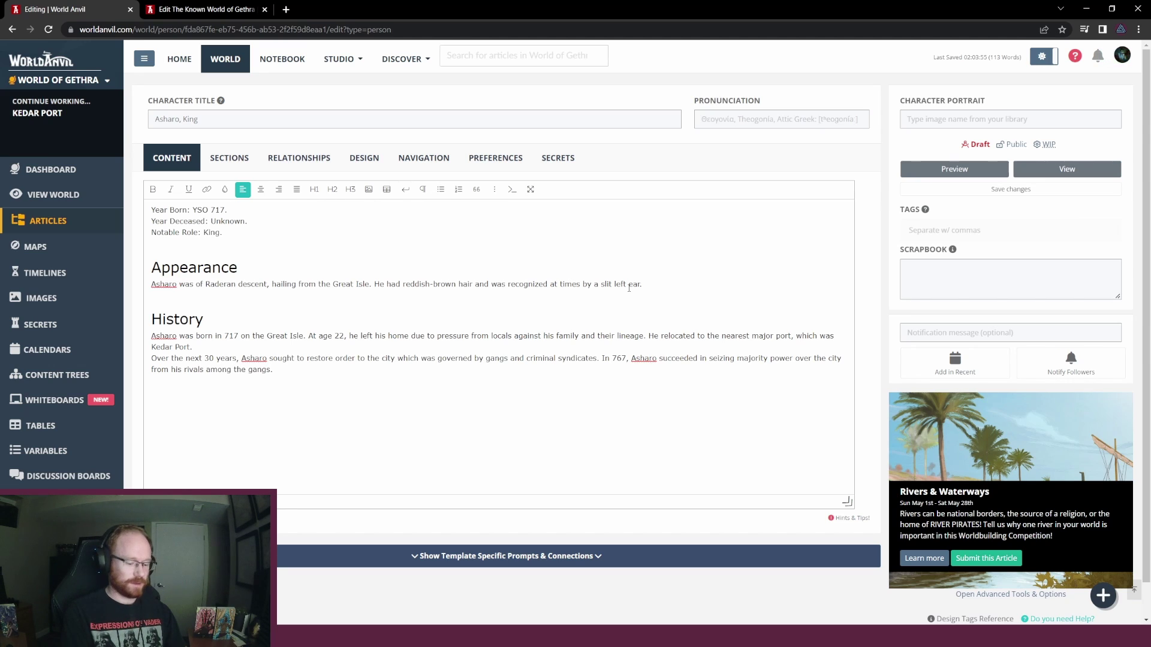
Begin the following History sentence with "Foreigners beyond Kedar Port likely saw this rise as just another gang,"
type(". For")
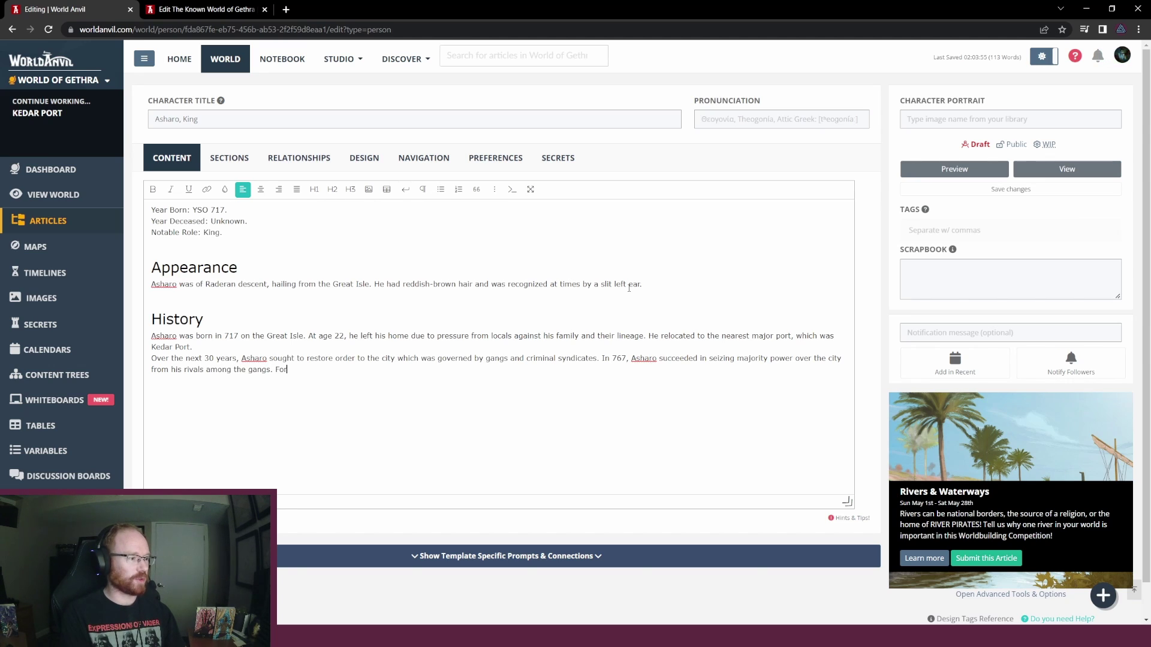
type("eigners beyond Kedar Port")
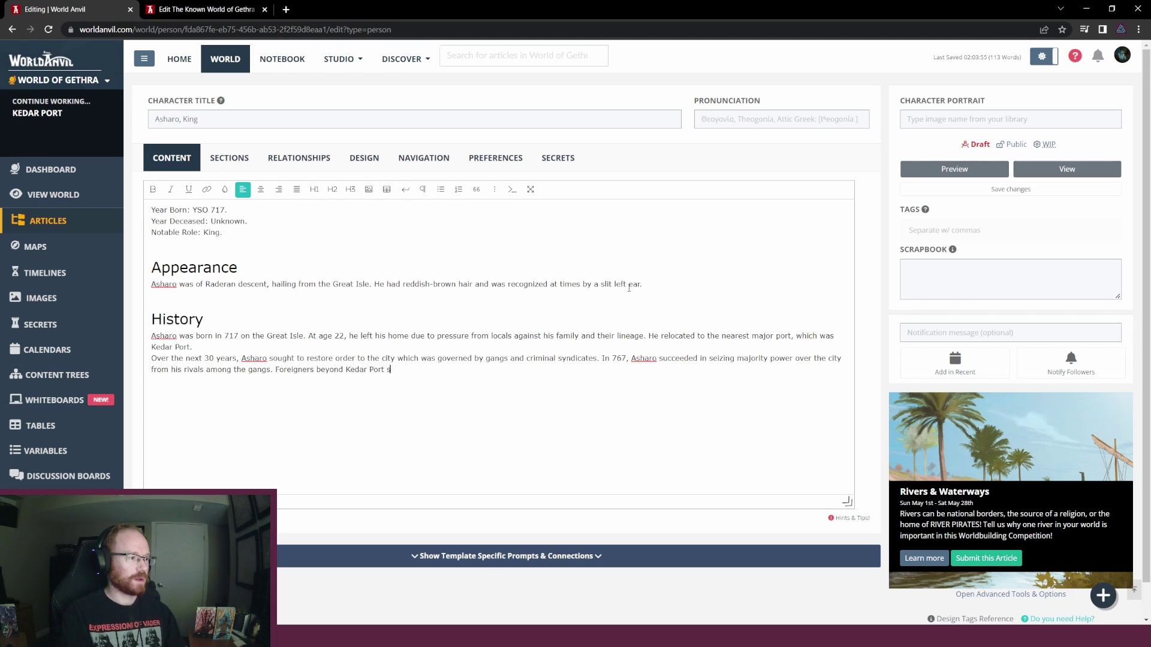
type(" likely")
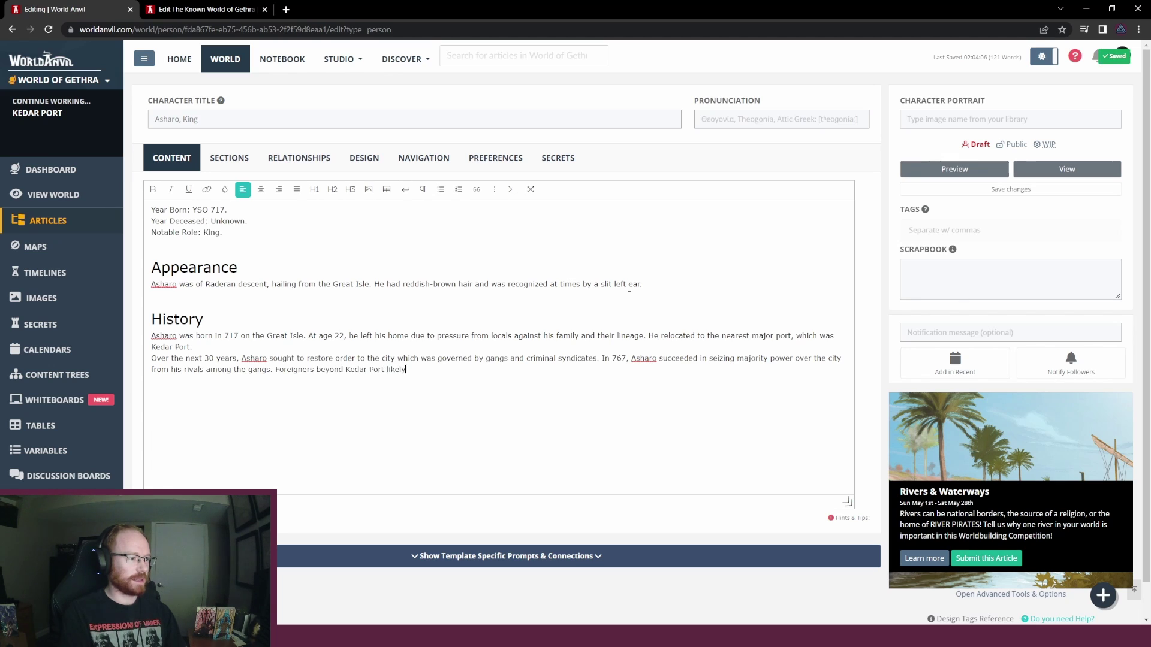
type(" saw this rise")
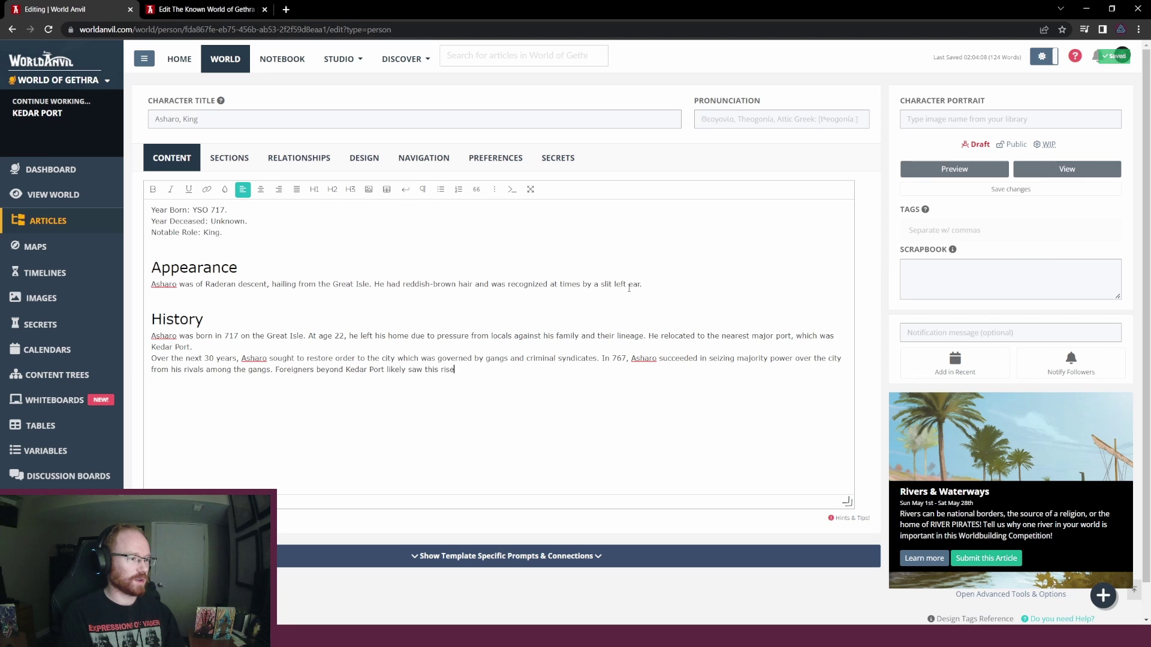
type(" as just another gang")
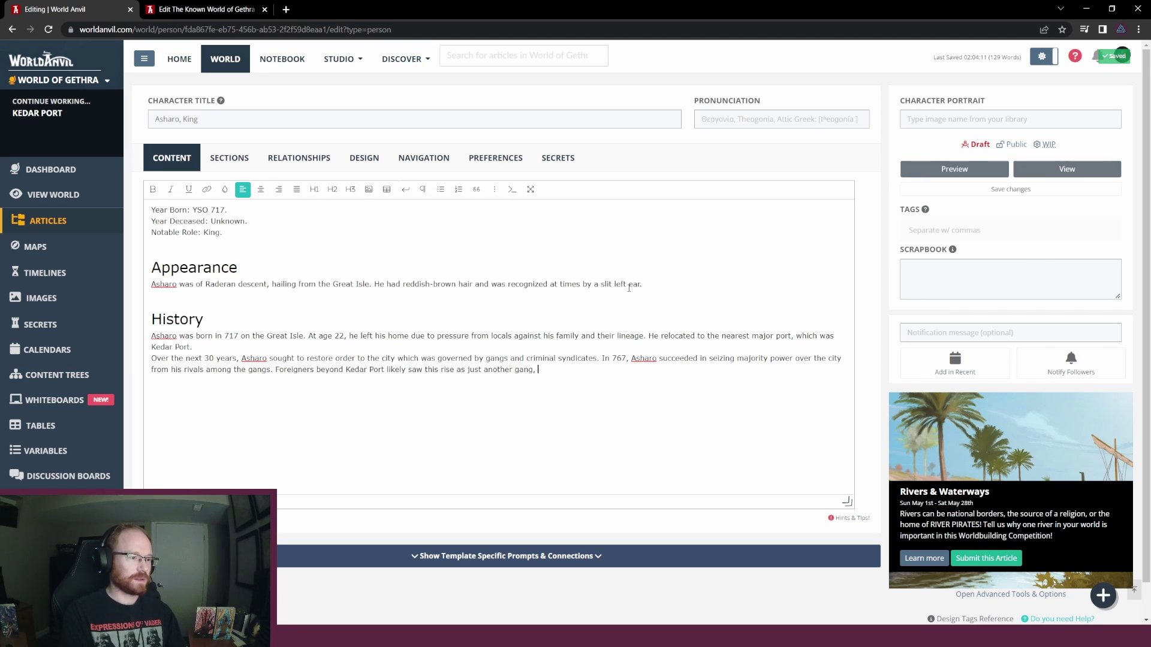
type(", ")
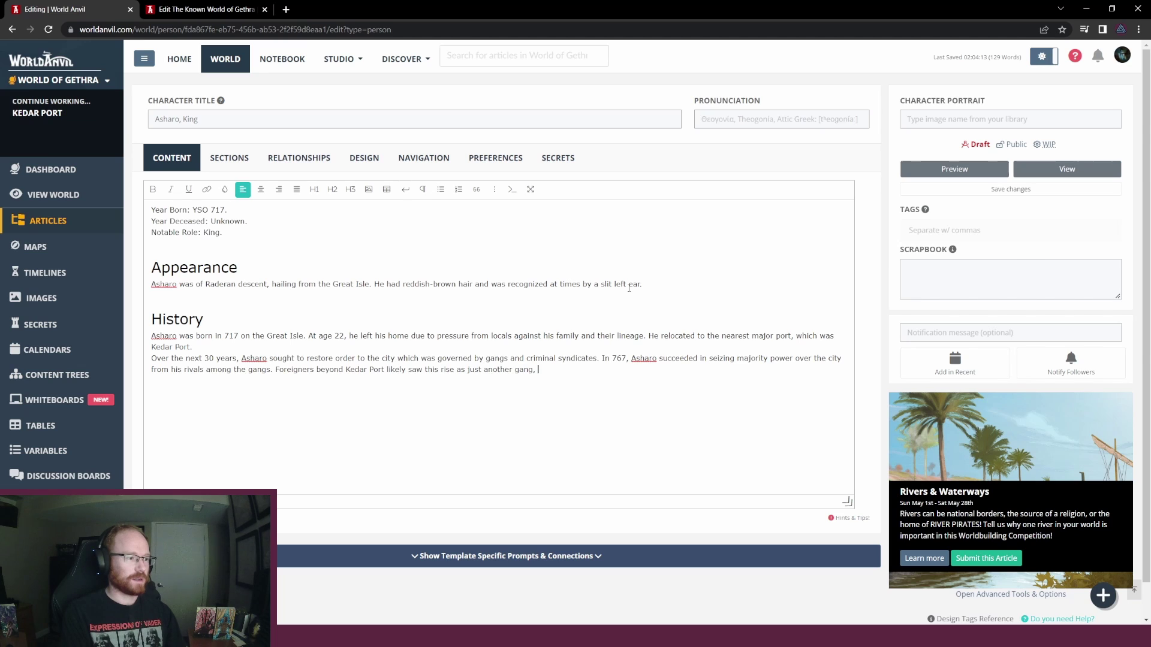
Finish the sentence about foreigners with "and waited to see if he would retain power."
type("w")
key("BackSpace")
type("and wited to see if he he")
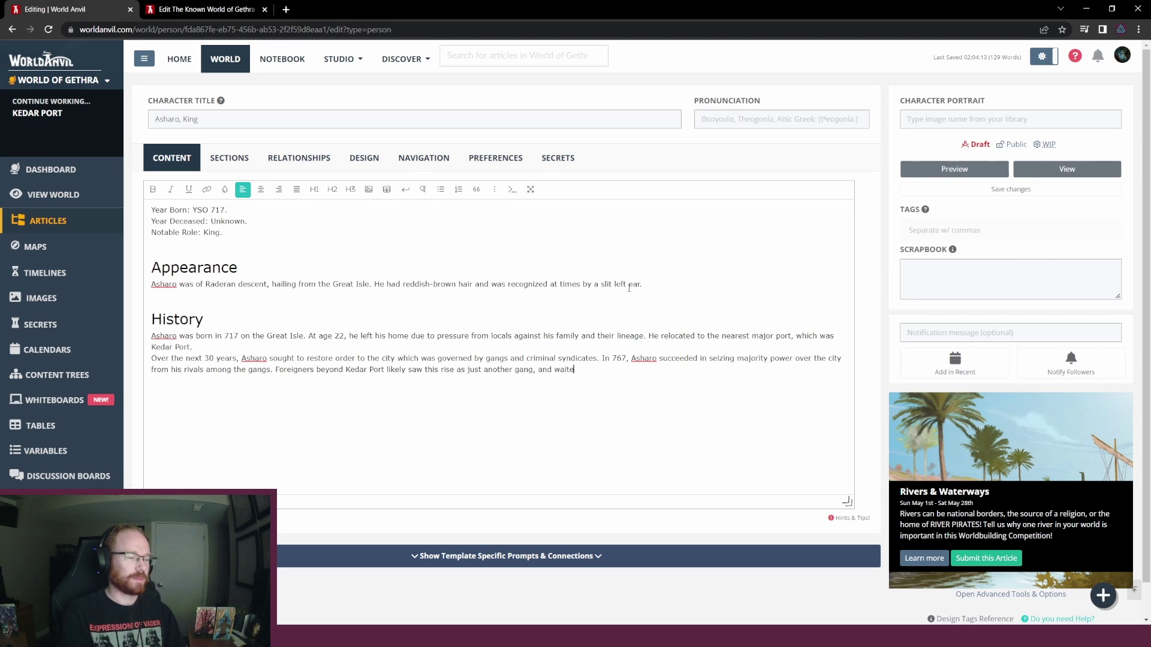
type("ld")
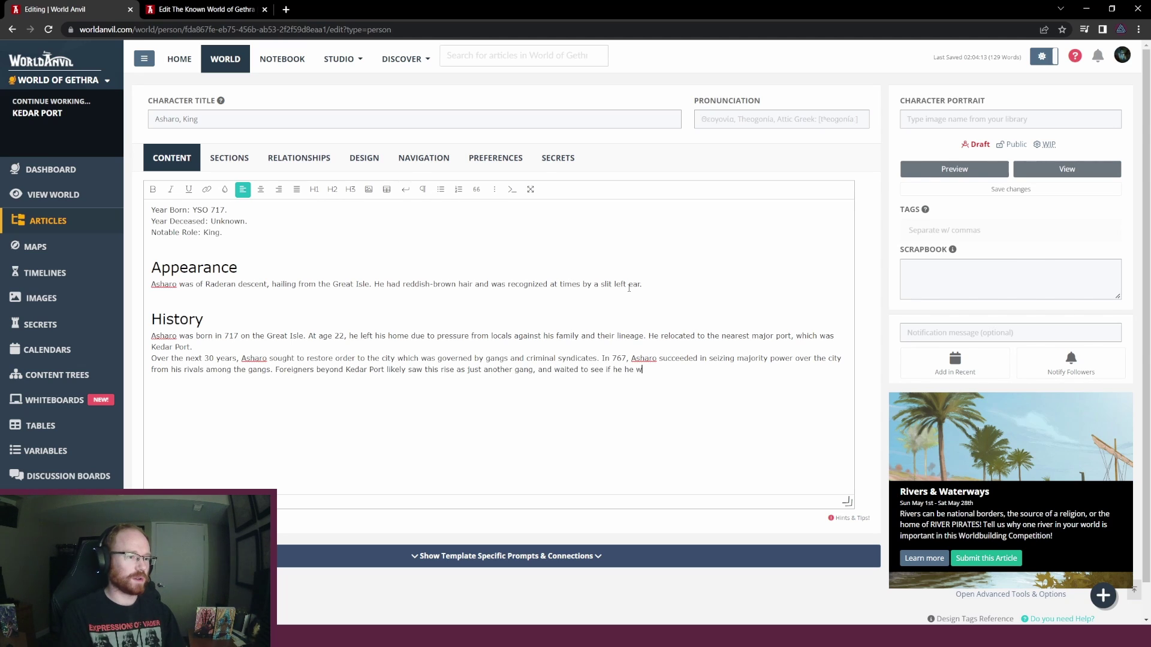
key("BackSpace")
key("BackSpace")
key("BackSpace")
key("BackSpace")
type("would retain power.")
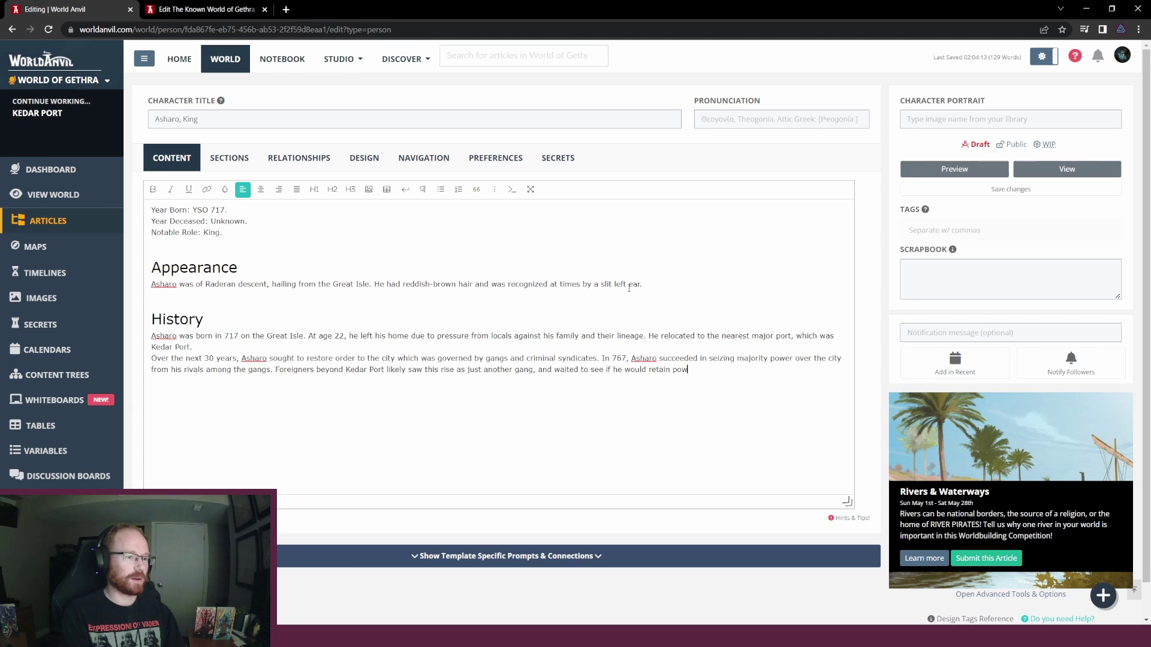
Add the flagged word "Asharo" to the spelling dictionary
right_click(637, 358)
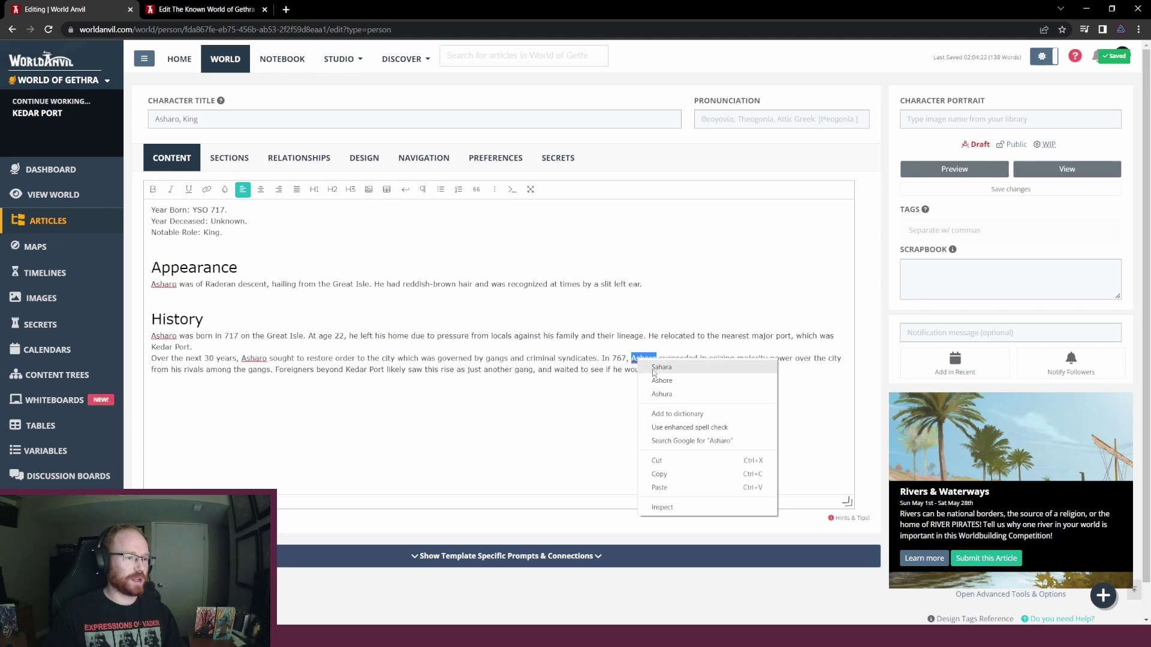
left_click(671, 414)
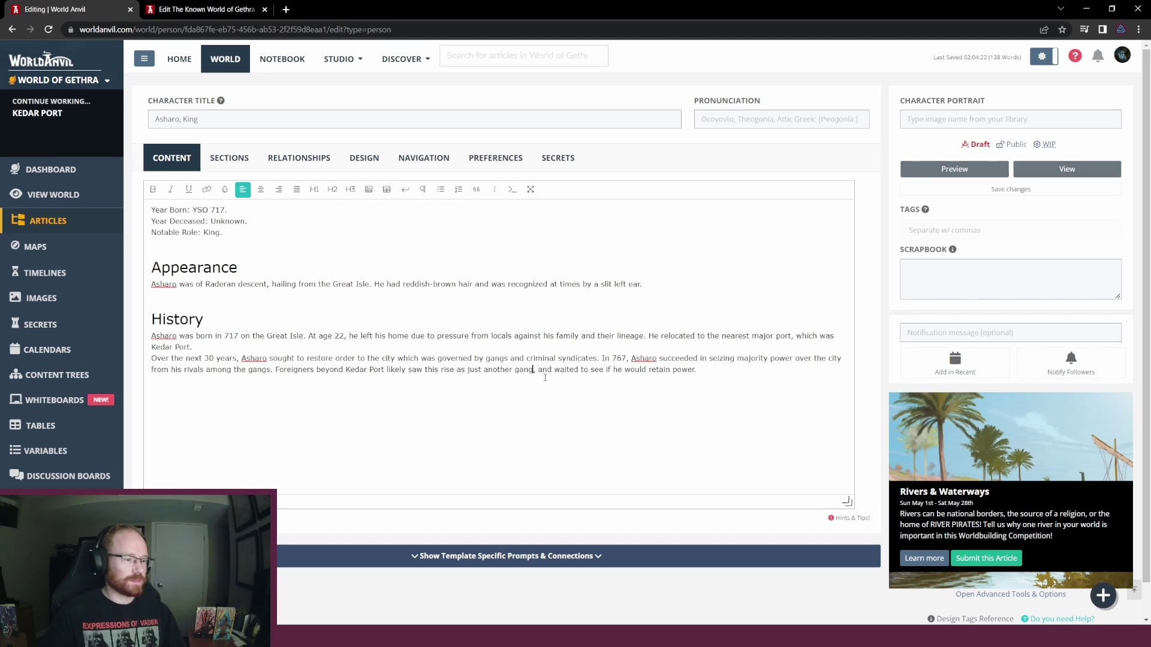
Insert "taking power" after "just another gang" and replace the final word "power" with "his new stature"
type("taking power")
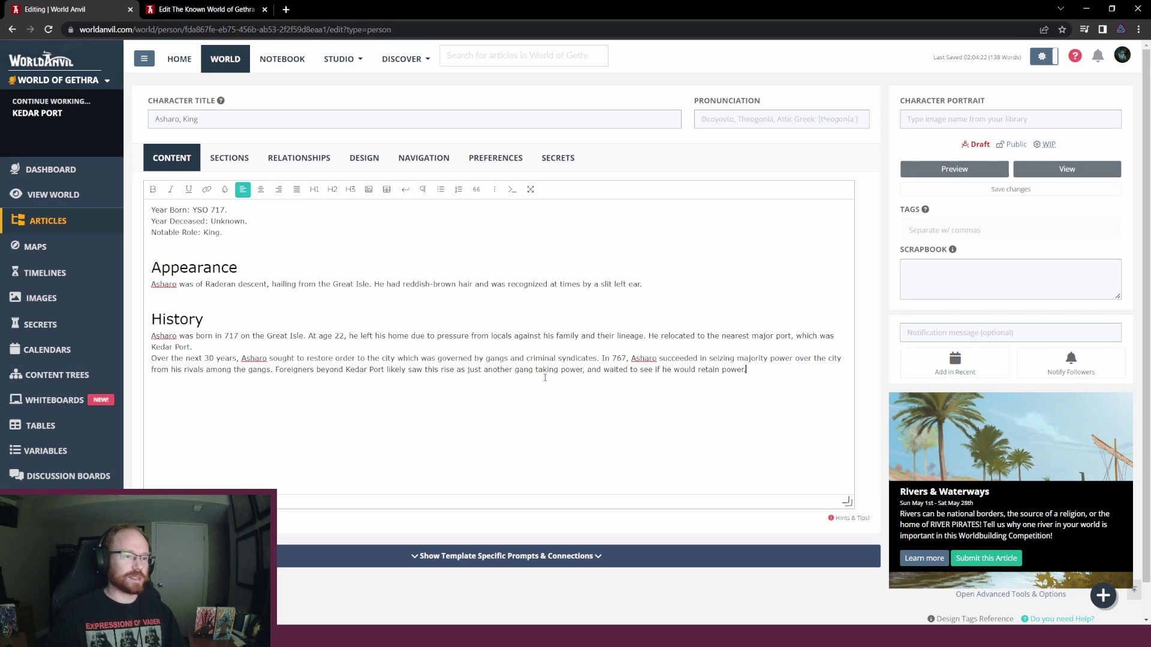
double_click(733, 369)
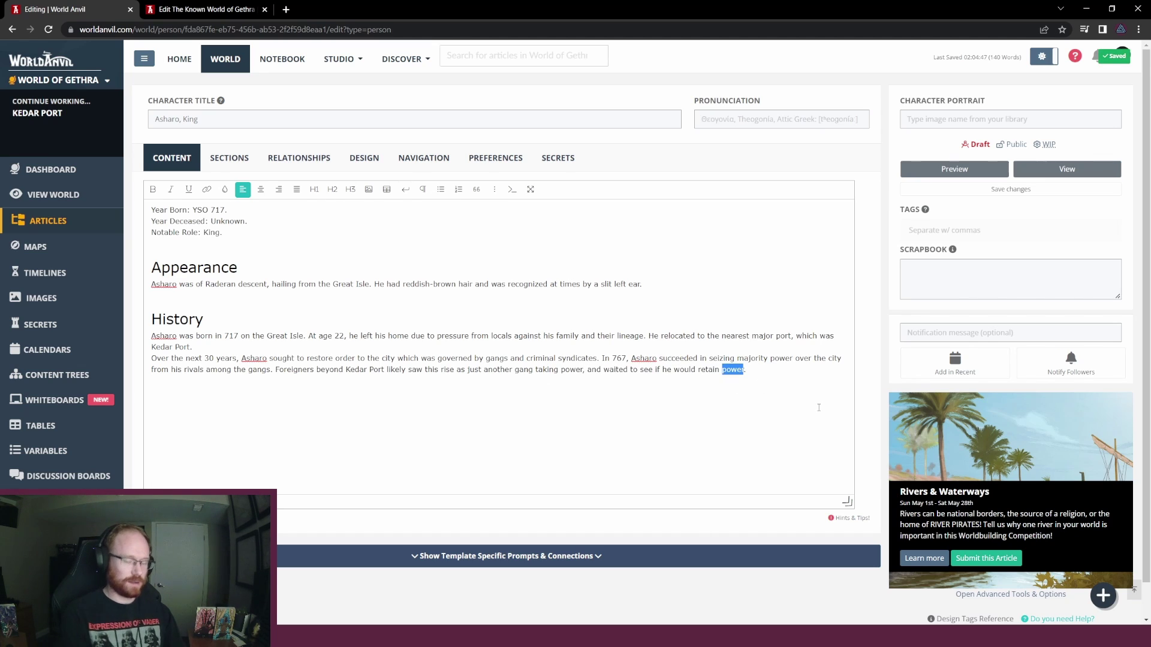
type("his new stature")
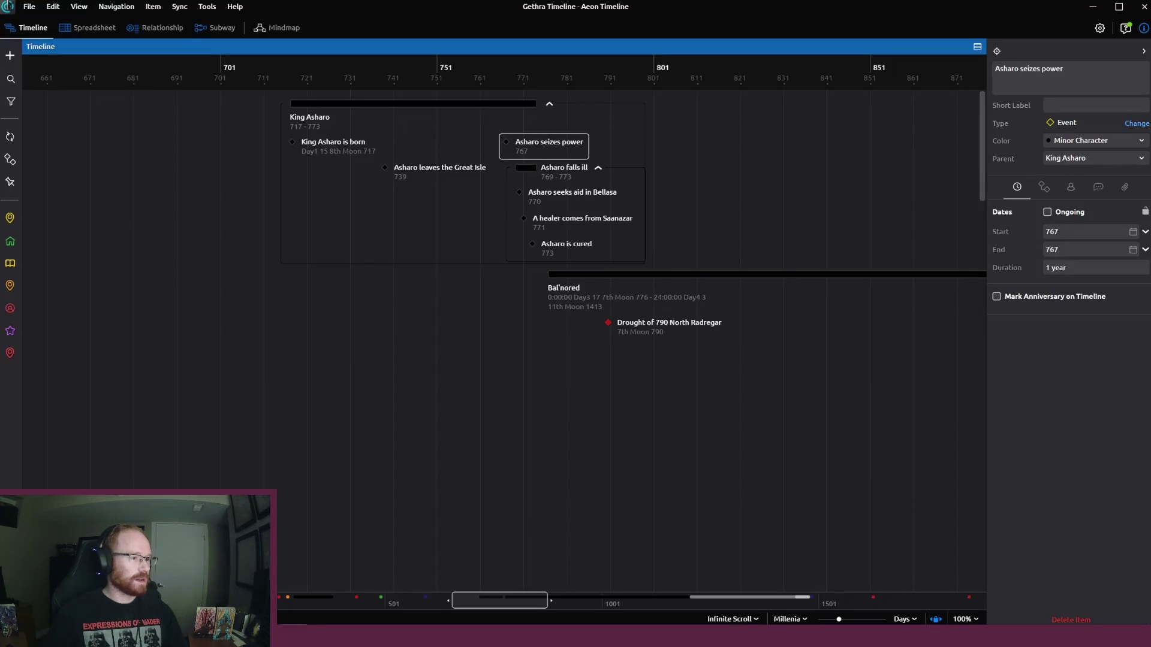
Look up the dates of the "Asharo falls ill" event in Aeon Timeline, and return to the World Anvil article
key("alt+Tab")
left_click(561, 183)
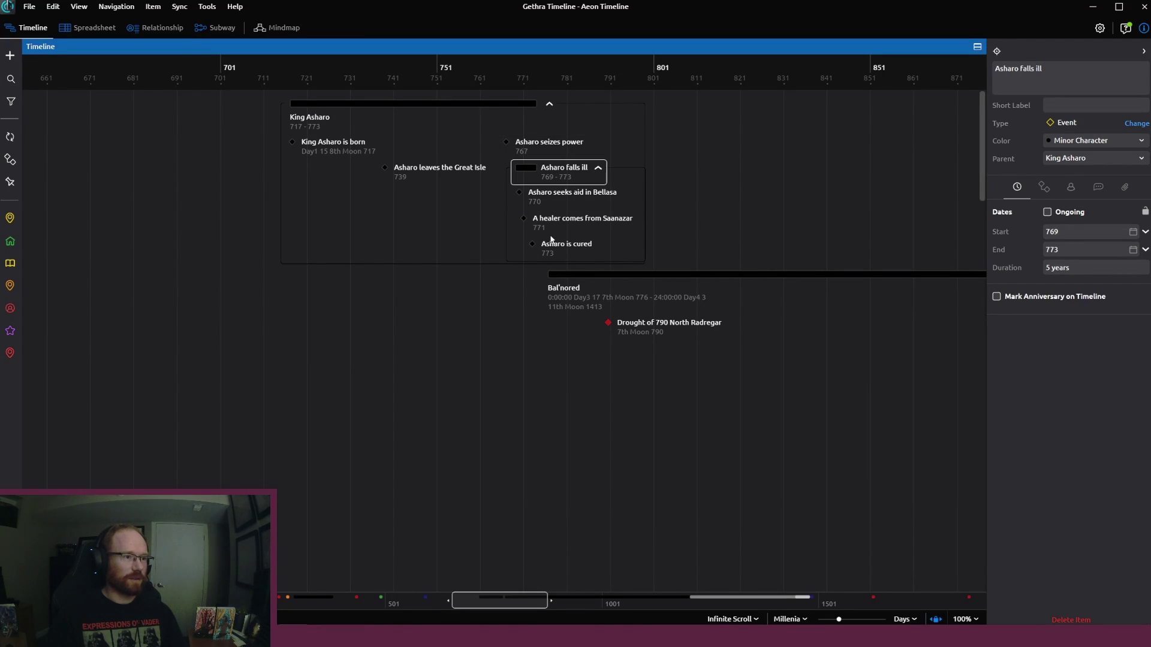
key("alt+Tab")
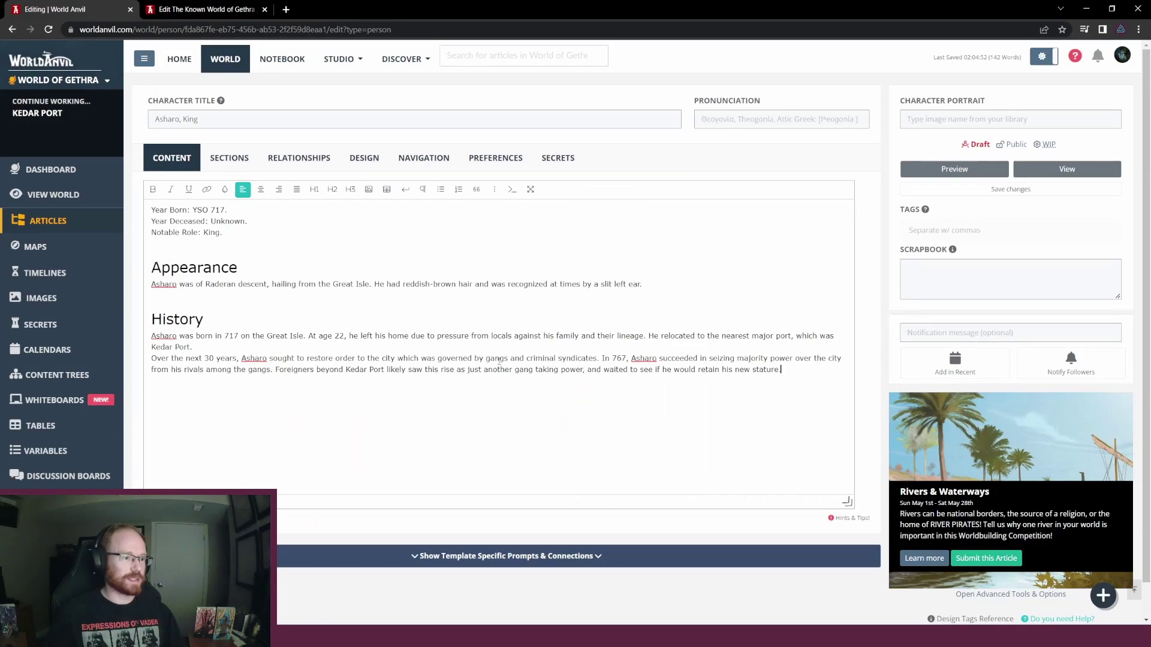